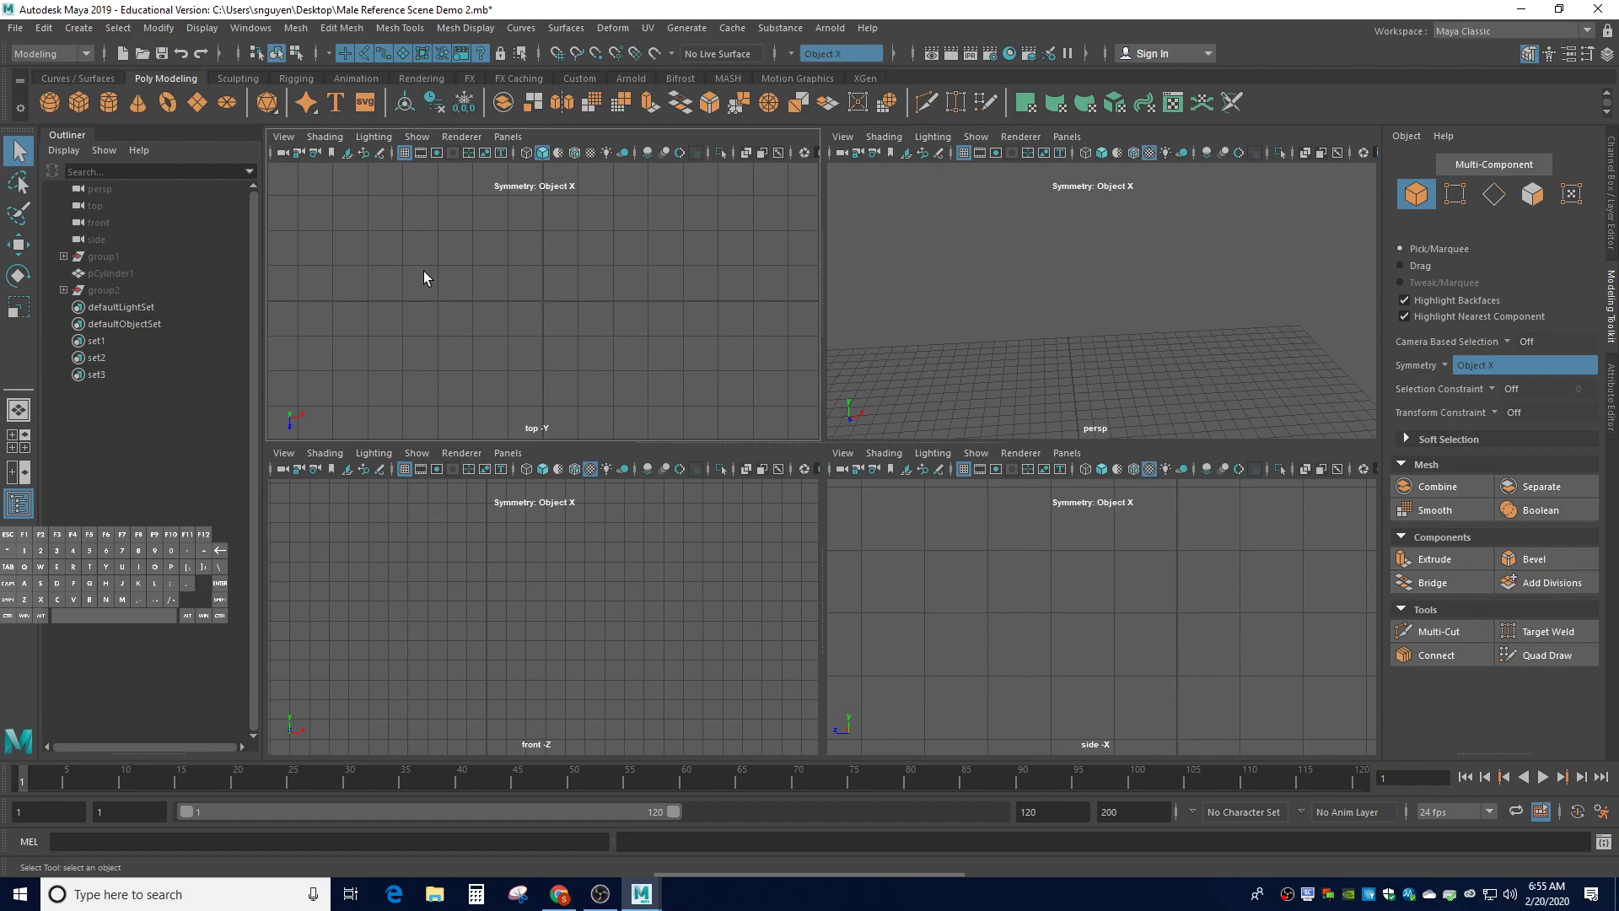
Create a polygon cube and turn Object X symmetry off
click(83, 106)
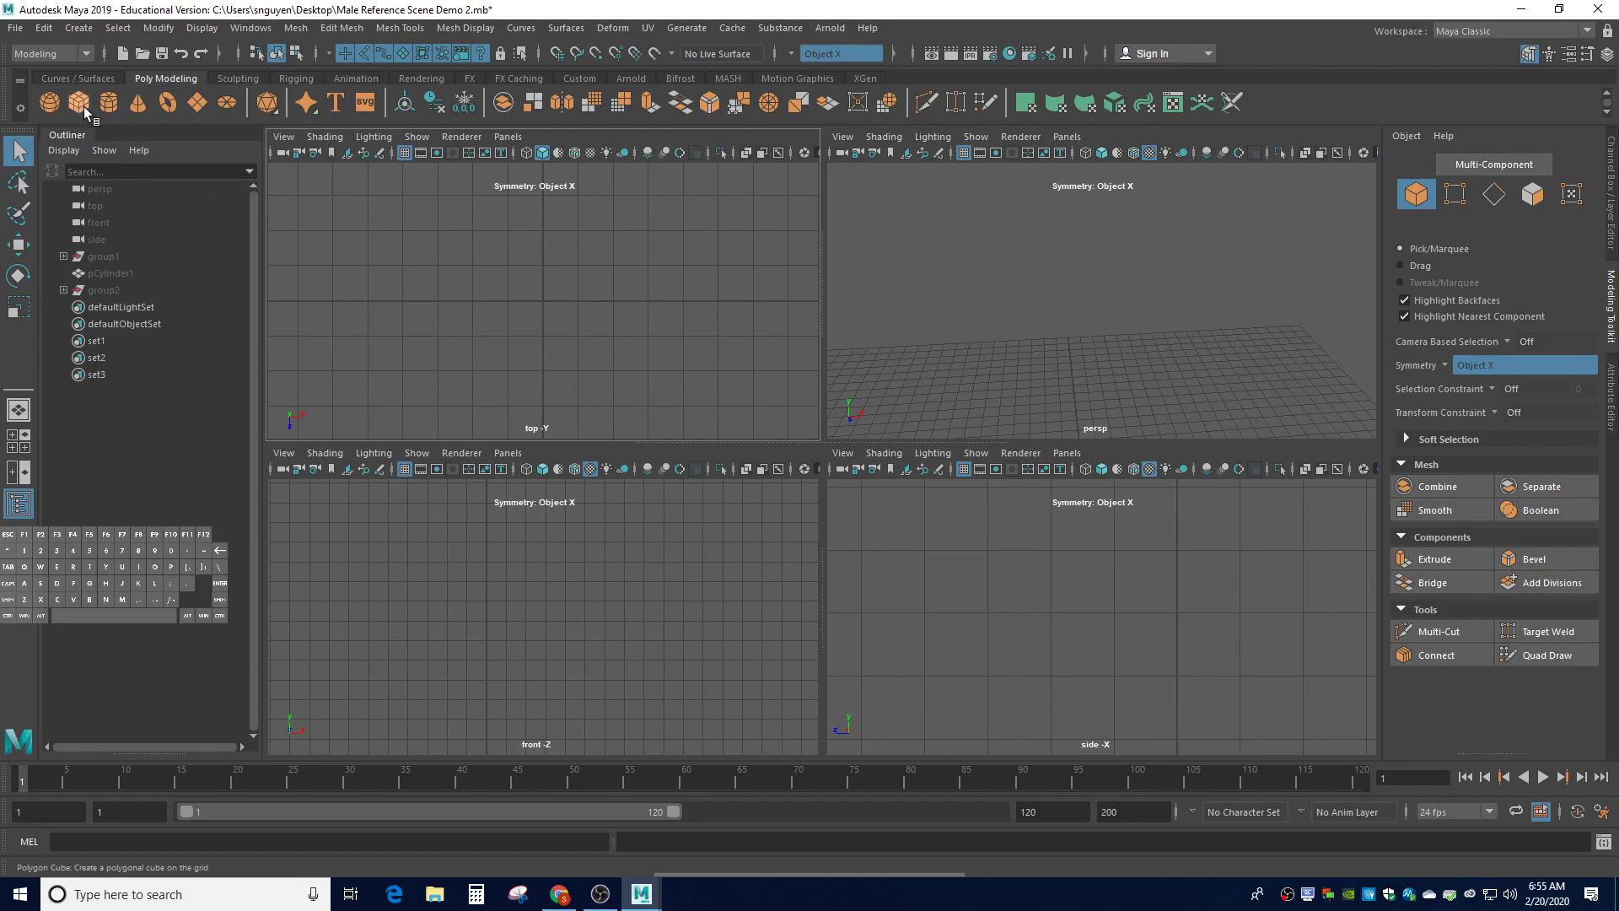
click(1444, 363)
click(1467, 374)
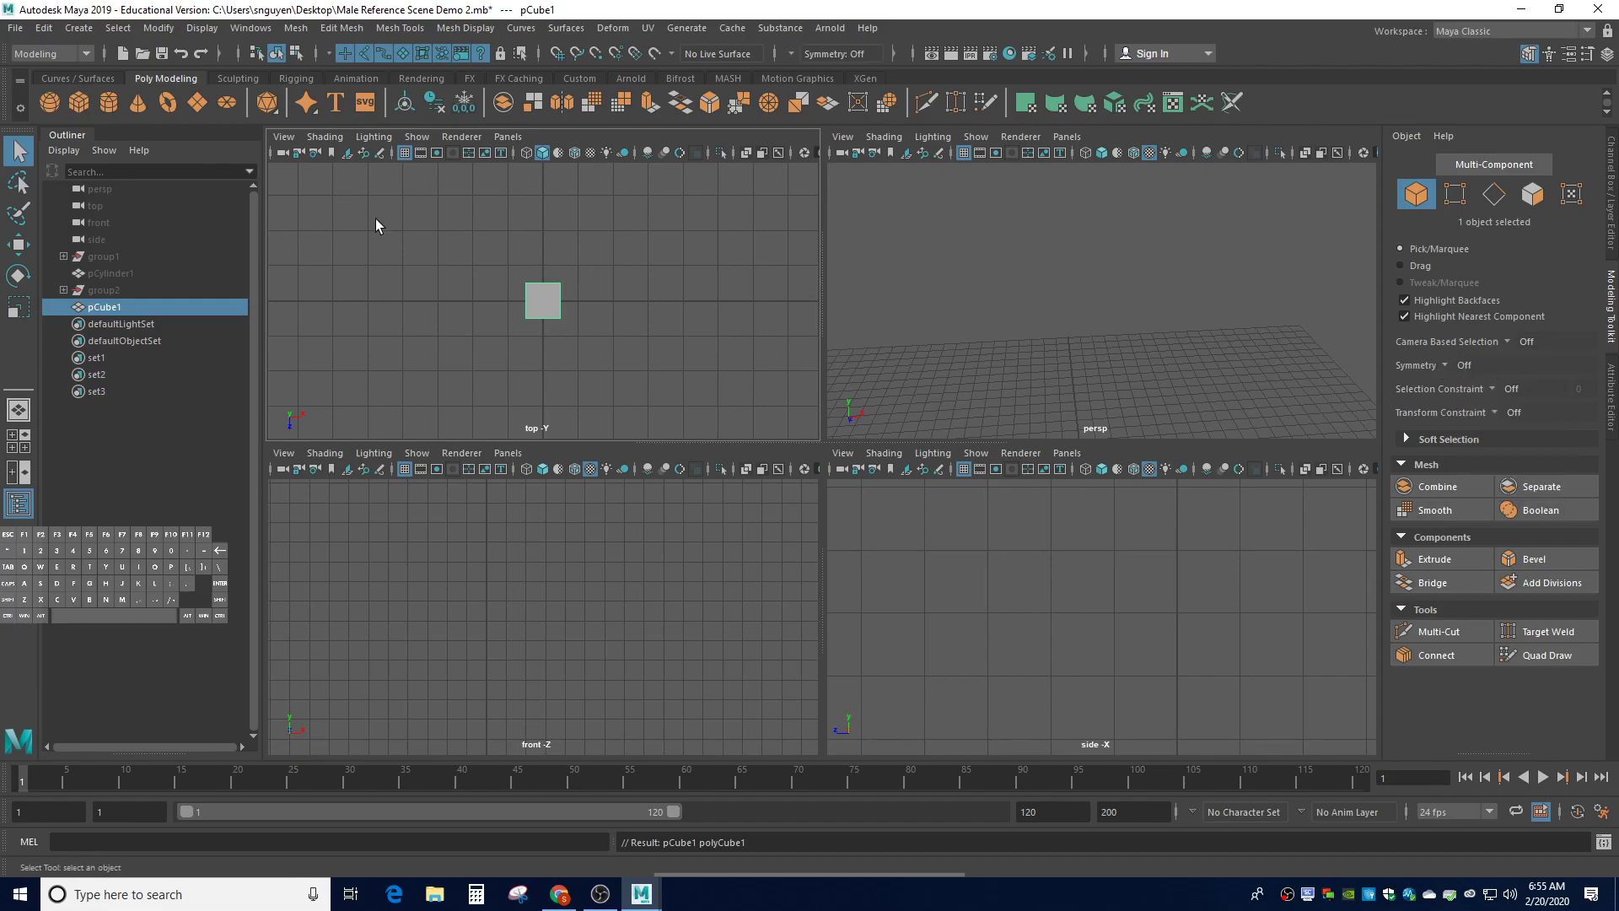
Delete the cube, create a new polygon cube in its place and open its polyCube1 input attributes
click(549, 308)
key(Delete)
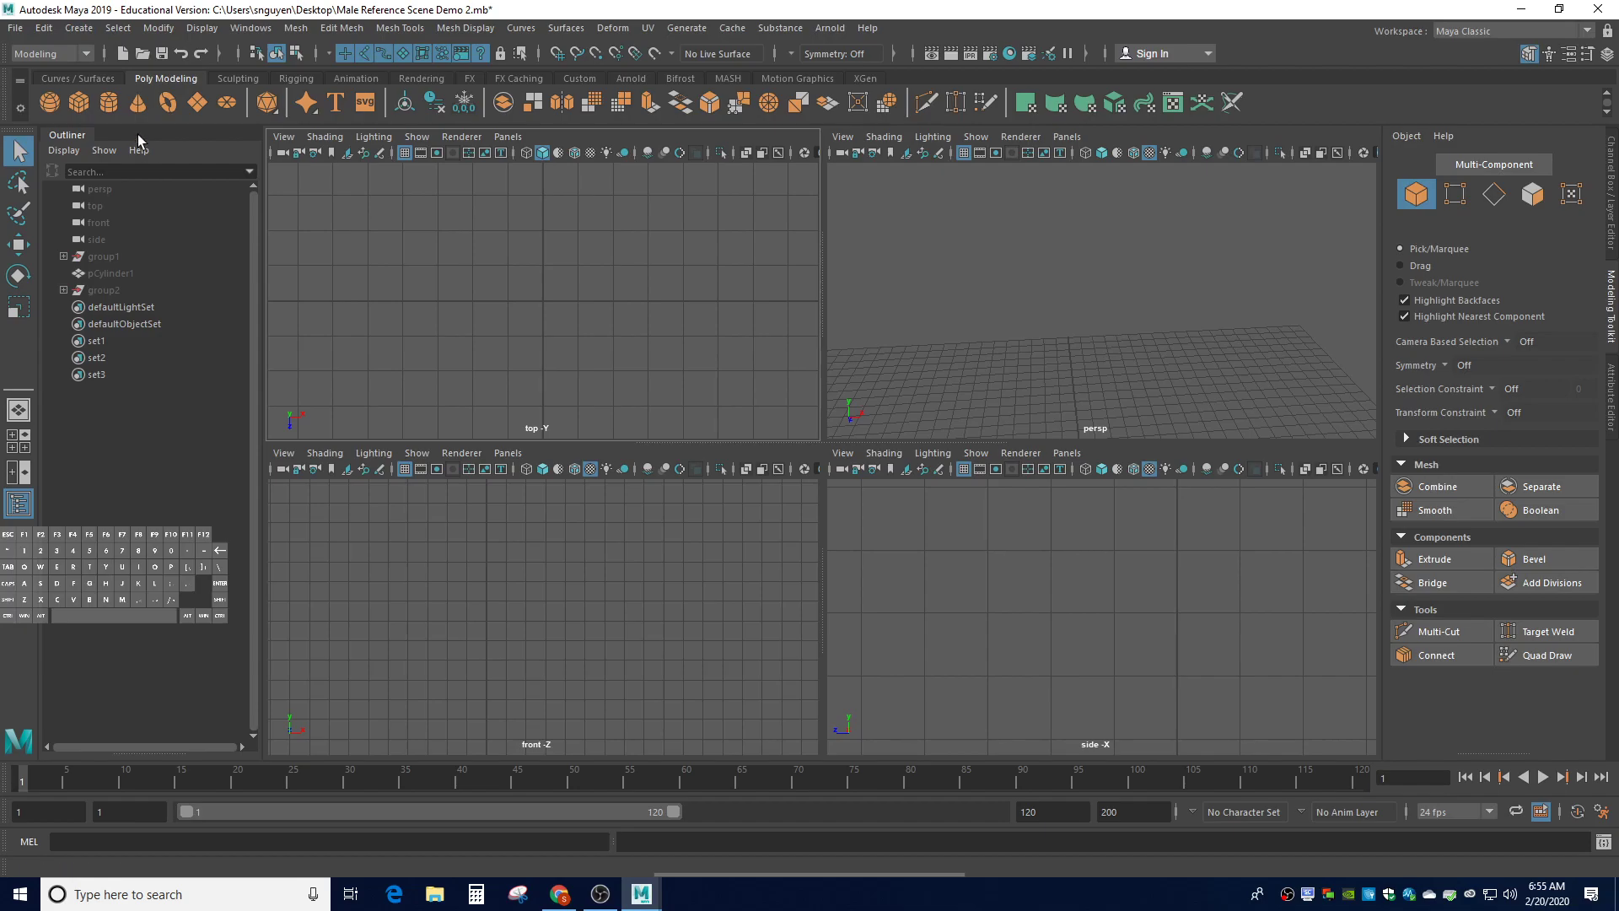
click(82, 102)
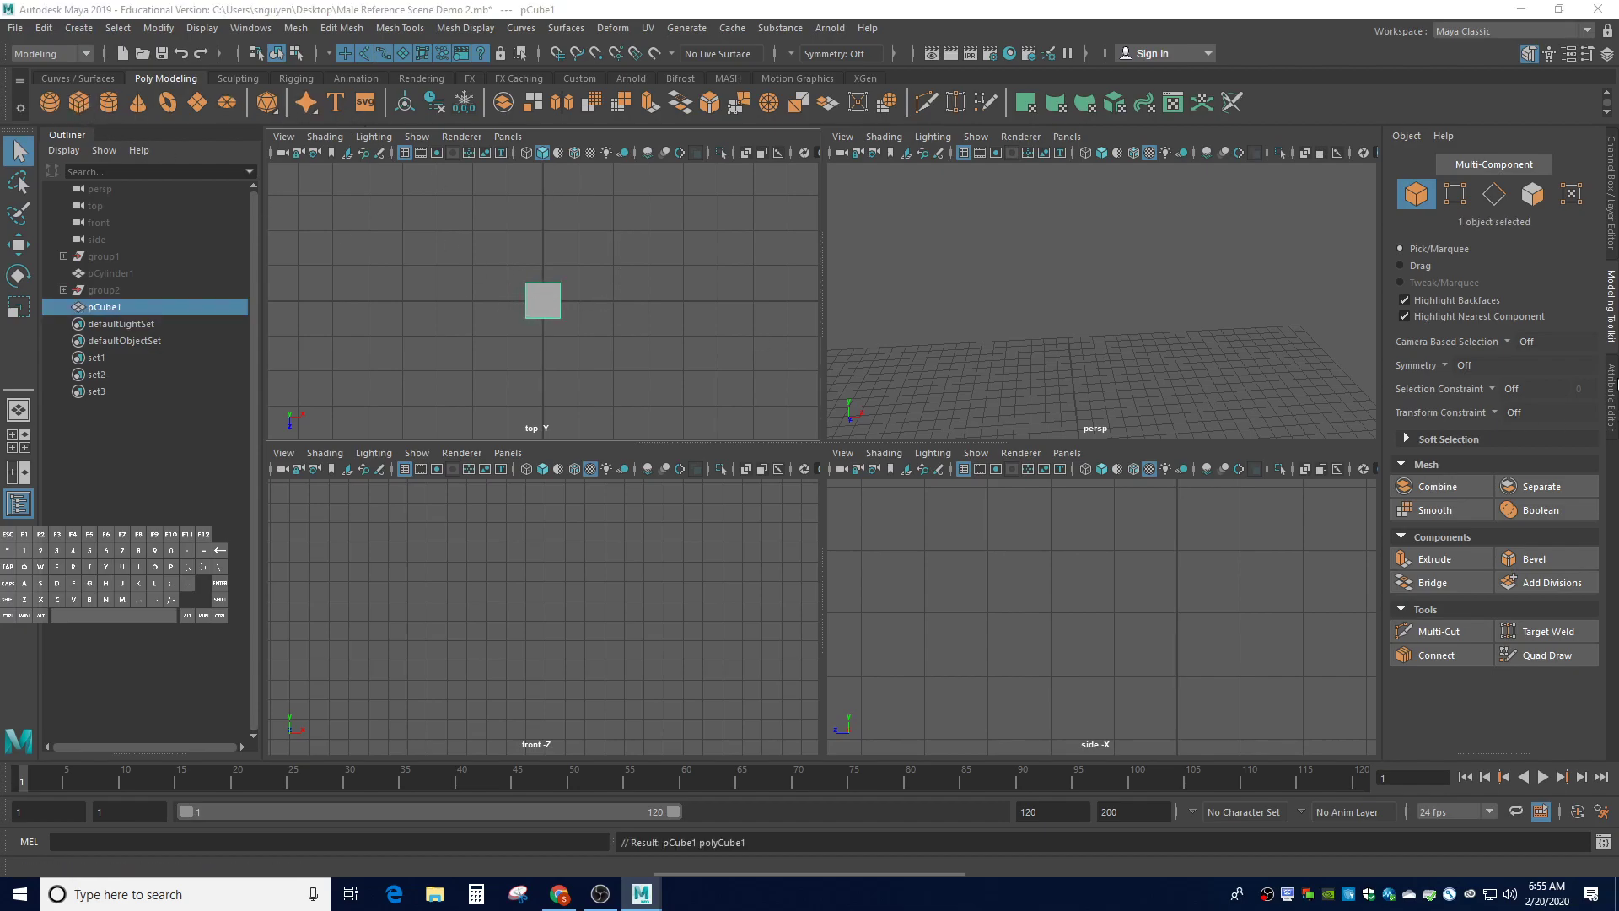
click(1612, 239)
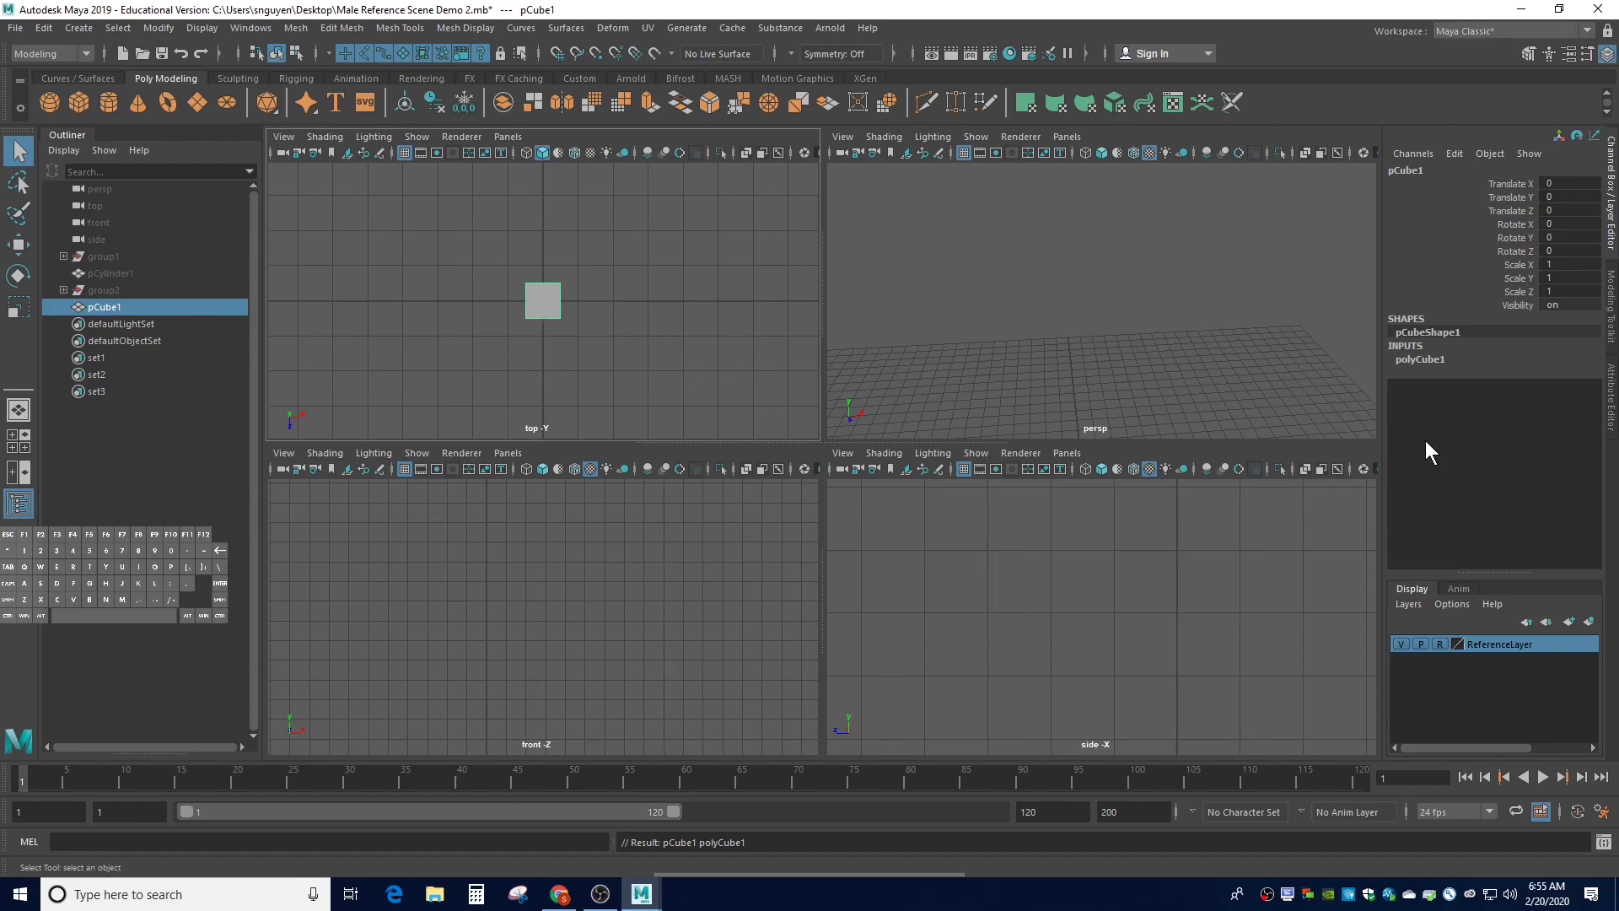
click(1422, 360)
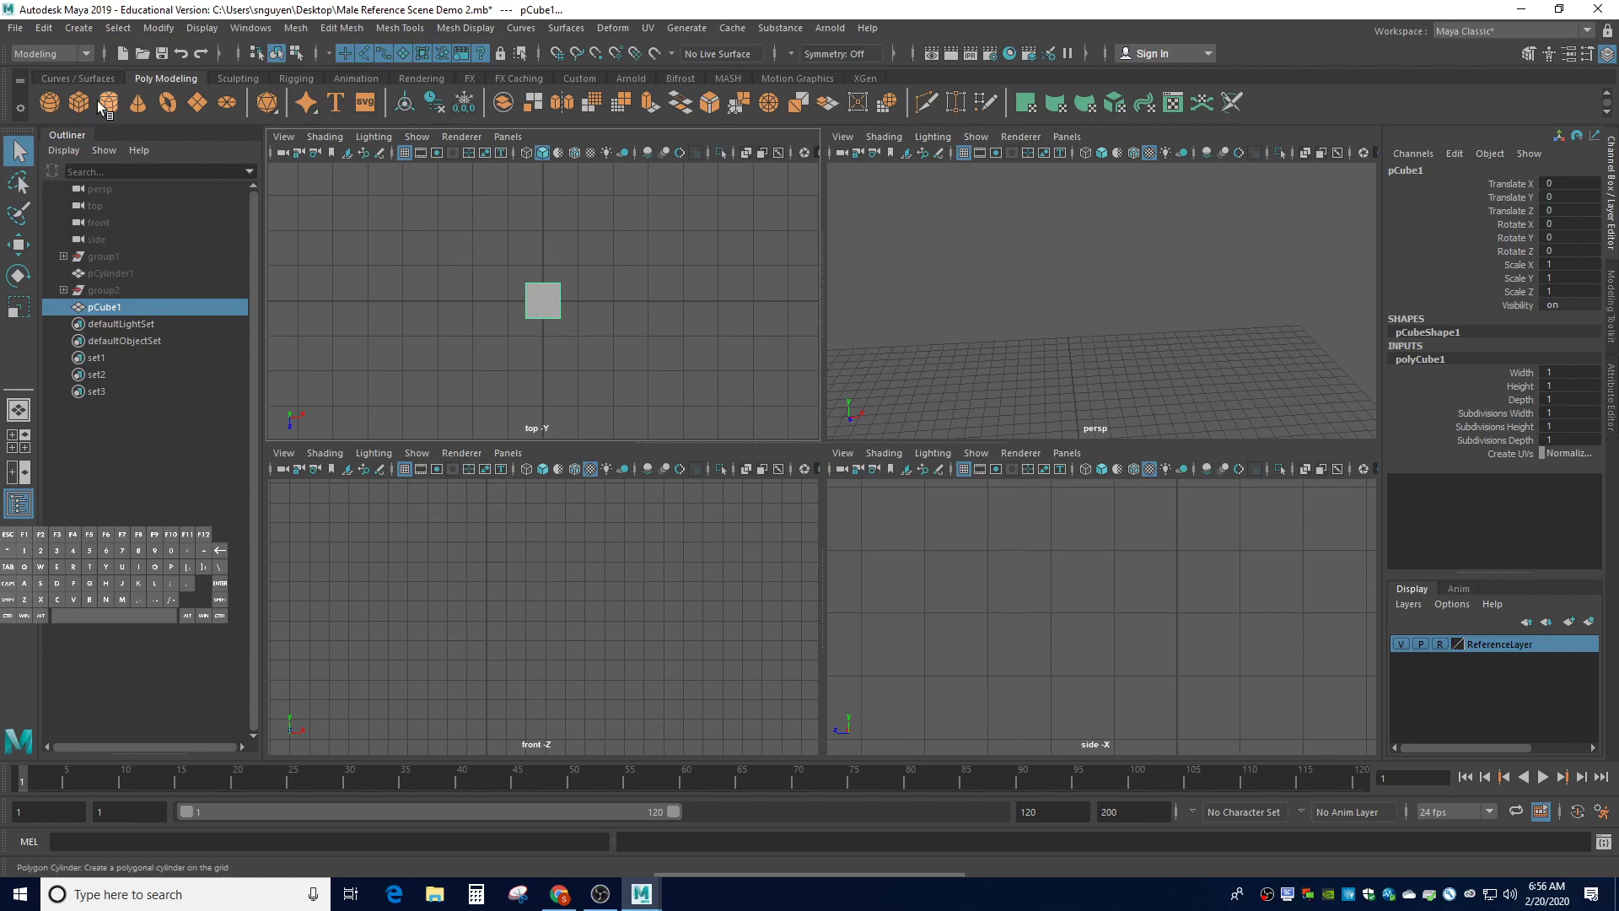
Set the cube's width and depth to 2, with 2 subdivisions in width and 2 in depth
click(1556, 371)
key(Tab)
key(Tab)
key(Tab)
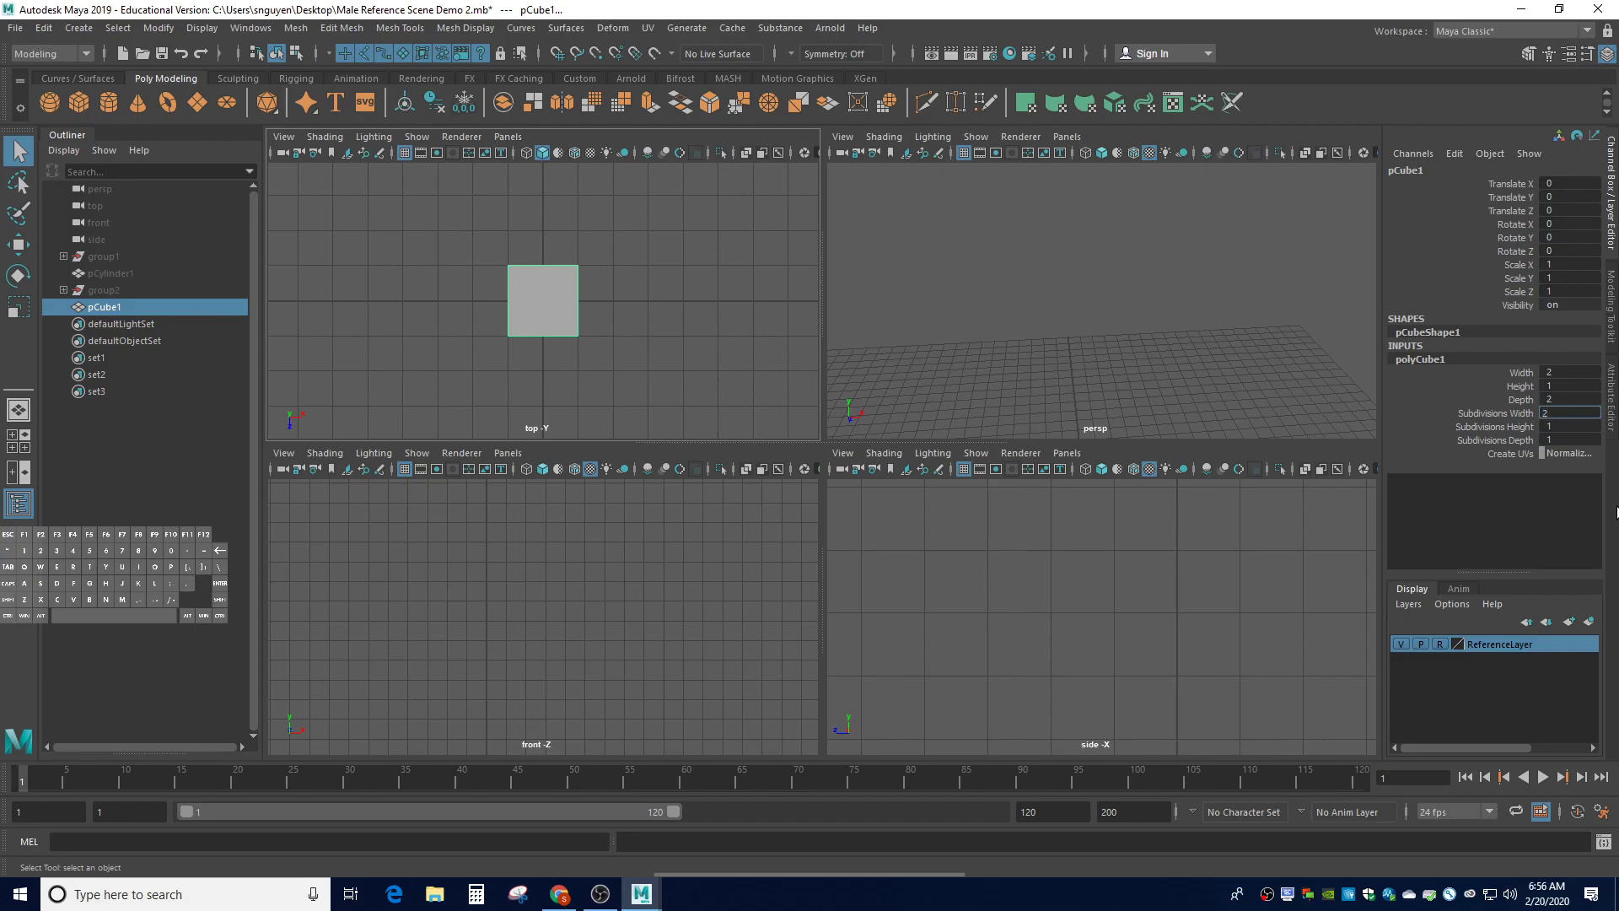
key(Tab)
key(Tab)
Frame the cube in the perspective, front and side views and examine its subdivisions from a corner angle
text(f)
click(1147, 346)
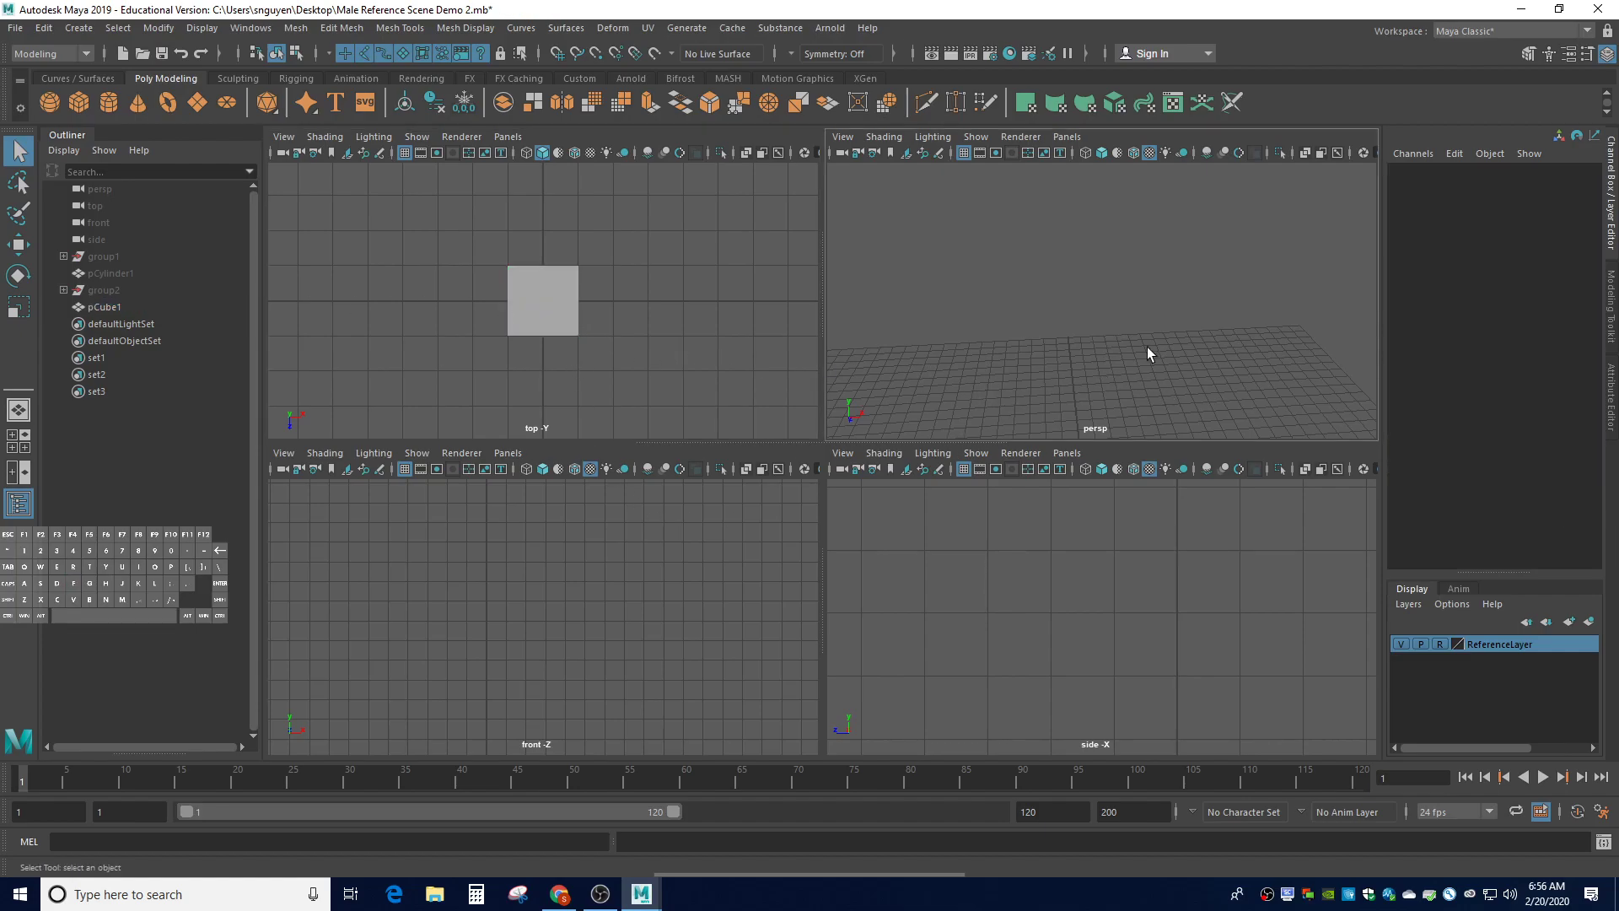
click(149, 305)
key(f)
key(f)
key(f)
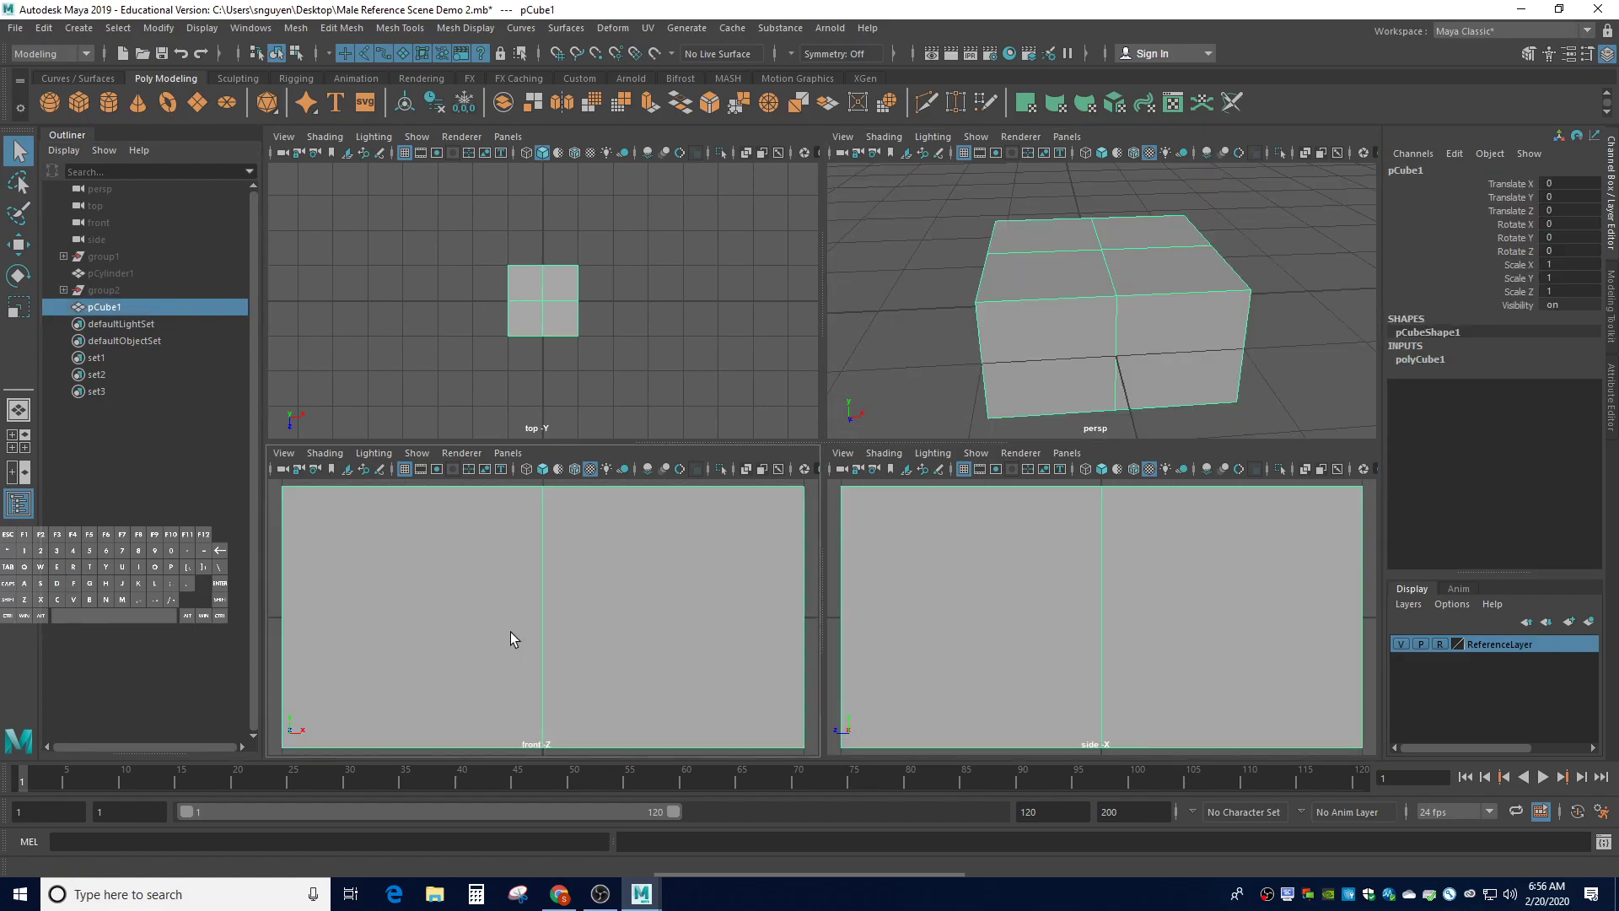
key(f)
key(f)
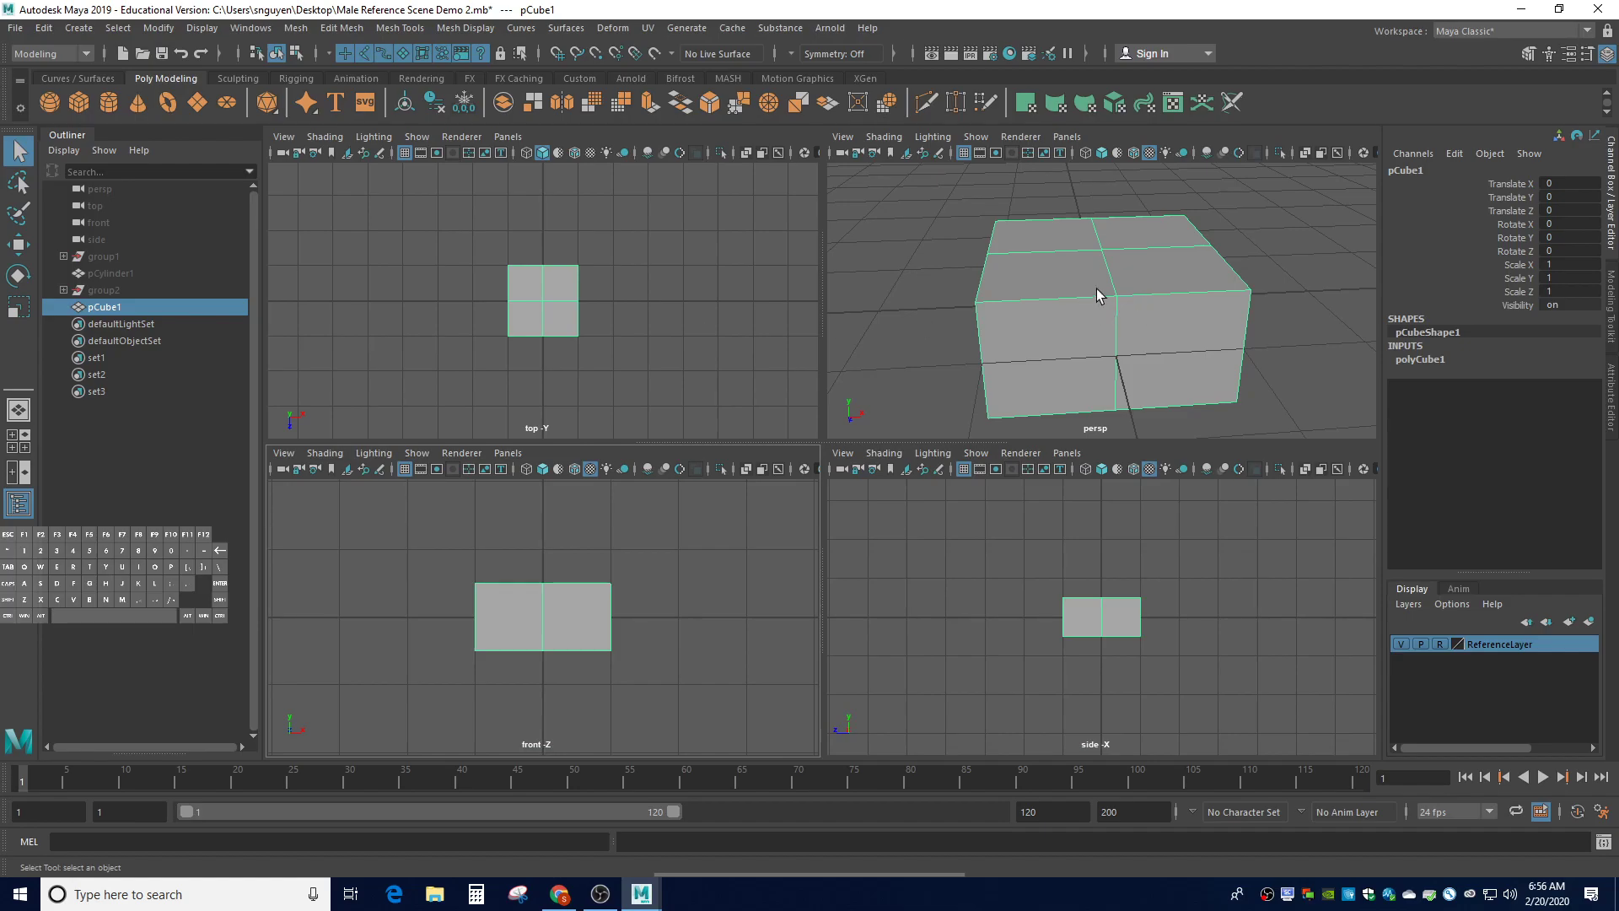
alt+drag(1320, 333, 1228, 309)
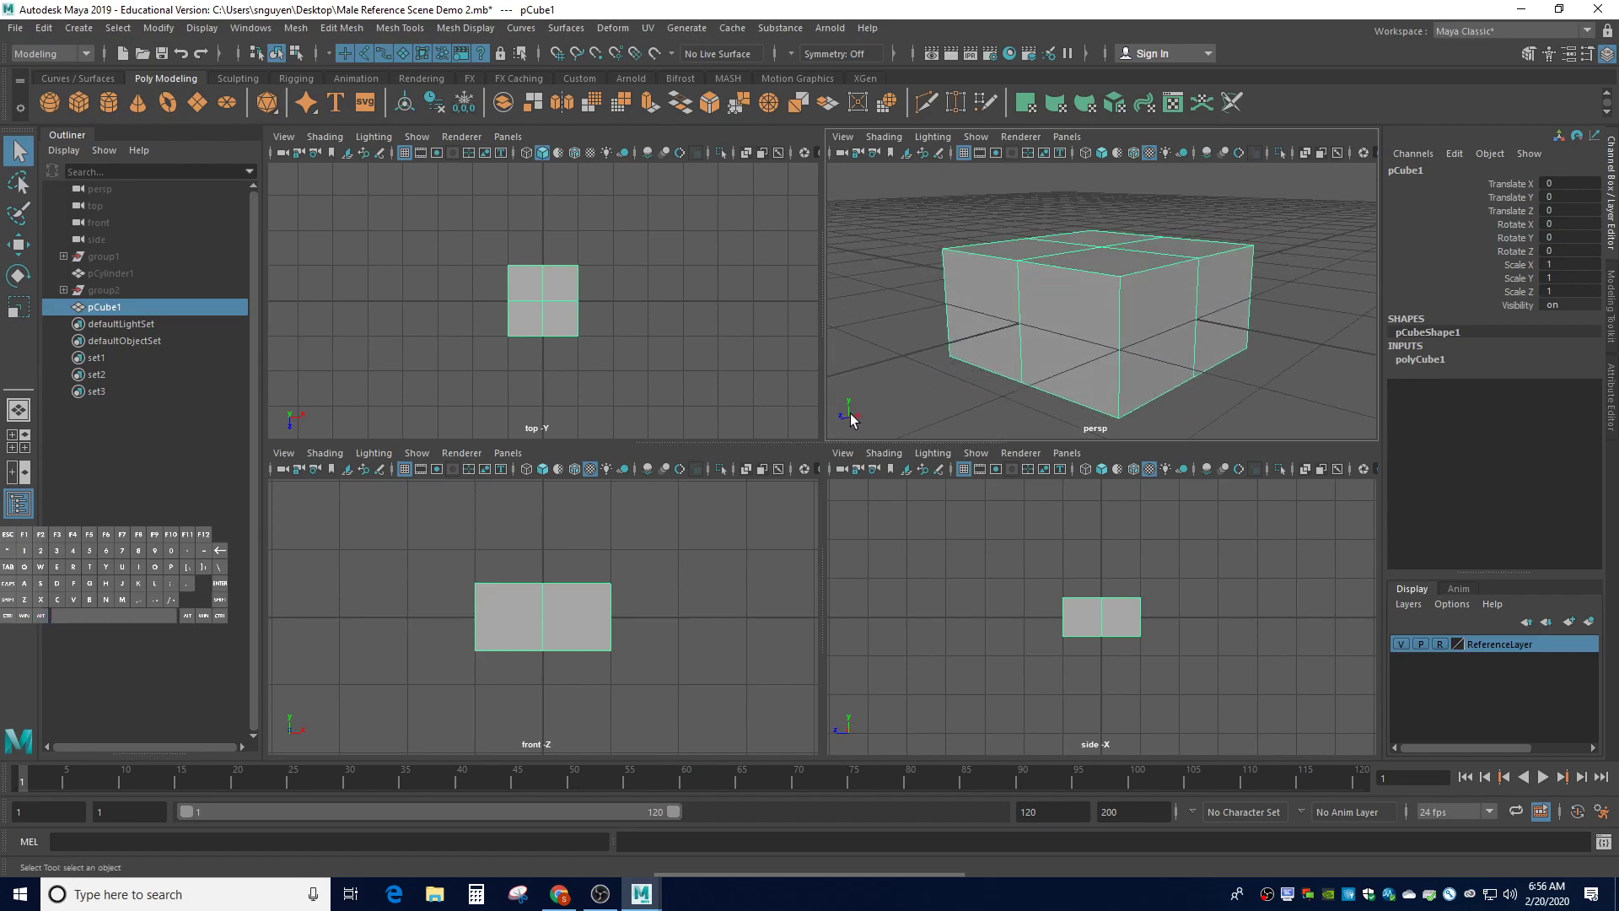
scroll(1051, 367, down, 2)
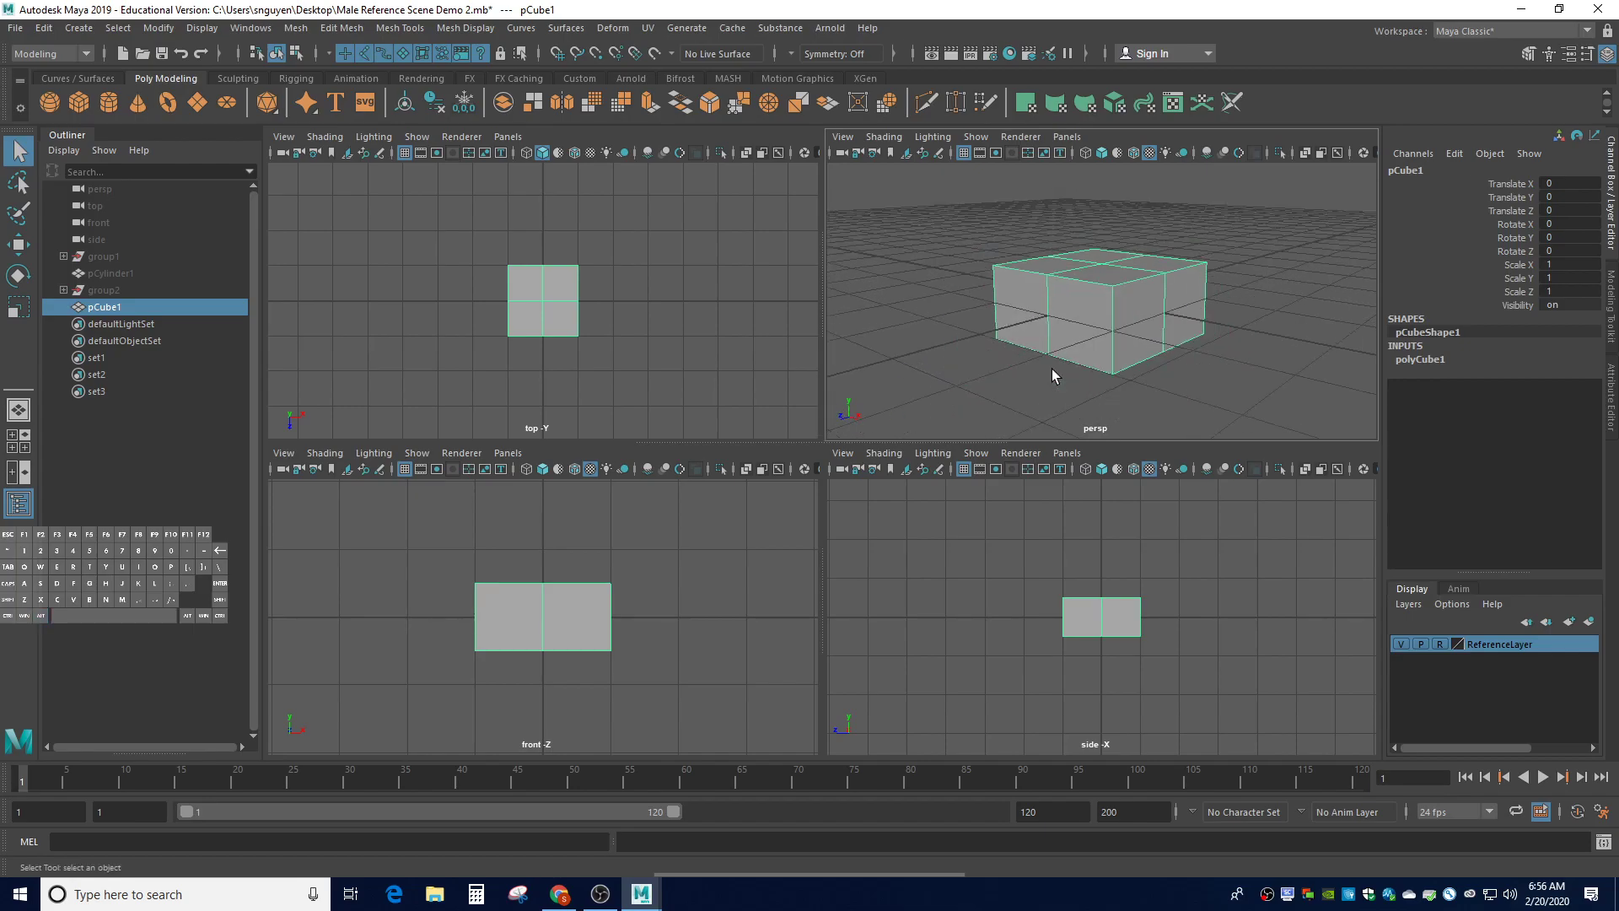
alt+drag(1050, 368, 1045, 377)
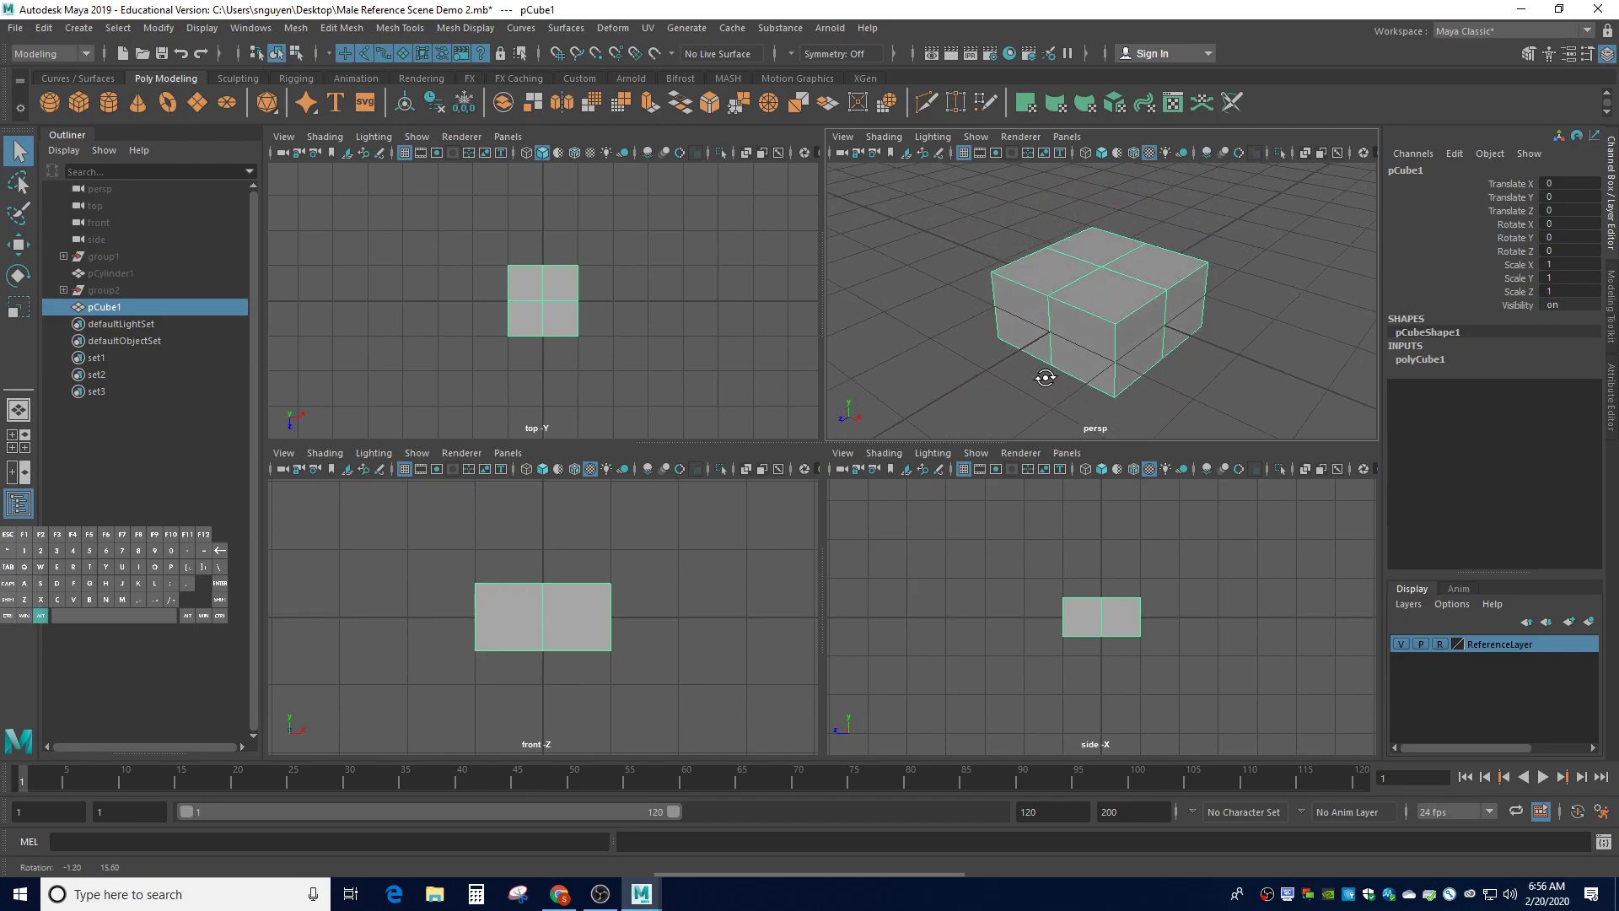
scroll(1045, 377, down, 1)
scroll(1045, 377, up, 2)
Switch the cube to face selection and pick individual faces on its front and back sides one at a time
right_drag(1022, 324, 1007, 368)
click(1020, 335)
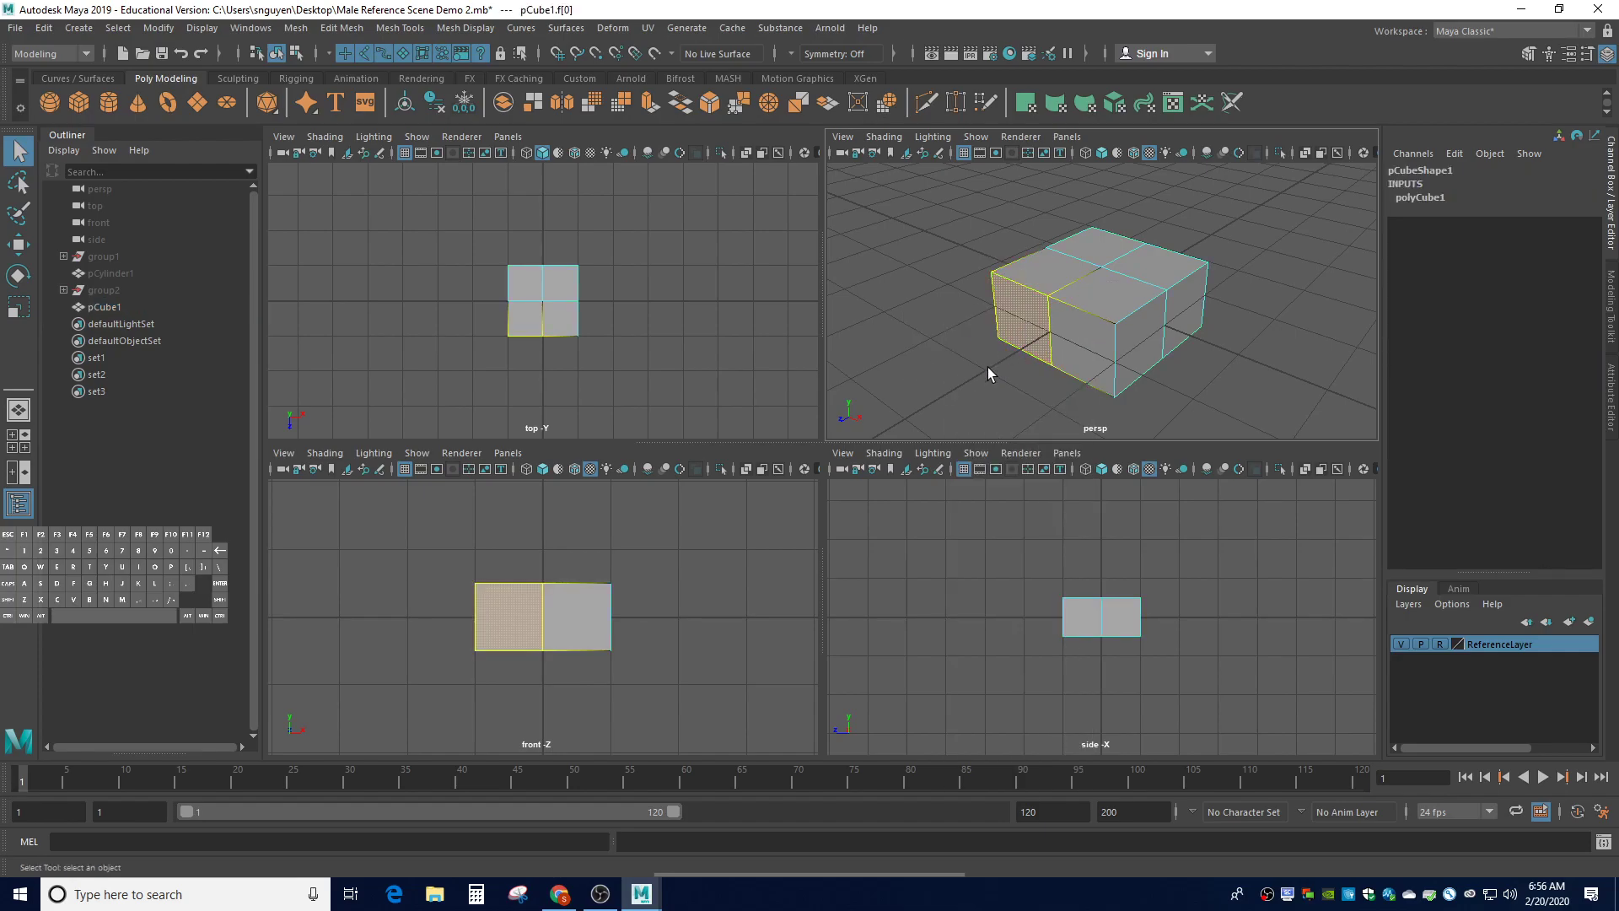
click(1090, 361)
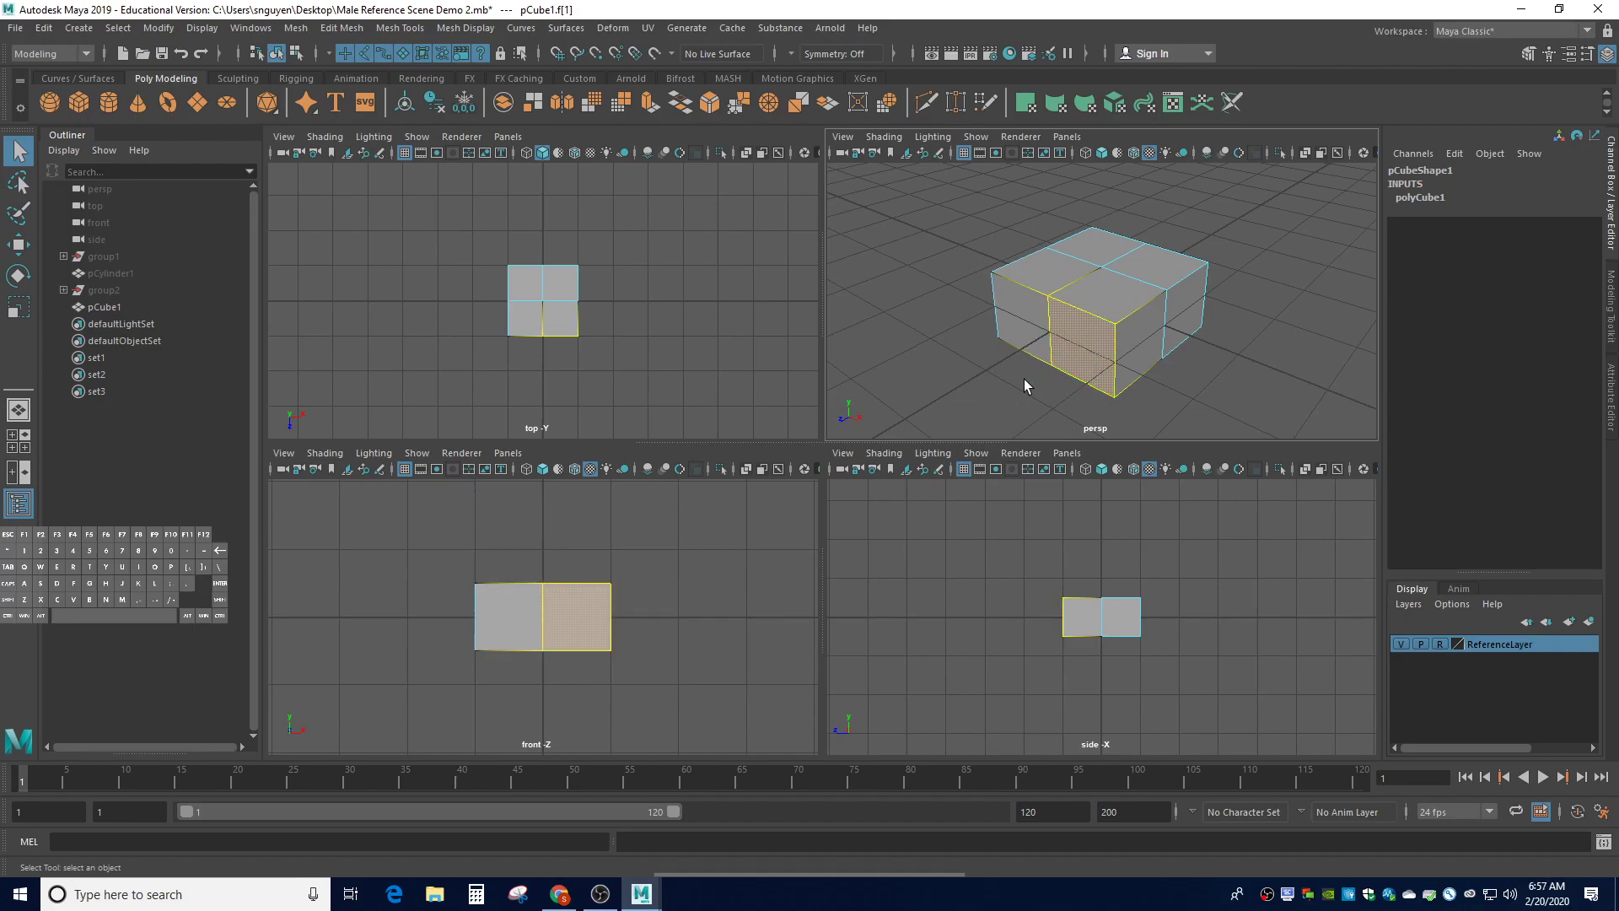
alt+drag(933, 238, 1046, 318)
click(1006, 325)
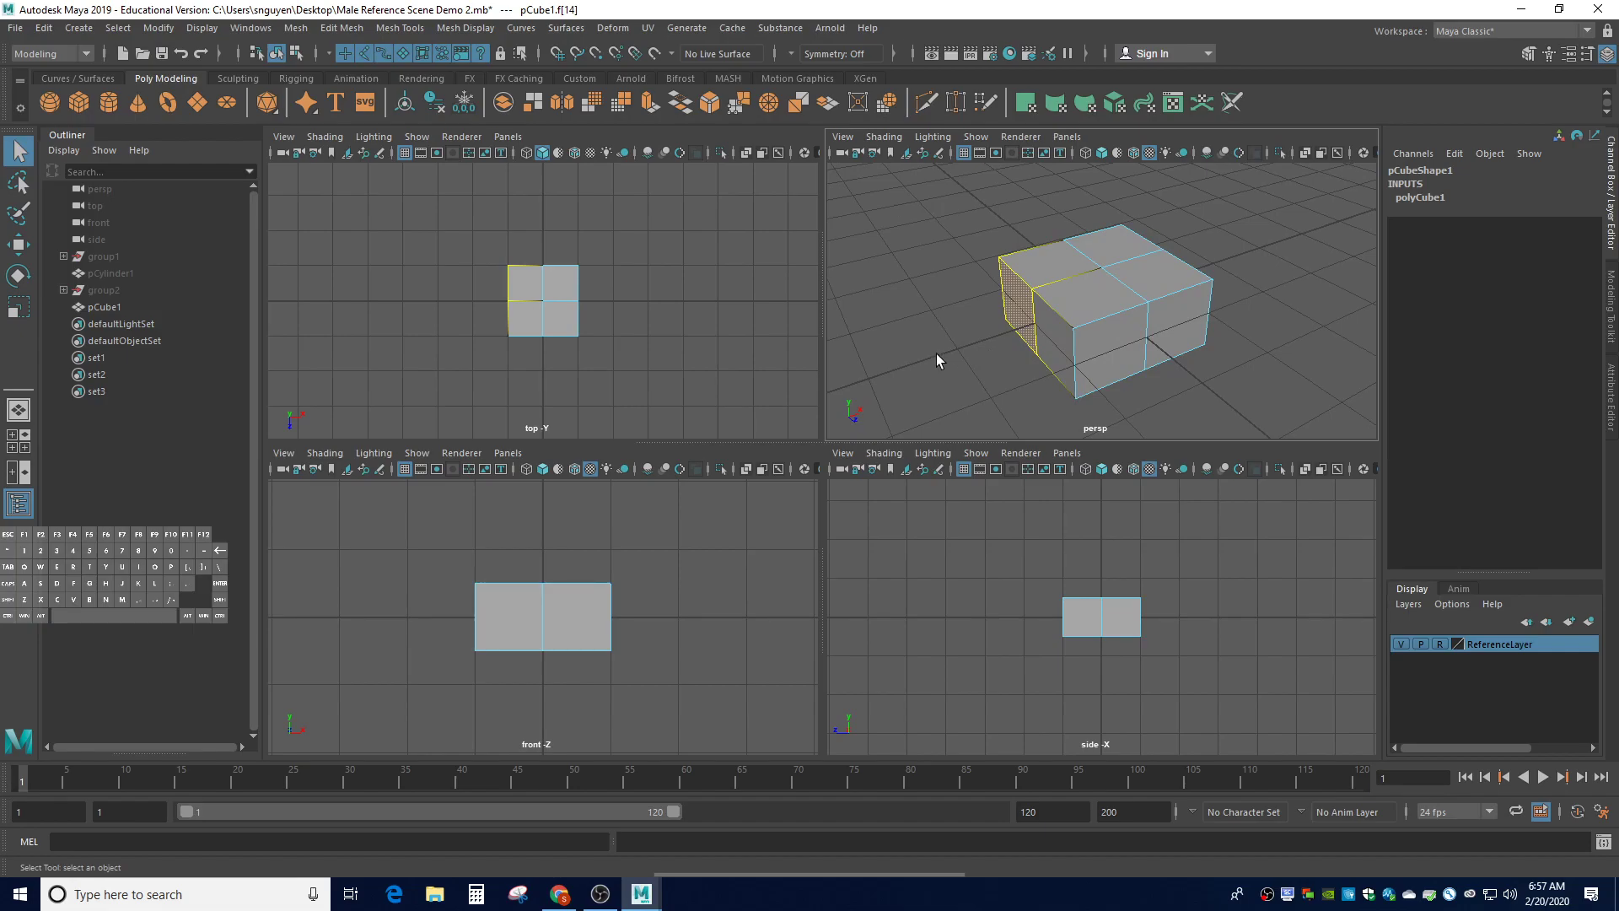
alt+drag(1252, 336, 1085, 282)
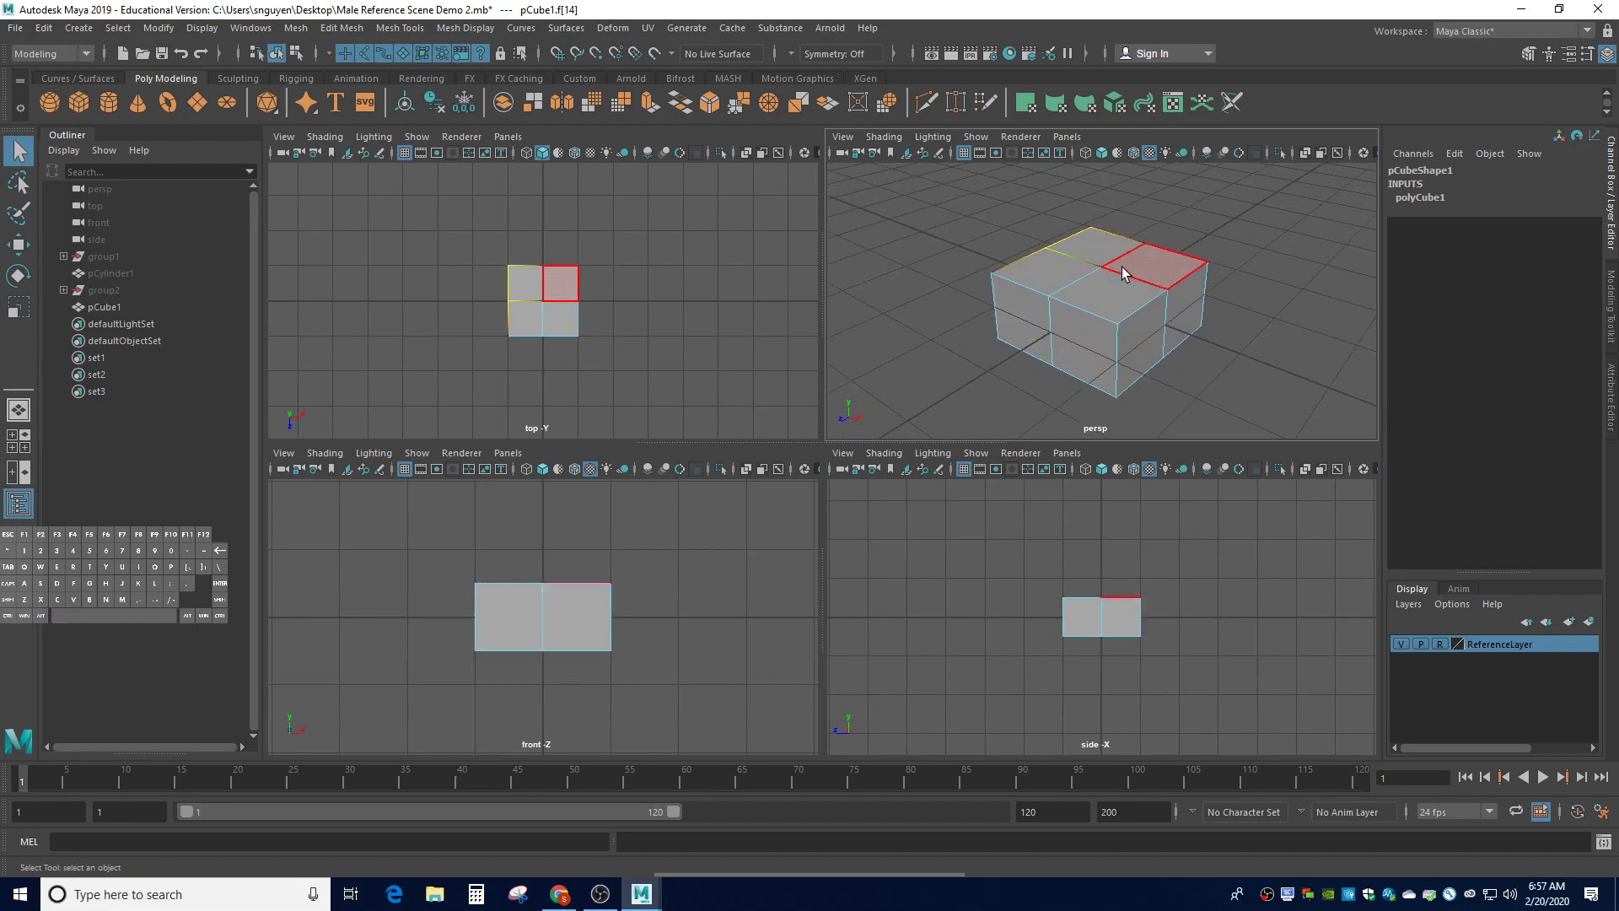
click(1020, 344)
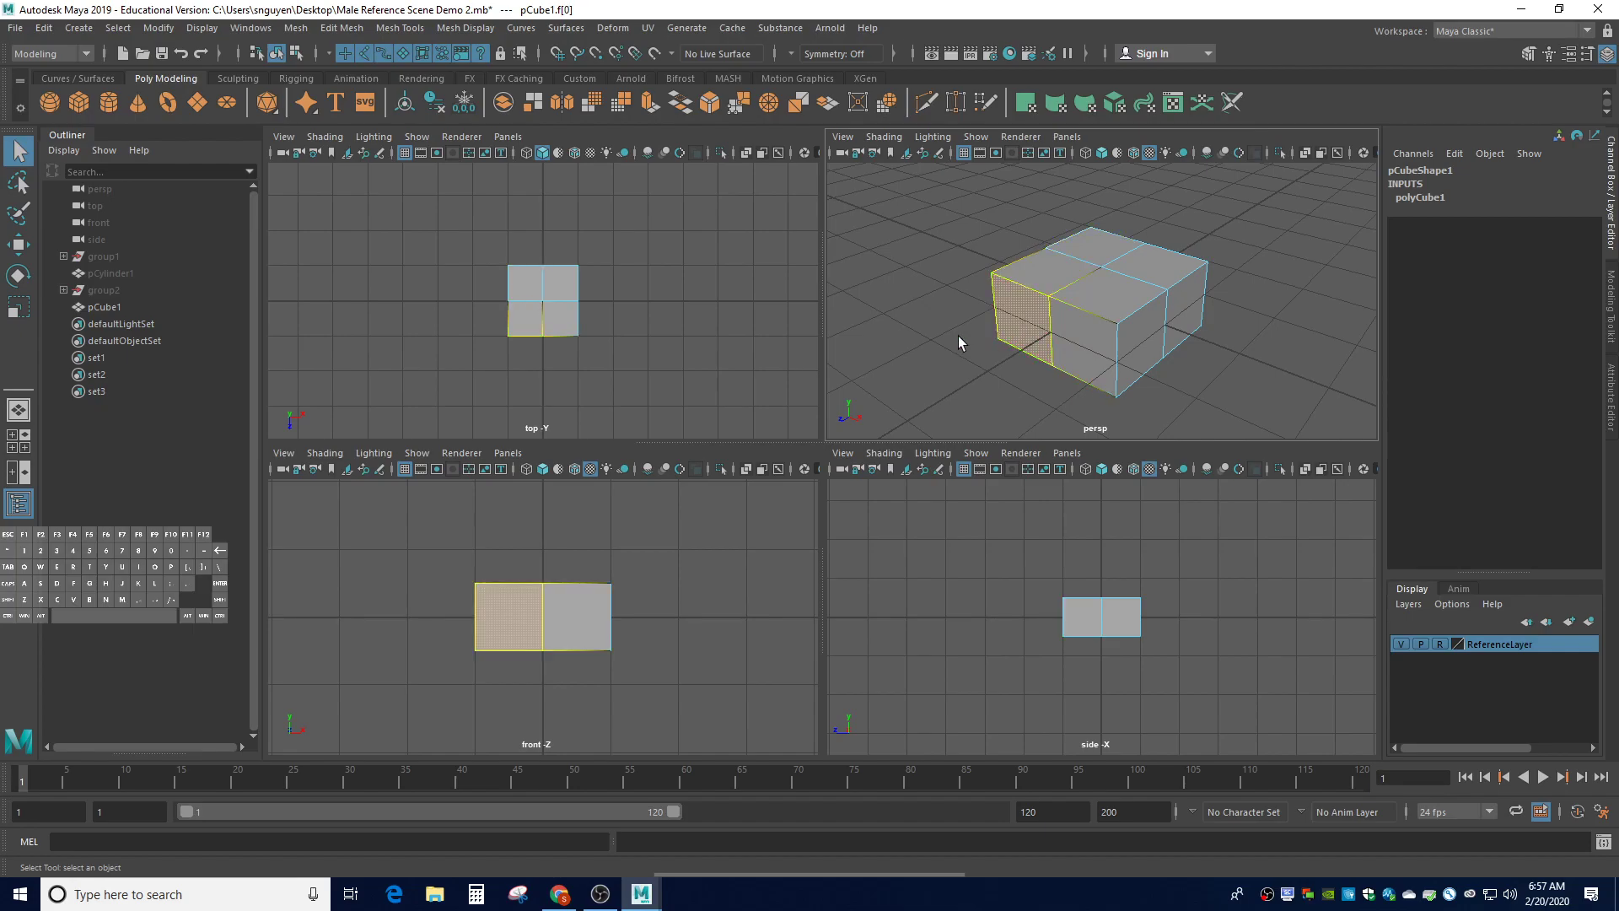
right_click(1073, 346)
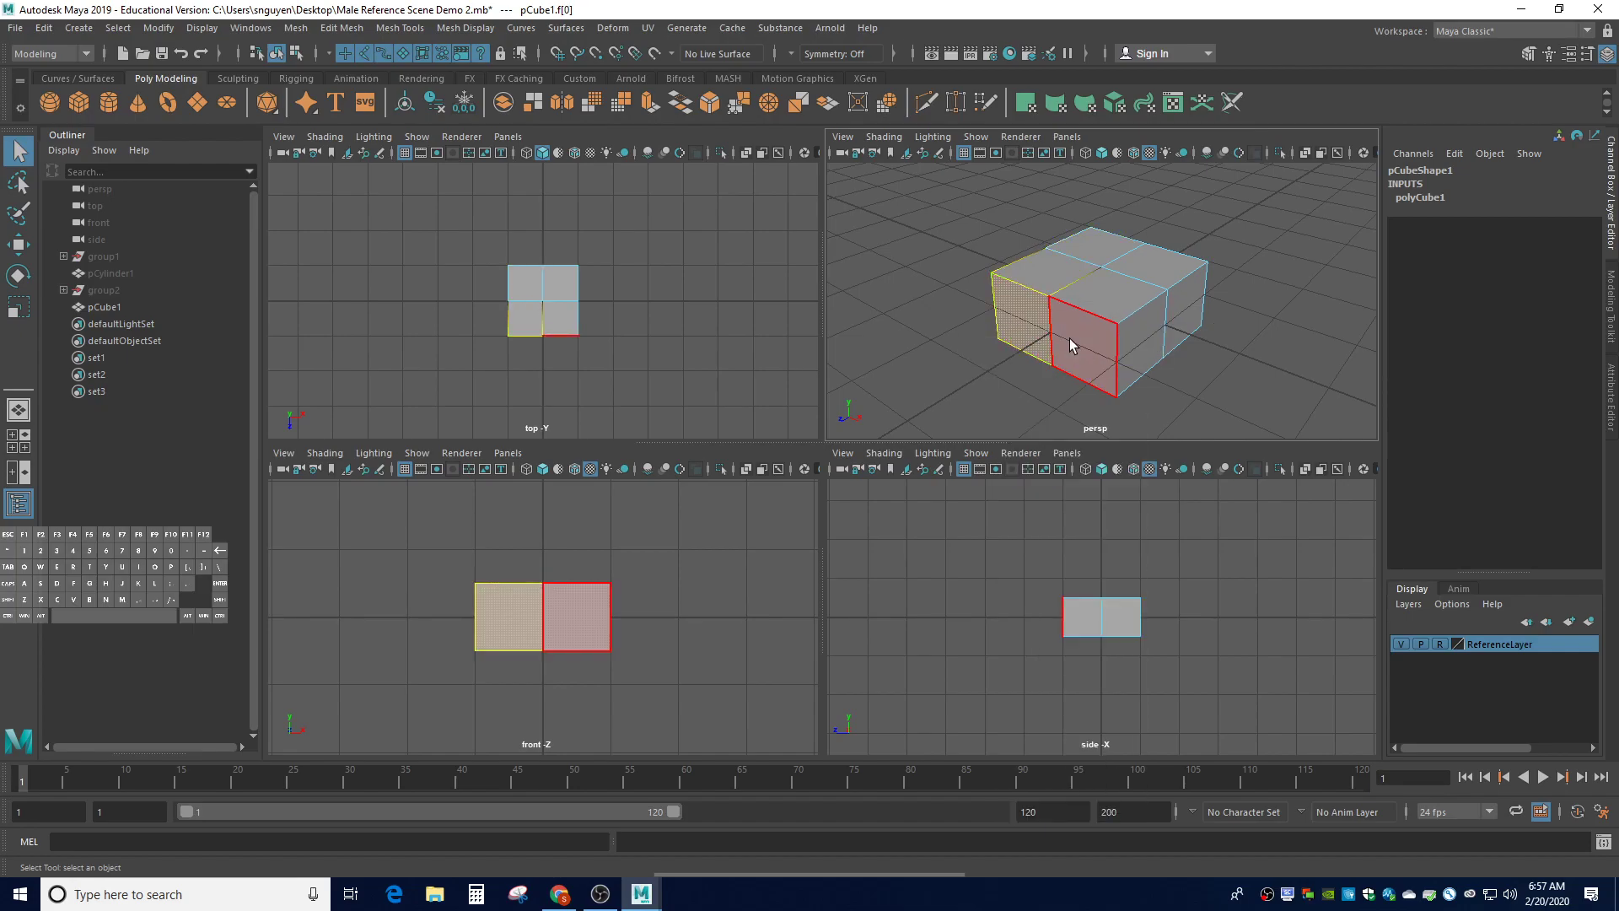
click(1088, 340)
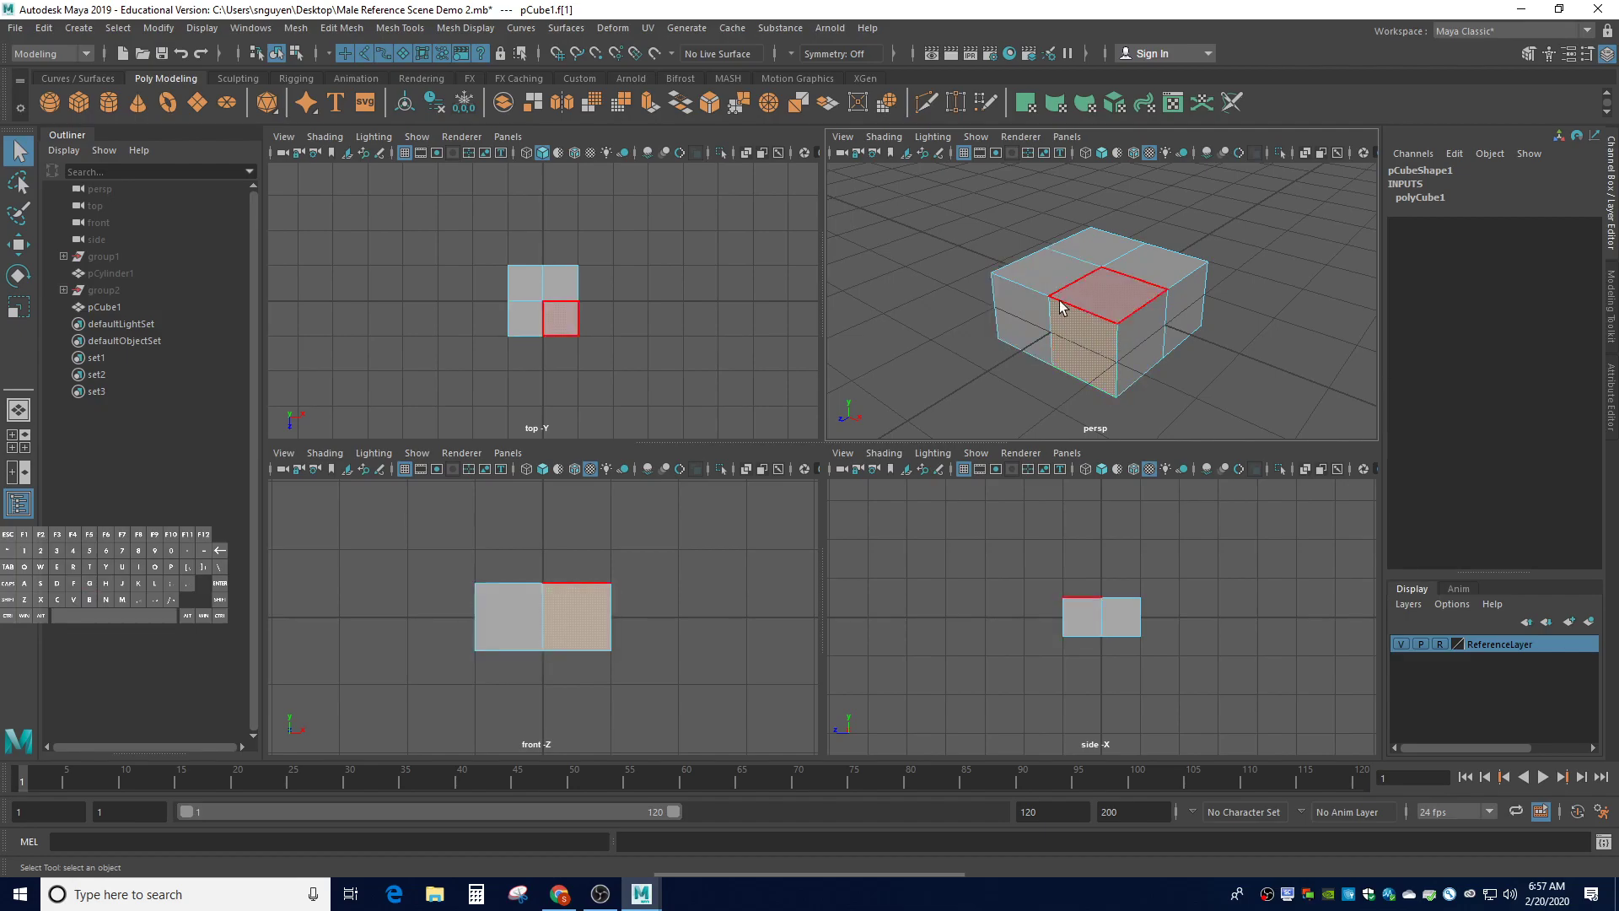
Select the two faces on the cube's +X end and extrude them outward along X twice, first to about X 1.87
click(1184, 323)
shift+click(1143, 338)
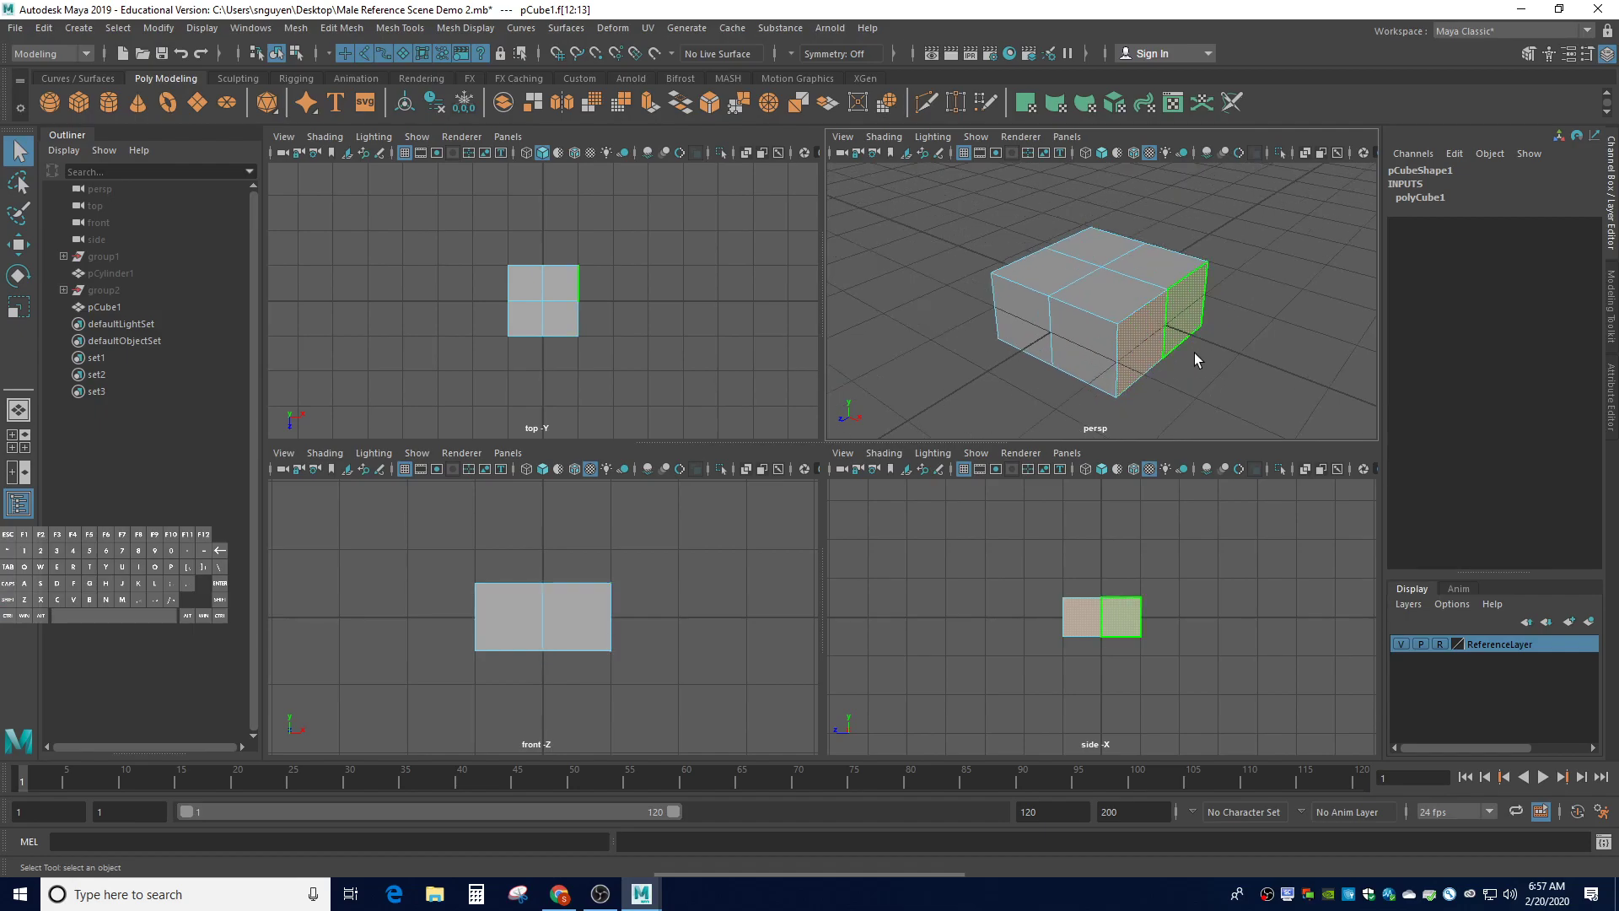
scroll(1097, 327, down, 3)
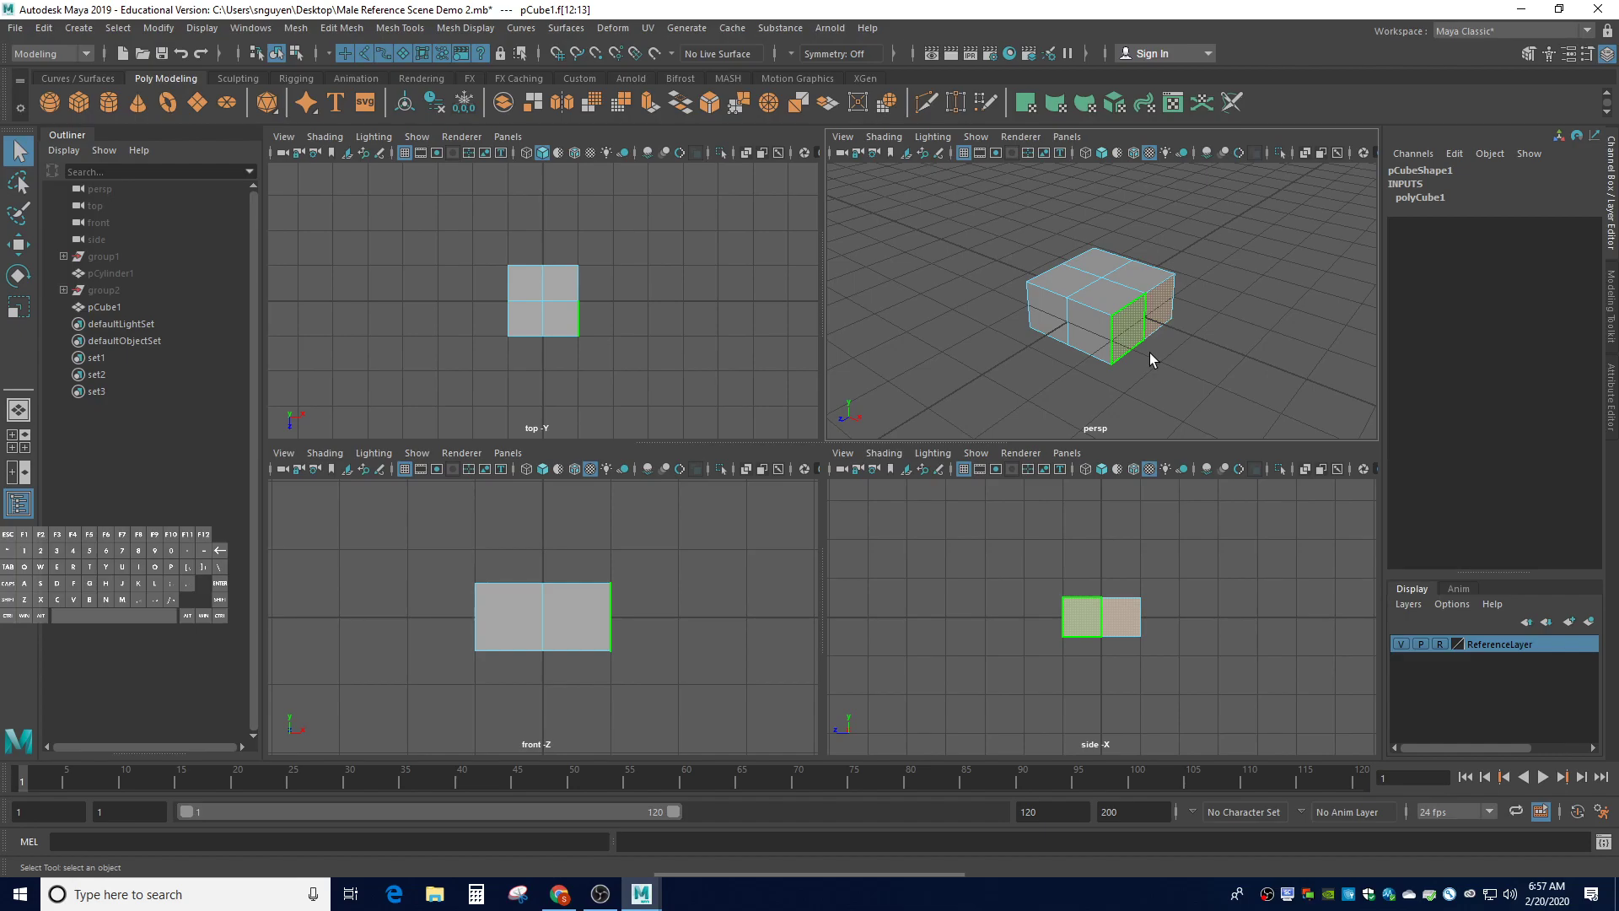
click(27, 243)
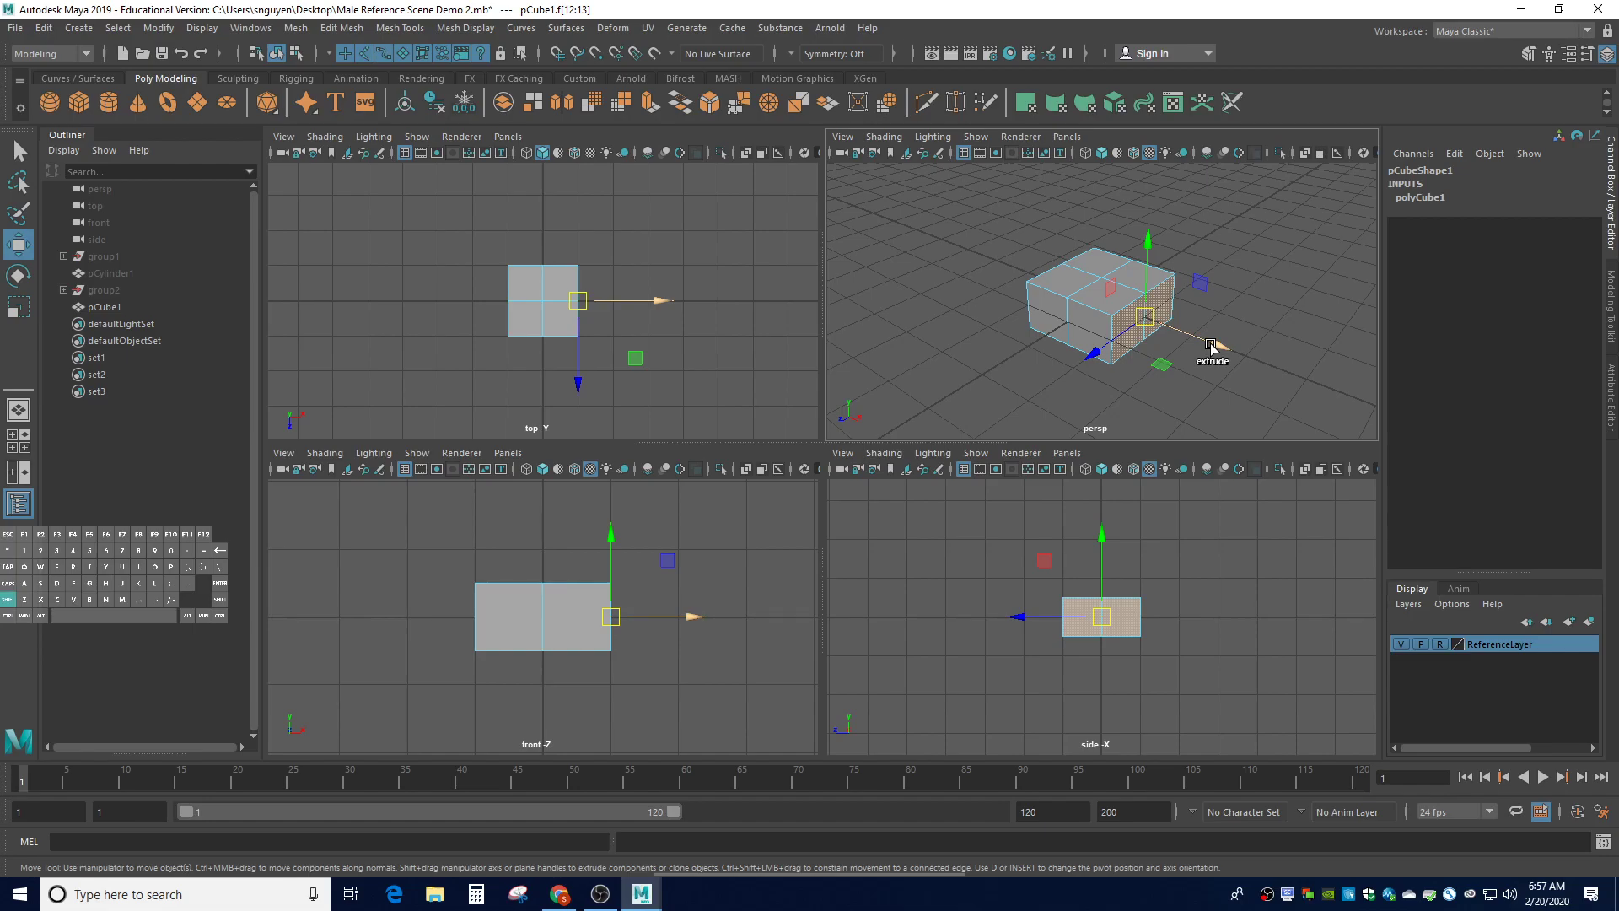
shift+drag(1211, 346, 1258, 369)
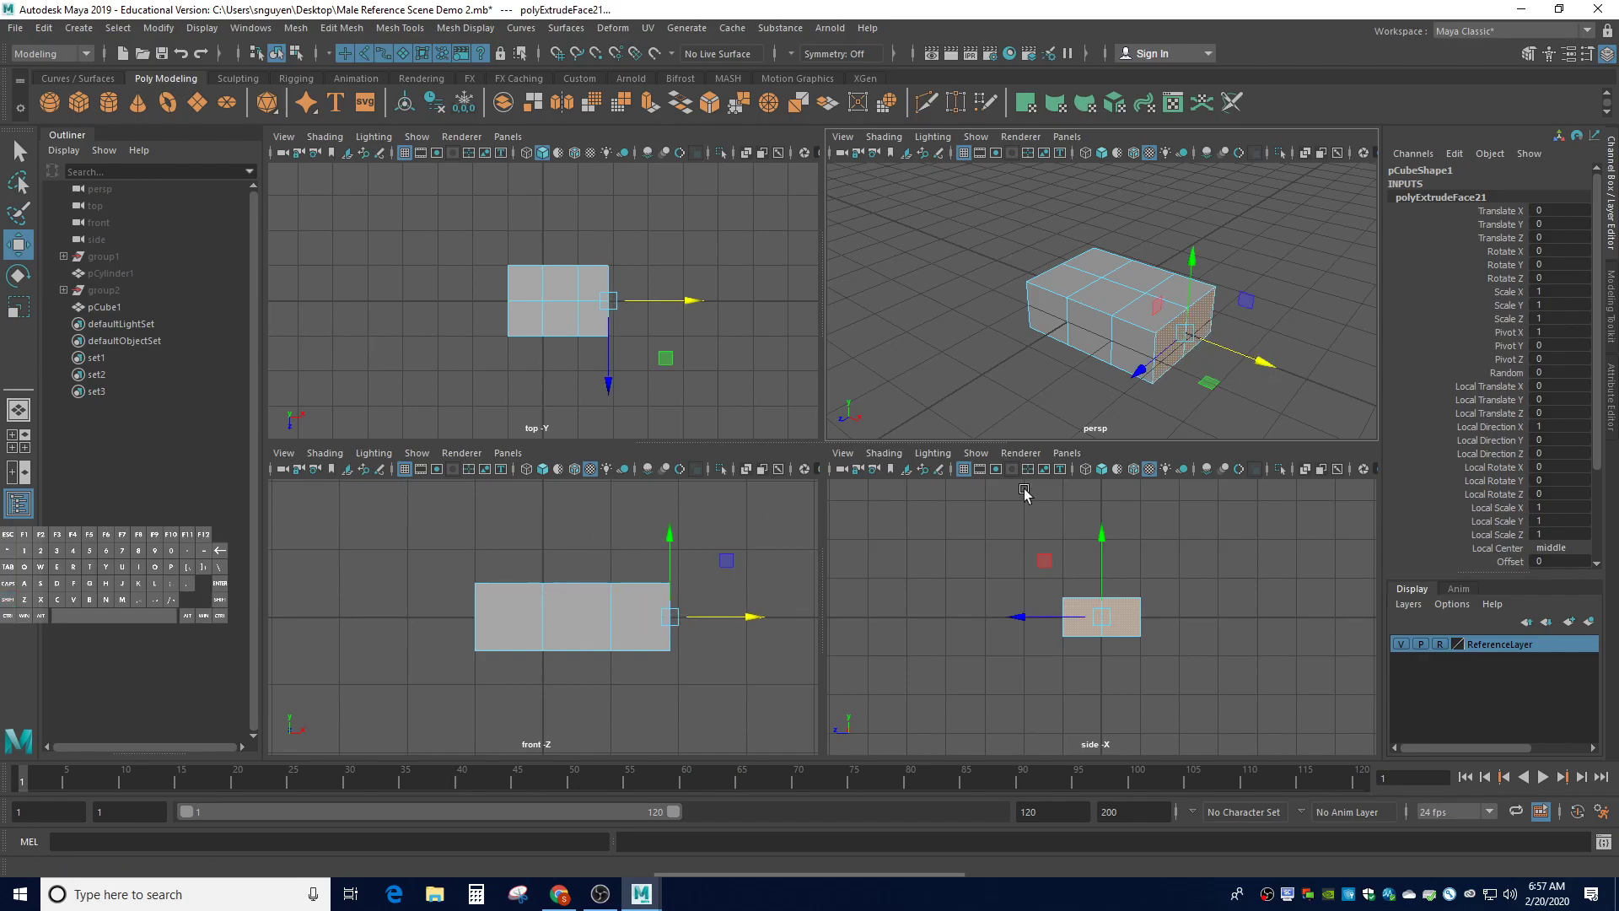
shift+drag(1265, 364, 1310, 390)
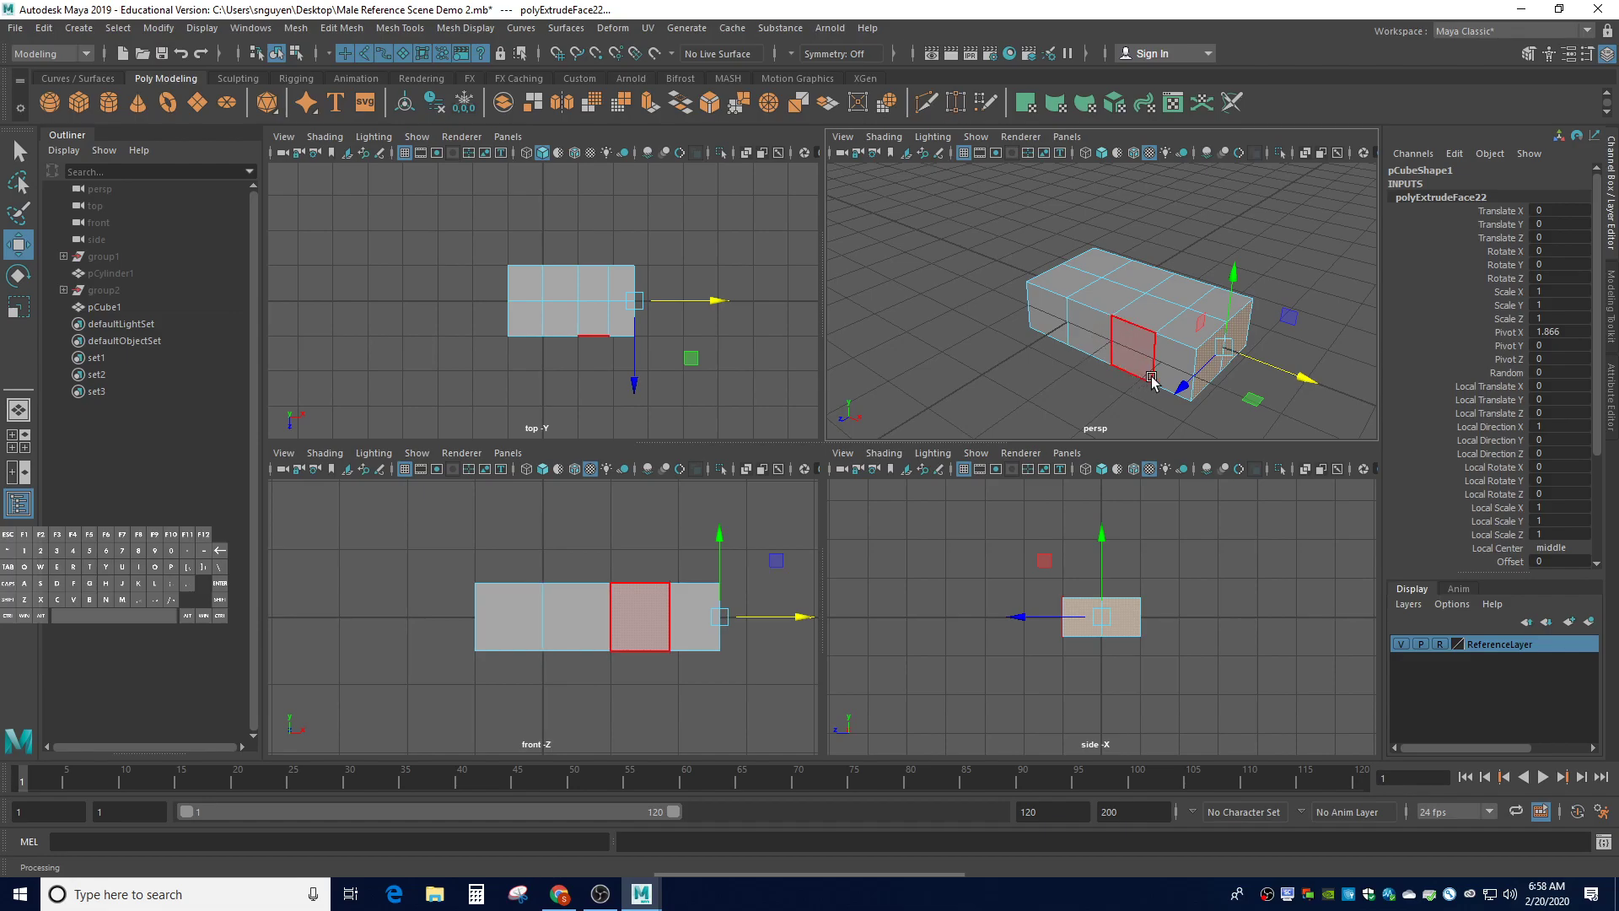
Select the three adjacent front faces from the centre edge to the +X end and extrude them forward to about Z 1.14
click(1087, 338)
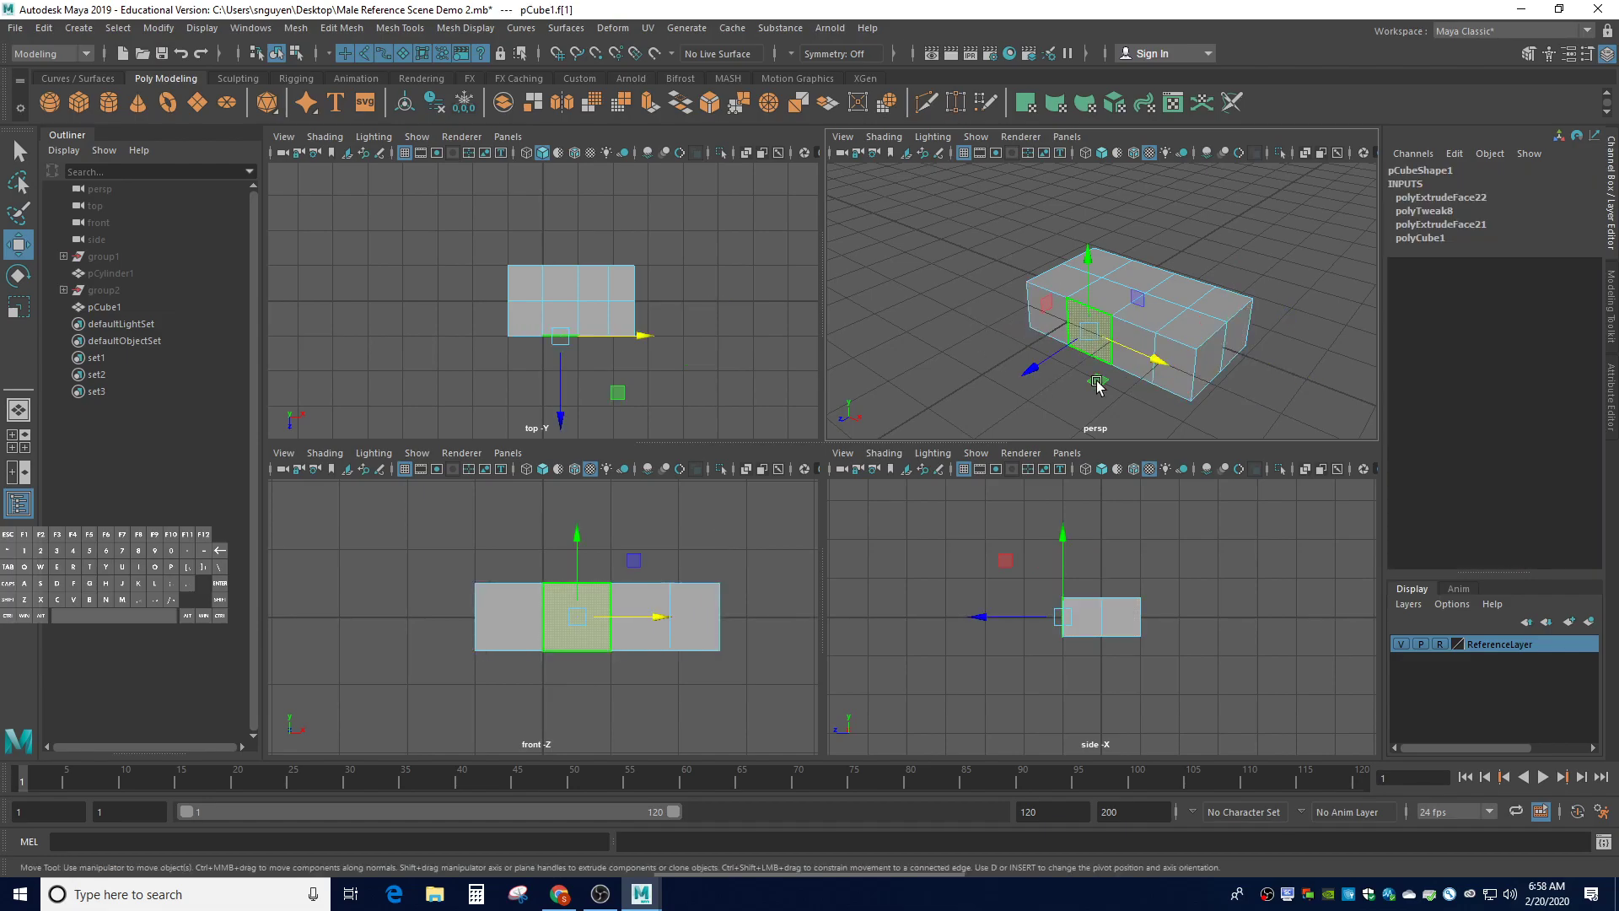
click(1132, 344)
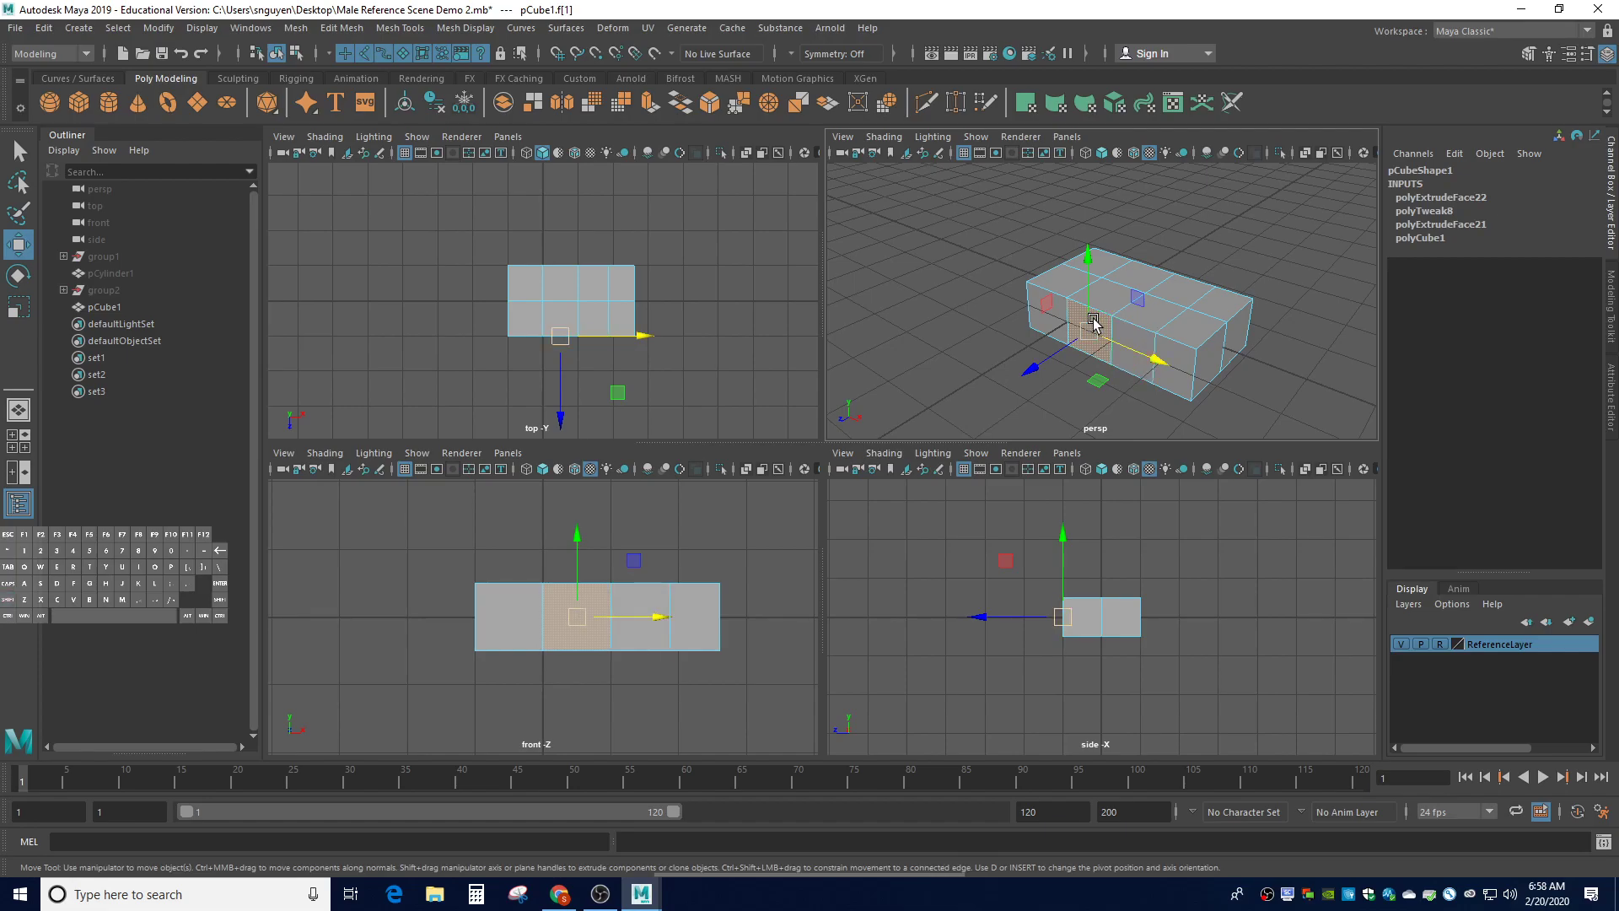
shift+click(1136, 335)
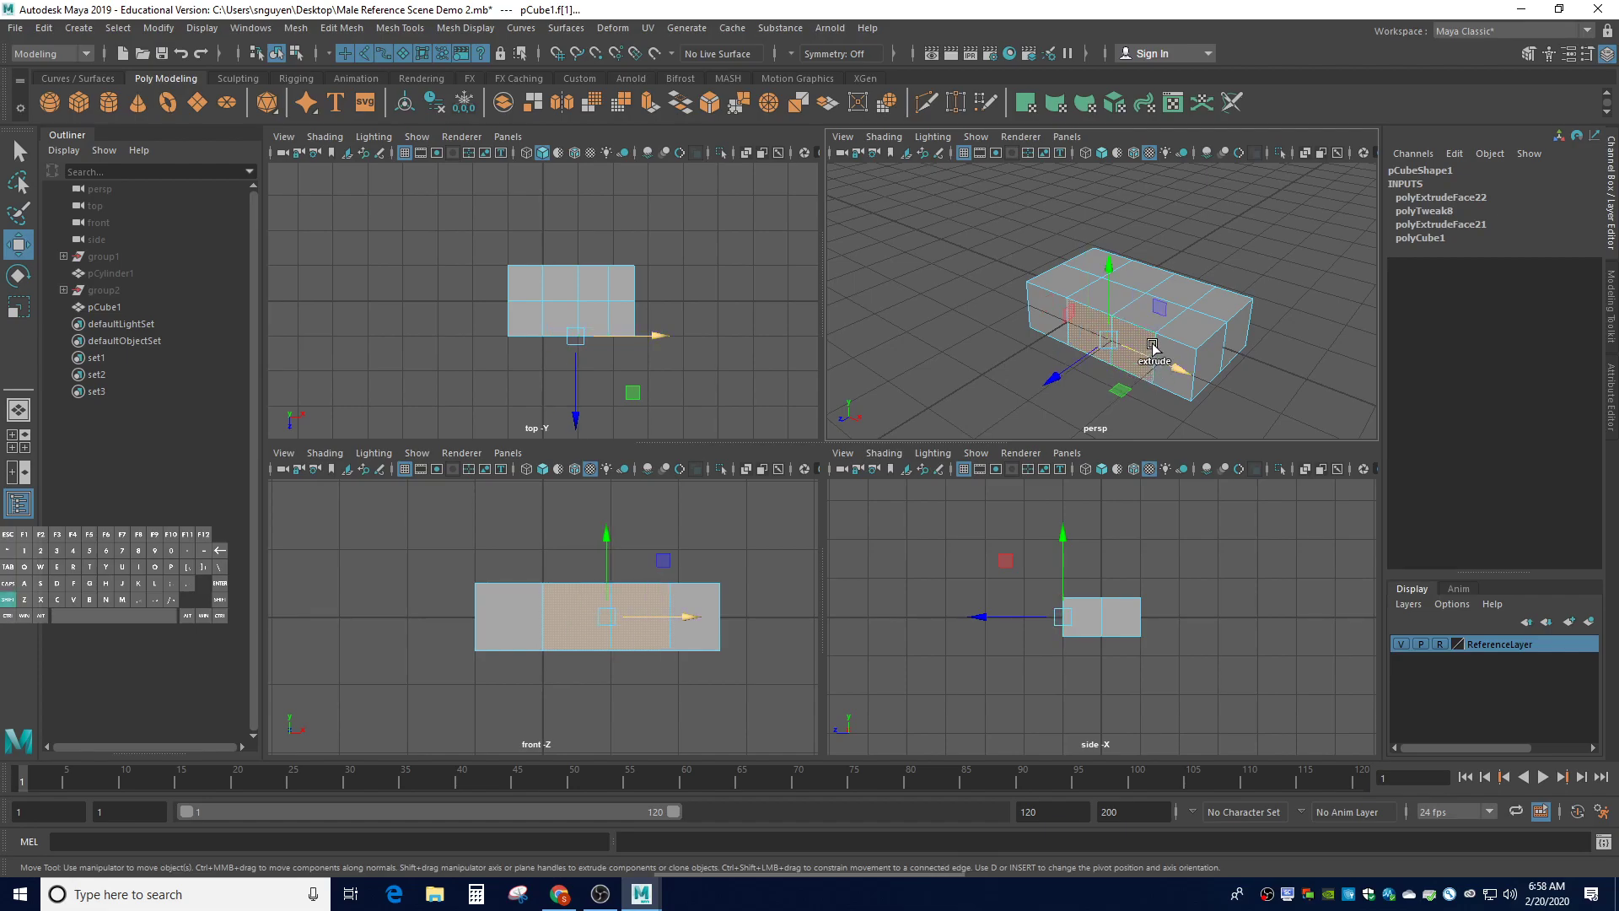
shift+click(1168, 353)
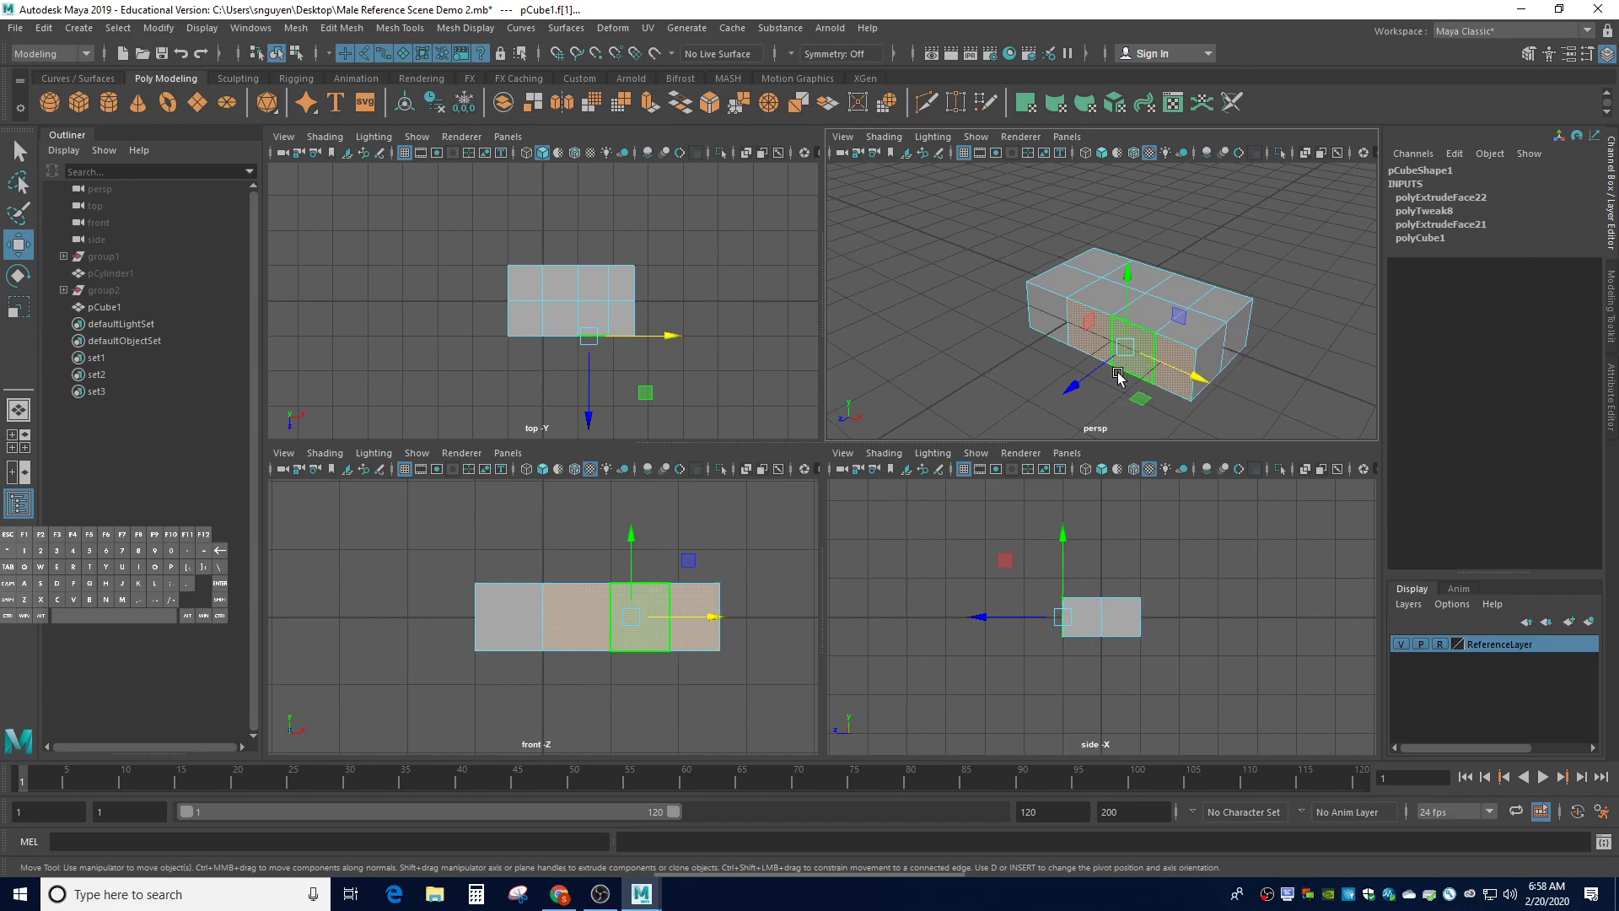
shift+click(1094, 390)
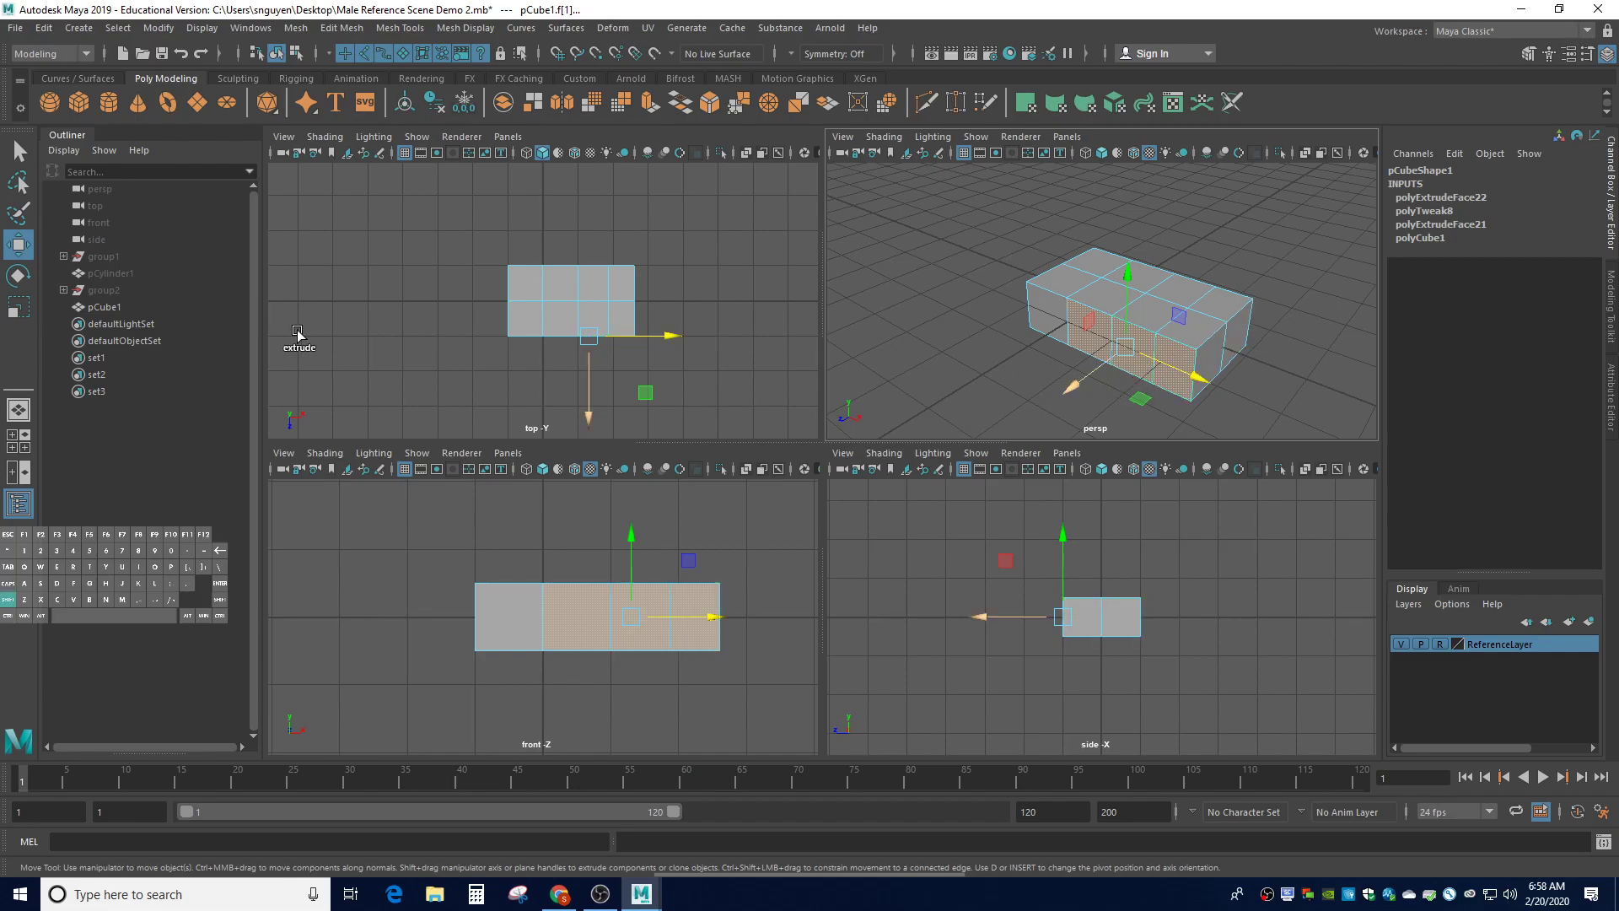
shift+drag(1072, 390, 1066, 388)
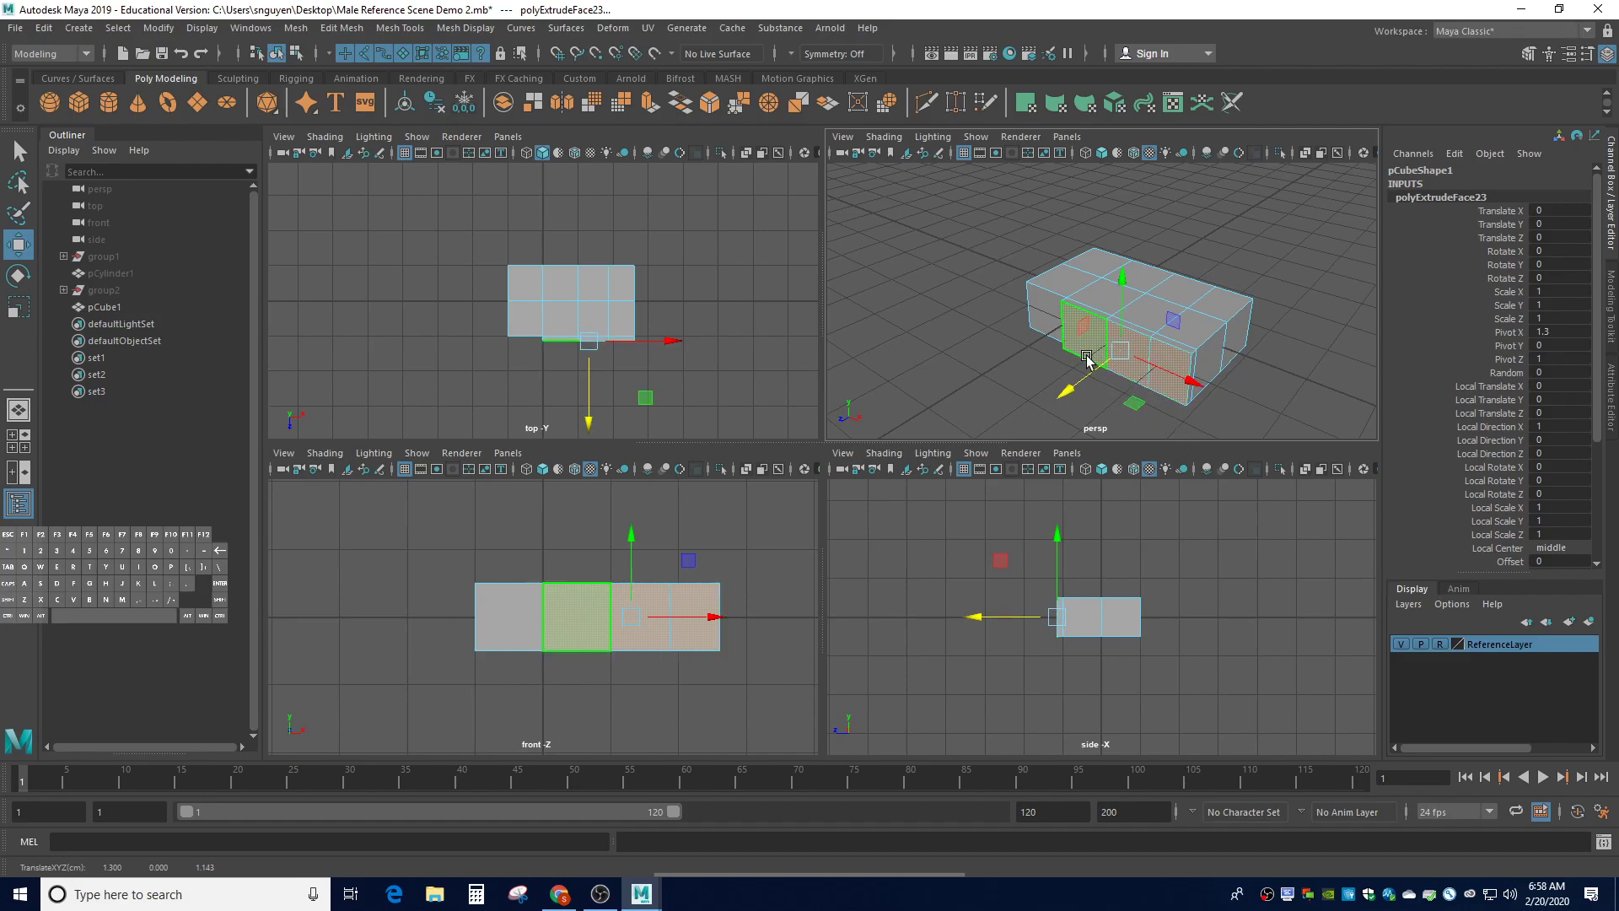
Rotate the three extruded front faces slightly about the X axis and extrude them forward again along Z
key(e)
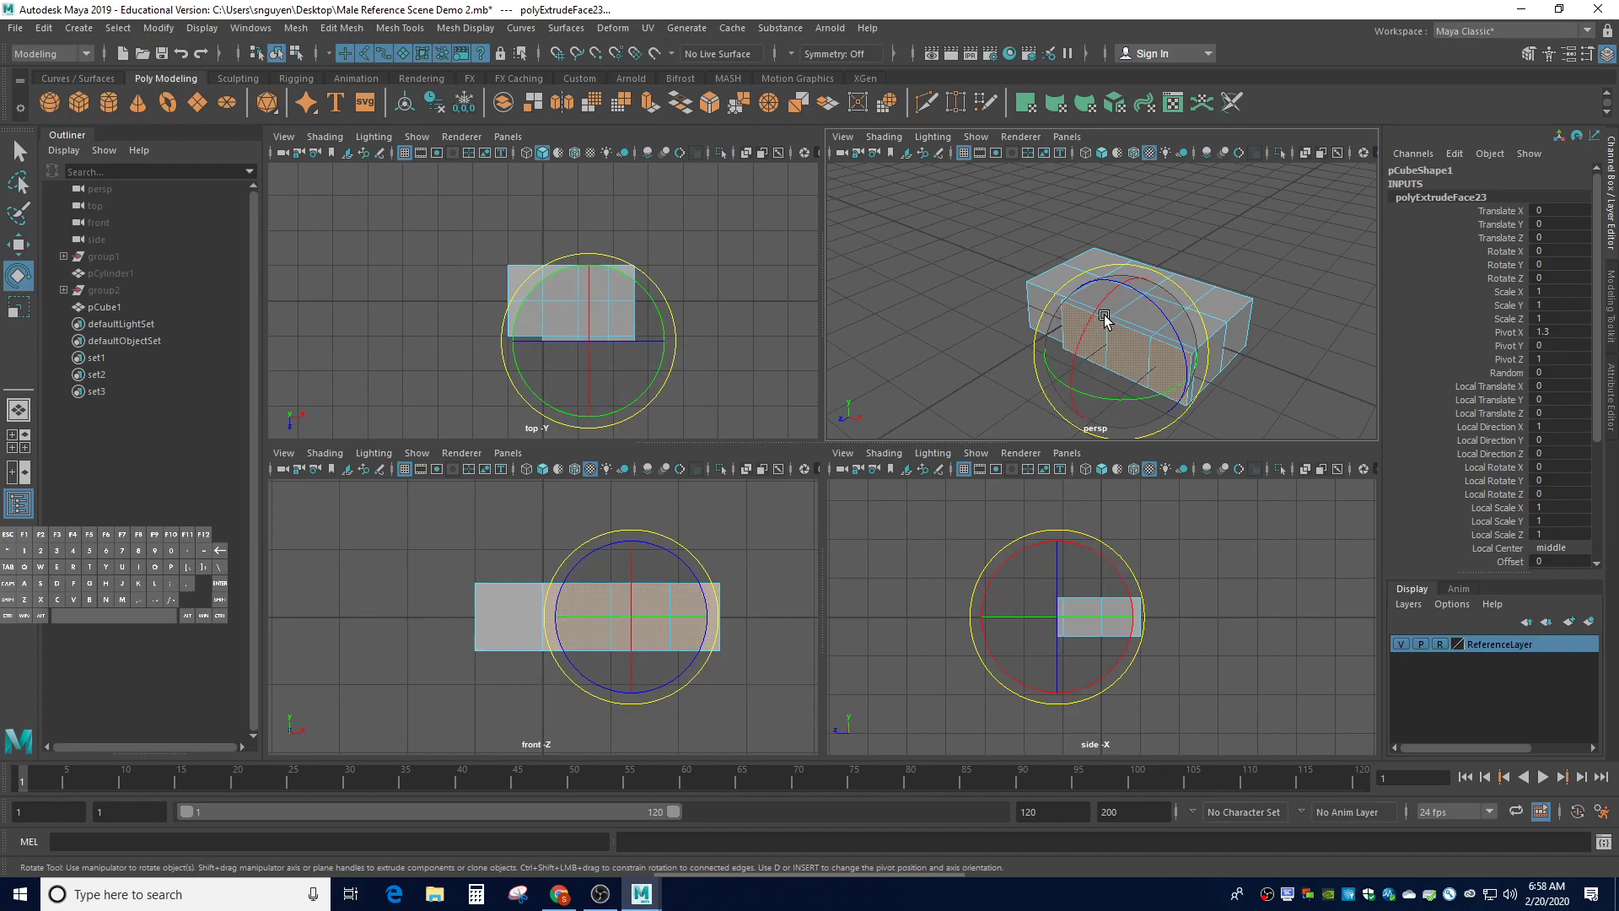
drag(1098, 307, 1090, 307)
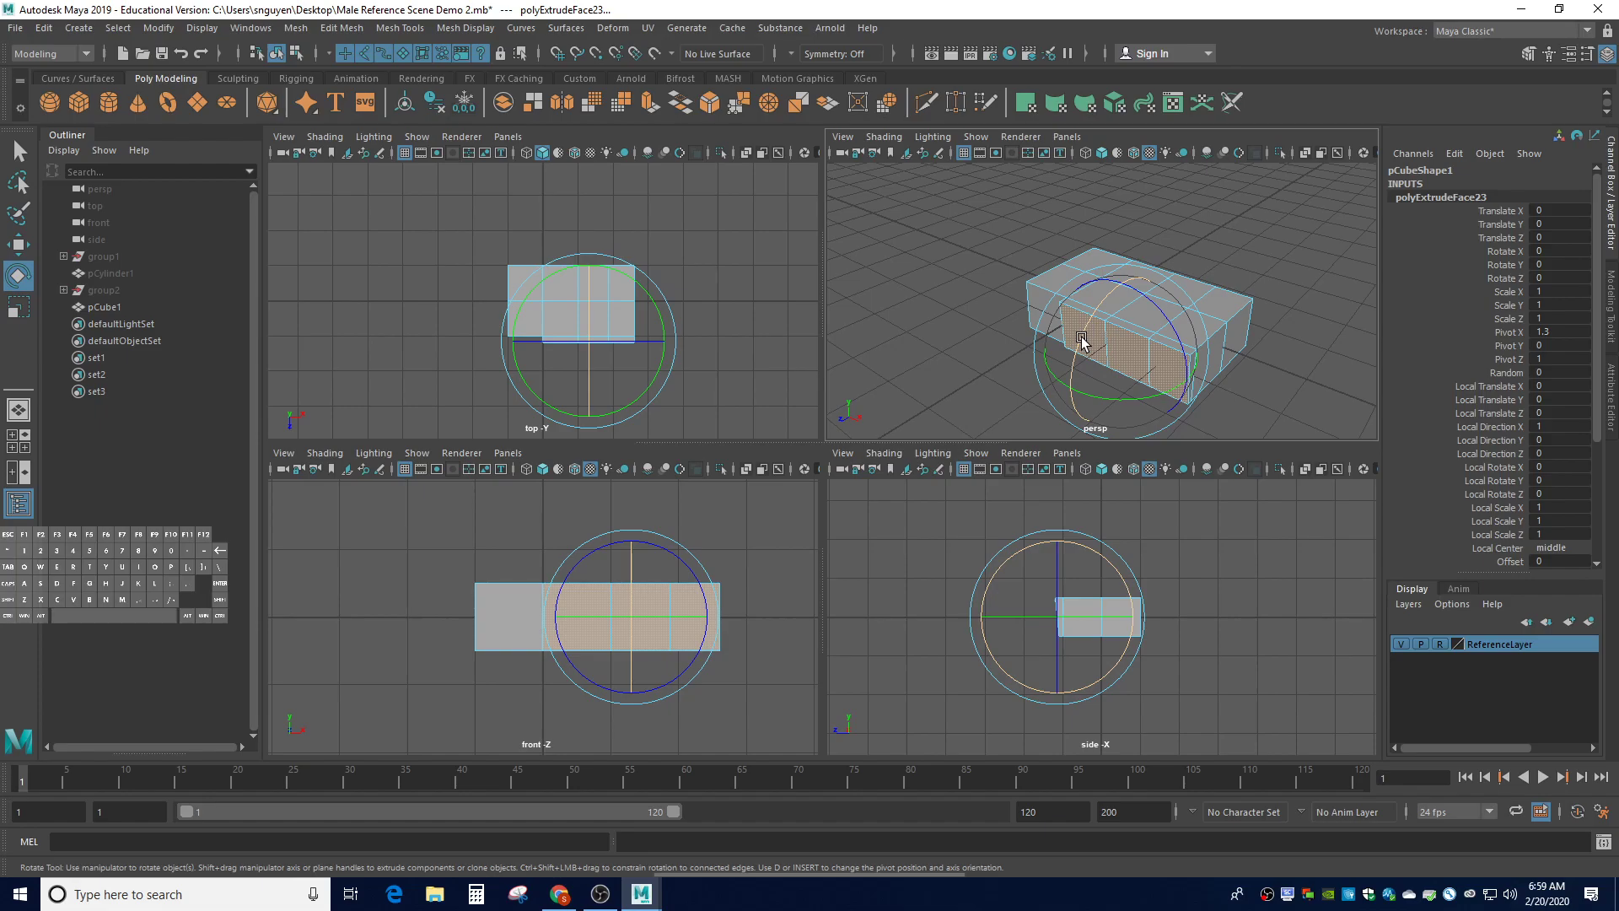
key(w)
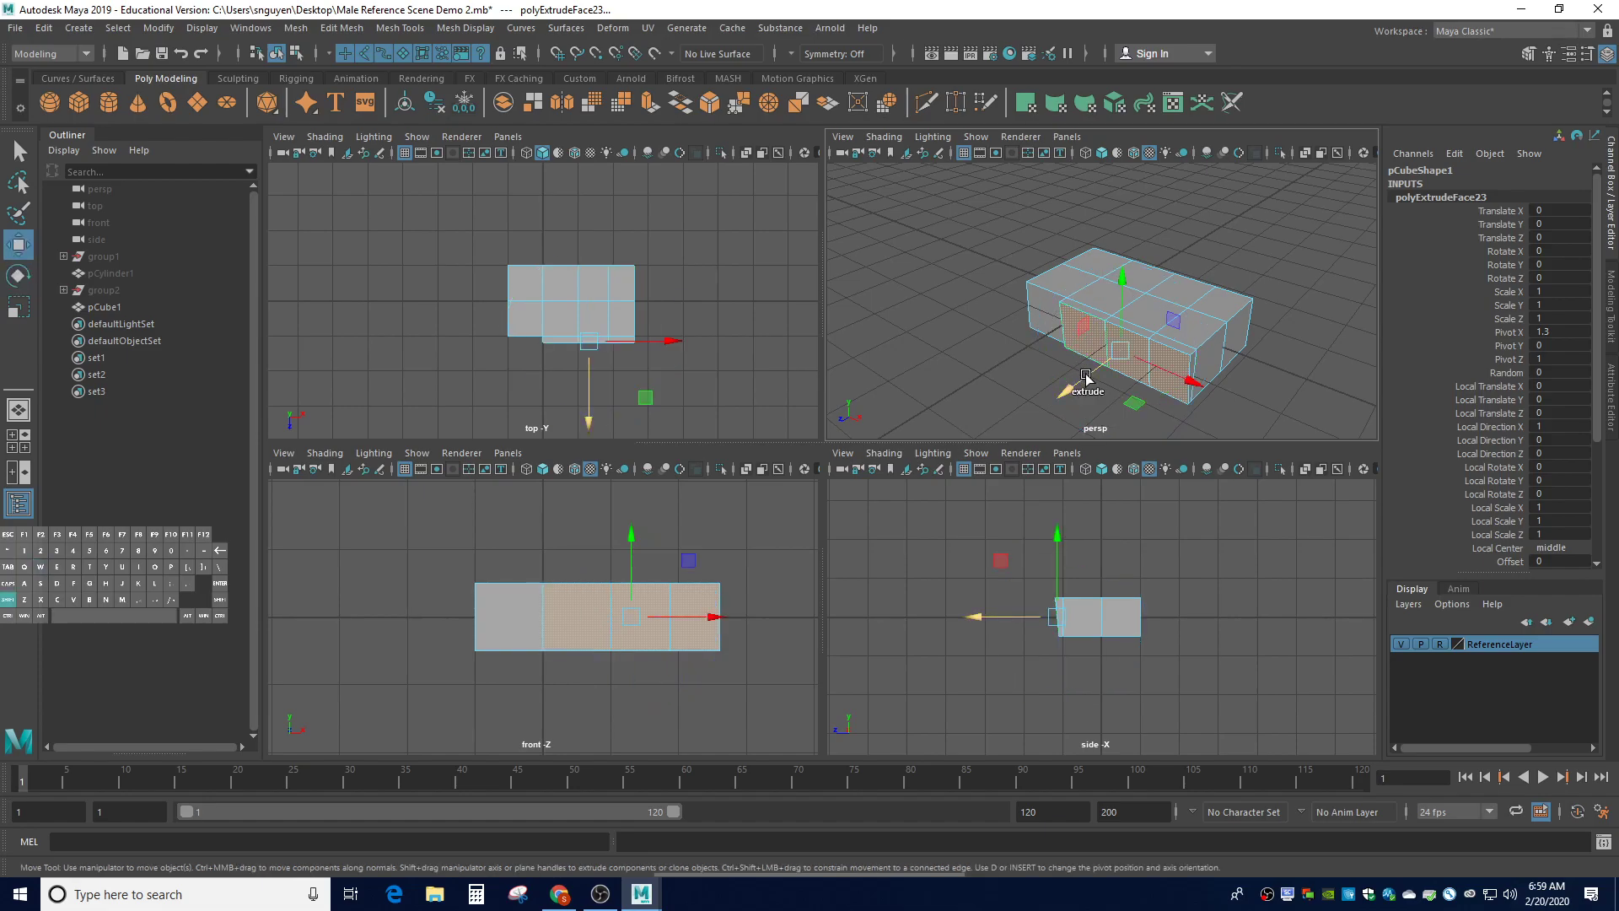
shift+drag(1086, 377, 1071, 383)
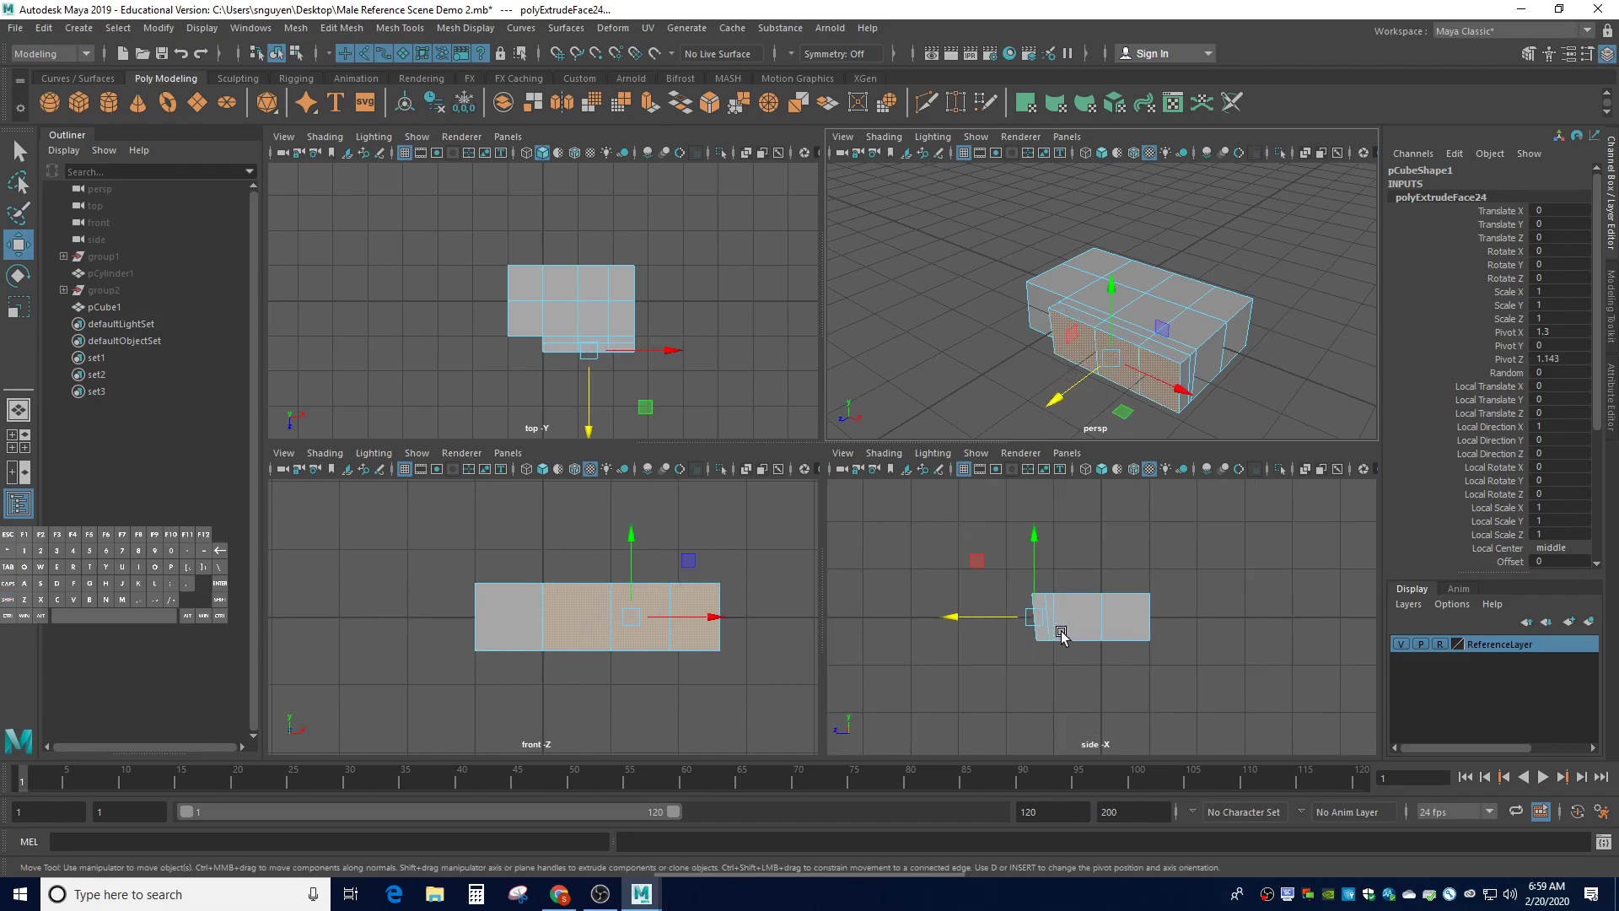
Move the three extruded front faces slightly back along Z and rotate them further about the X axis
scroll(1054, 631, up, 2)
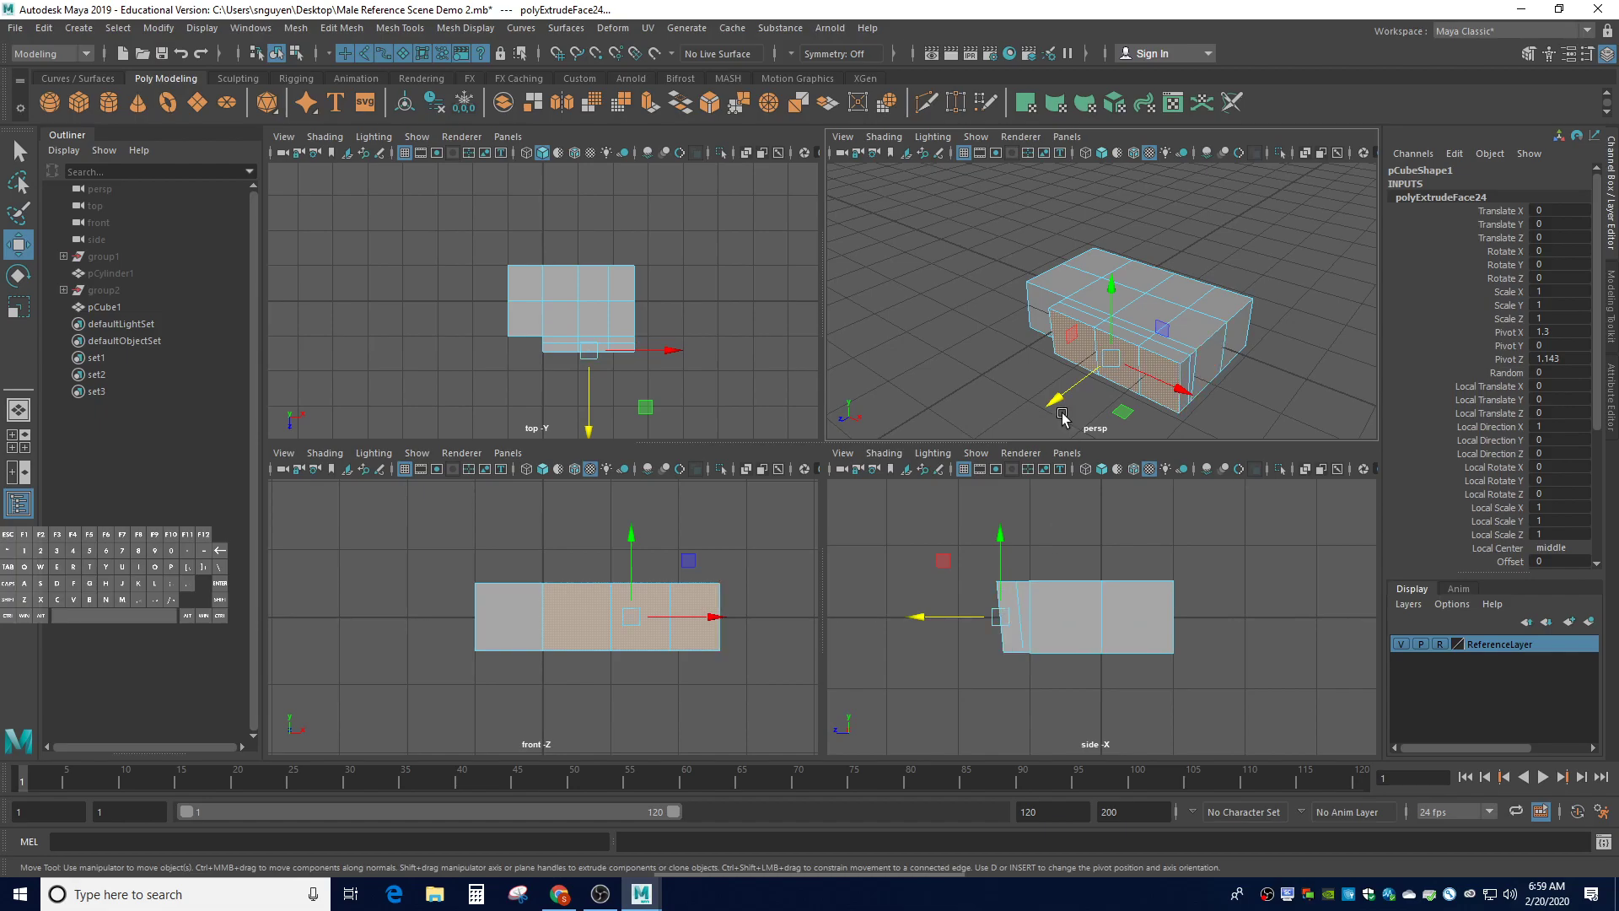
drag(1063, 396, 1078, 397)
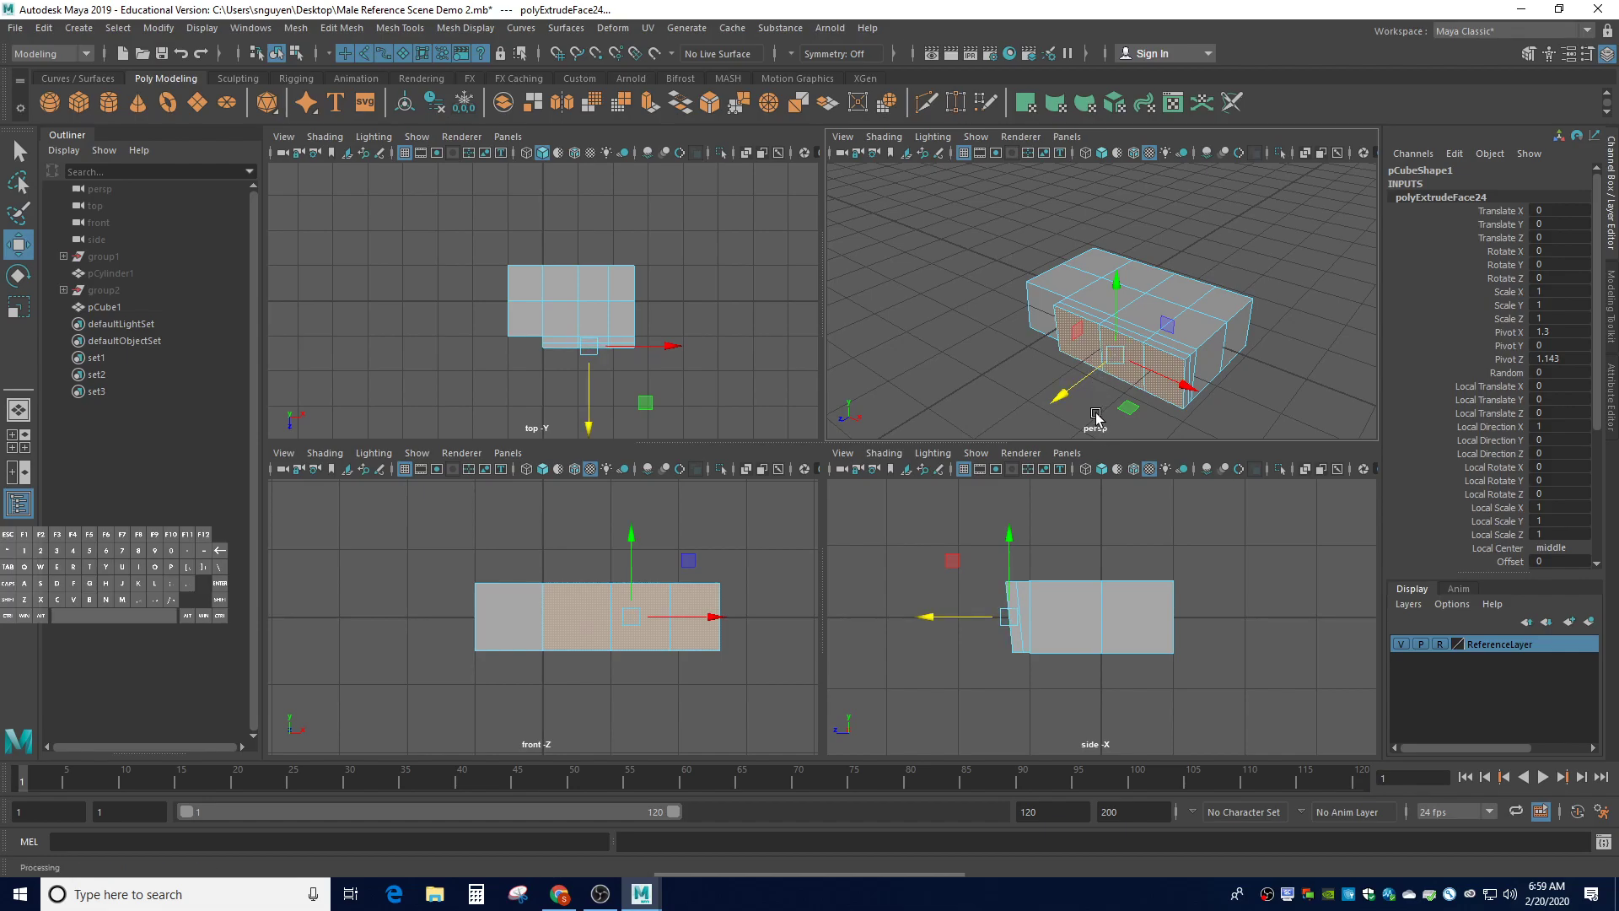
key(e)
drag(1088, 323, 1075, 328)
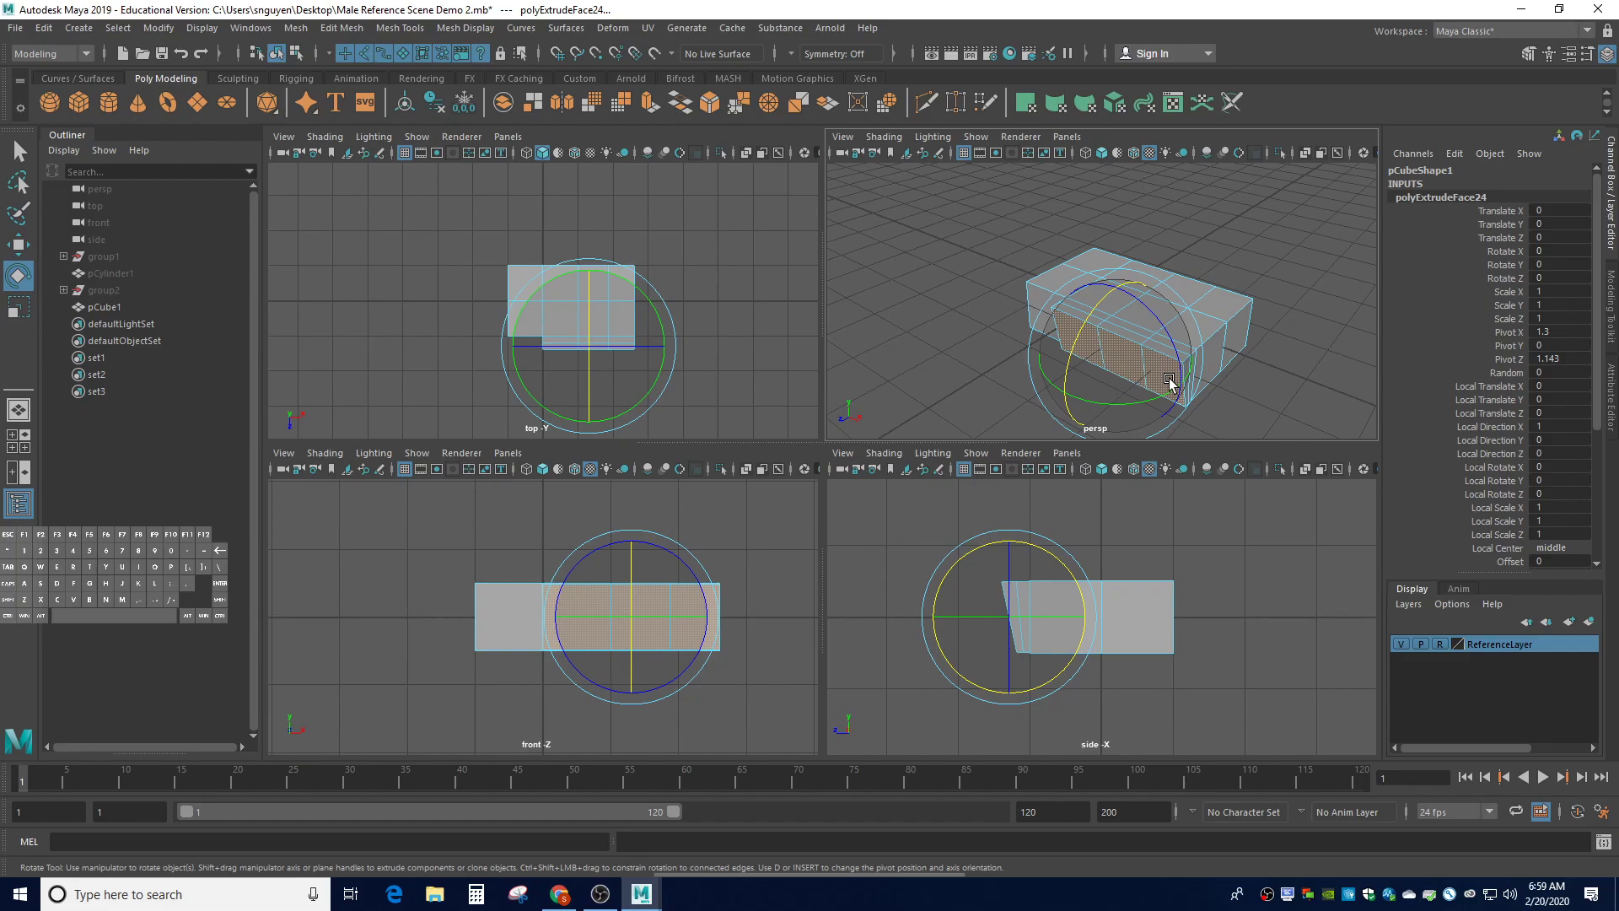
key(w)
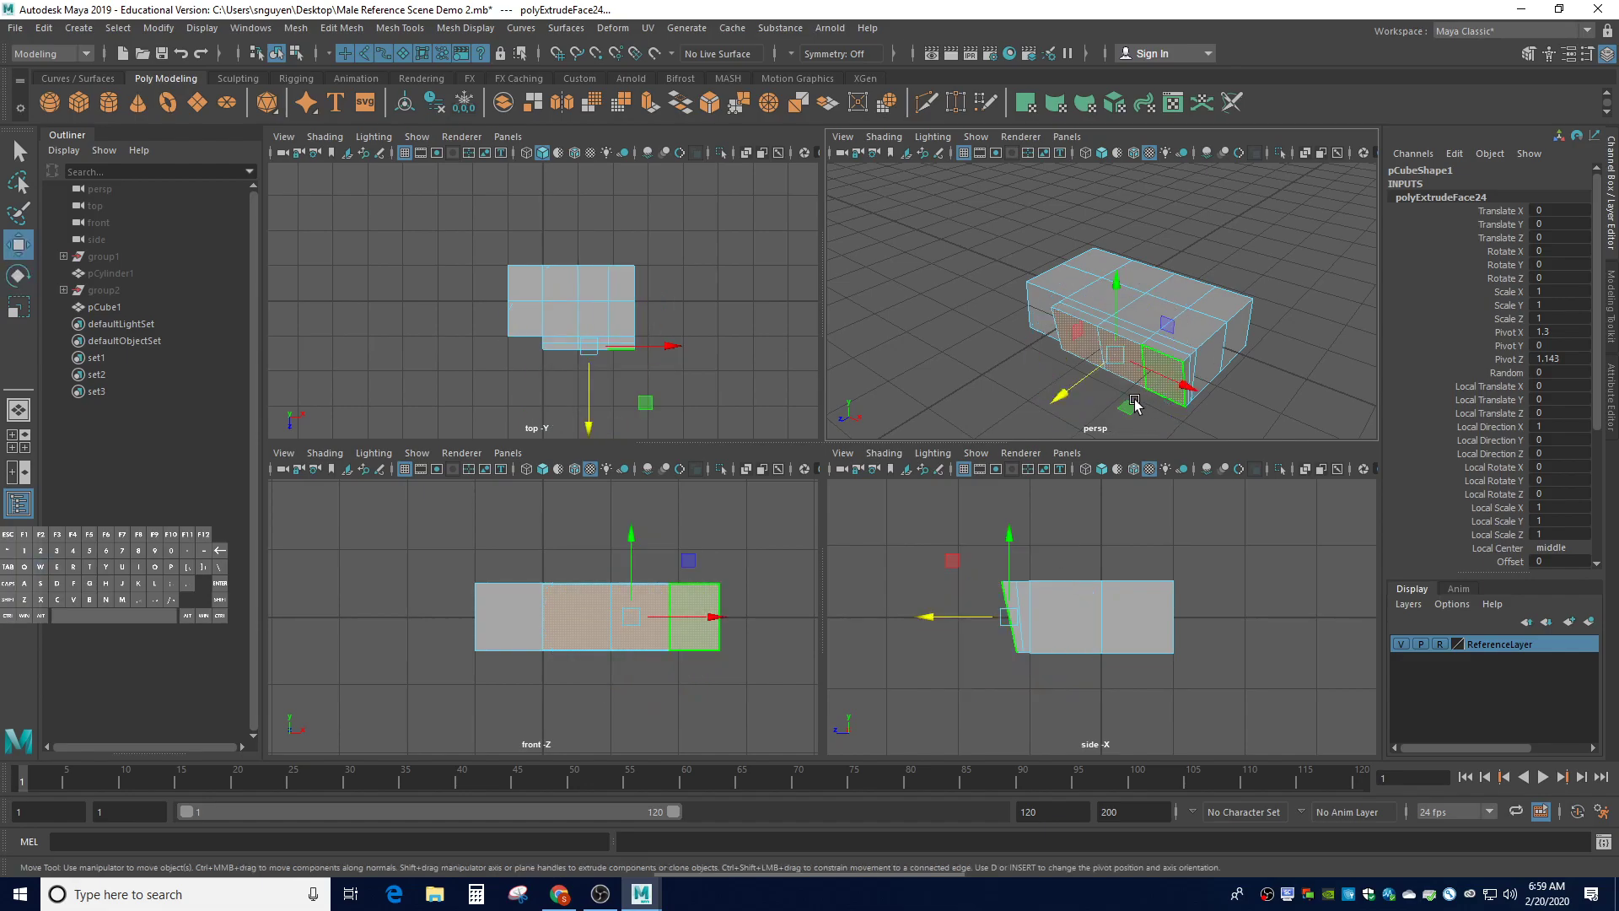
drag(1079, 388, 1059, 410)
key(ctrl+z)
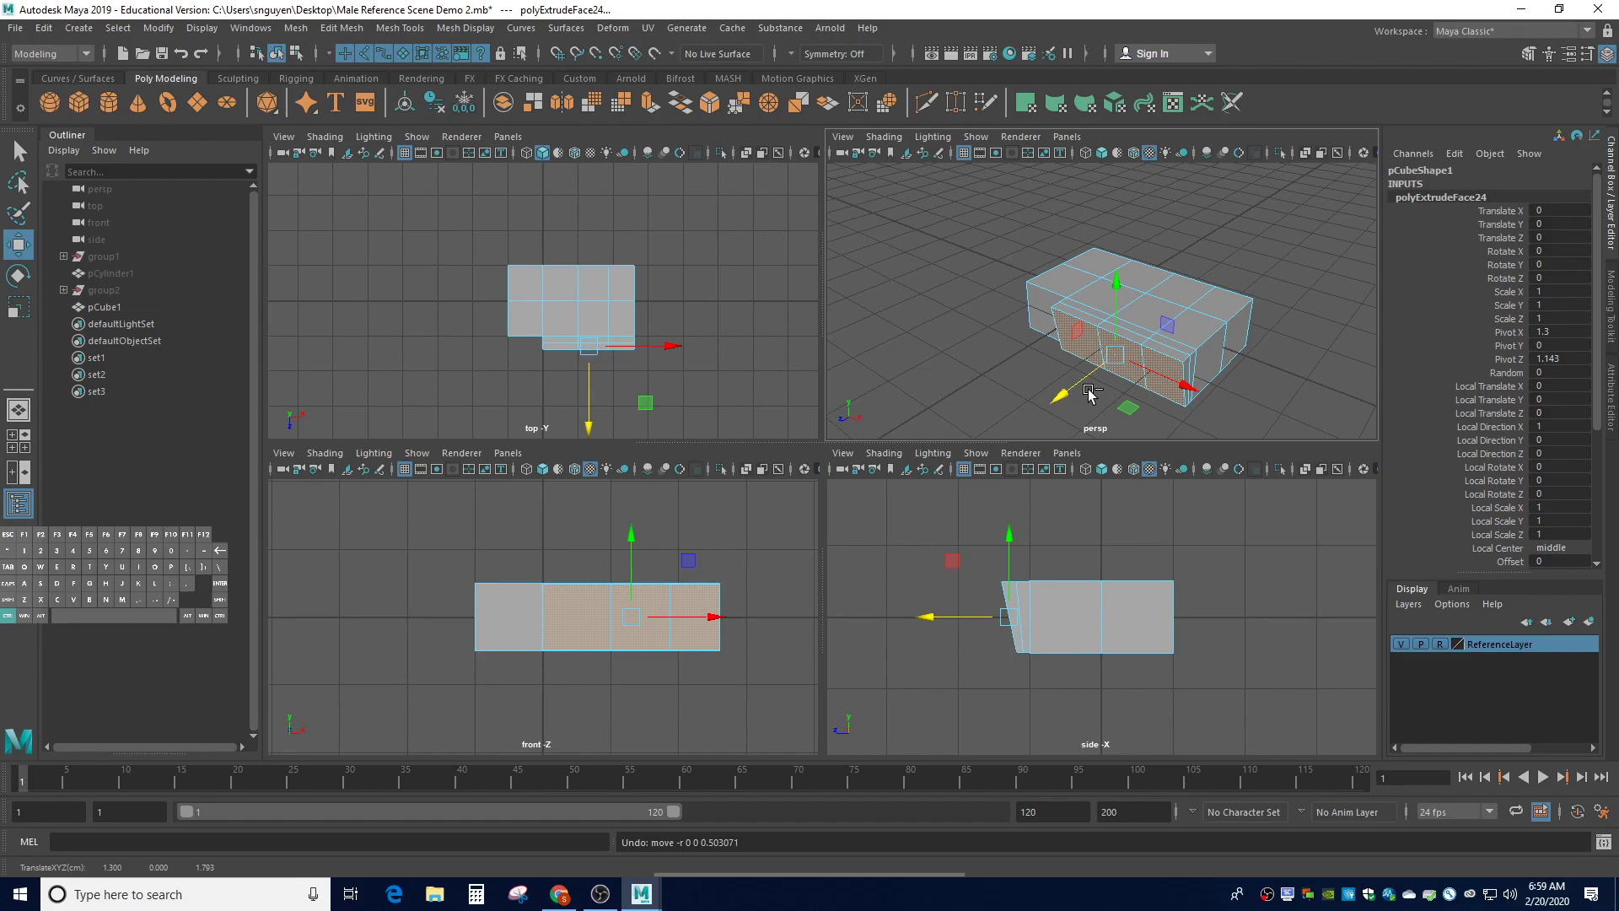
Extrude the three front faces to a Local Translate Z of about 1.215 and tilt them further downward about the X axis
key(ctrl+e)
drag(1052, 363, 993, 403)
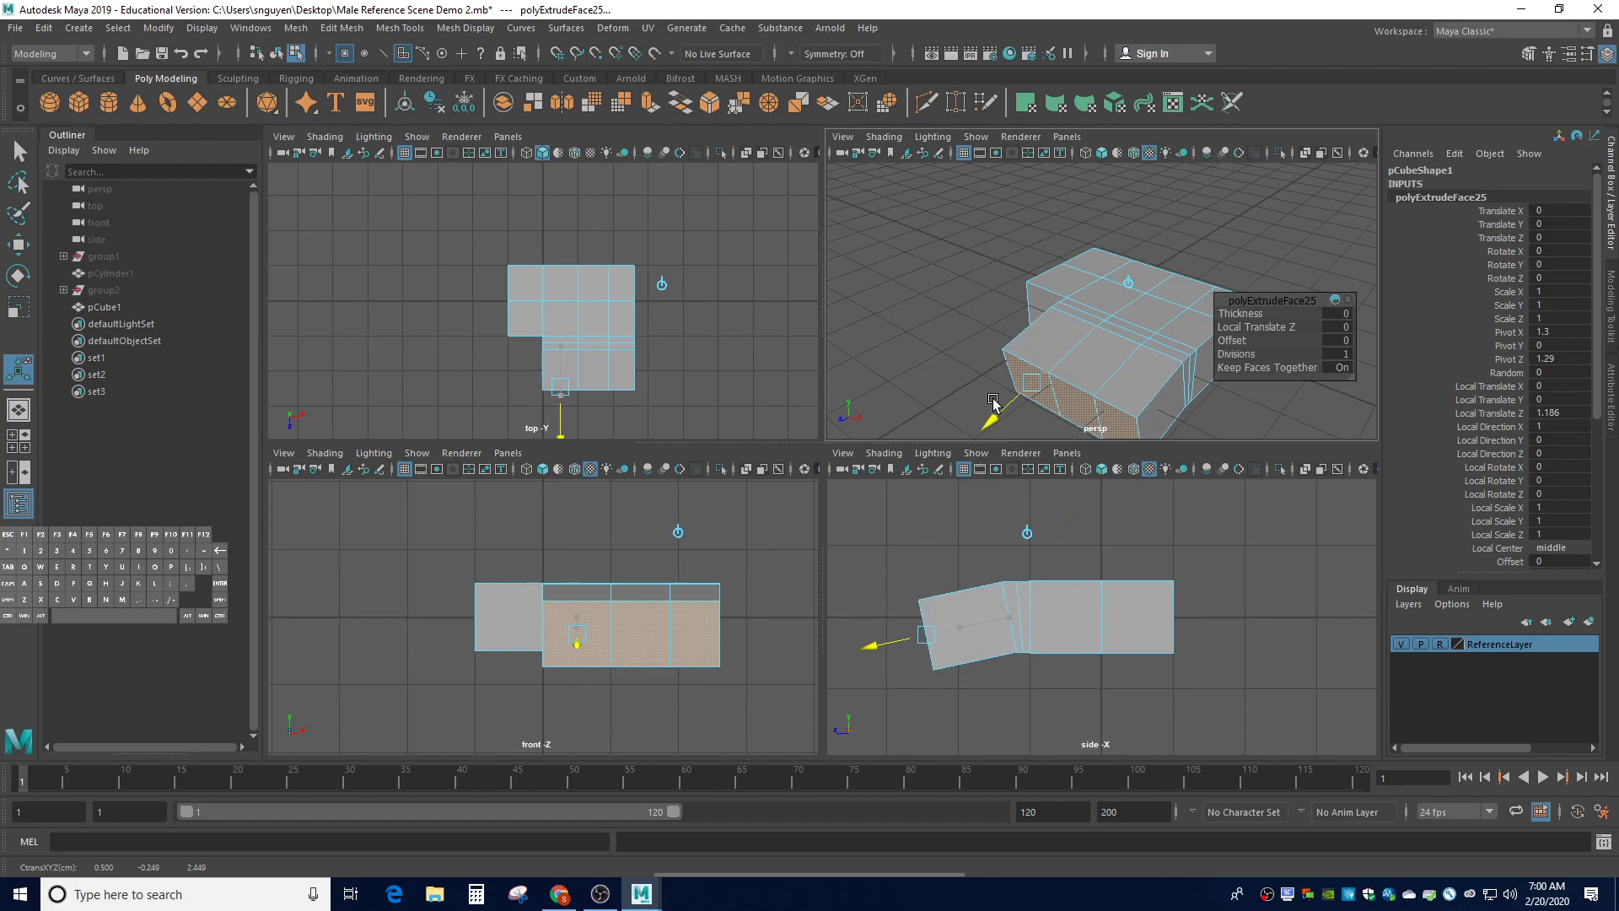
drag(994, 403, 993, 404)
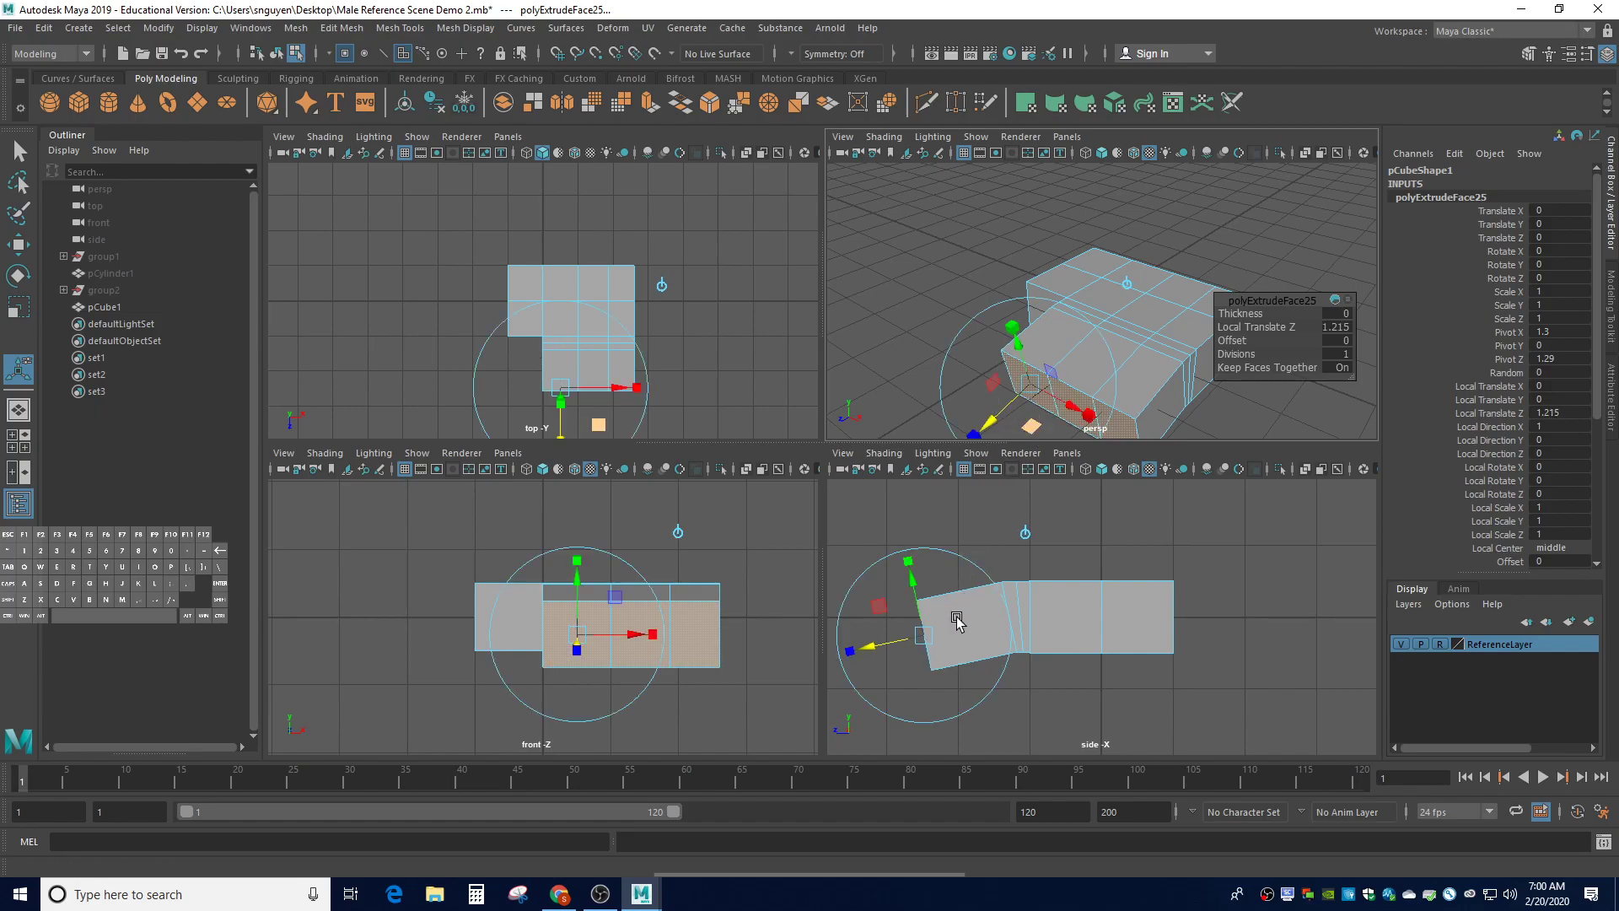
key(e)
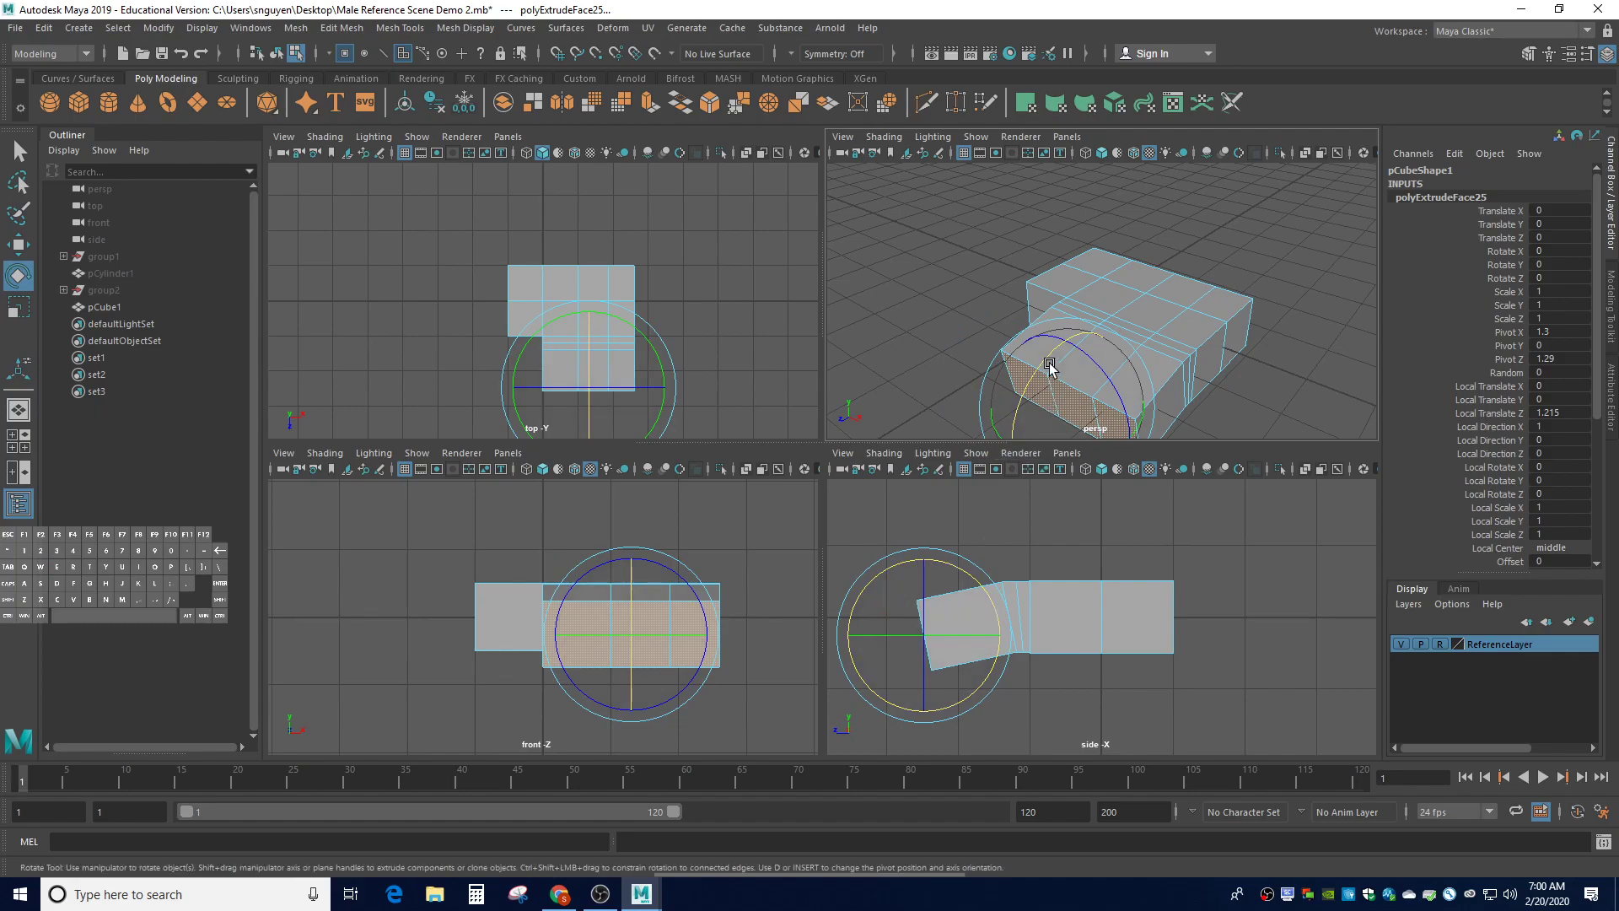
scroll(1044, 402, down, 2)
drag(904, 560, 884, 572)
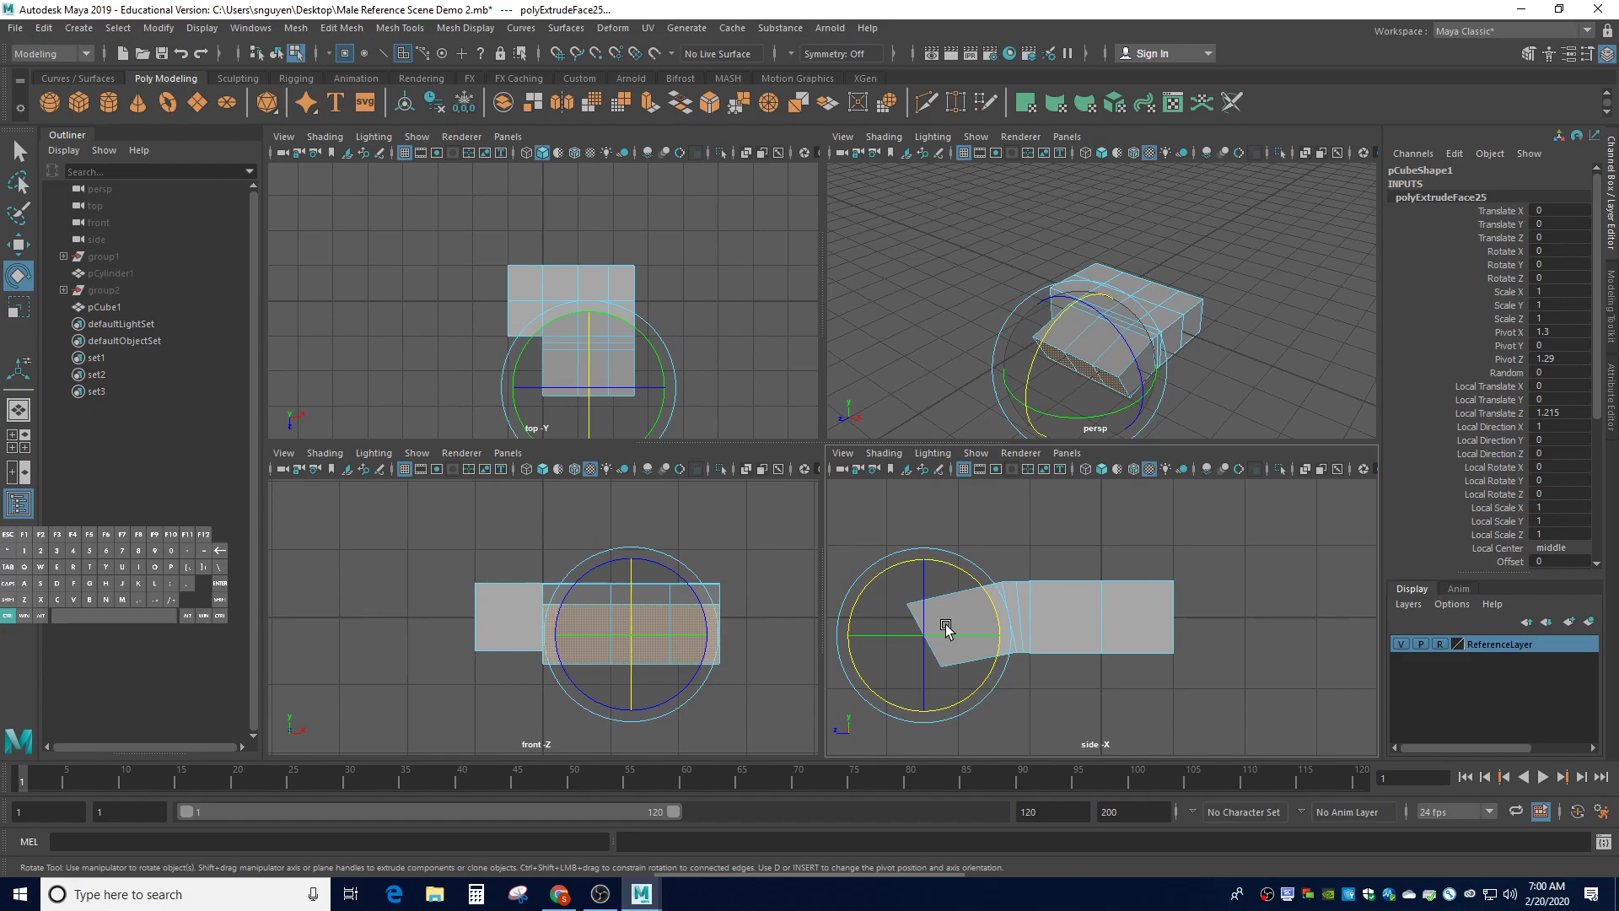
Extrude the angled end faces a short distance, about 0.146, and rotate them further downward about the X axis
key(ctrl+e)
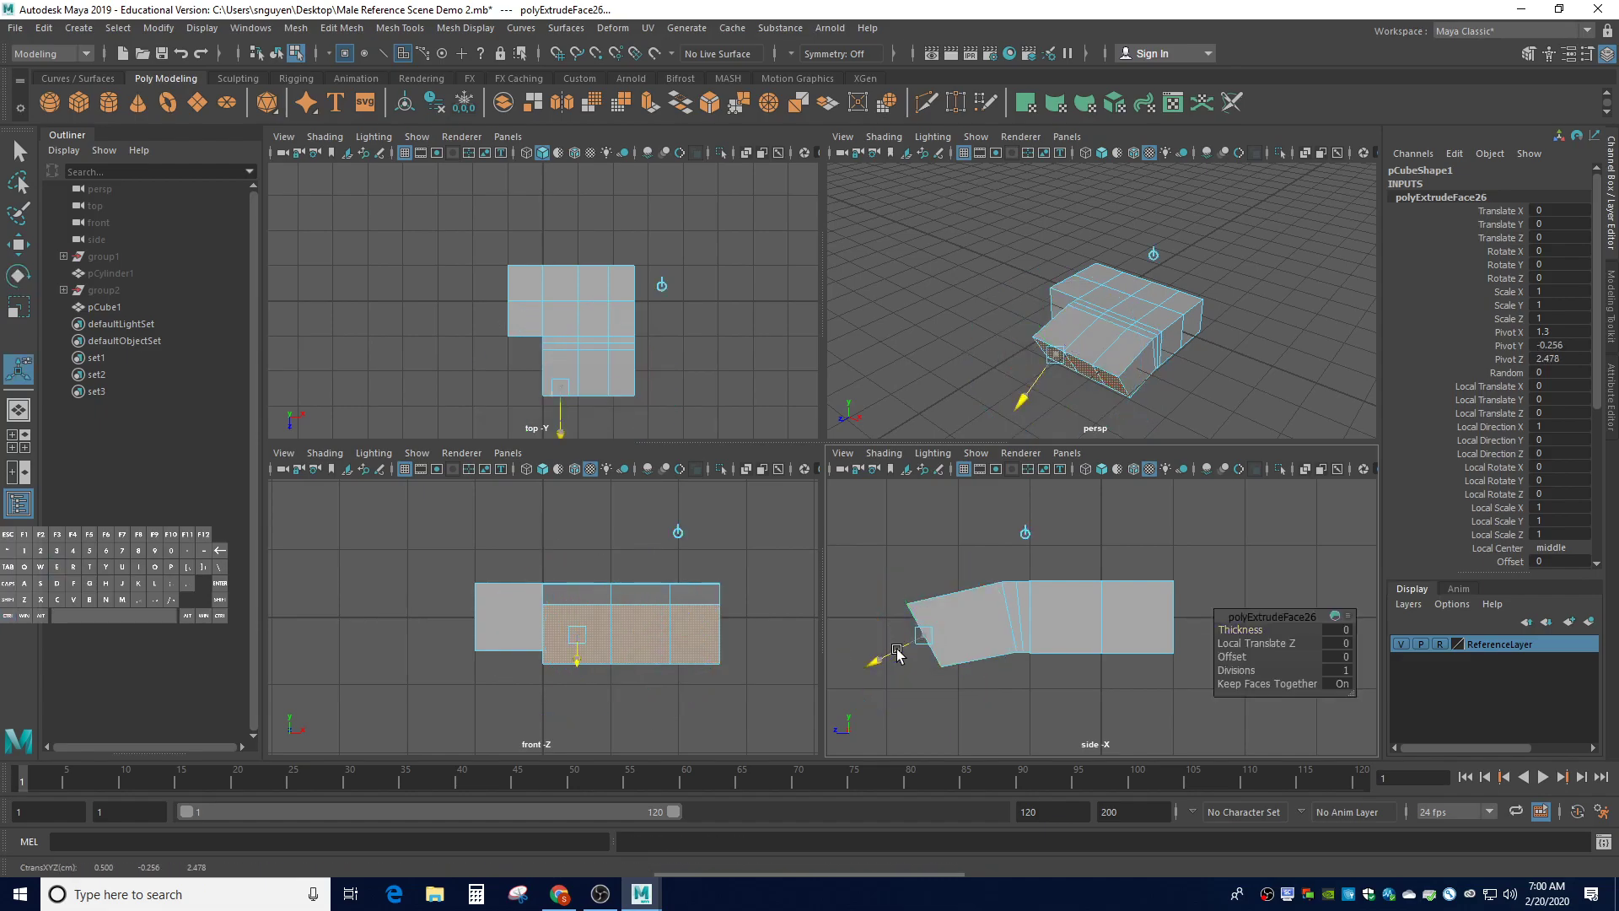
drag(897, 652, 893, 674)
key(e)
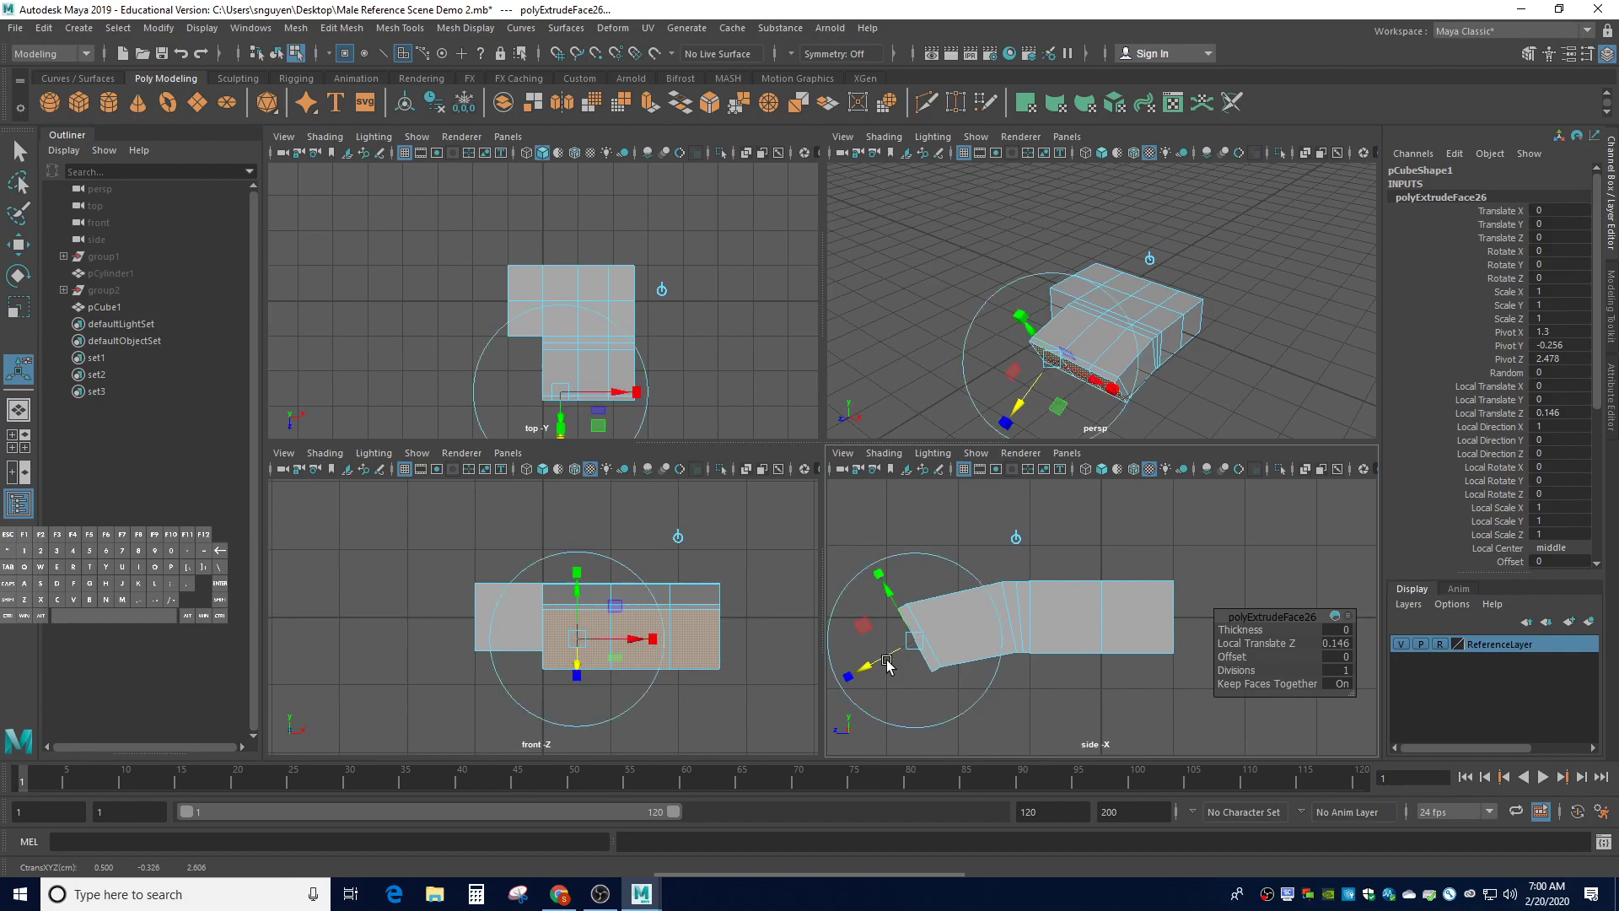
drag(900, 568, 889, 571)
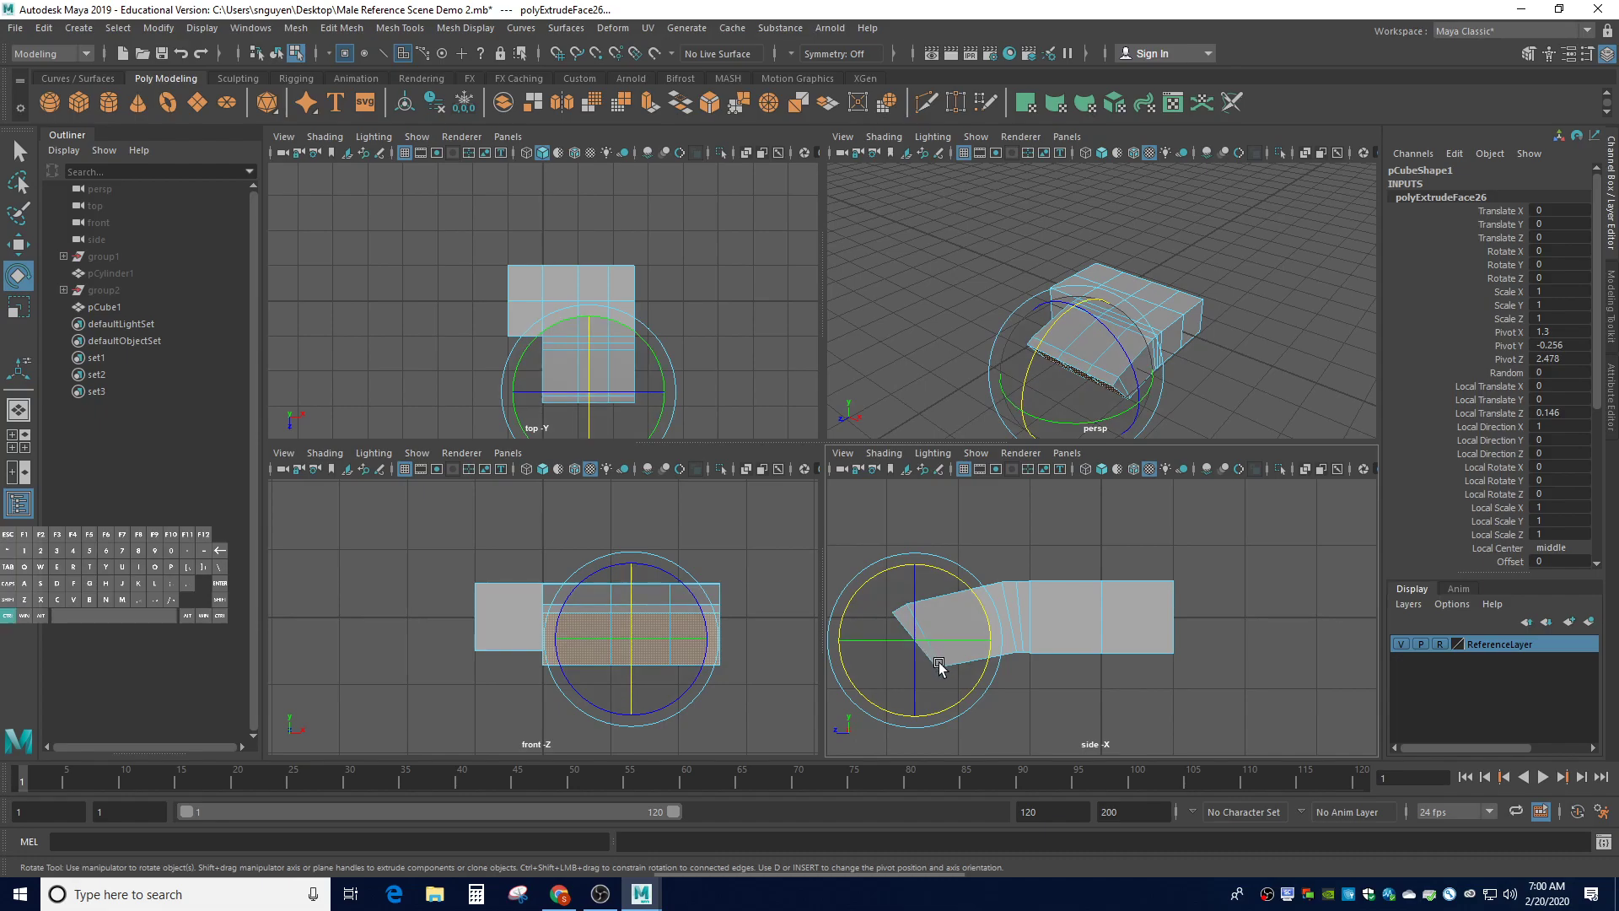
Add another short extrusion of about 0.143 to the end faces and rotate it about X to continue the bend
key(ctrl+e)
drag(885, 662, 880, 669)
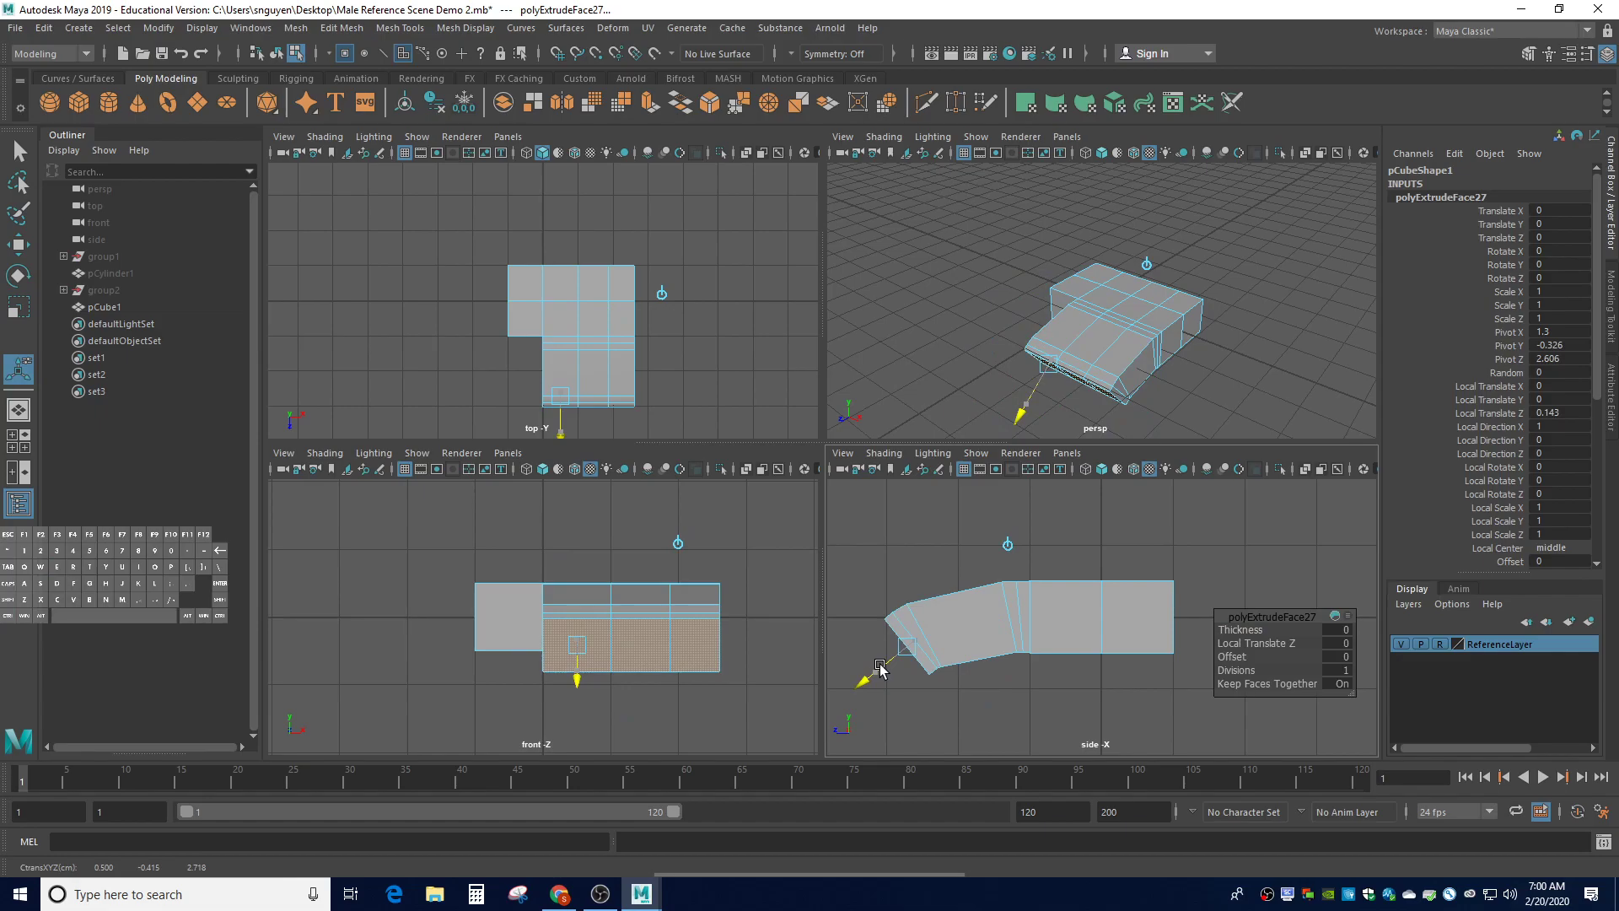
key(e)
drag(880, 579, 873, 584)
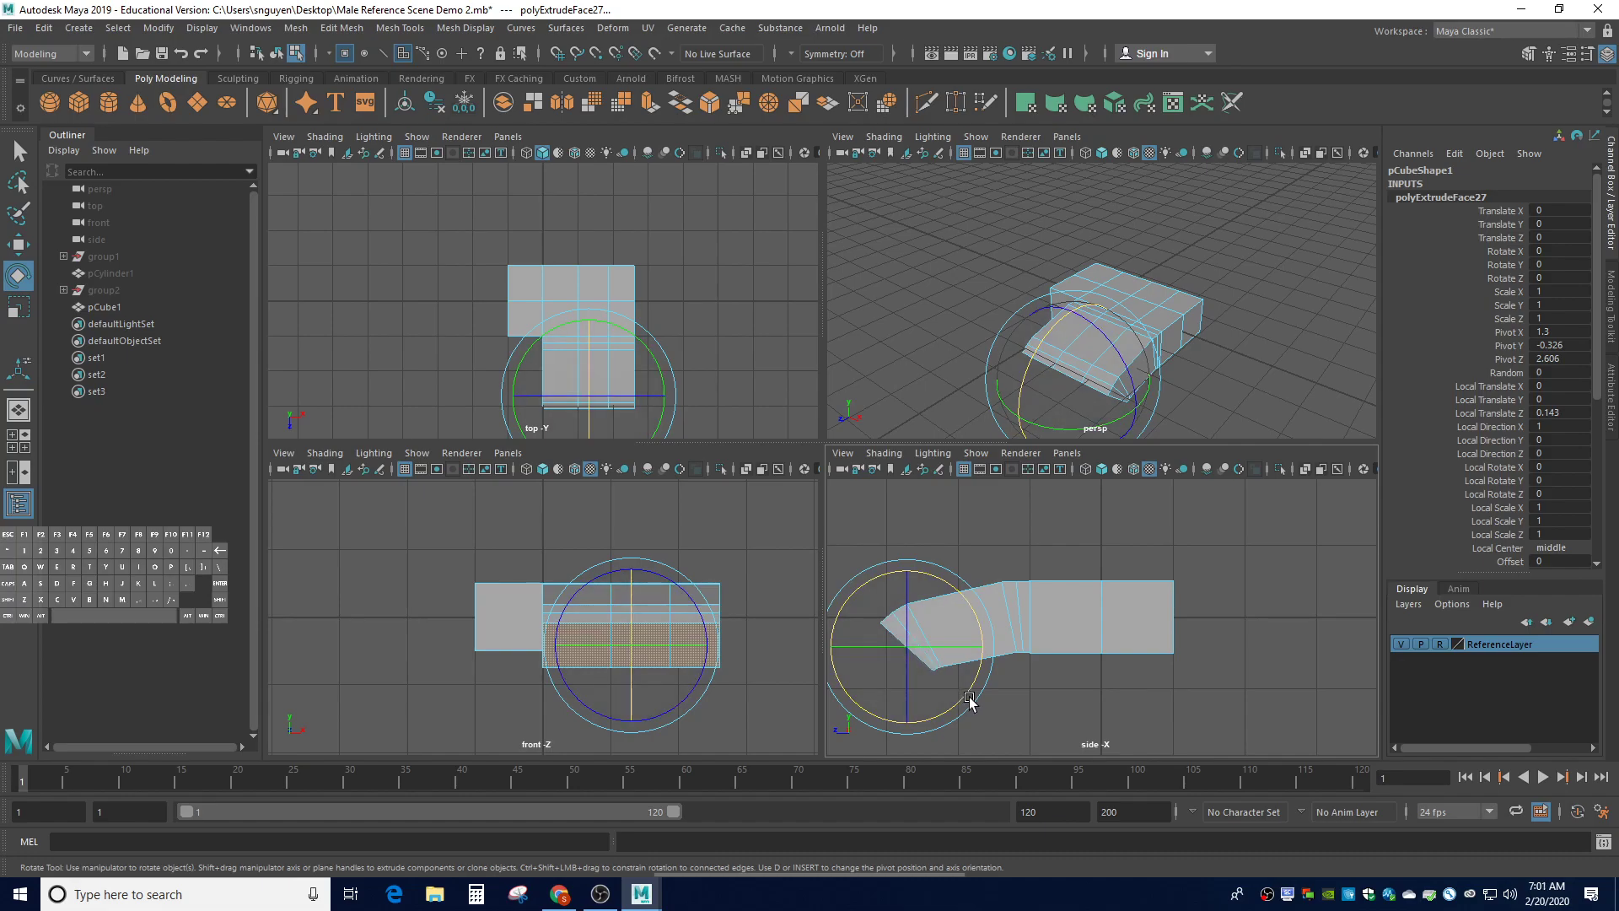
Extrude the end faces into a longer segment of about 1.007 and rotate them slightly about the X axis
scroll(924, 641, down, 2)
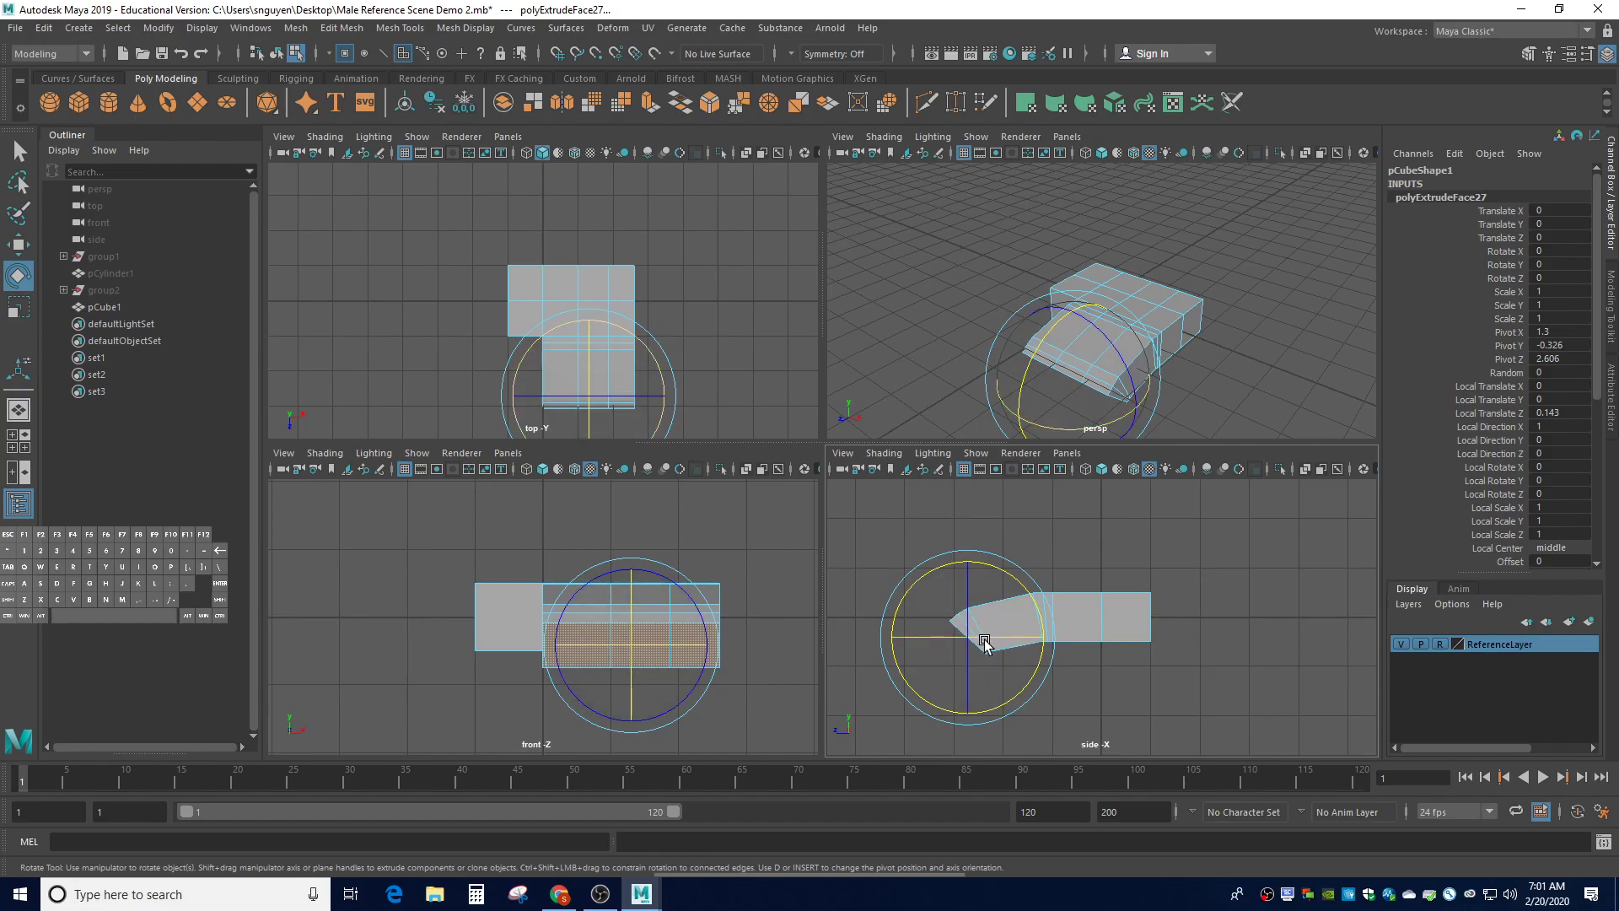
key(ctrl+e)
drag(968, 658, 915, 689)
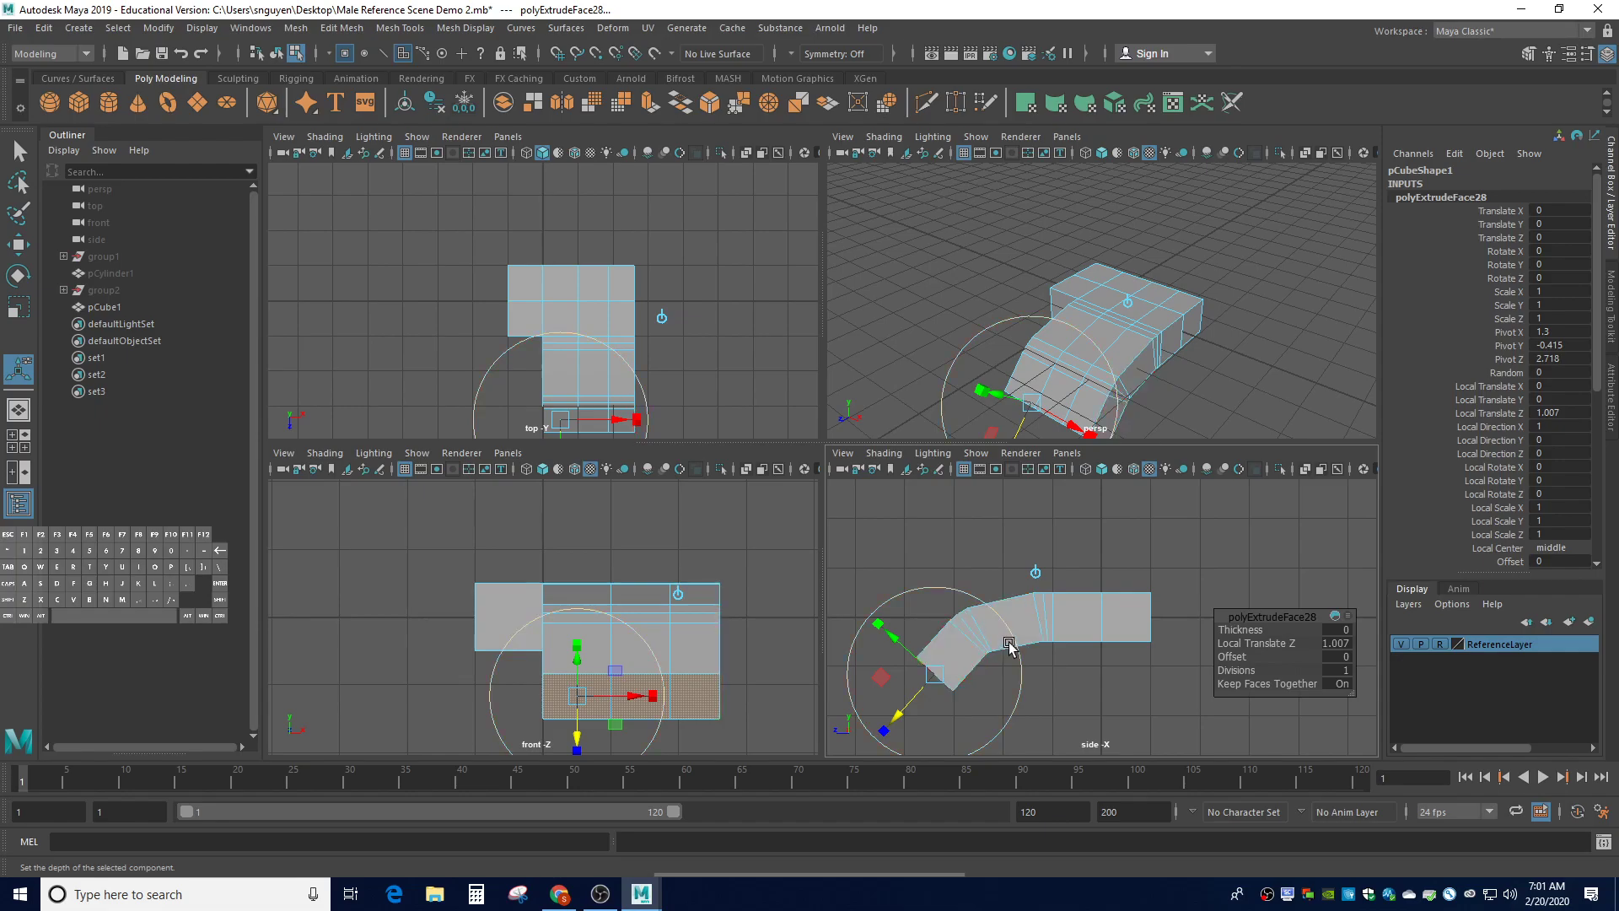
key(e)
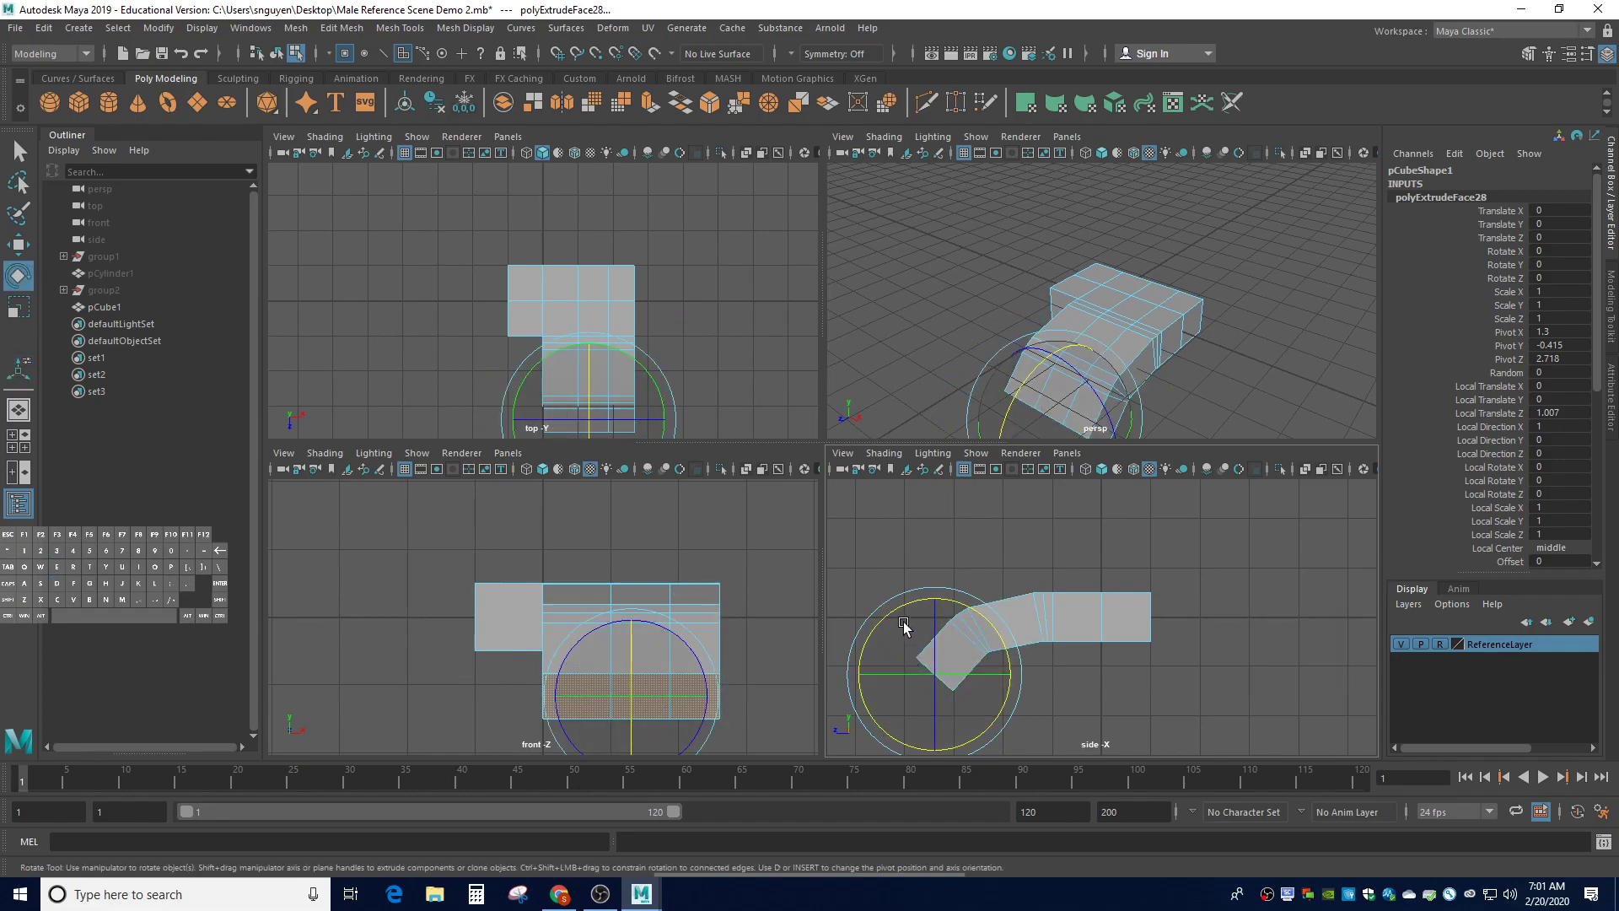
drag(905, 608, 897, 611)
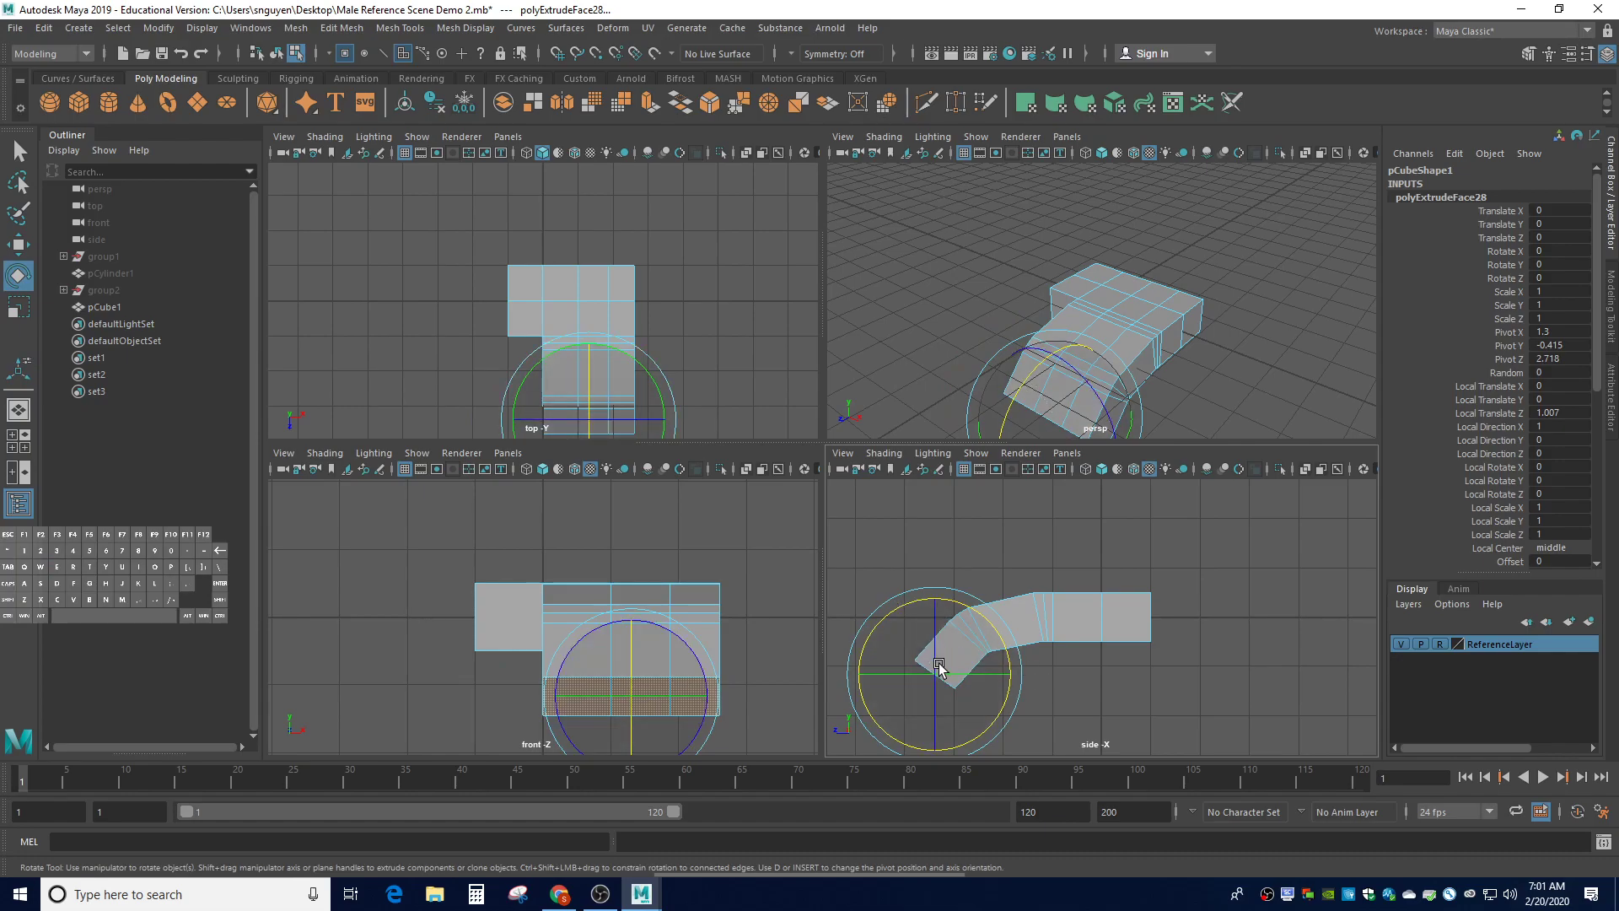
drag(907, 605, 932, 650)
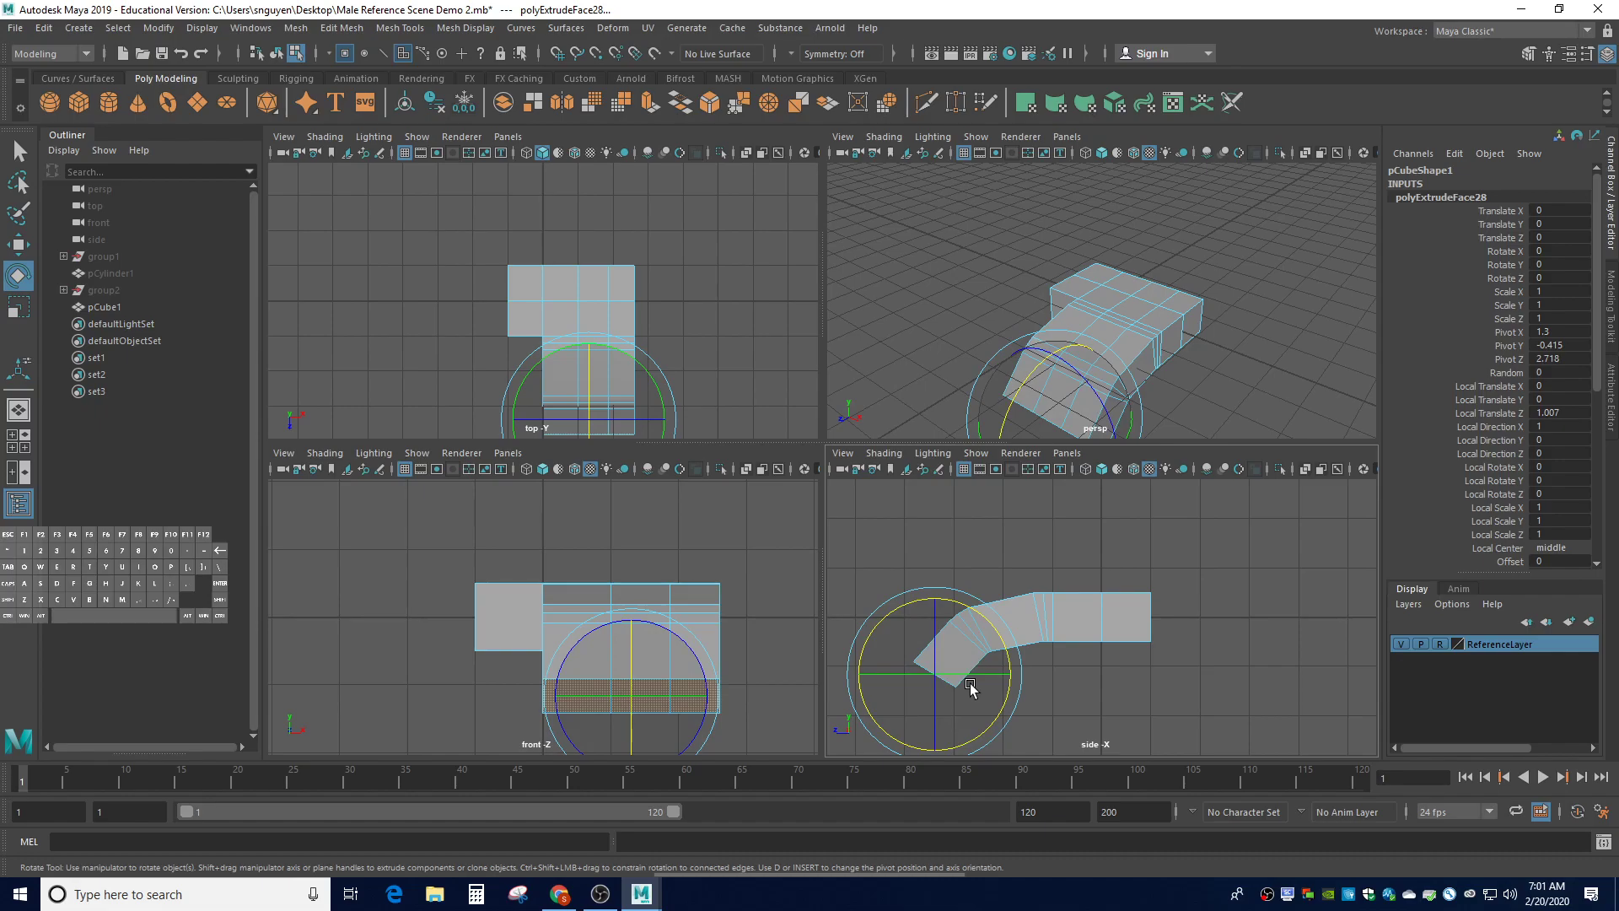
Extrude the end faces by about 0.118 and rotate them slightly downward about the X axis
key(ctrl+e)
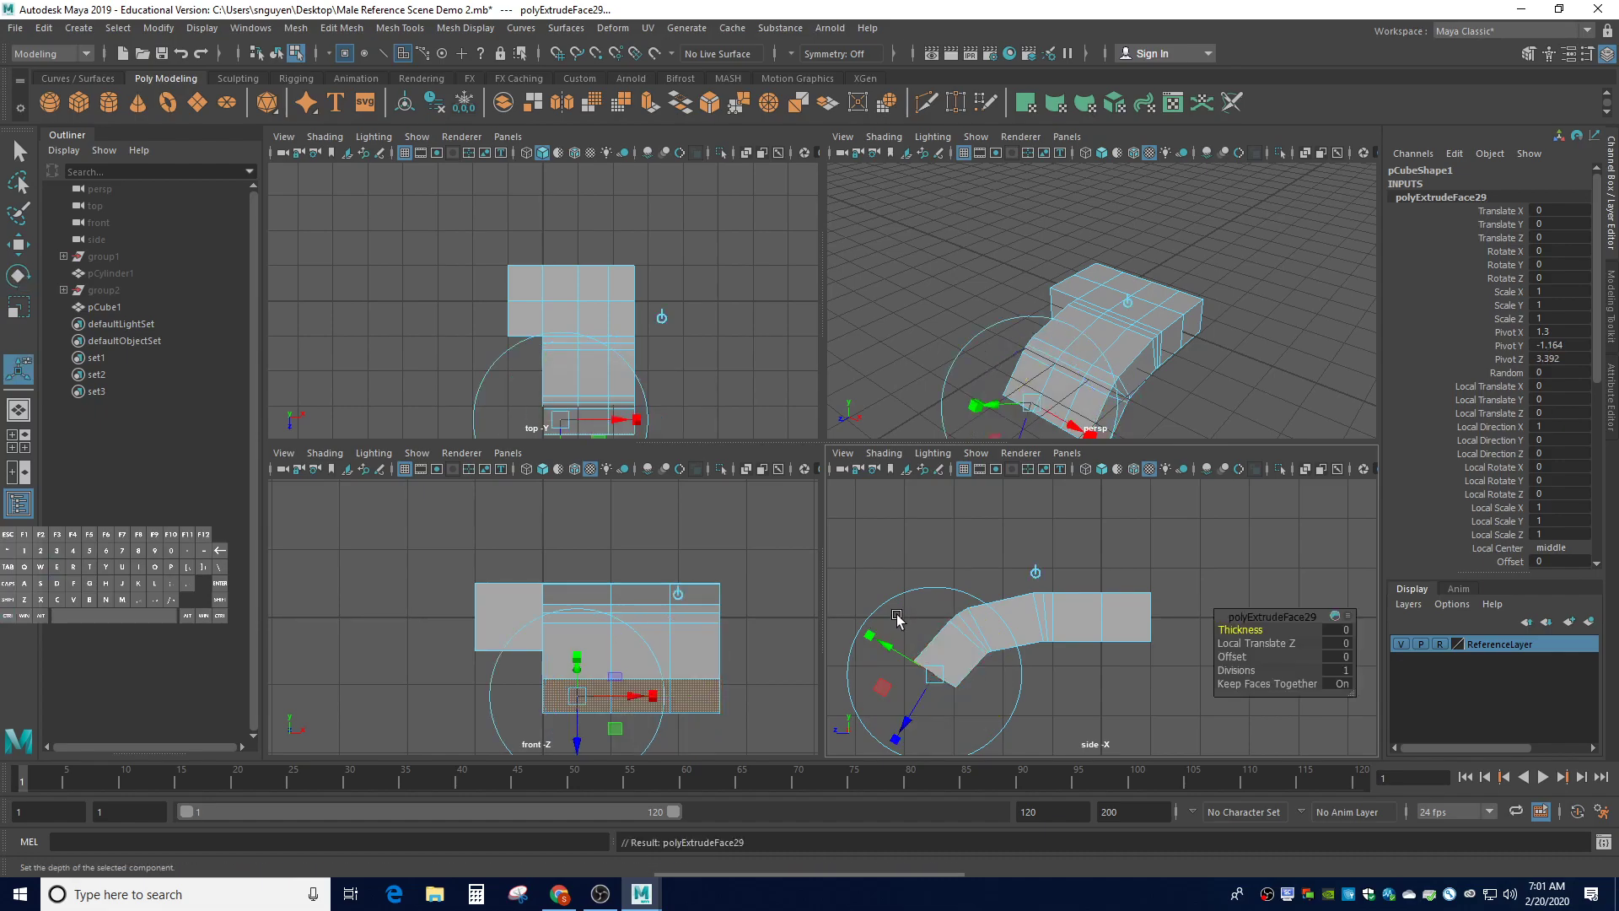
drag(928, 700, 915, 707)
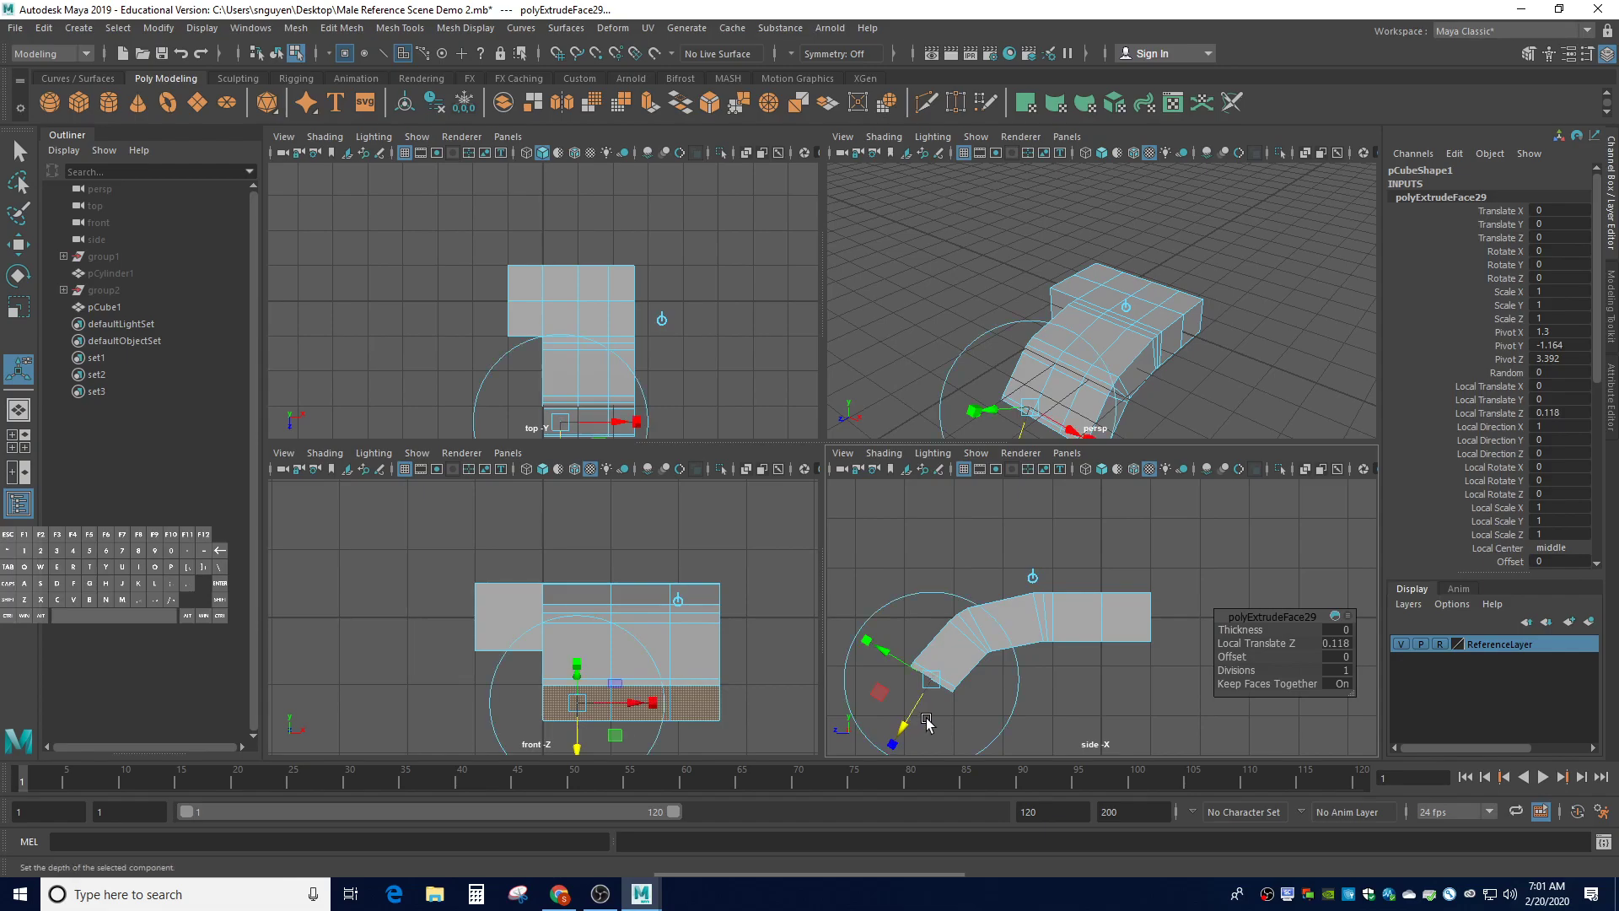
key(e)
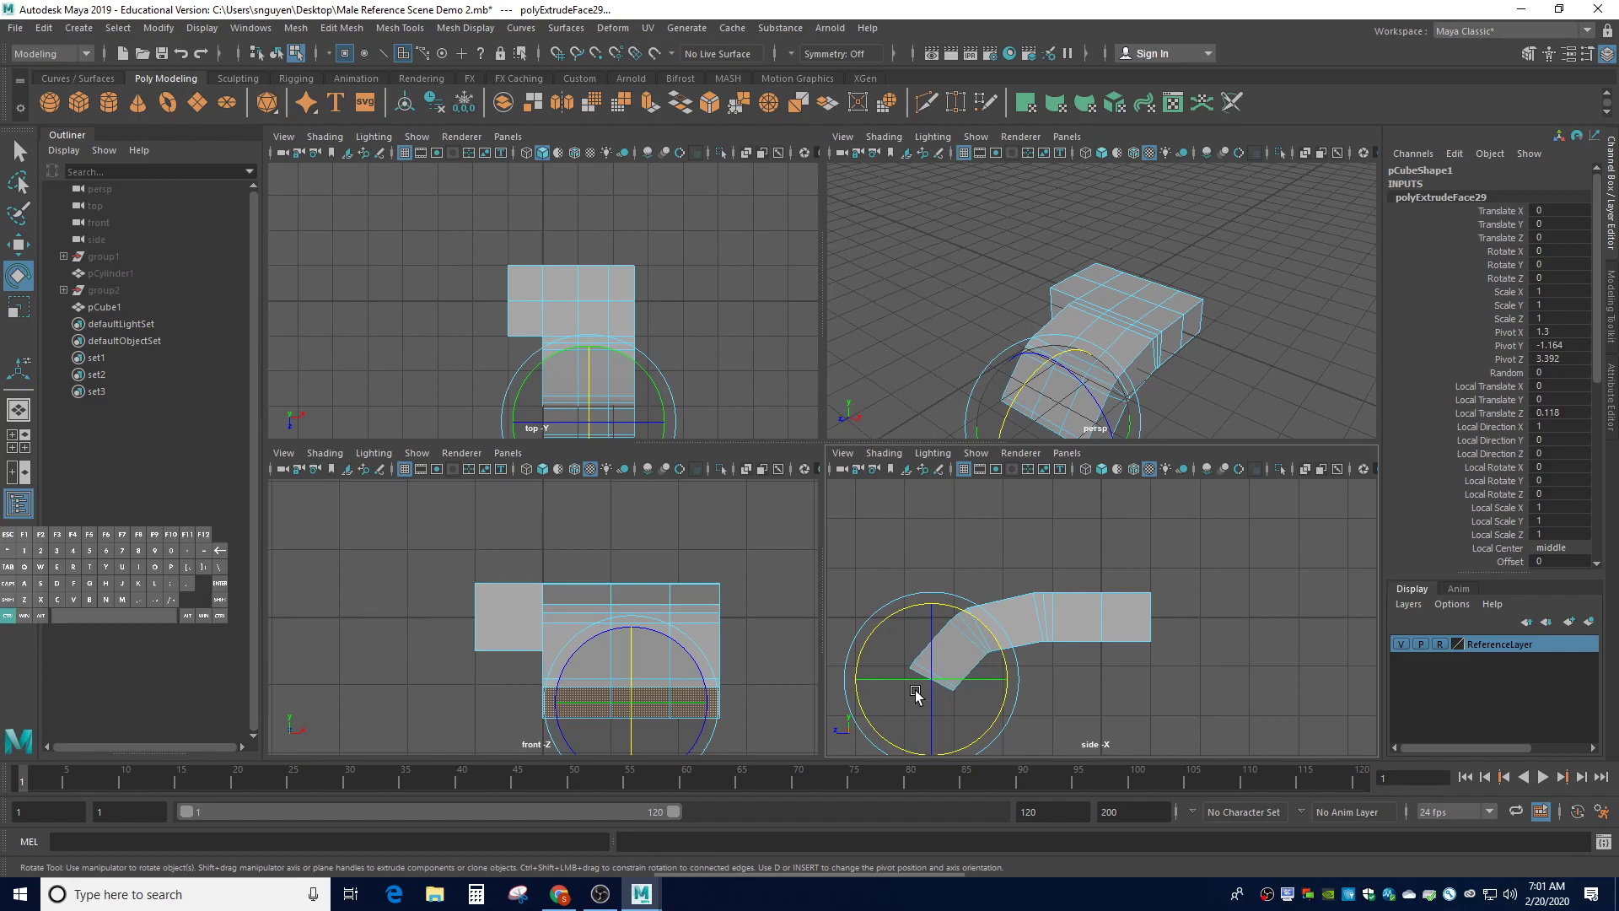
Extrude the end faces again by about 0.16 and rotate them about X to steepen the bend
key(ctrl+e)
drag(917, 707, 905, 710)
key(e)
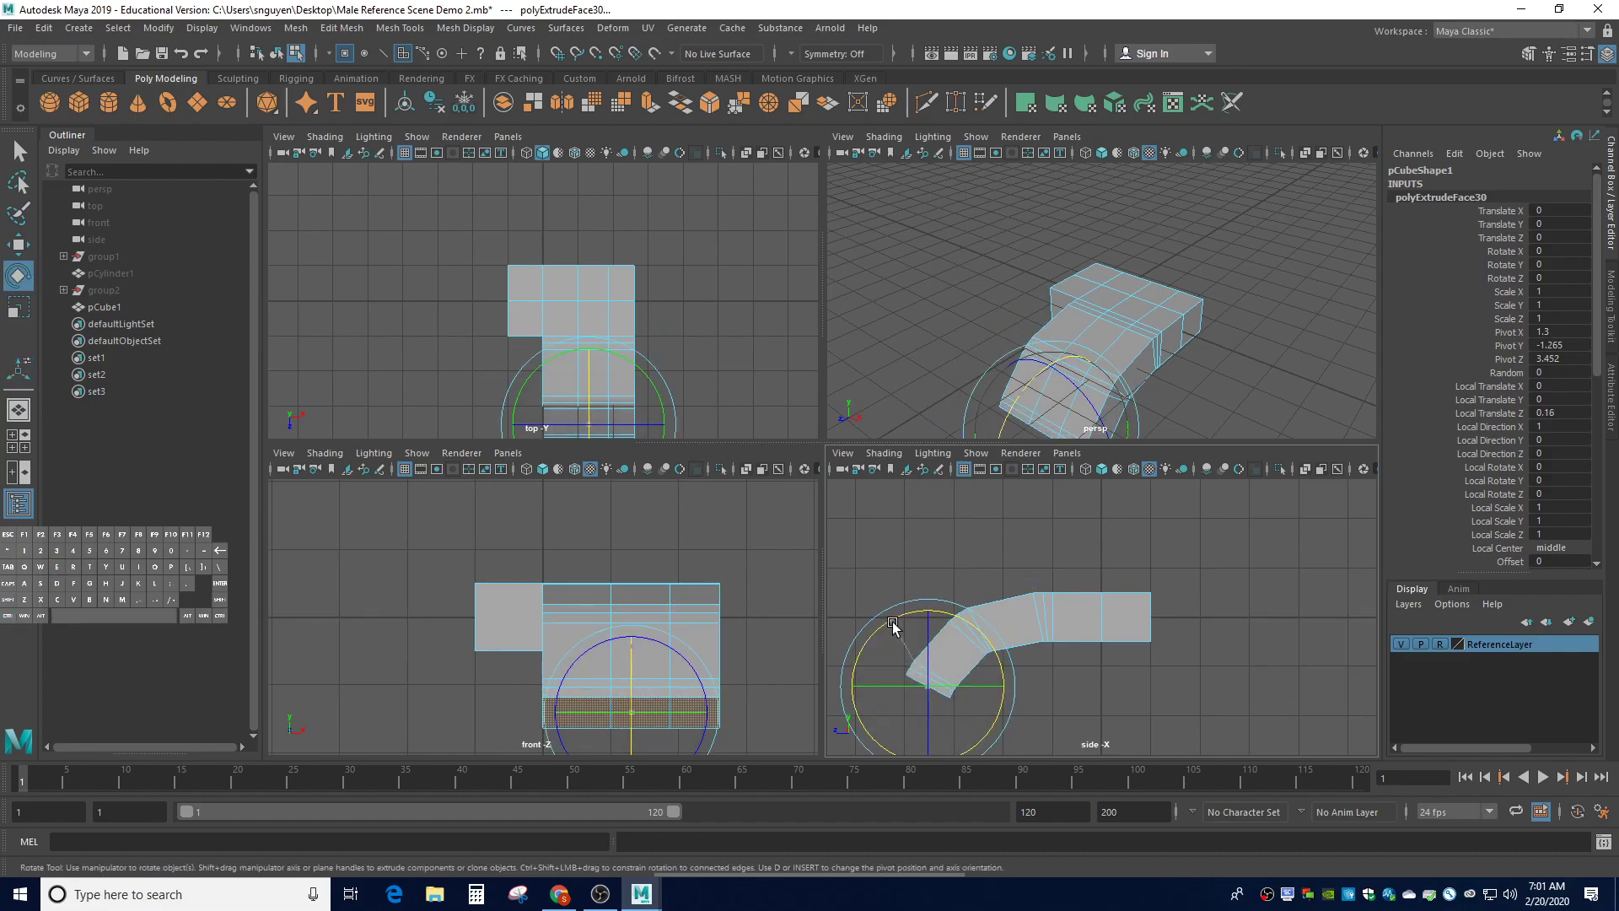
Extrude the end faces downward to a Local Translate Z of about 0.865
scroll(937, 700, down, 2)
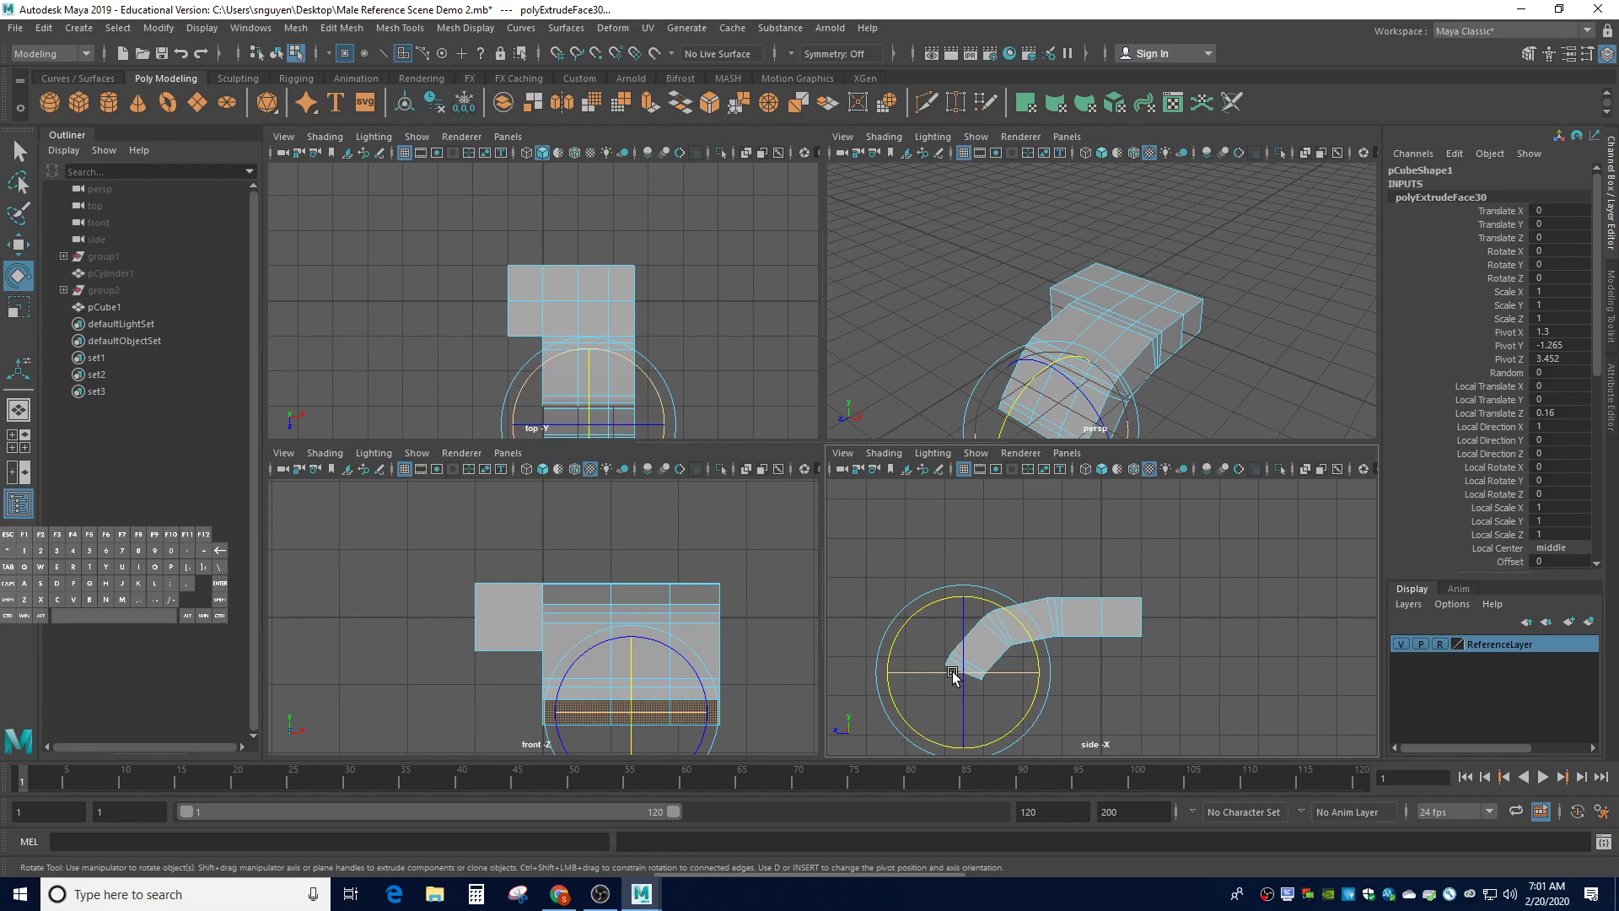
key(ctrl)
key(ctrl+e)
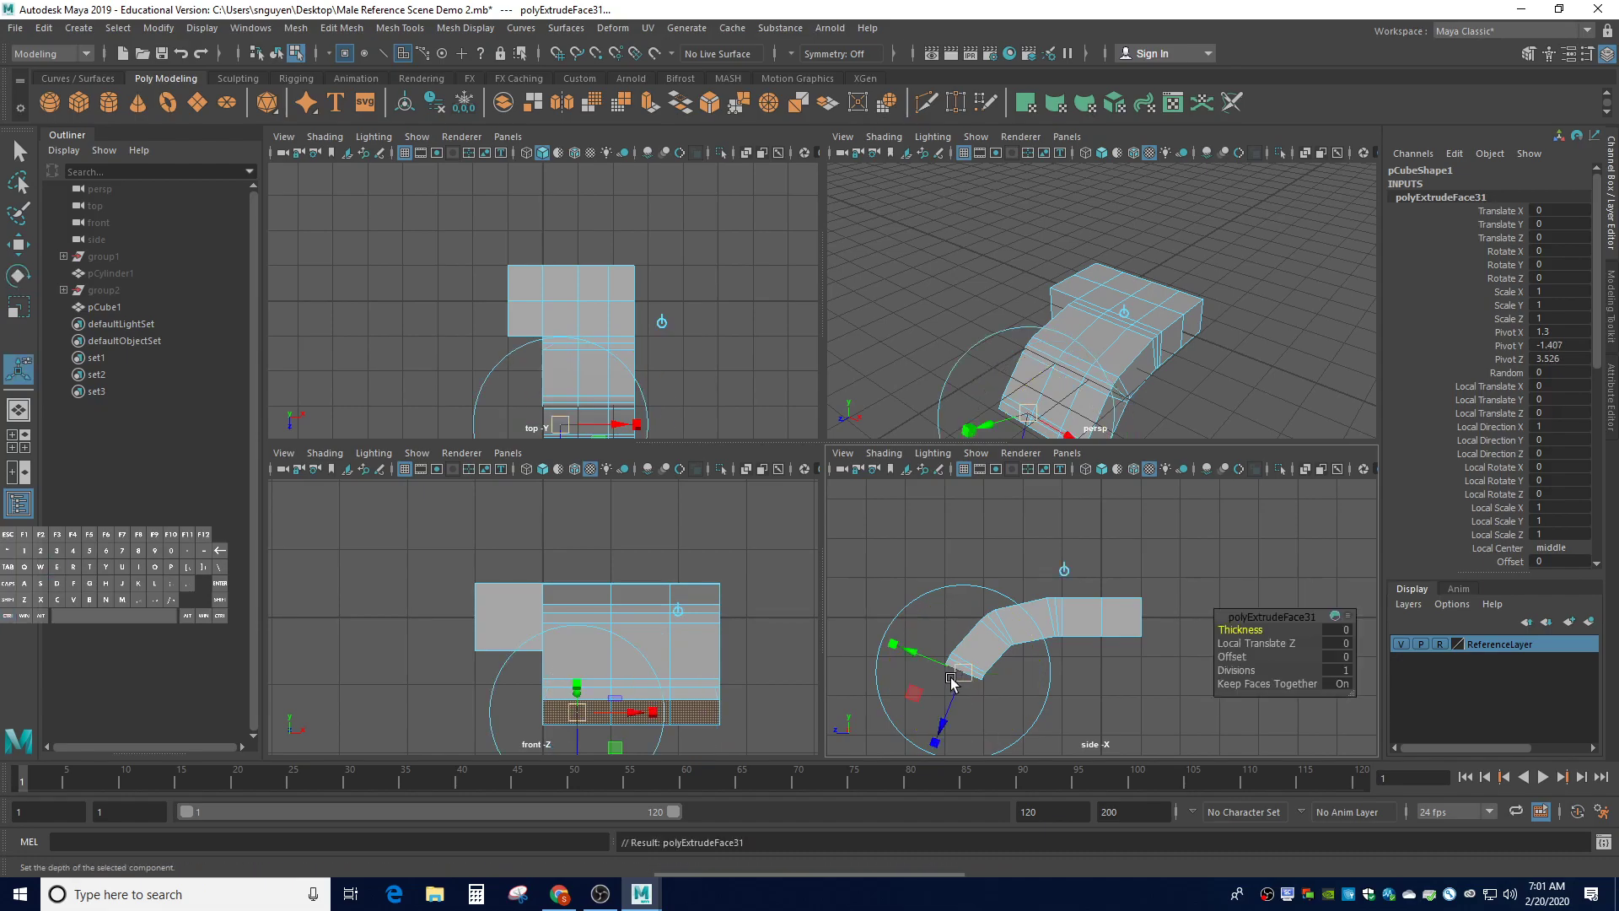
drag(953, 695, 943, 727)
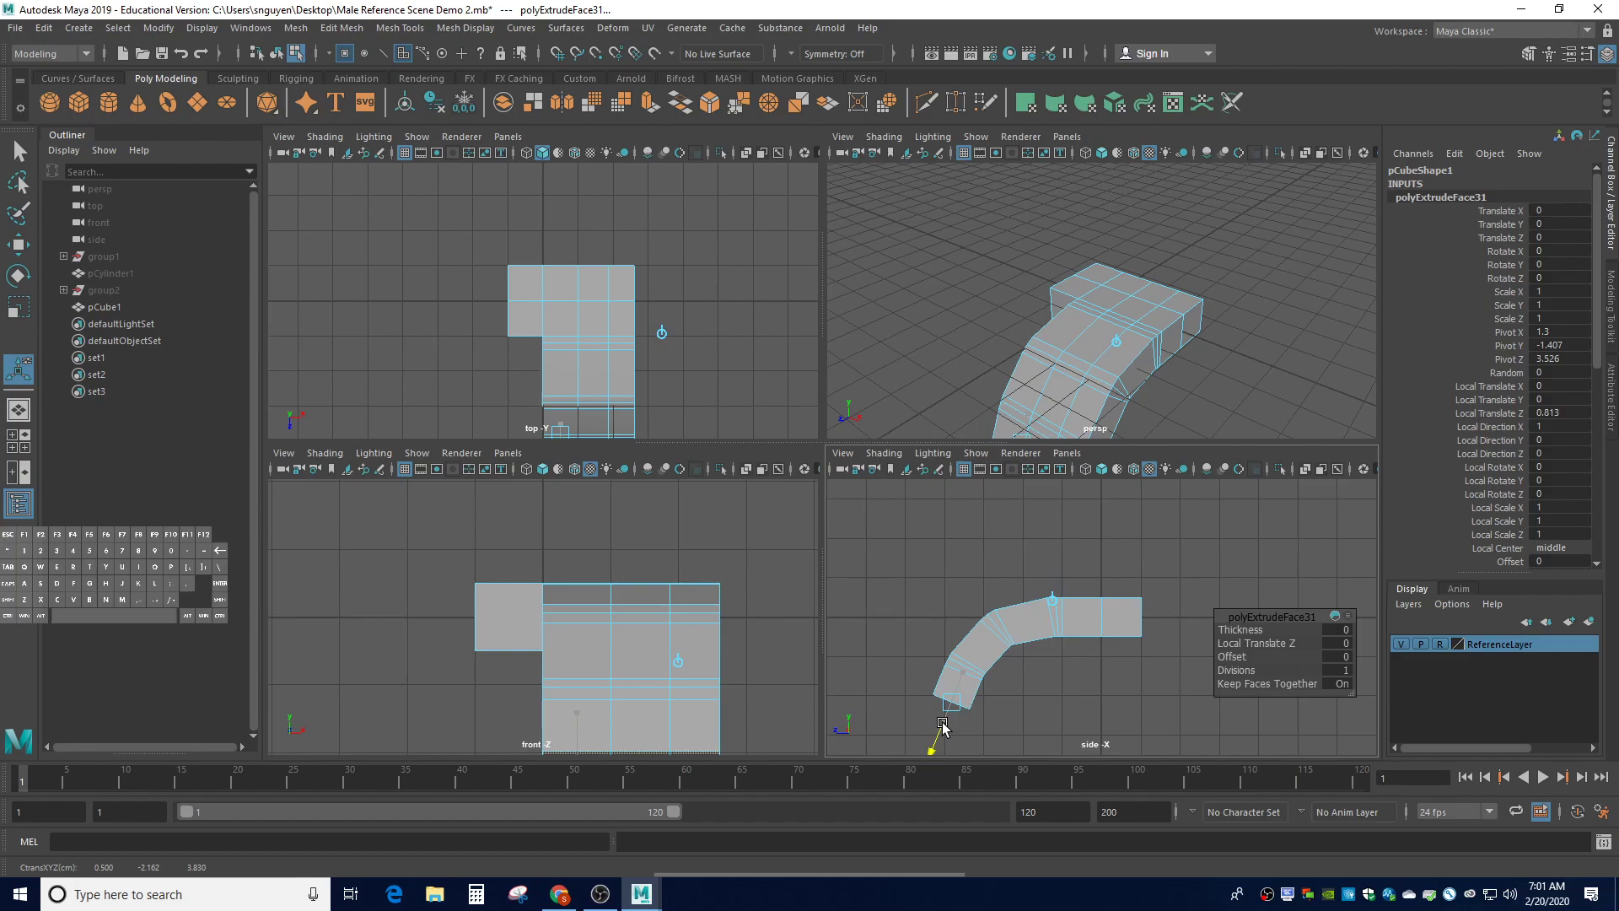
drag(942, 727, 936, 732)
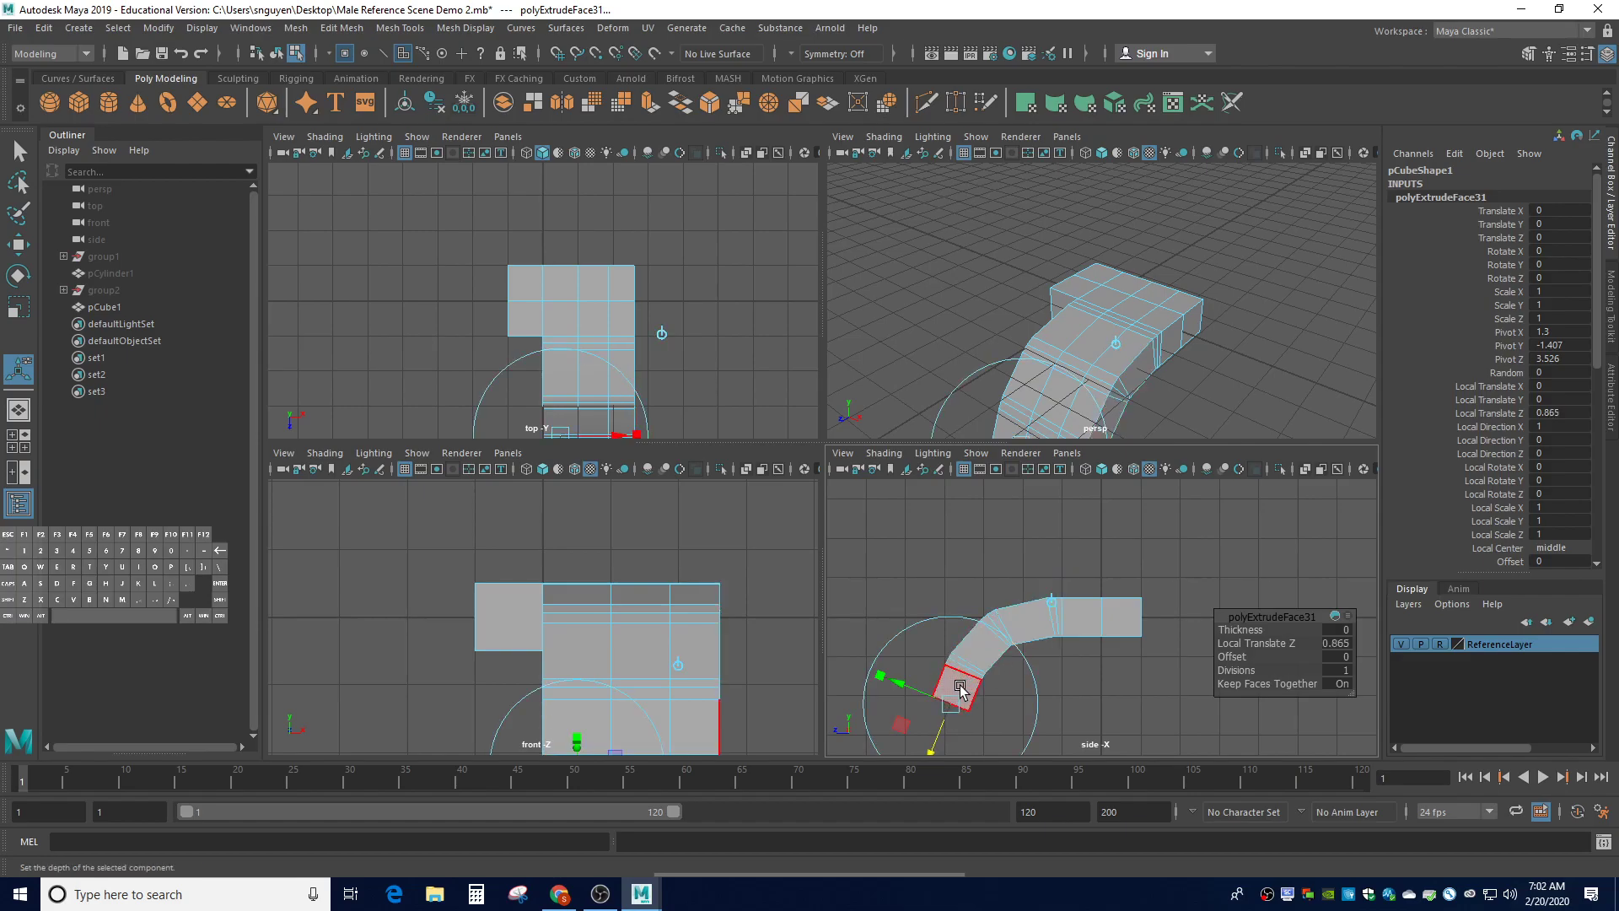
Scale the end faces down uniformly to taper the last segment of the bent limb
alt+drag(979, 396, 951, 433)
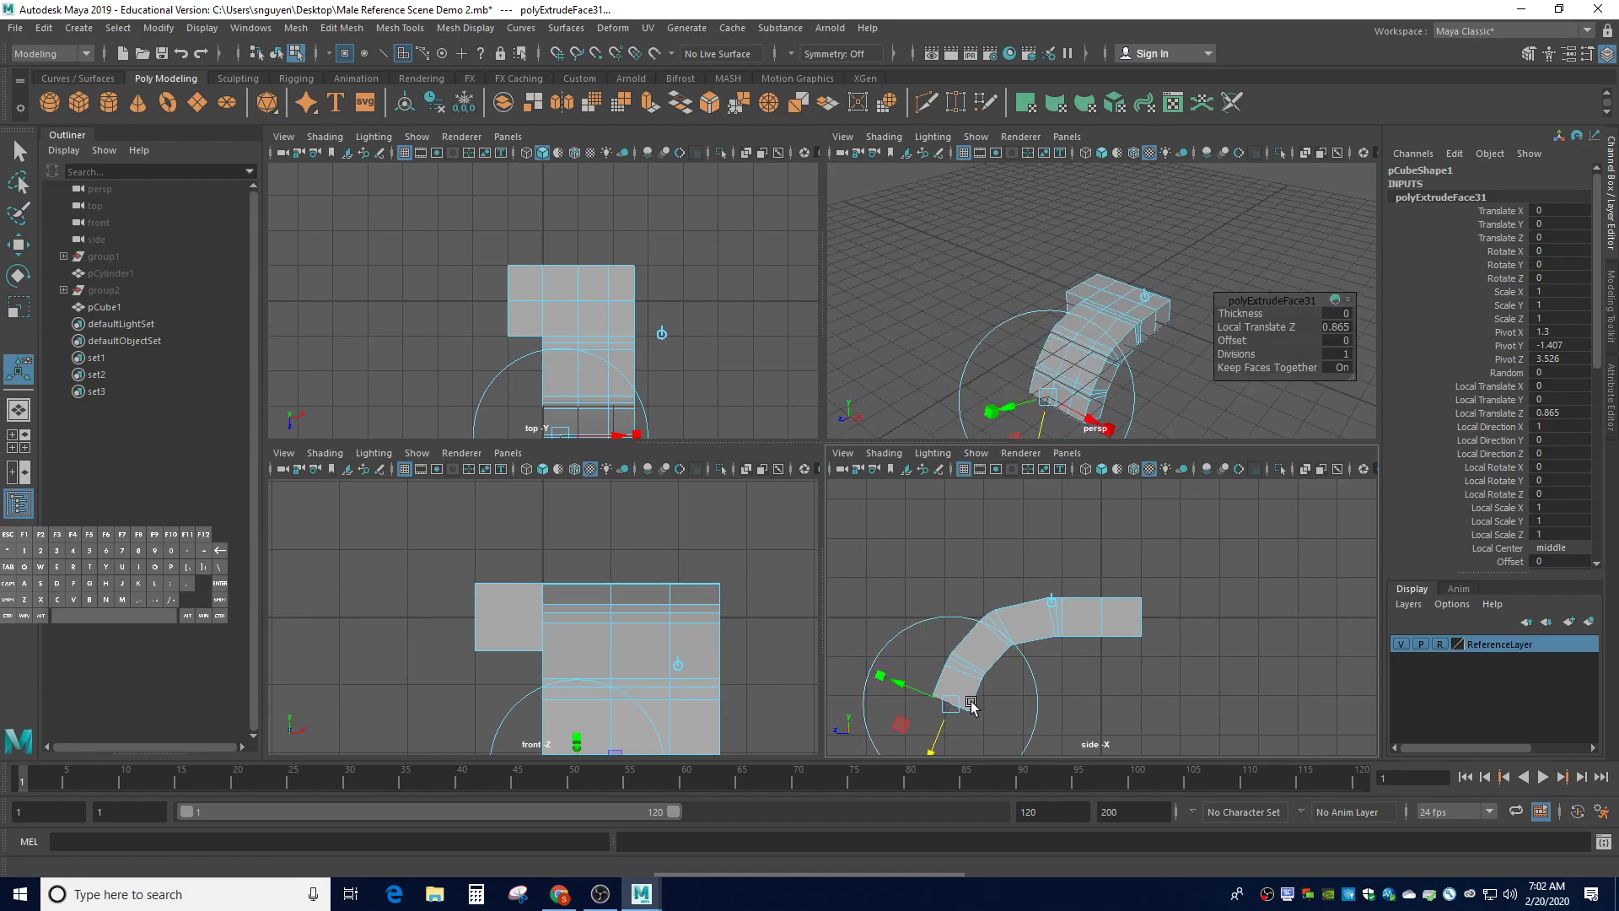
key(r)
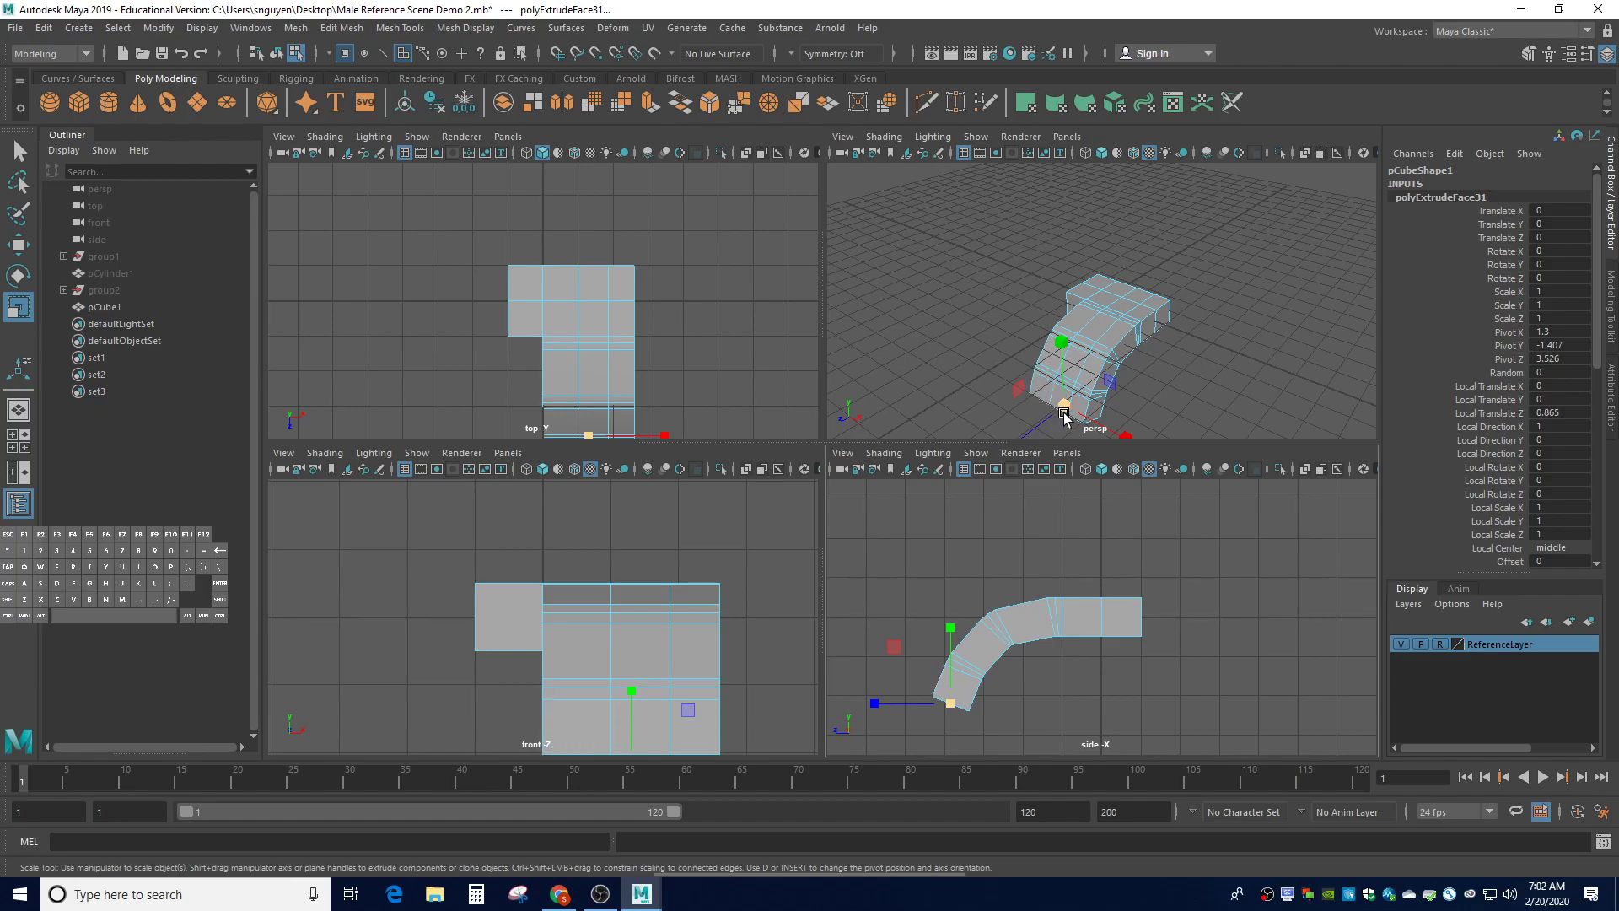
drag(1065, 413, 1088, 407)
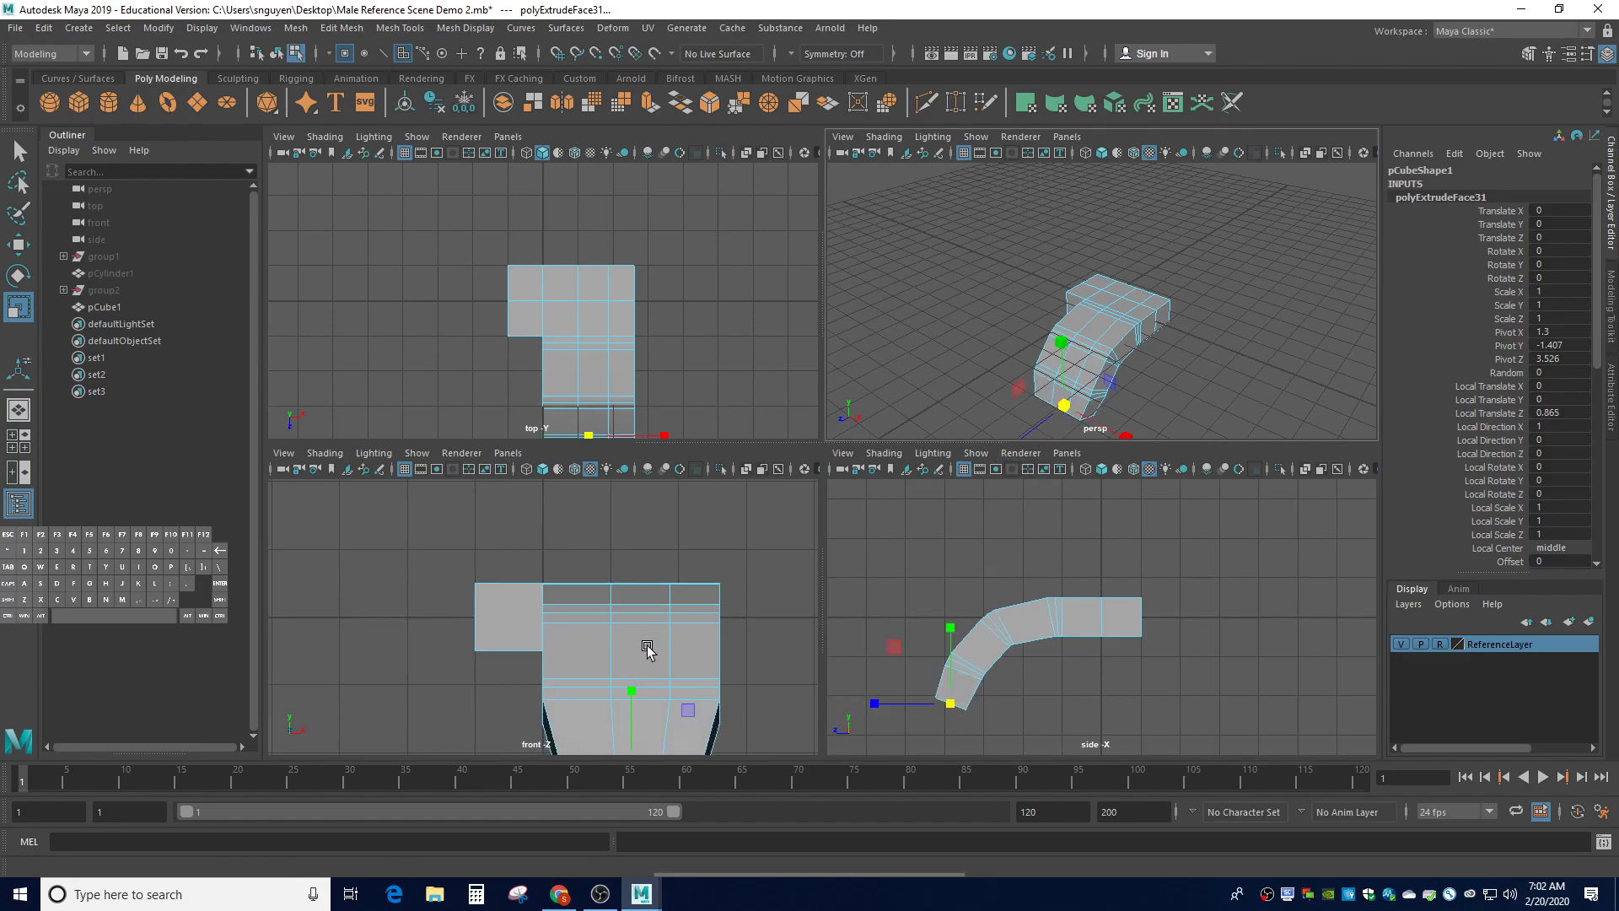
key(f)
scroll(651, 622, down, 5)
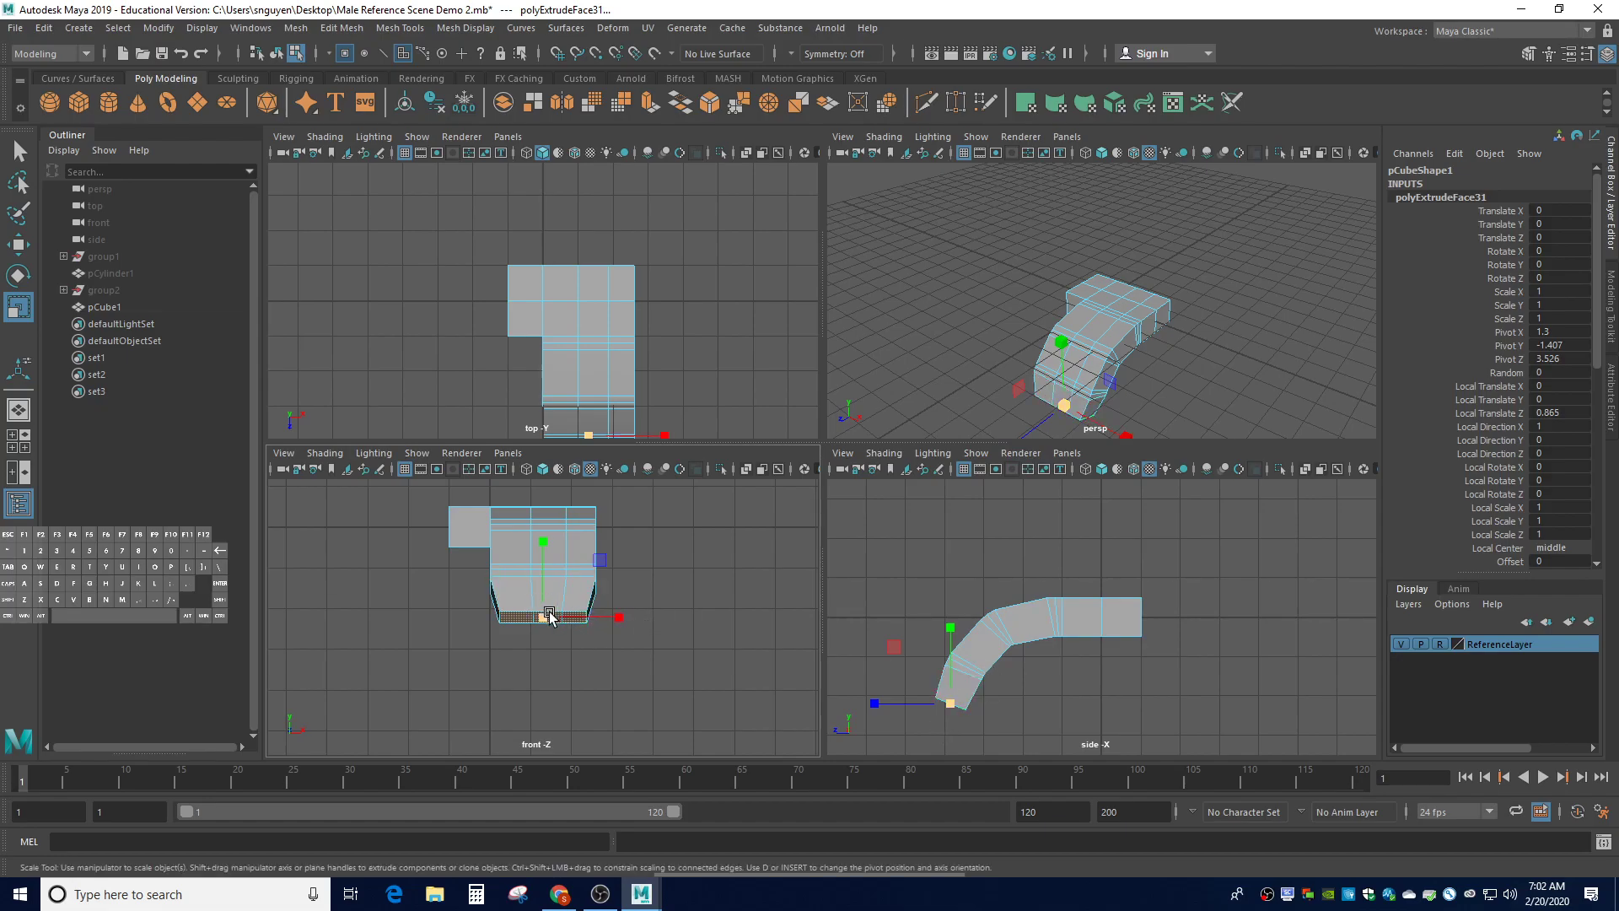
key(e)
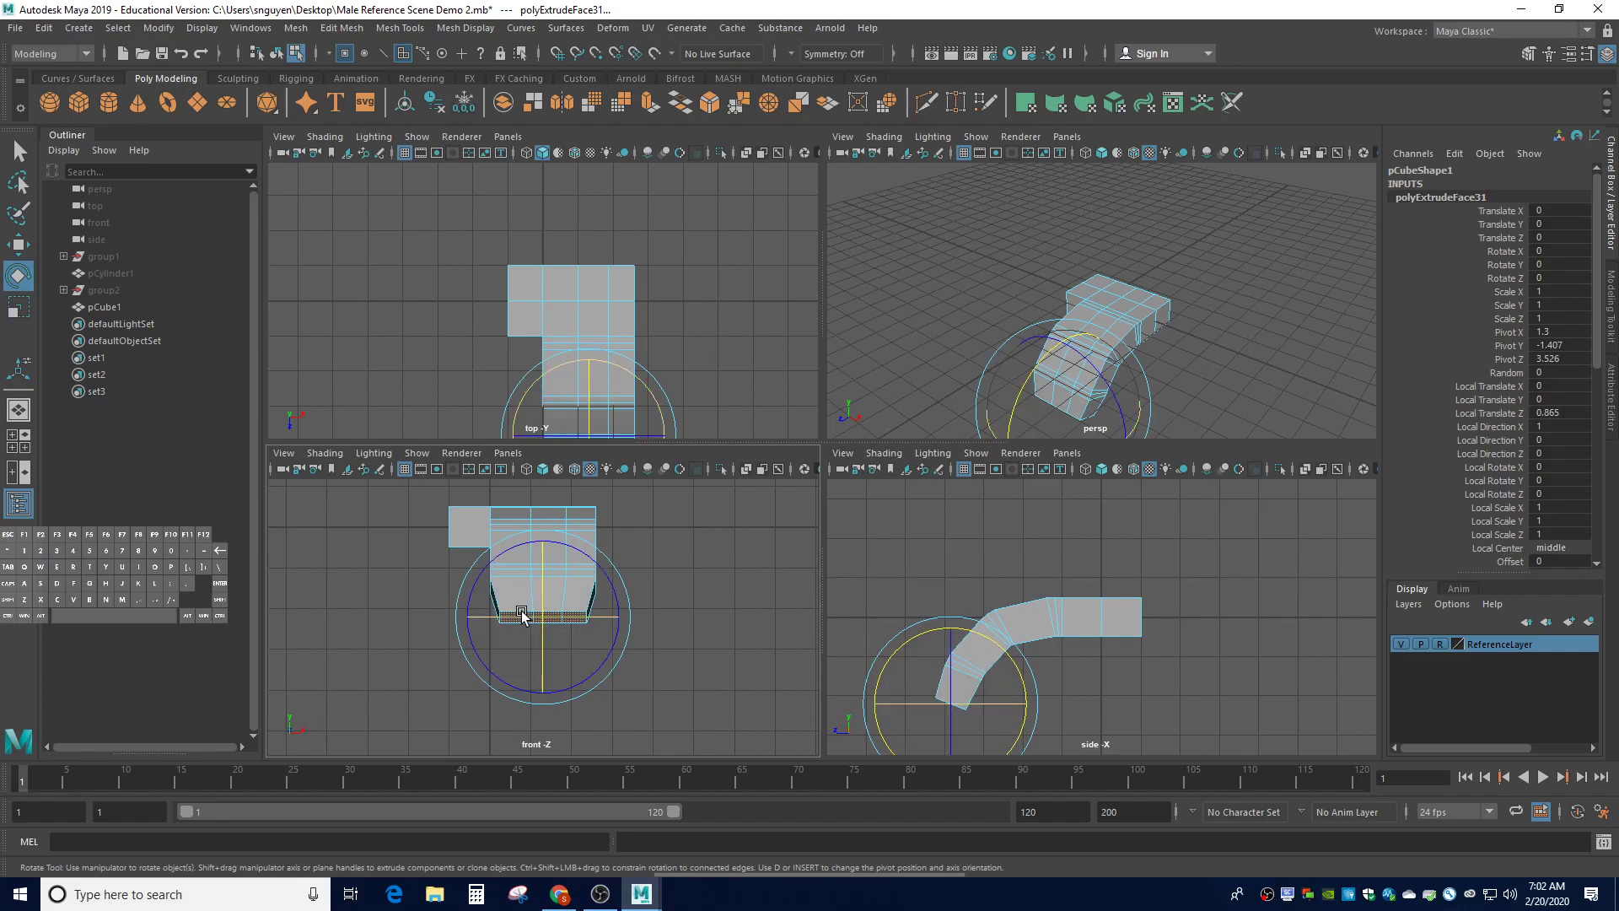
drag(600, 619, 606, 621)
key(ctrl+z)
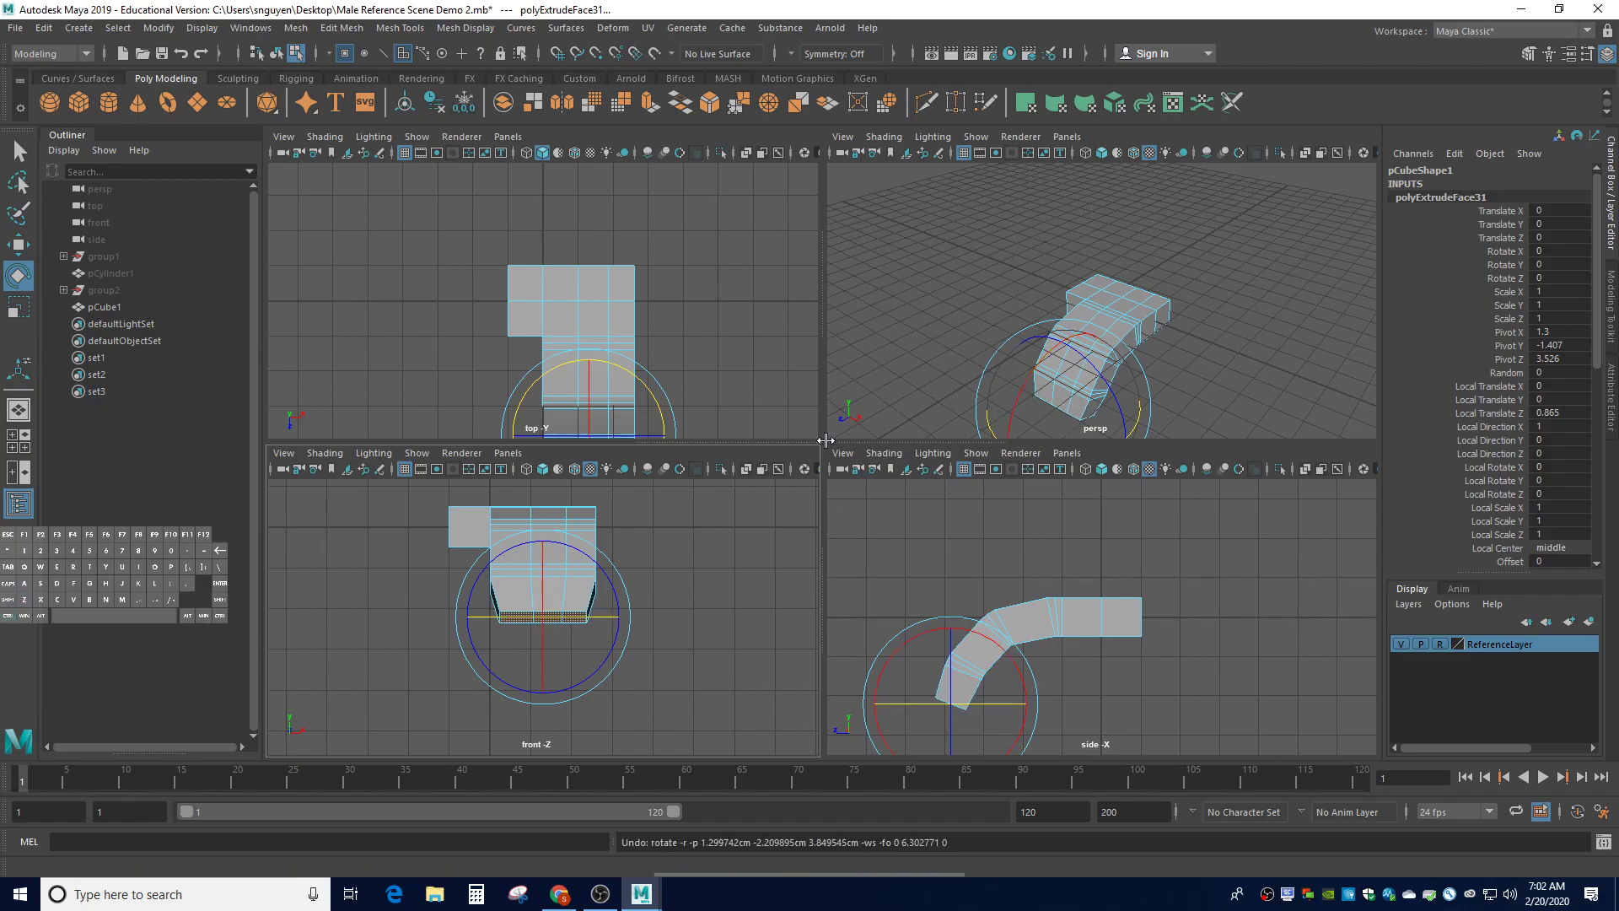
scroll(978, 402, down, 2)
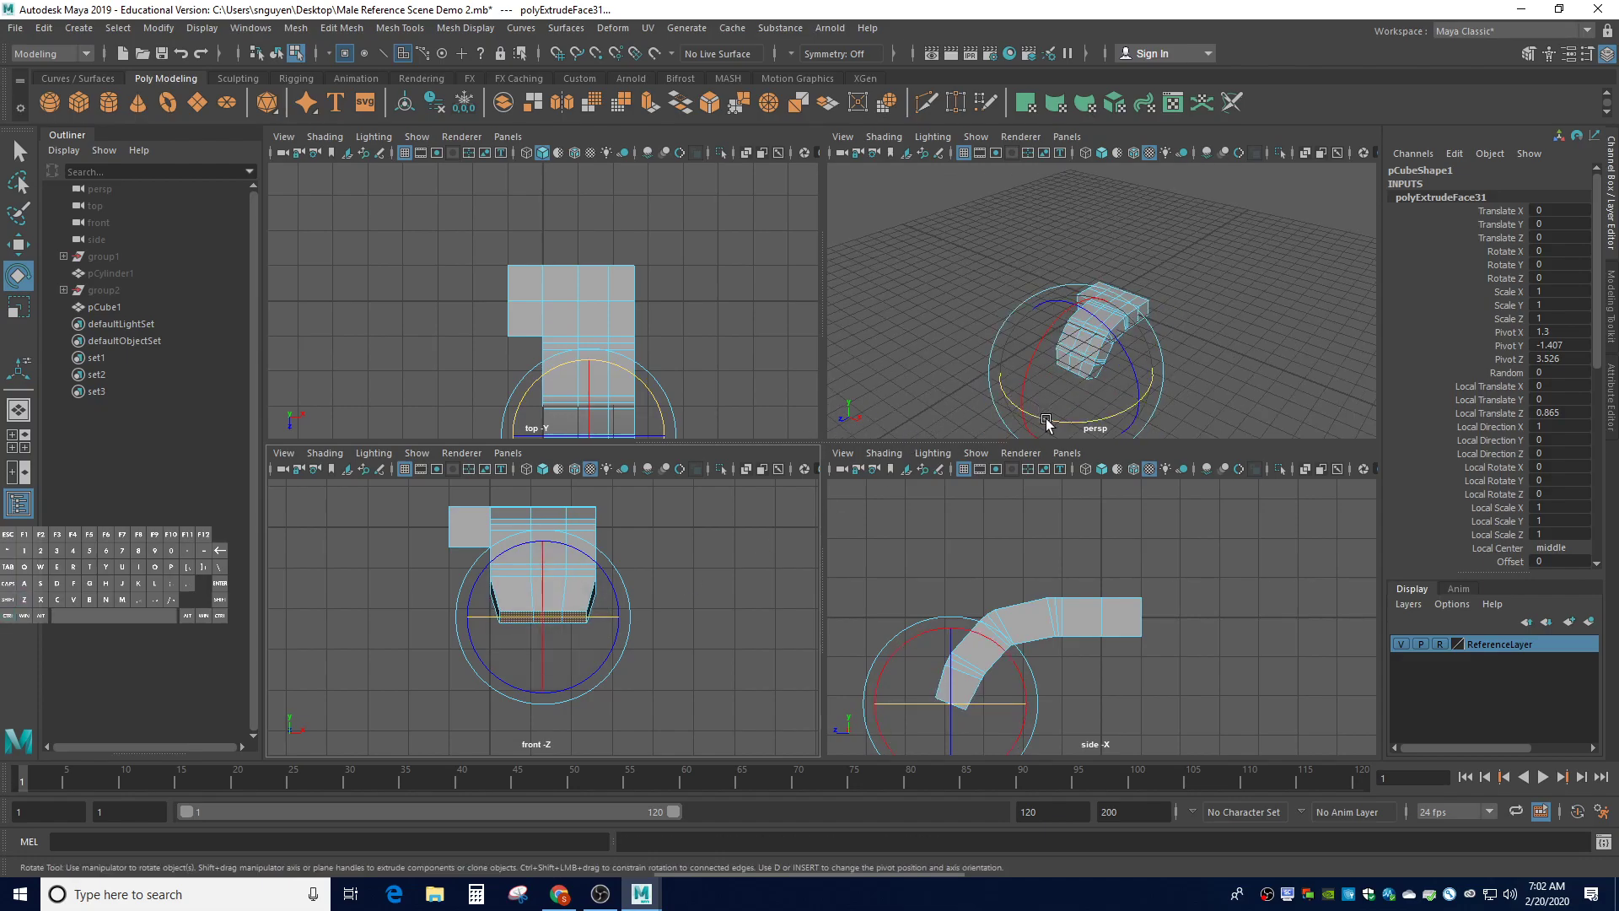
drag(1046, 427, 1066, 425)
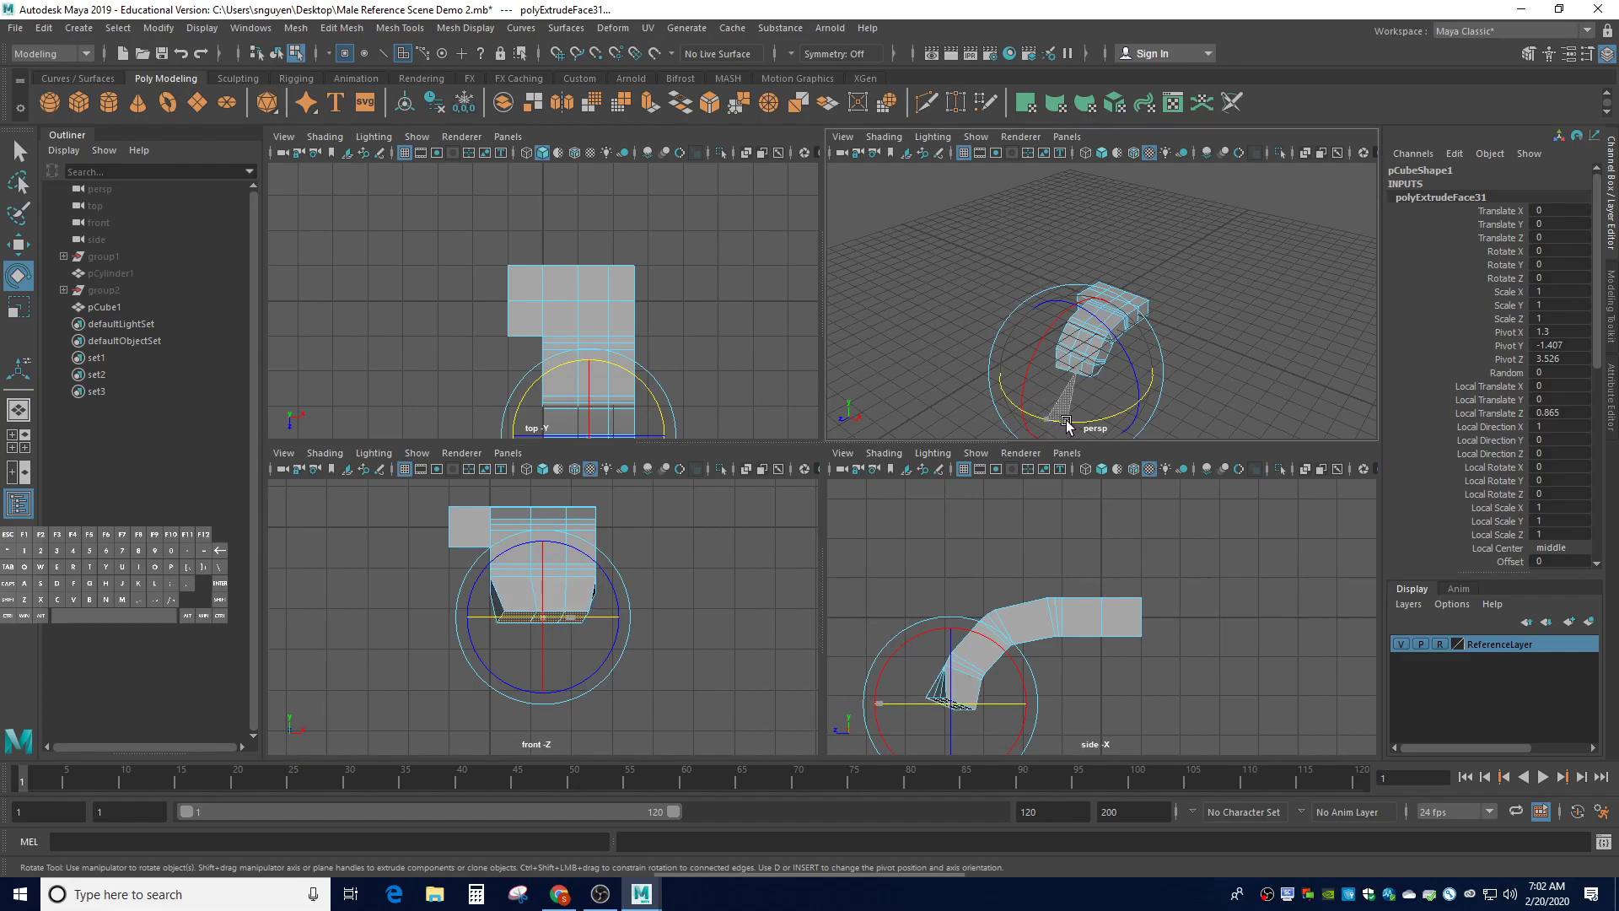
key(ctrl+z)
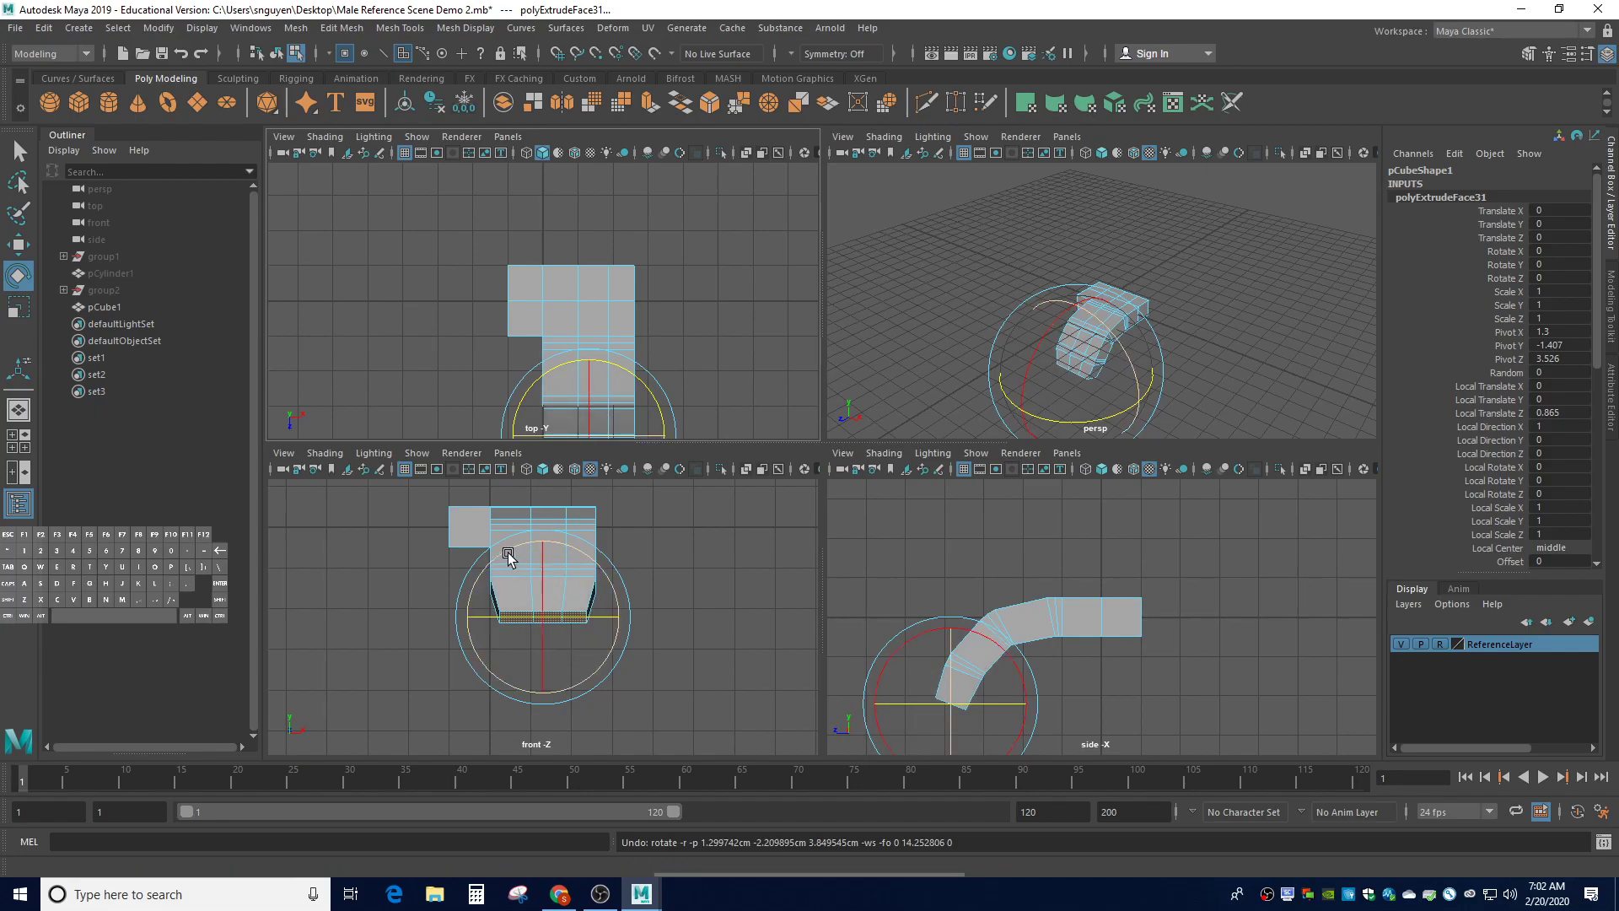
Try twisting the large limb's end faces back and forth about the Y axis and tilting them about the X axis
drag(1054, 427, 1068, 427)
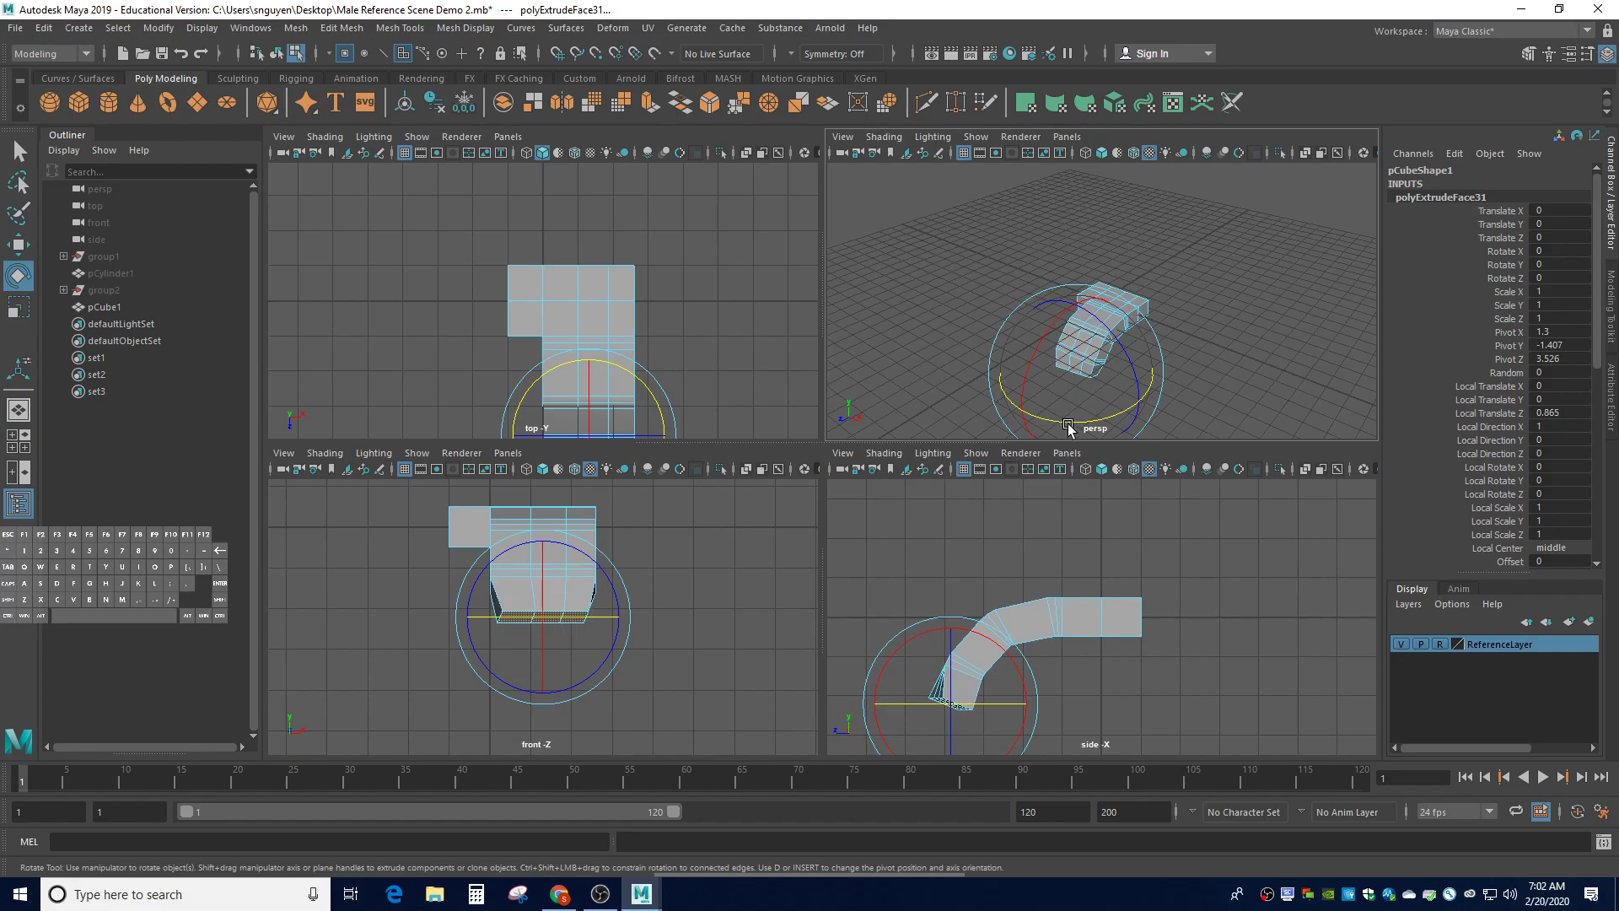
drag(1046, 338, 1036, 361)
drag(1080, 419, 1054, 421)
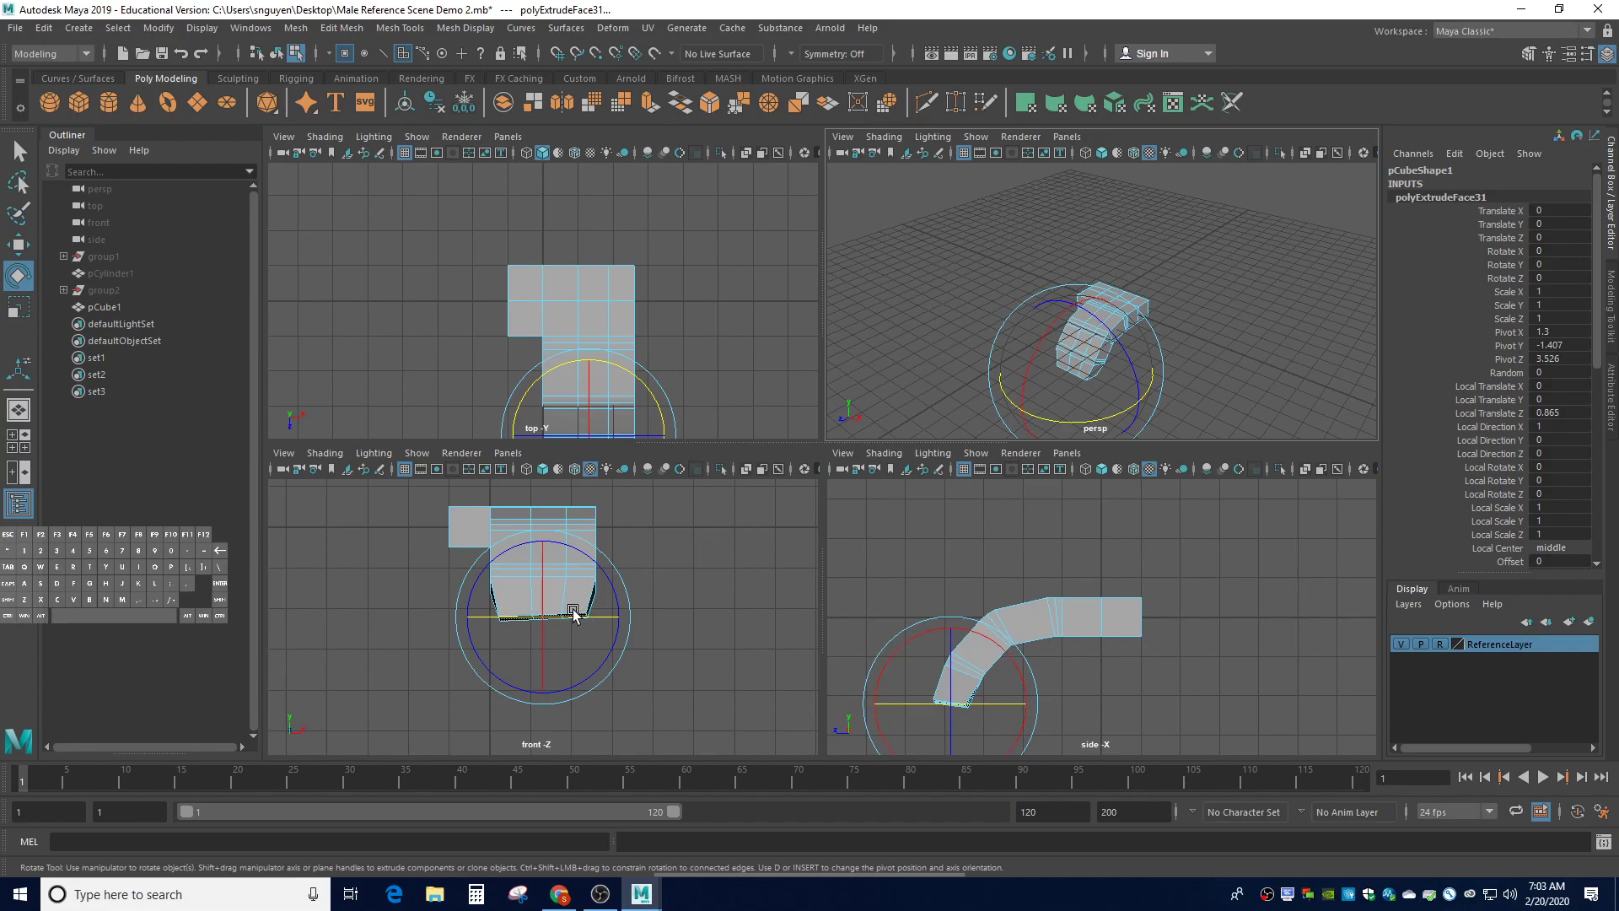
drag(1066, 423, 1080, 425)
drag(1036, 358, 1052, 328)
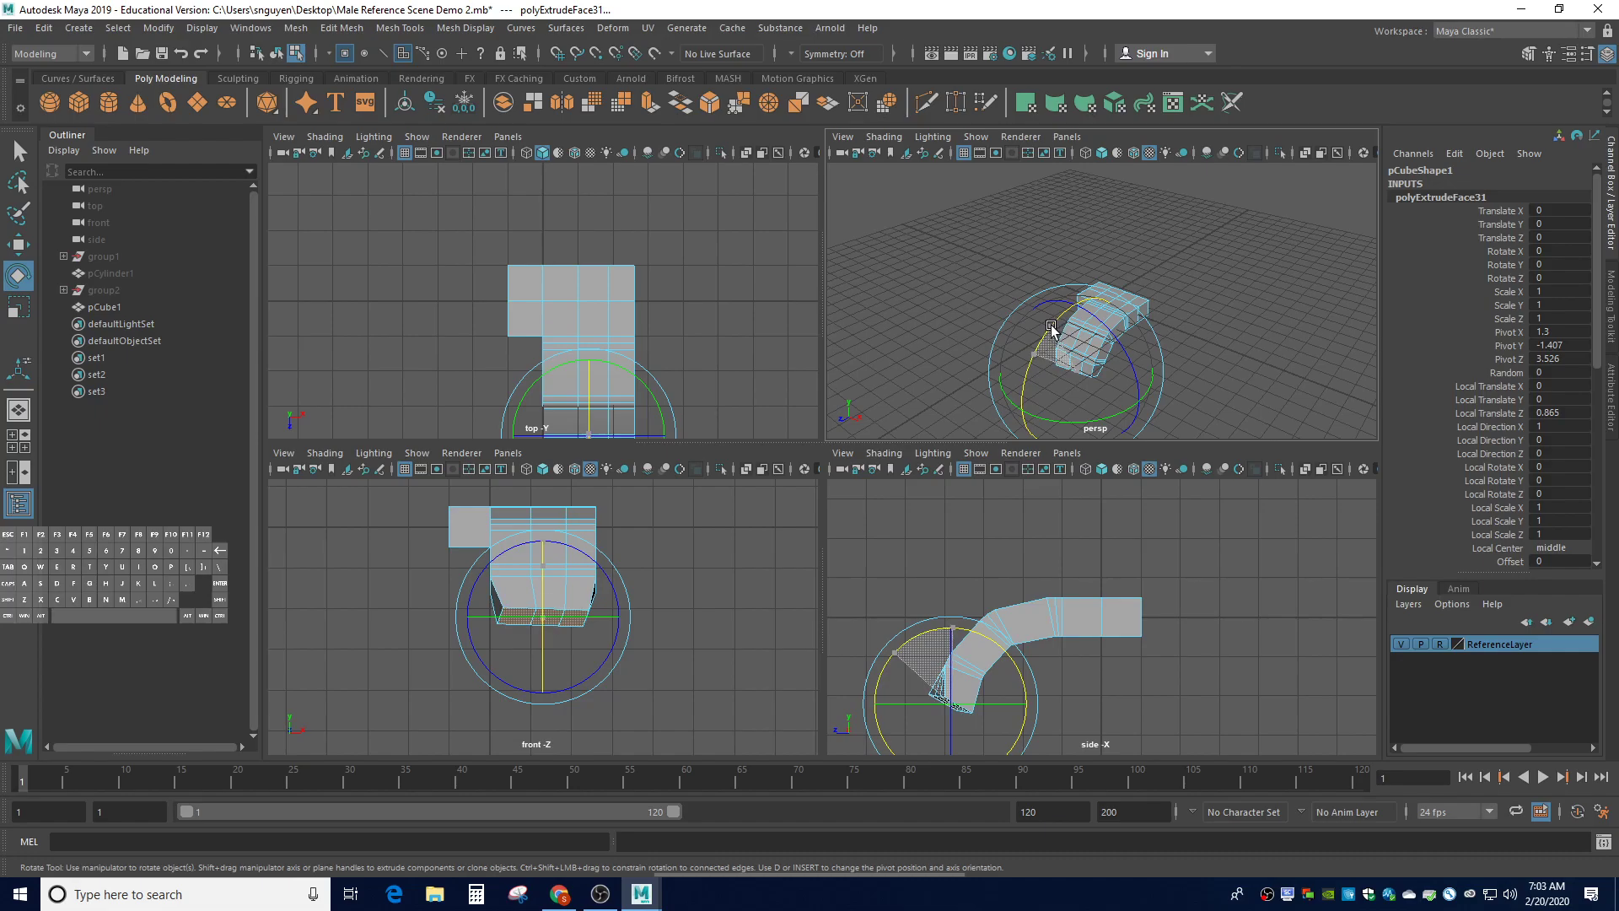
drag(1052, 328, 1052, 329)
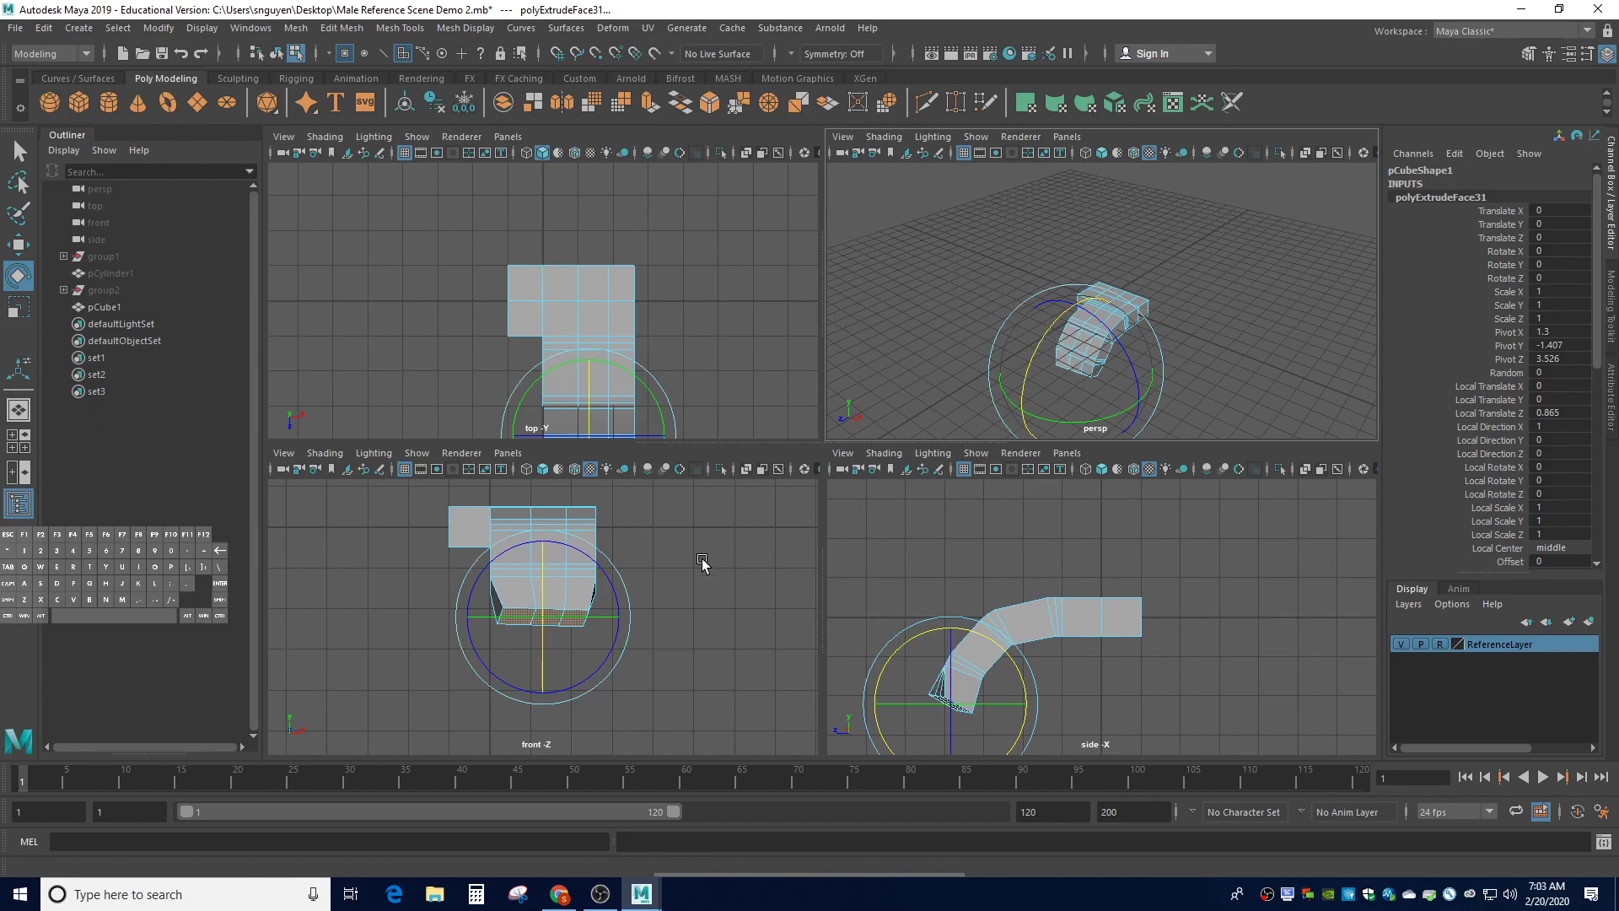
drag(917, 705, 904, 712)
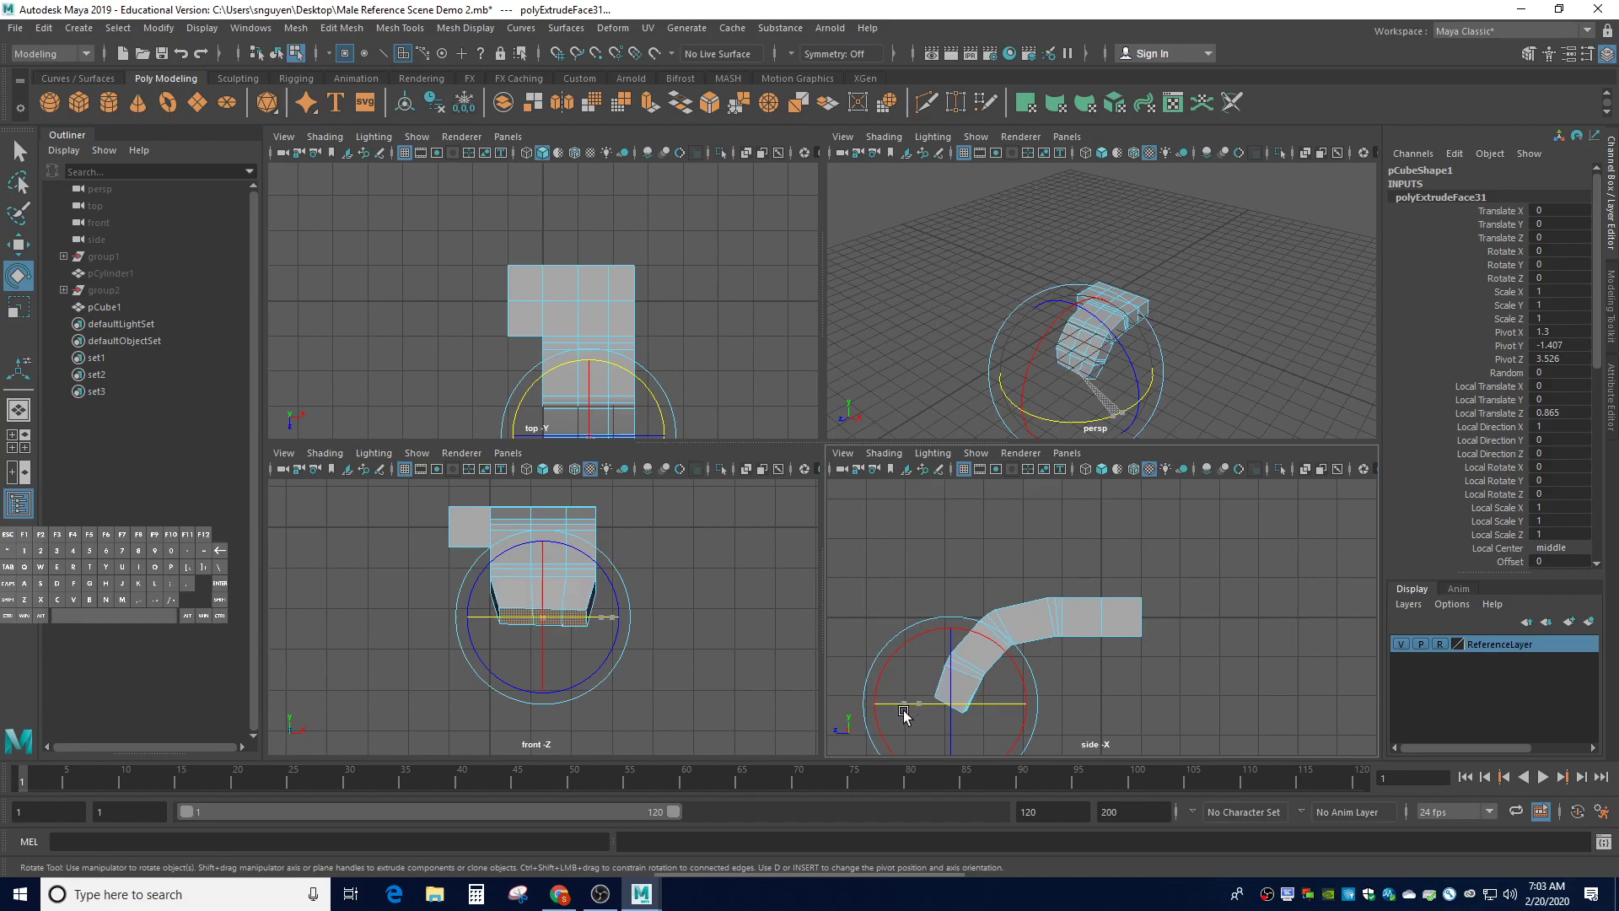
drag(904, 714, 903, 714)
drag(489, 619, 503, 624)
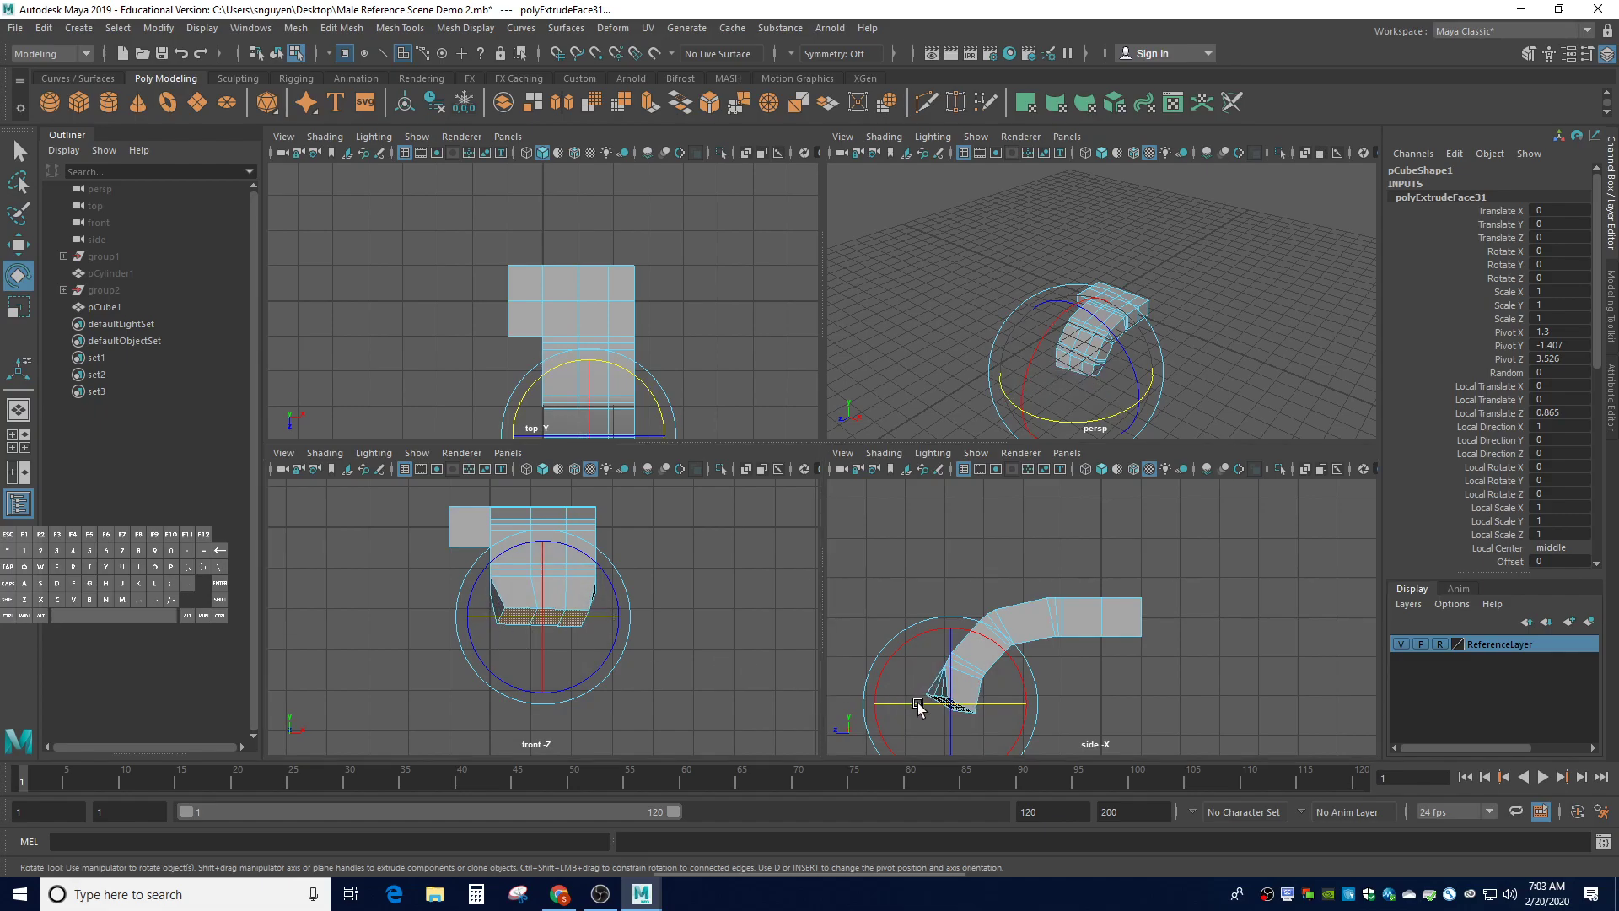
drag(1010, 680, 912, 634)
drag(474, 618, 470, 613)
drag(1059, 422, 1060, 419)
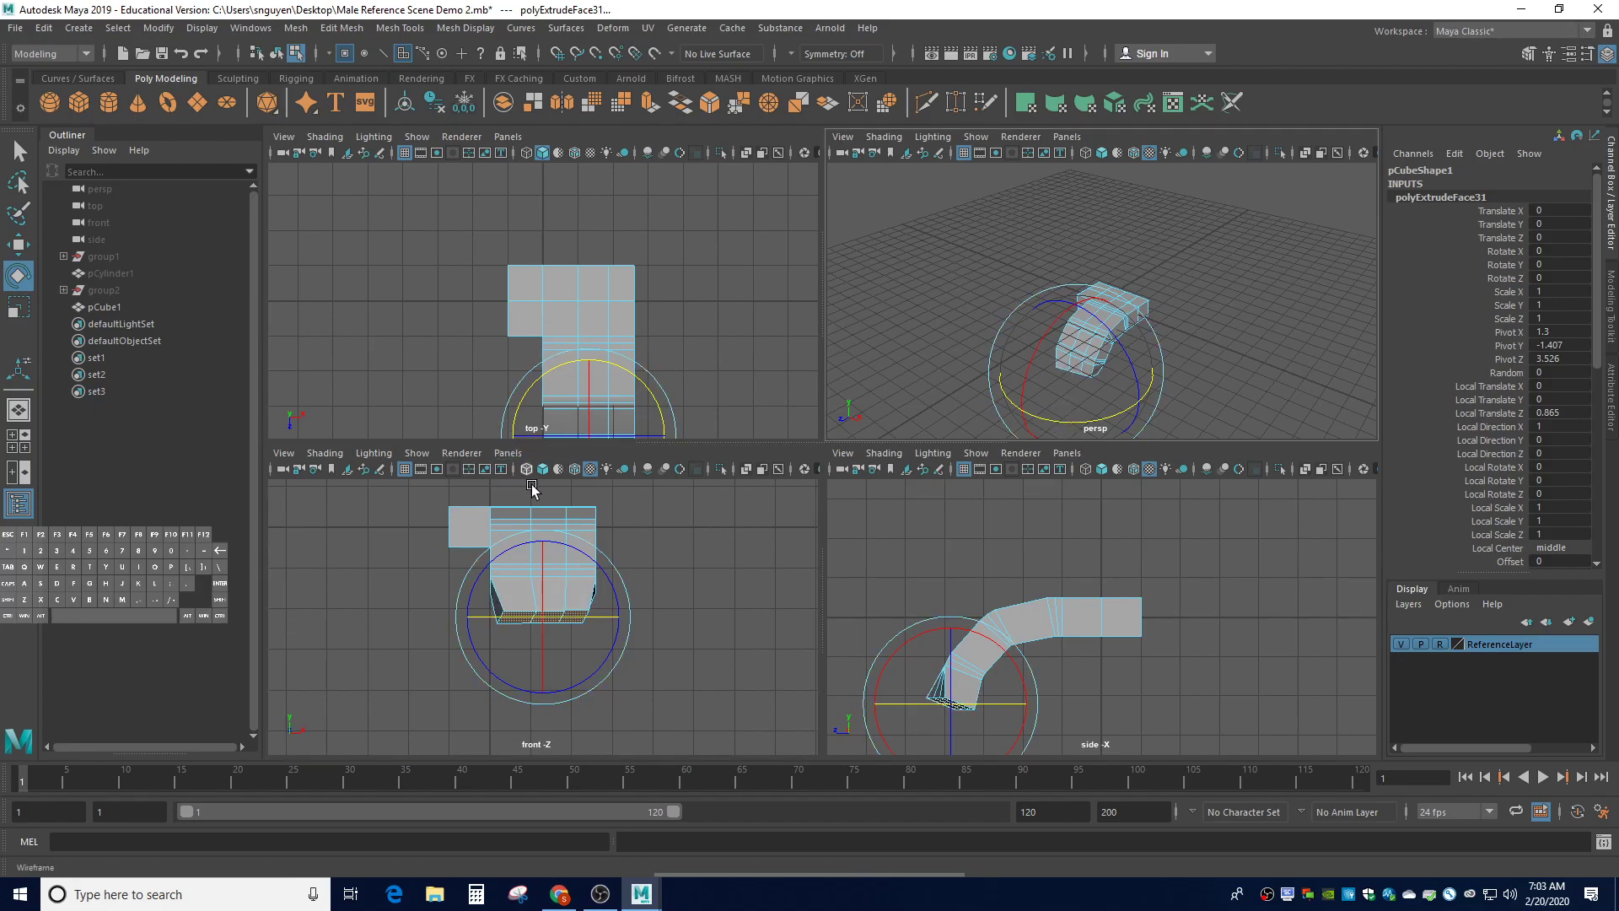
Tilt the large limb's end faces about the Z axis into a slanted end and straighten their twist about Y
drag(492, 587, 567, 595)
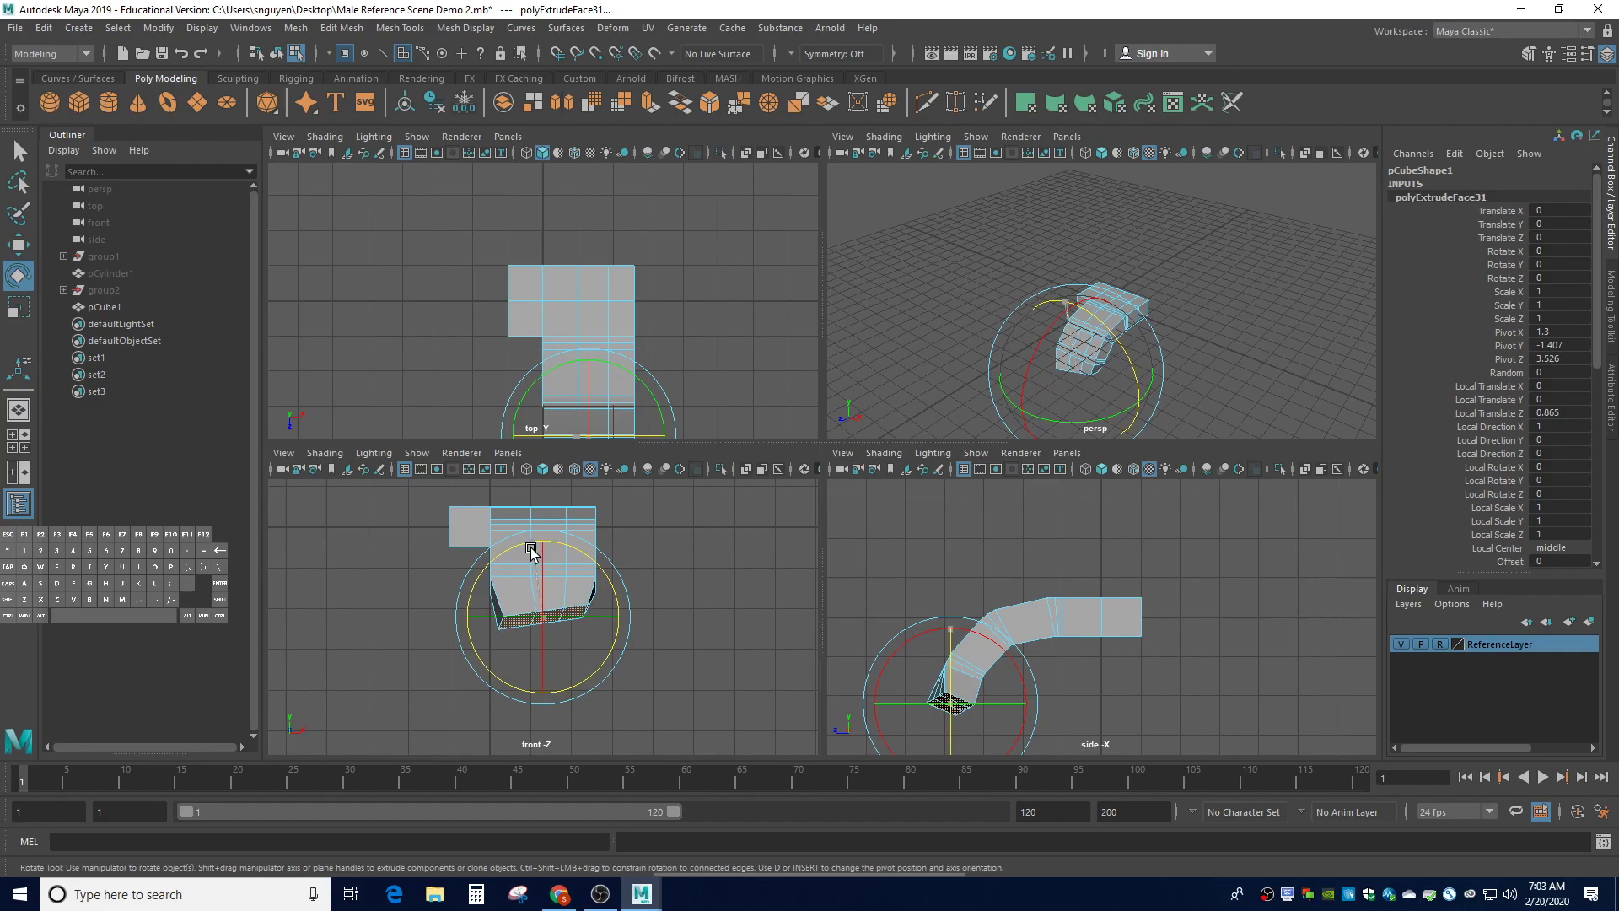
drag(578, 619, 560, 624)
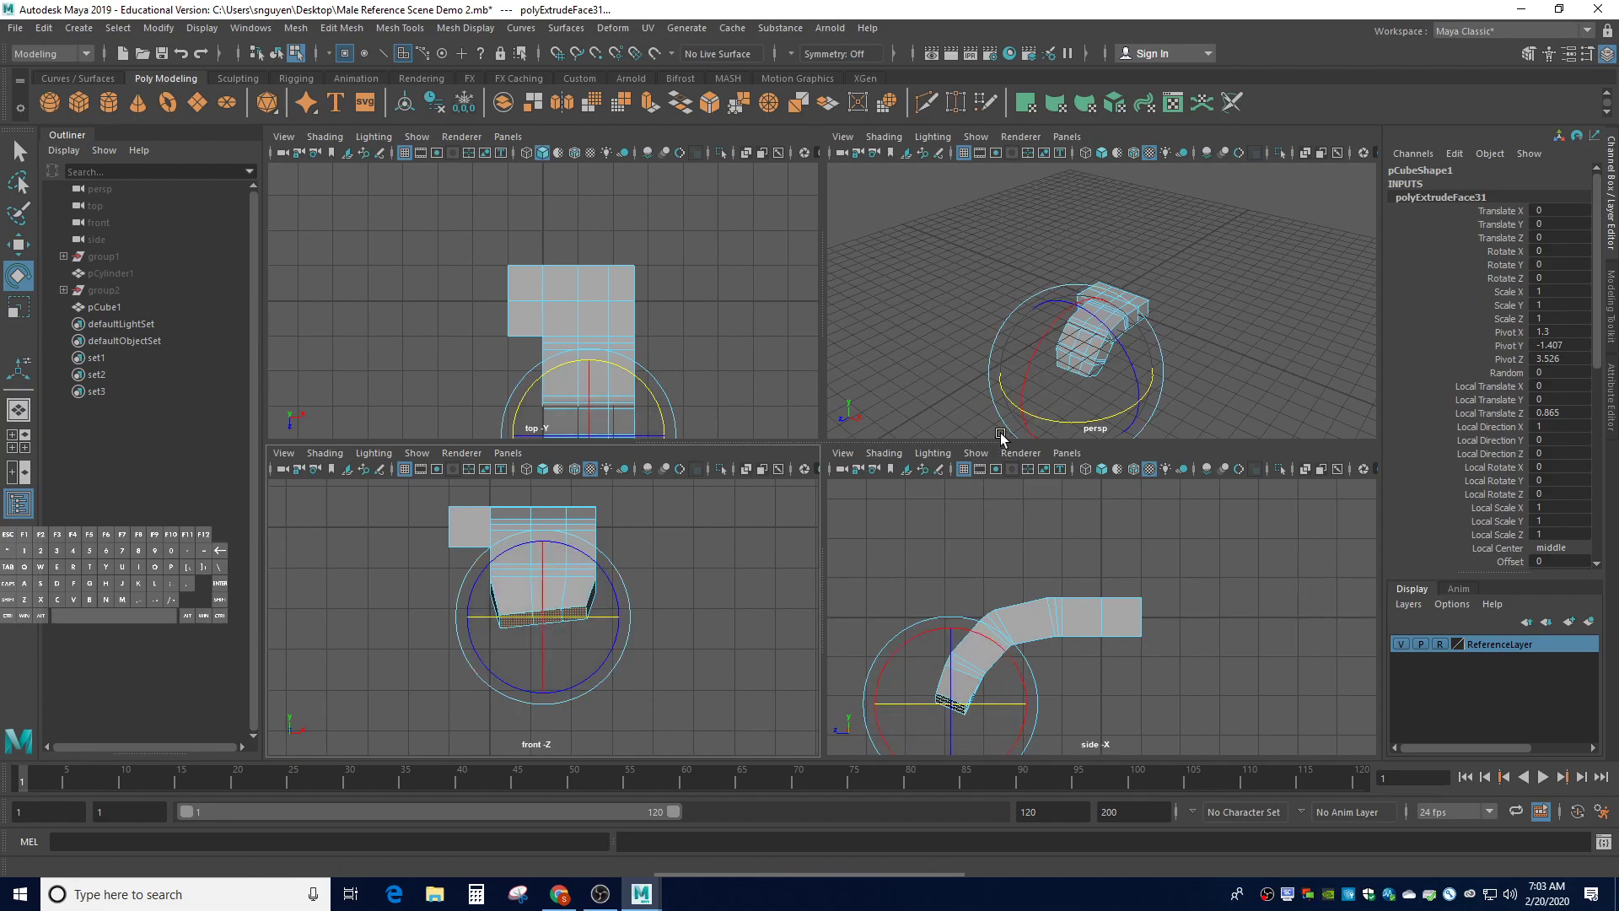
drag(525, 543, 517, 553)
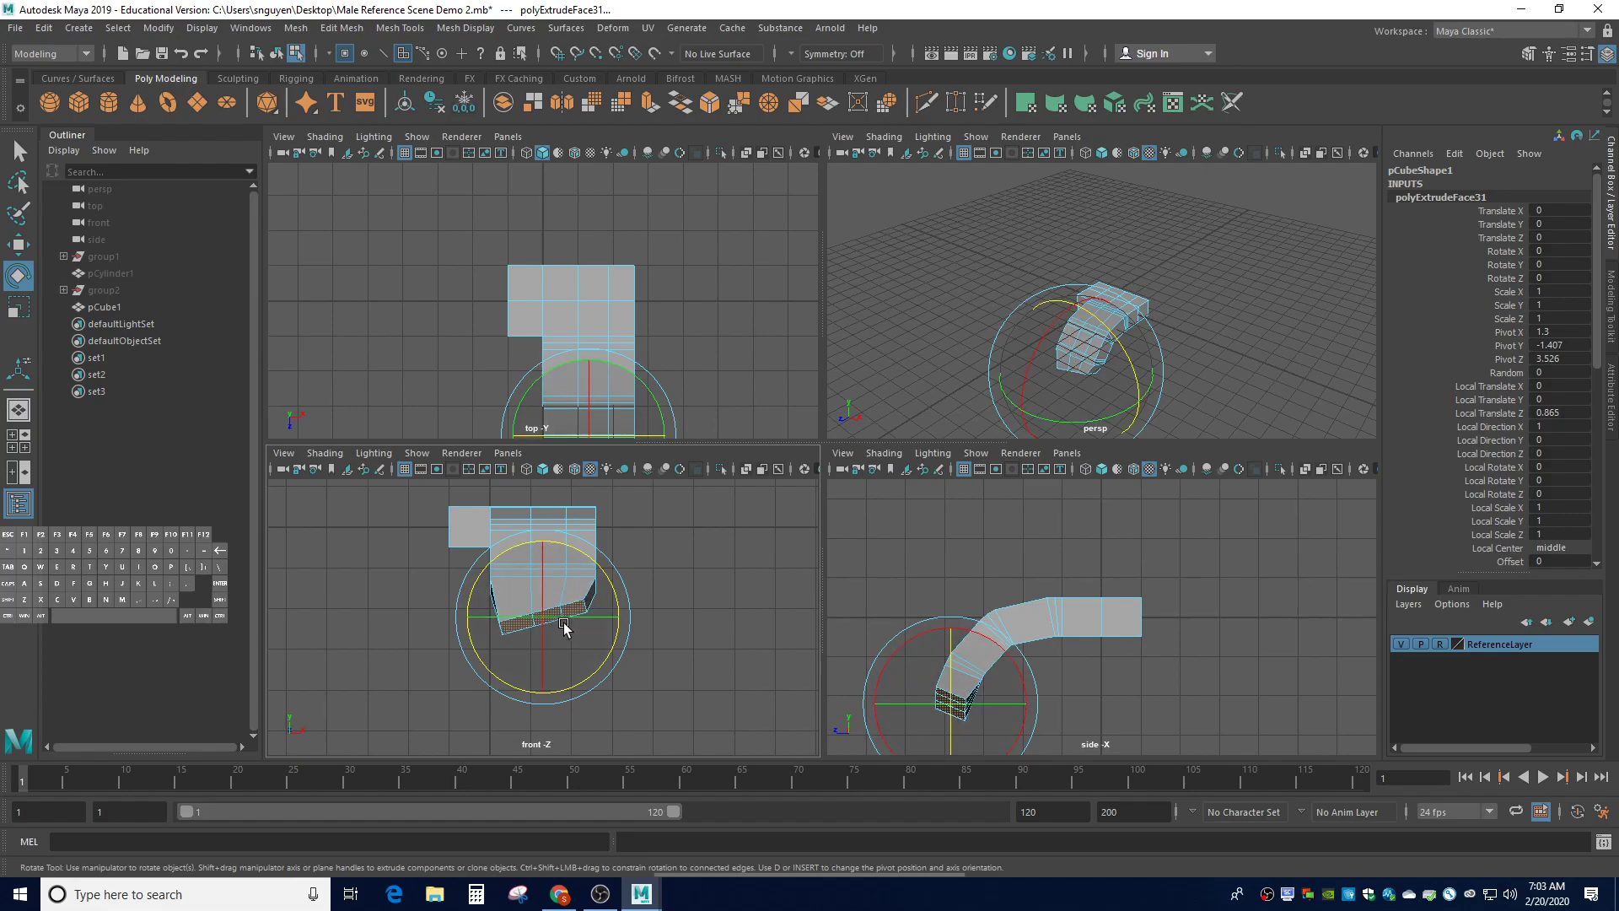
drag(590, 621, 592, 618)
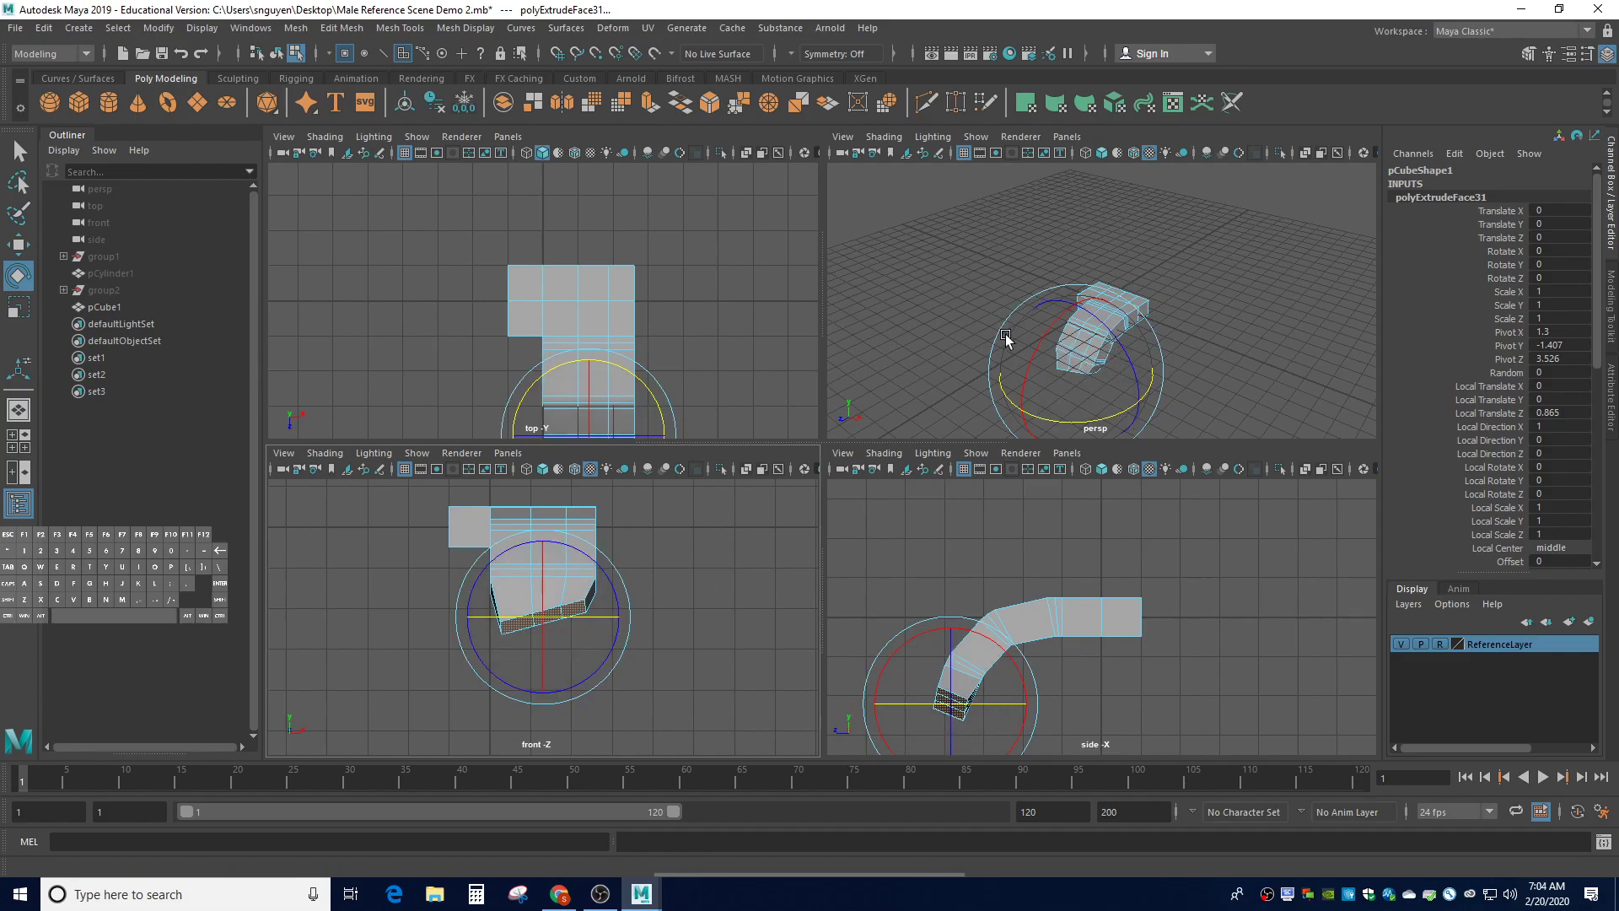
Select the front face of the small side block and rotate it slightly about the Y axis
alt+drag(948, 351, 1140, 321)
scroll(1140, 321, up, 6)
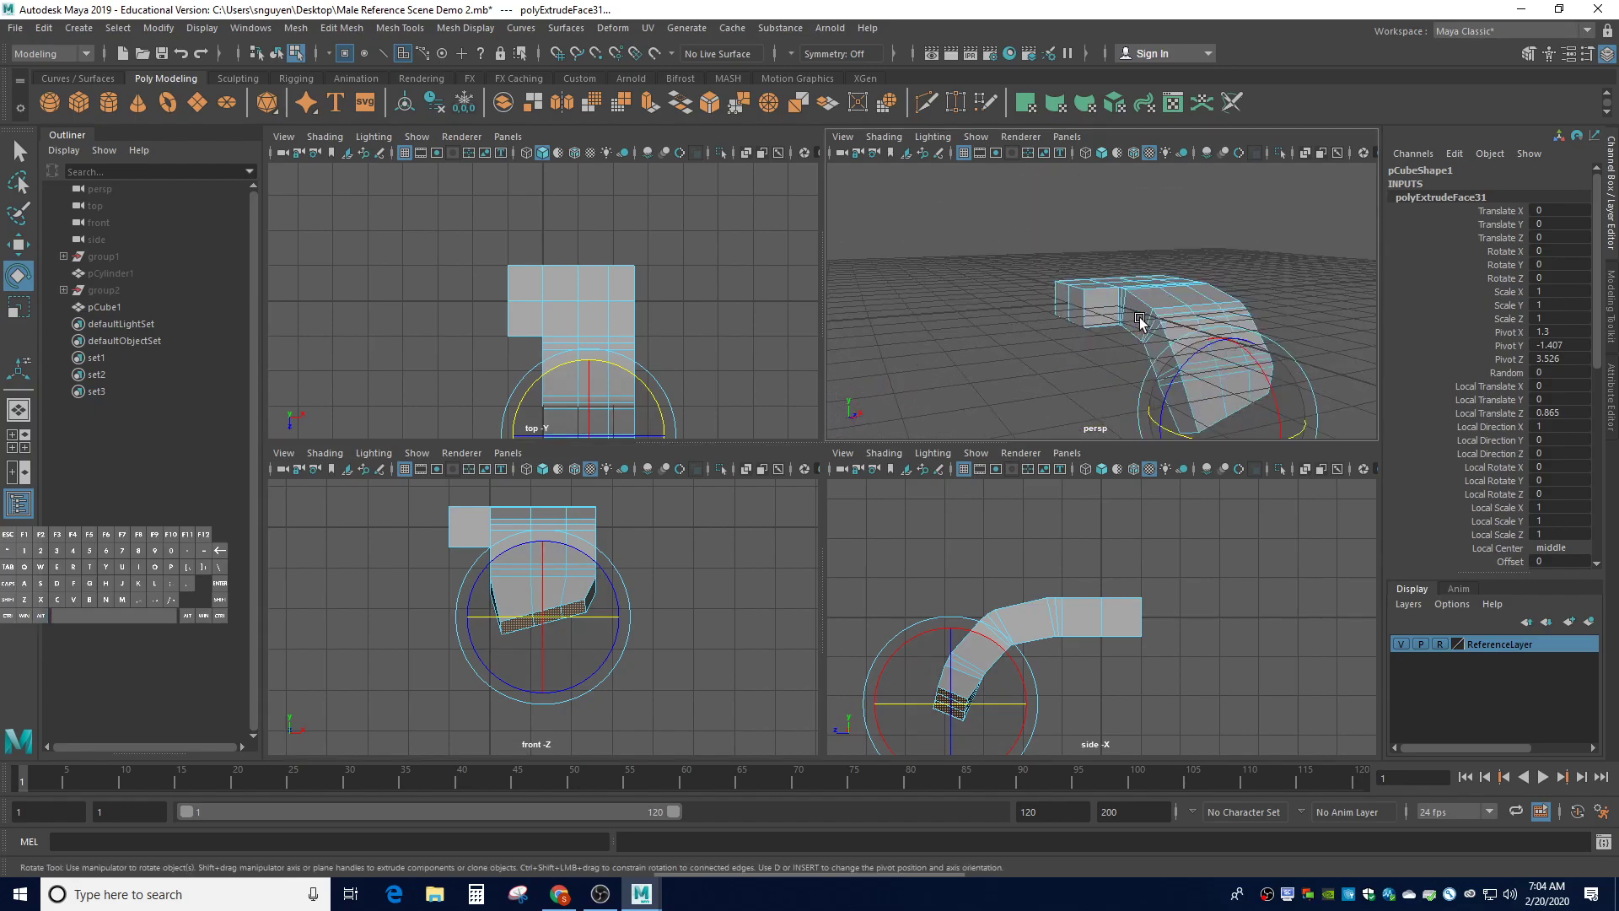
mouse_move(1262, 245)
alt+mouse_down()
mouse_move(1283, 242)
mouse_move(1271, 257)
alt+mouse_up()
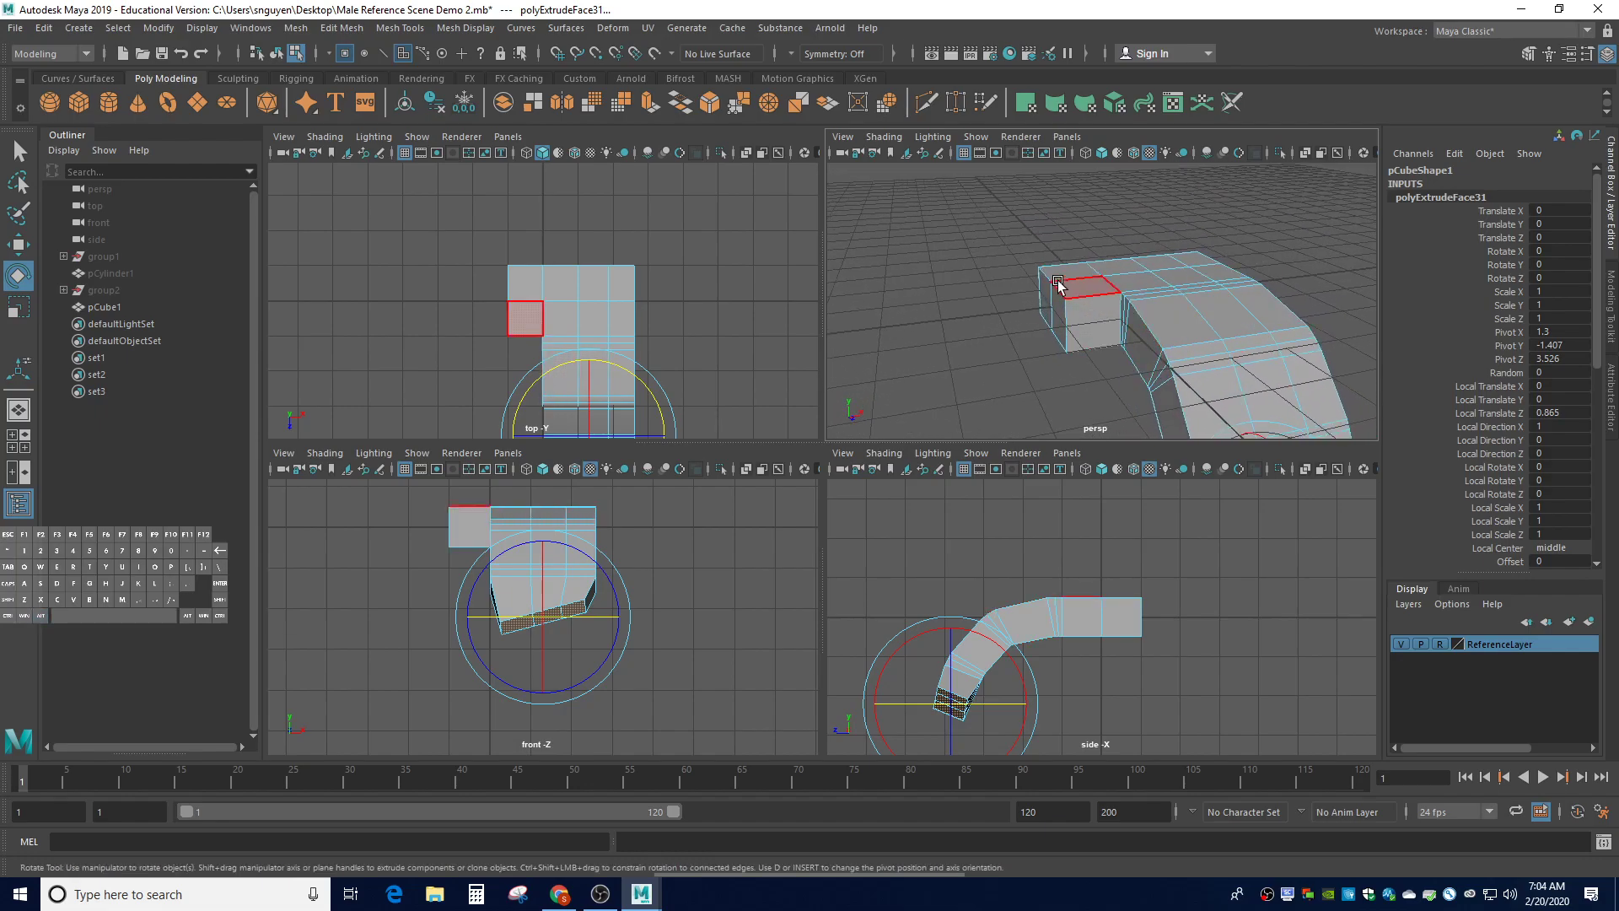
alt+drag(1030, 261, 1023, 269)
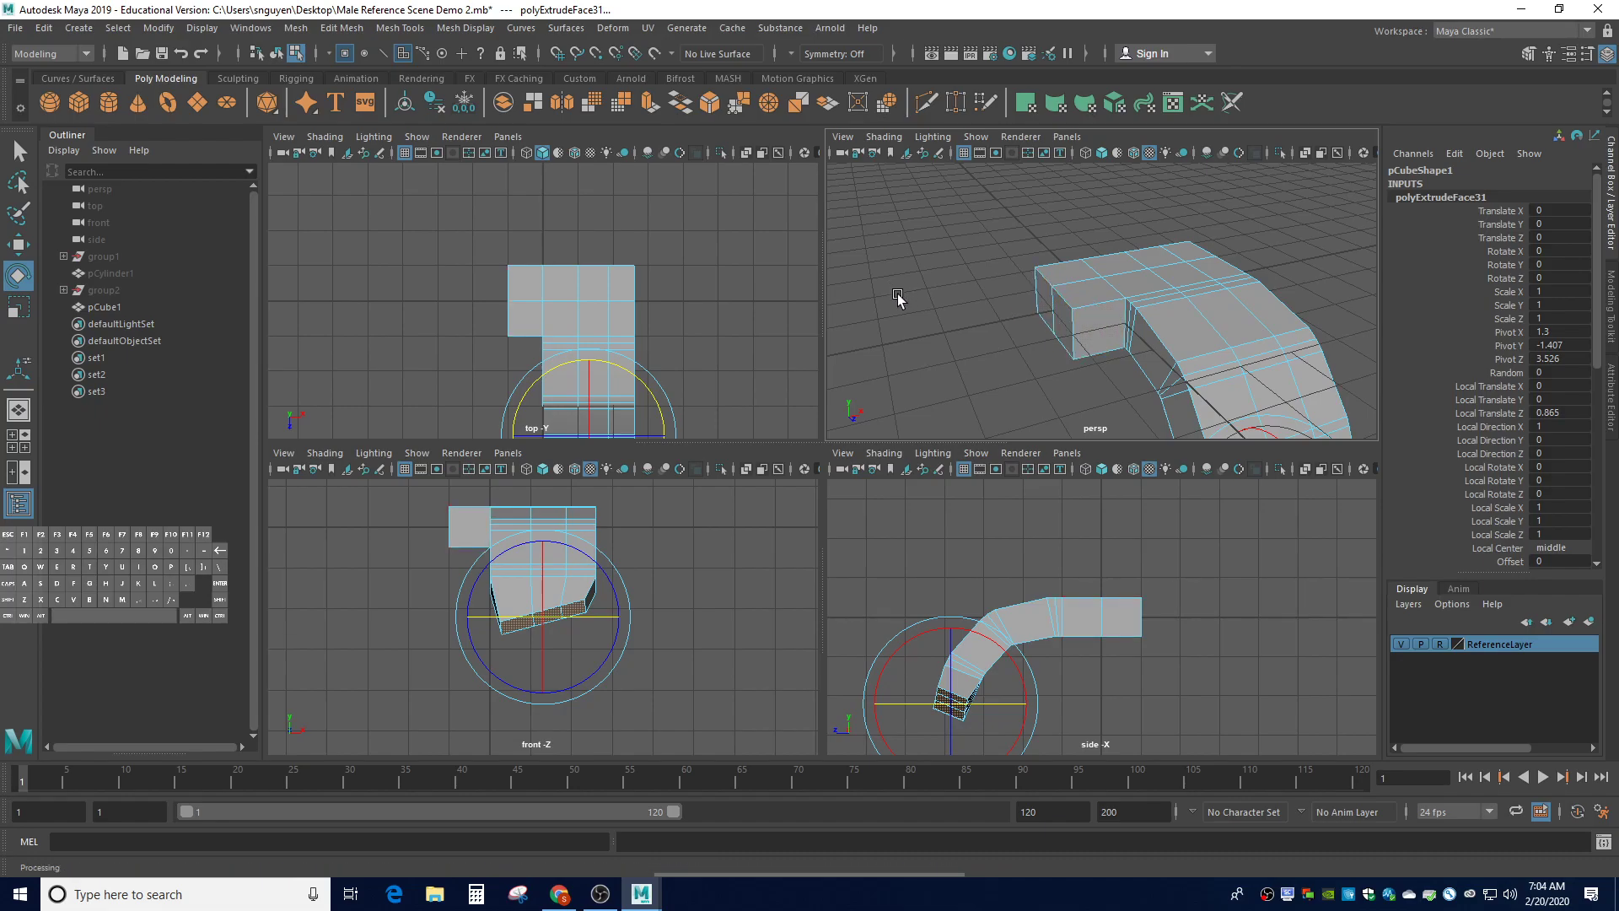
click(1101, 340)
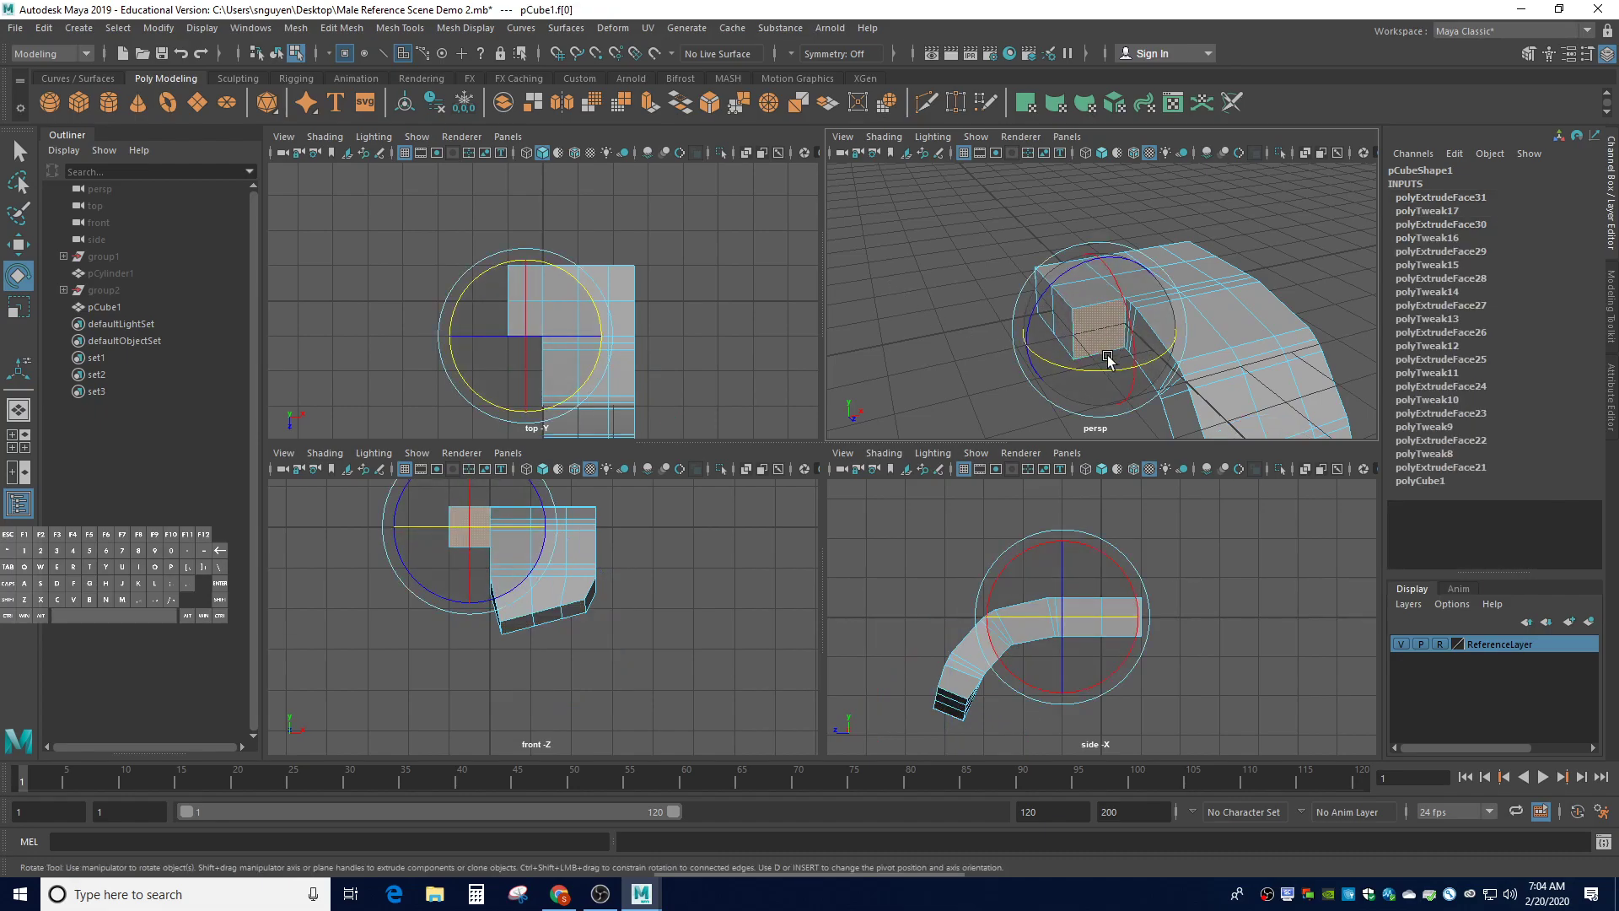
click(1106, 377)
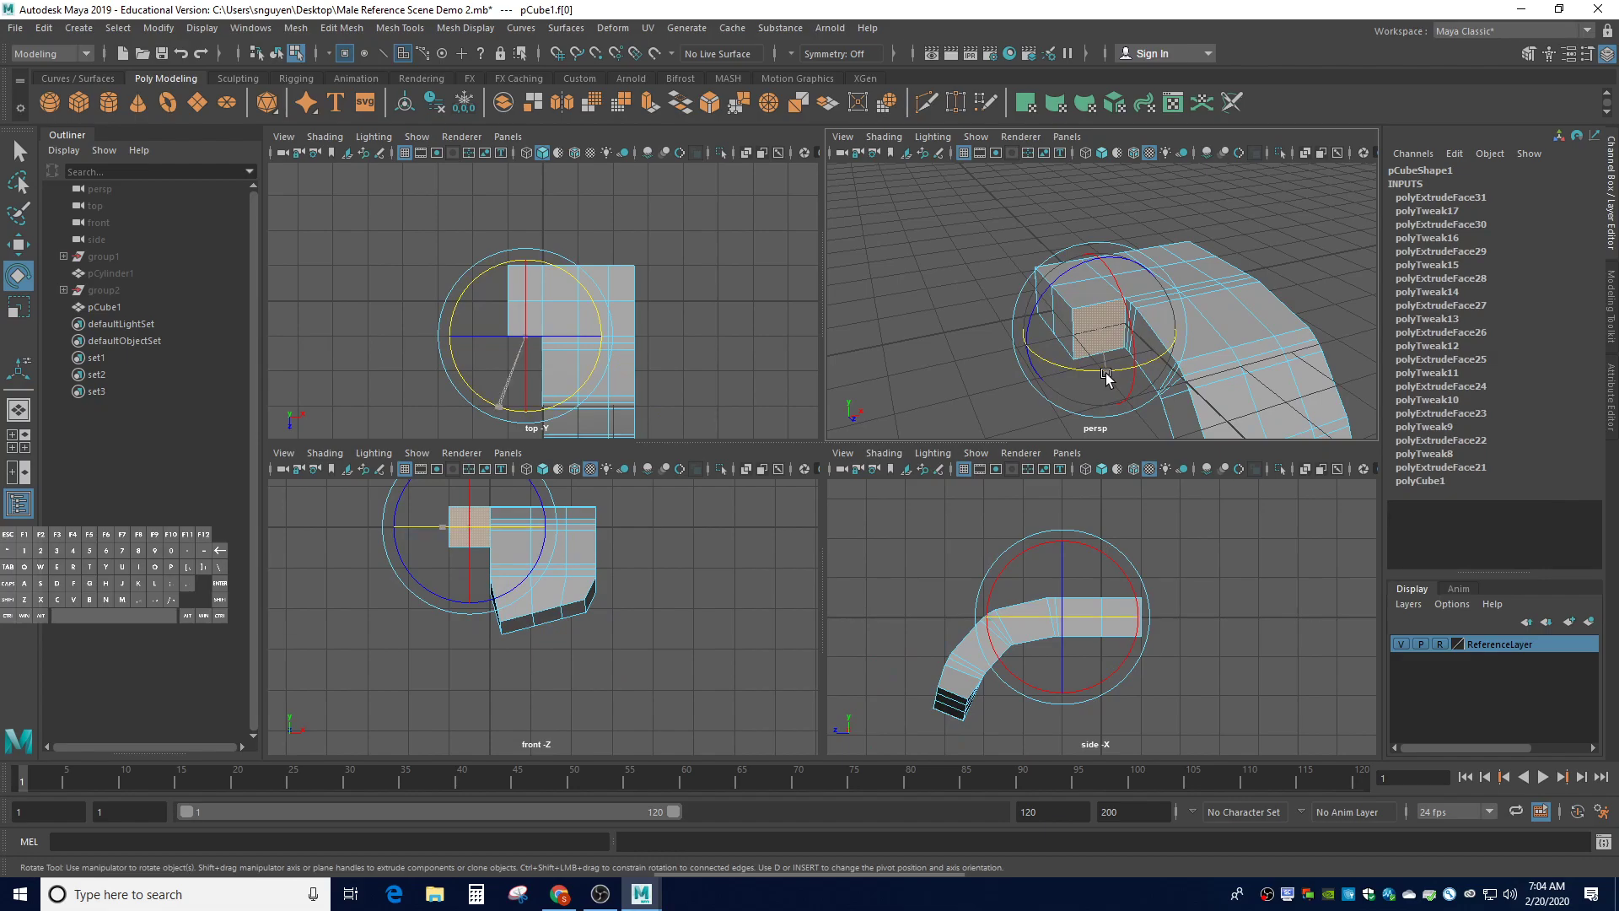
drag(1107, 377, 1088, 384)
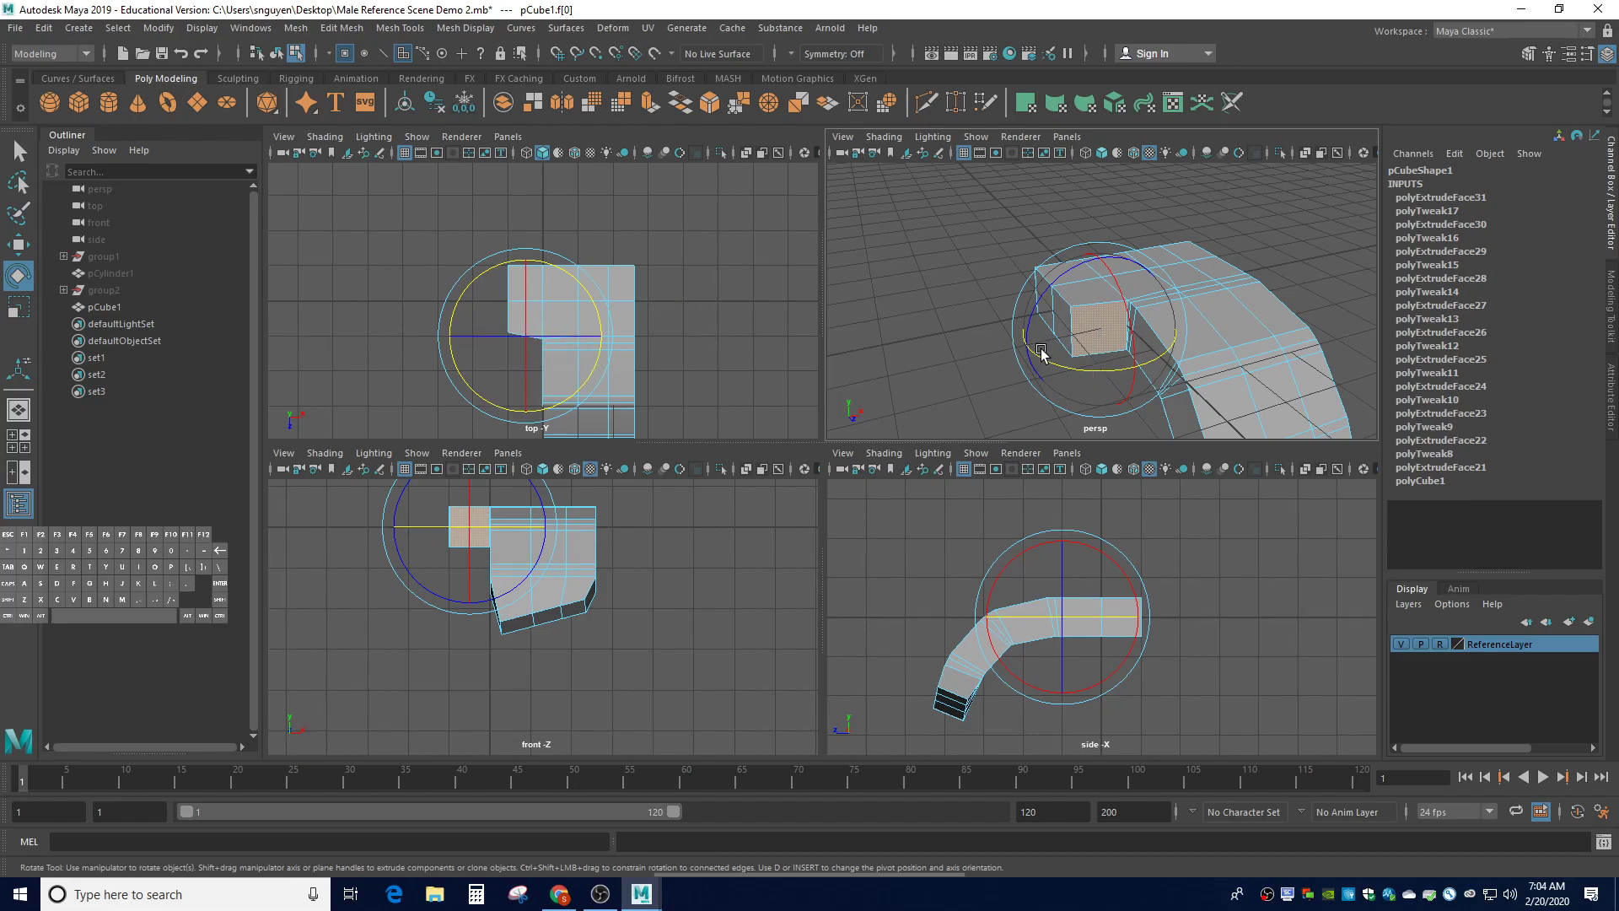
drag(1082, 369, 1085, 367)
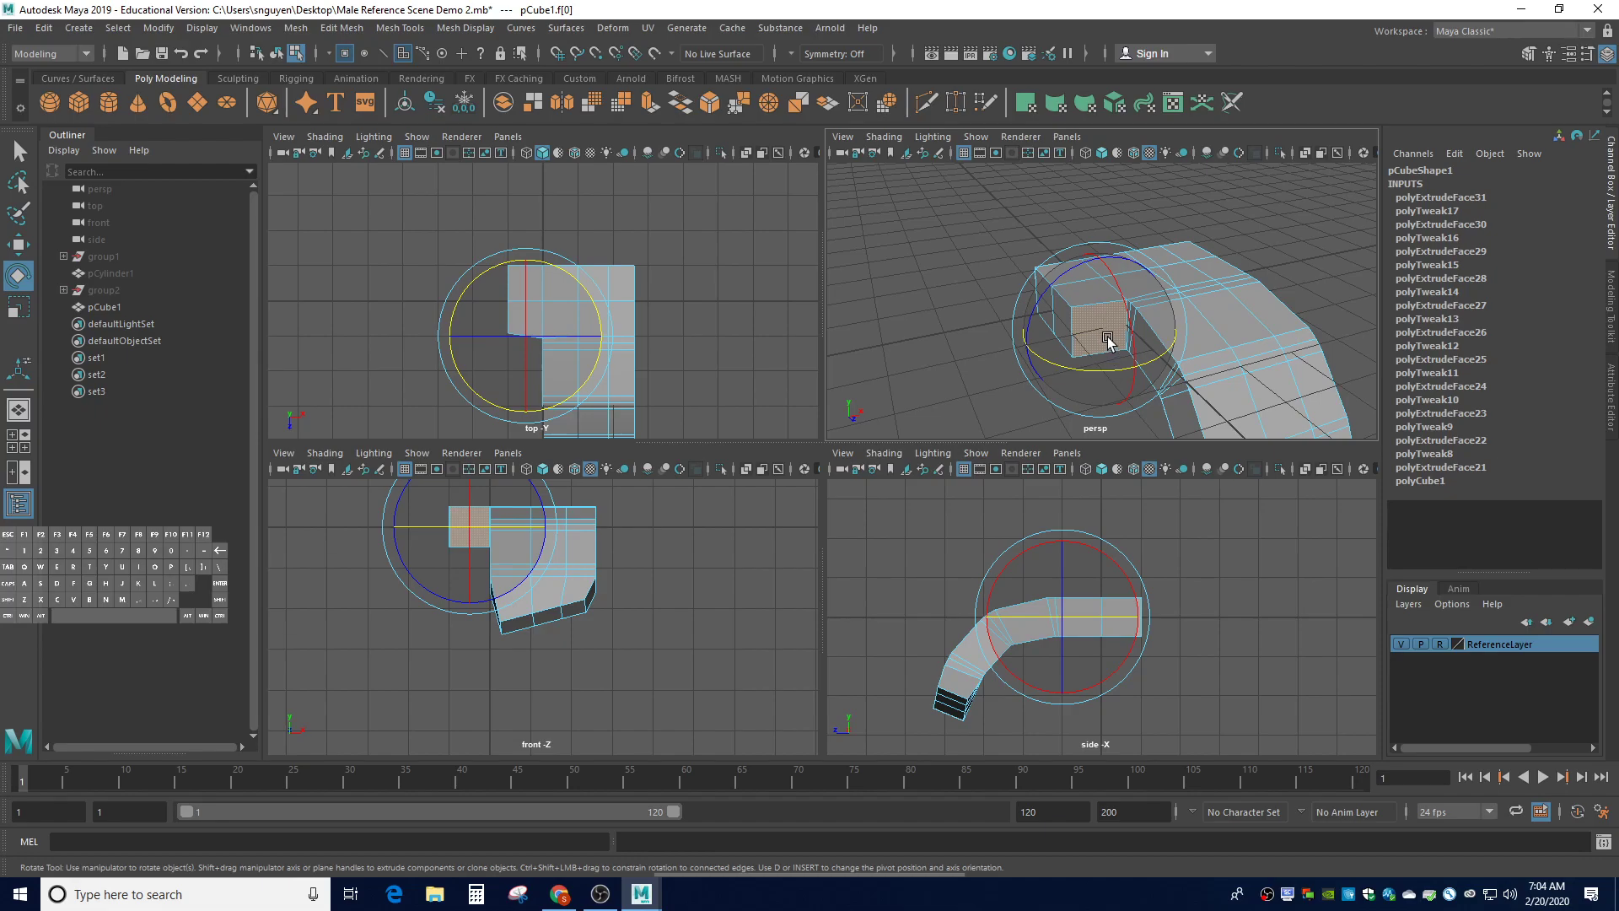
Extrude the side block's front face by about 0.166 and rotate the new face slightly about the X axis
key(ctrl)
key(ctrl+e)
drag(1107, 339, 1109, 346)
key(e)
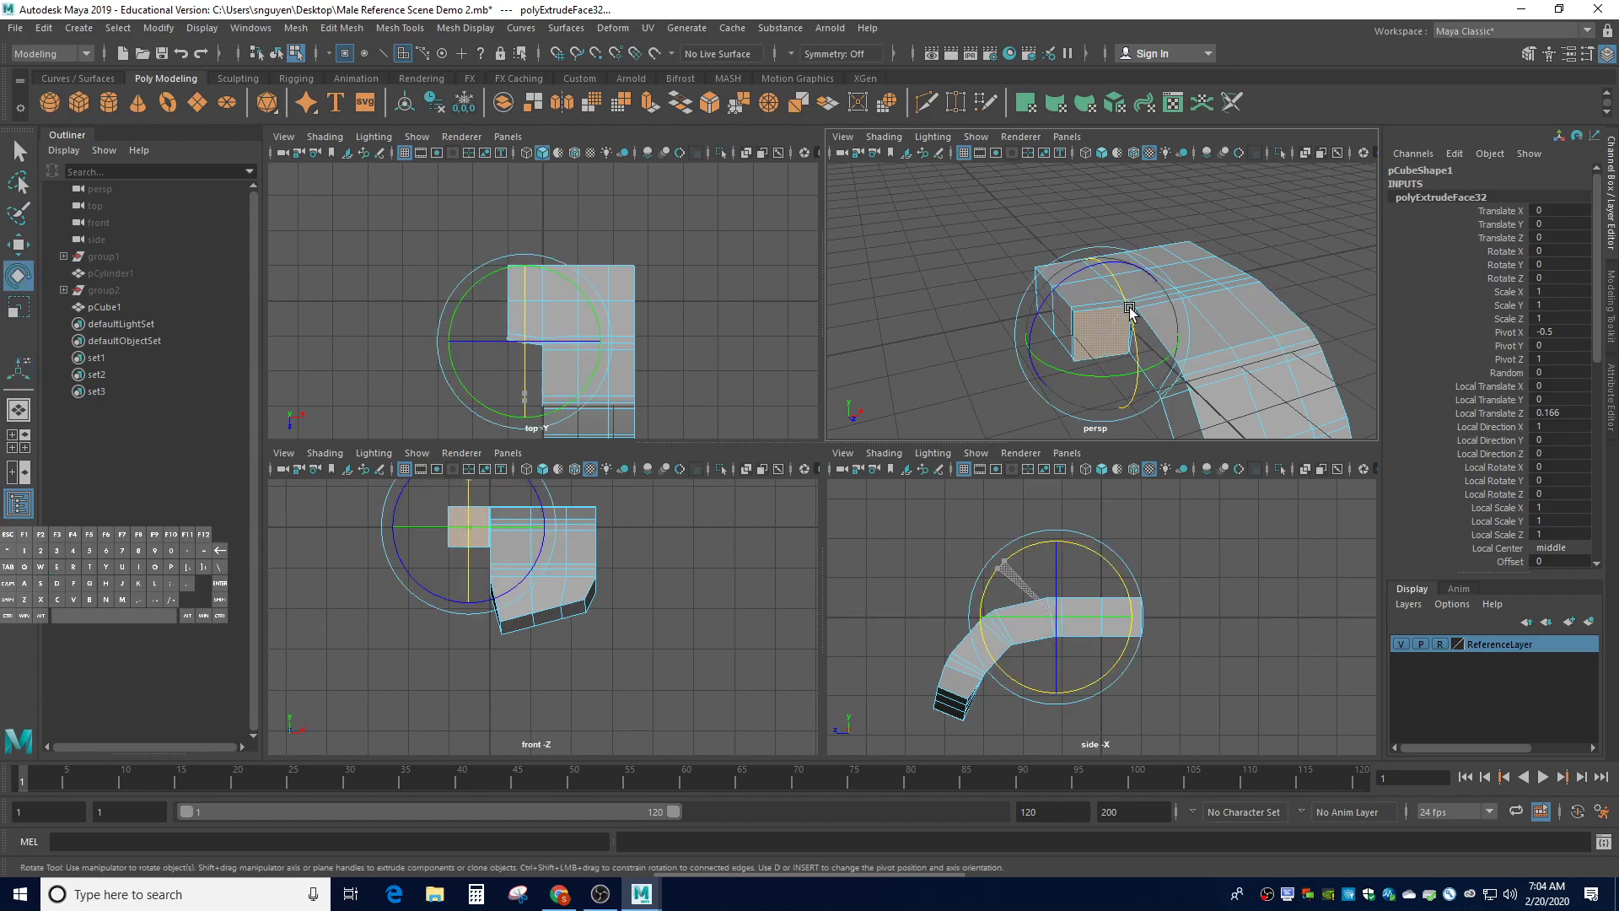
drag(1131, 310, 1130, 314)
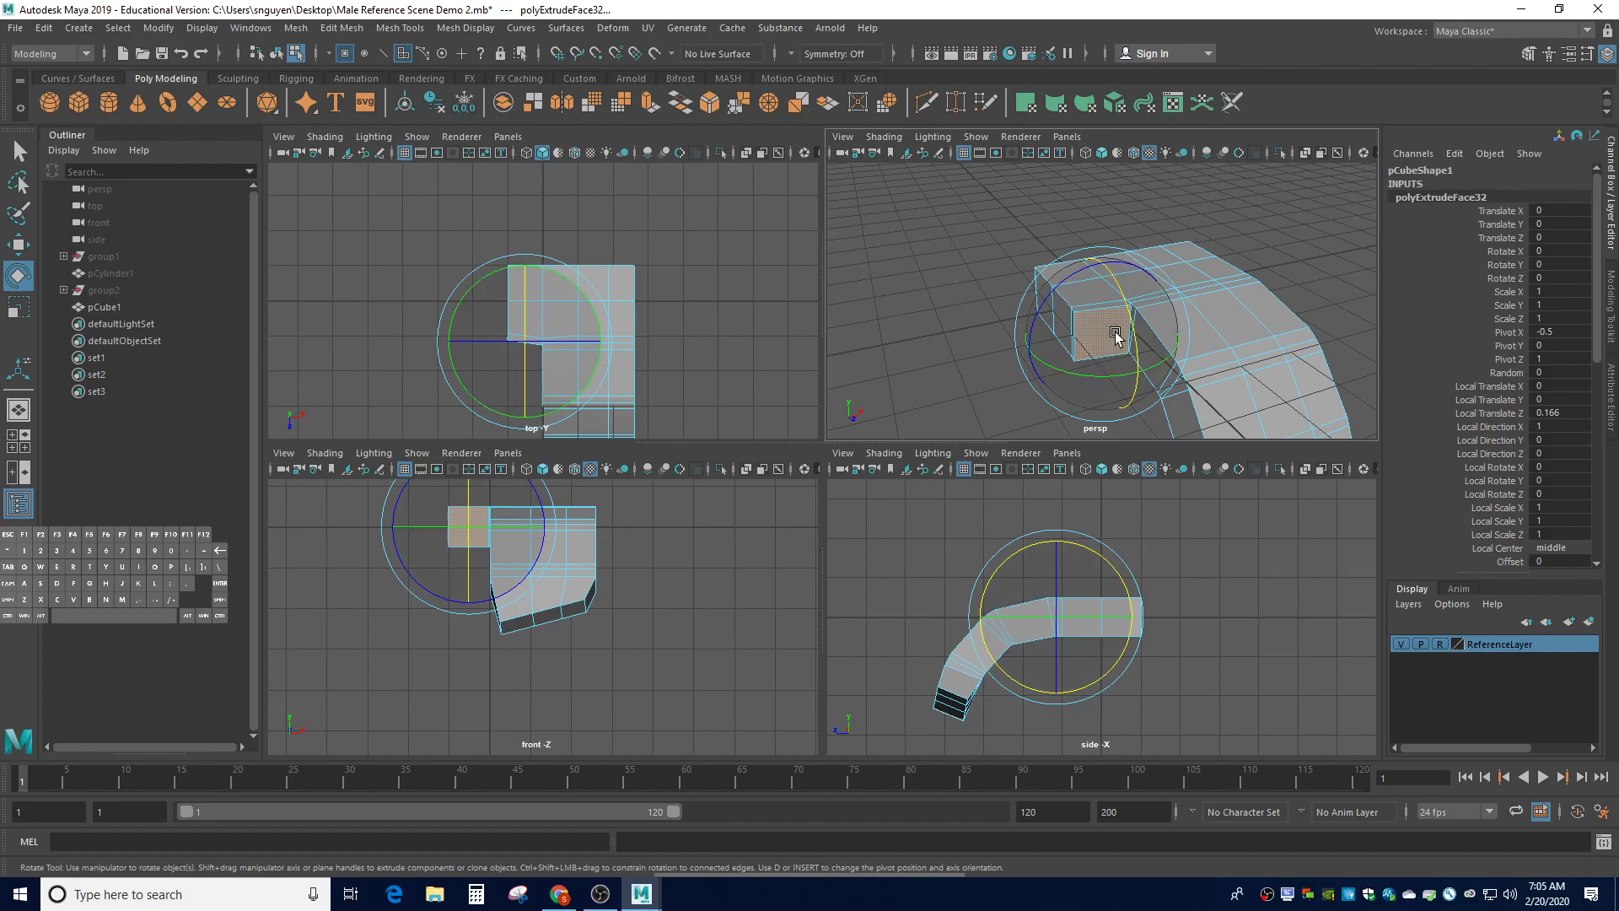
Extrude the side block's front face again by about 0.199
key(ctrl)
key(ctrl+e)
drag(1106, 356, 1113, 364)
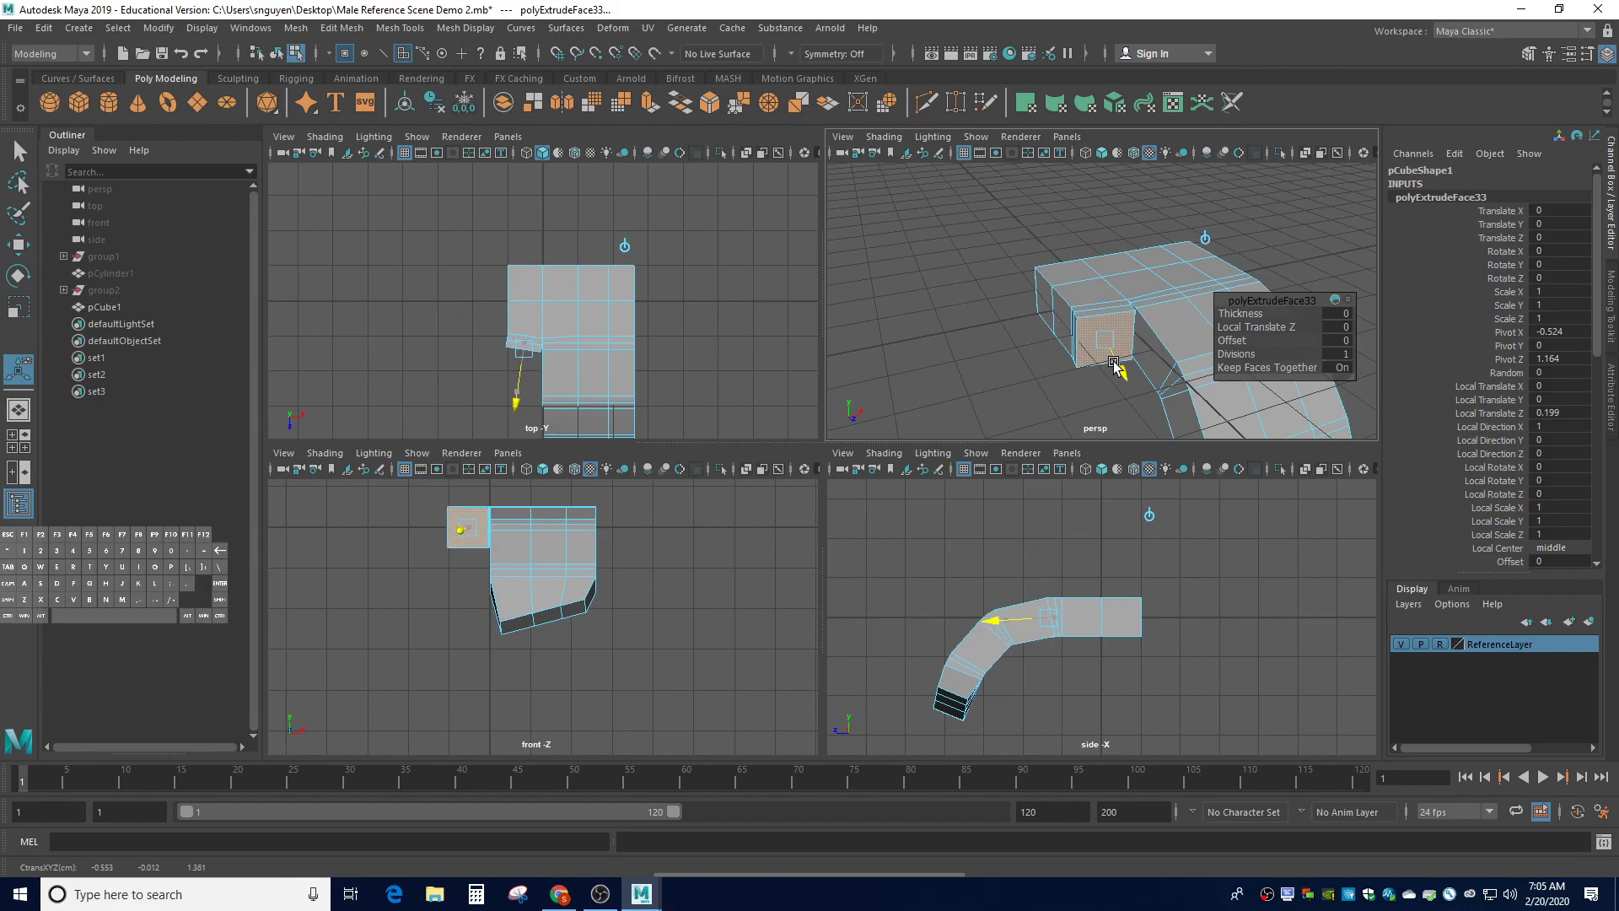
drag(1115, 363, 1114, 363)
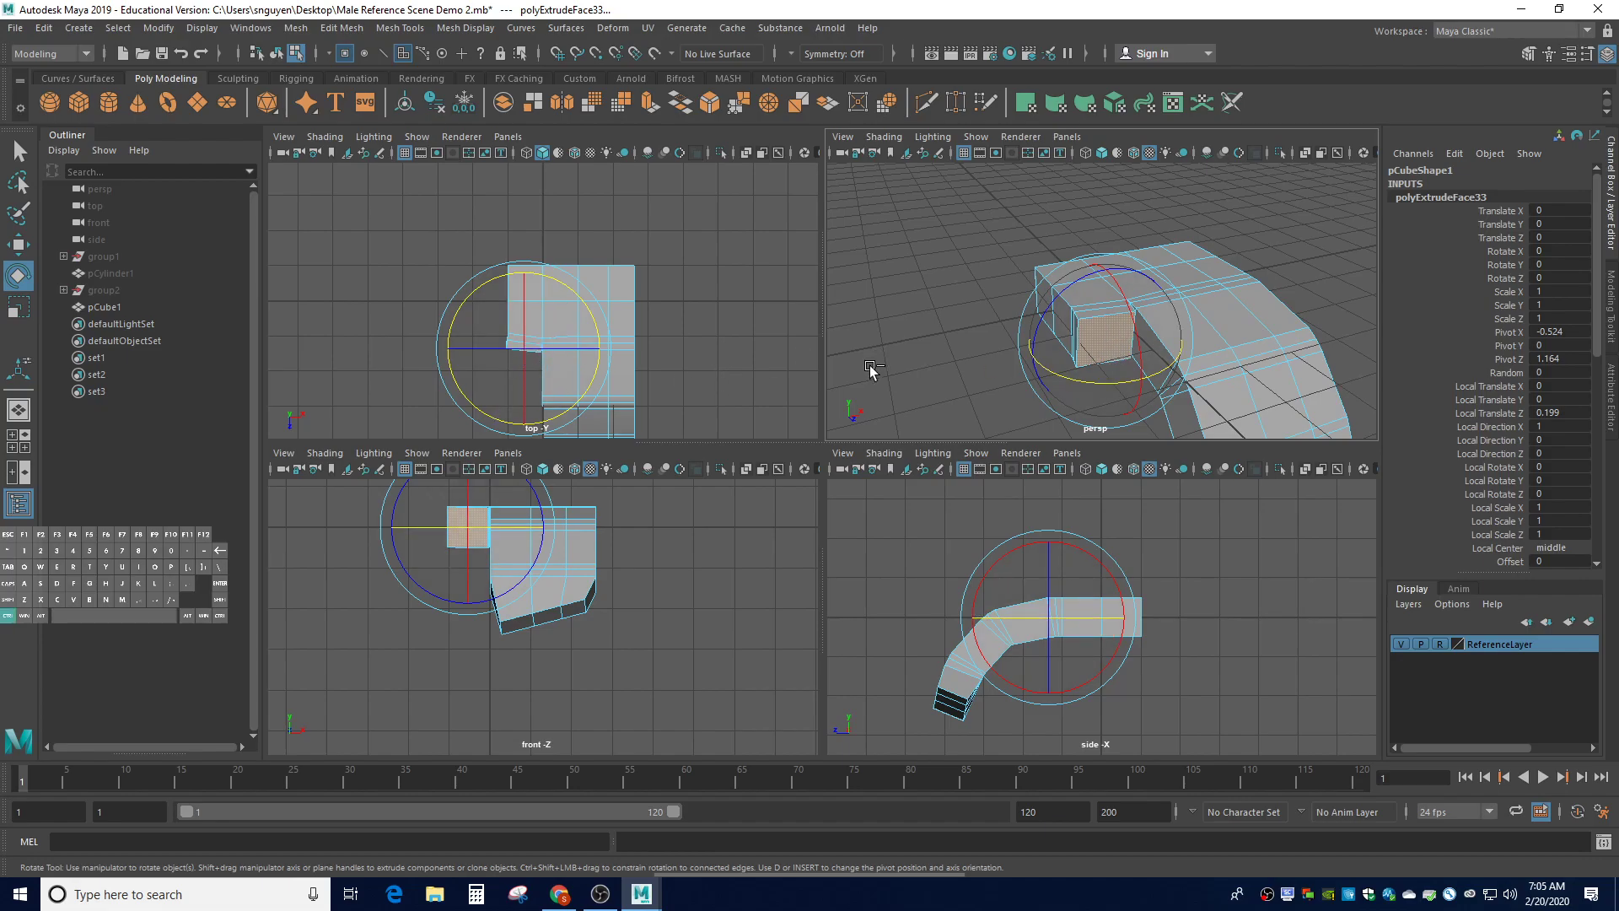
Extrude the side block's front face to a Local Translate Z of about 1.23 and rotate its end downward about X
key(ctrl+e)
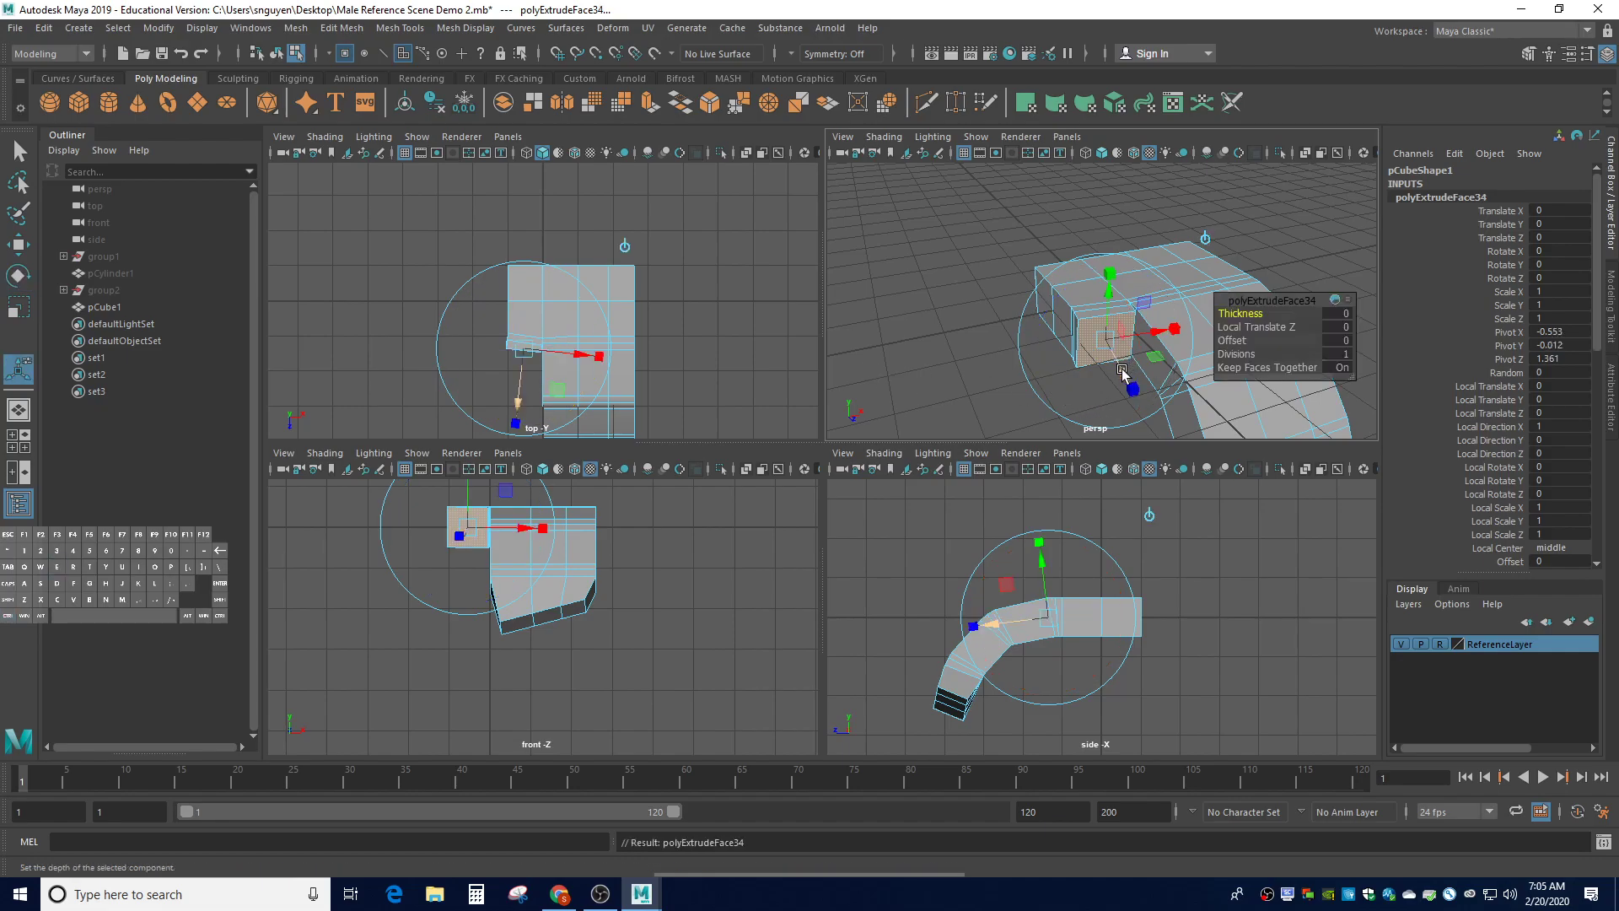
click(1127, 381)
drag(1126, 381, 1155, 426)
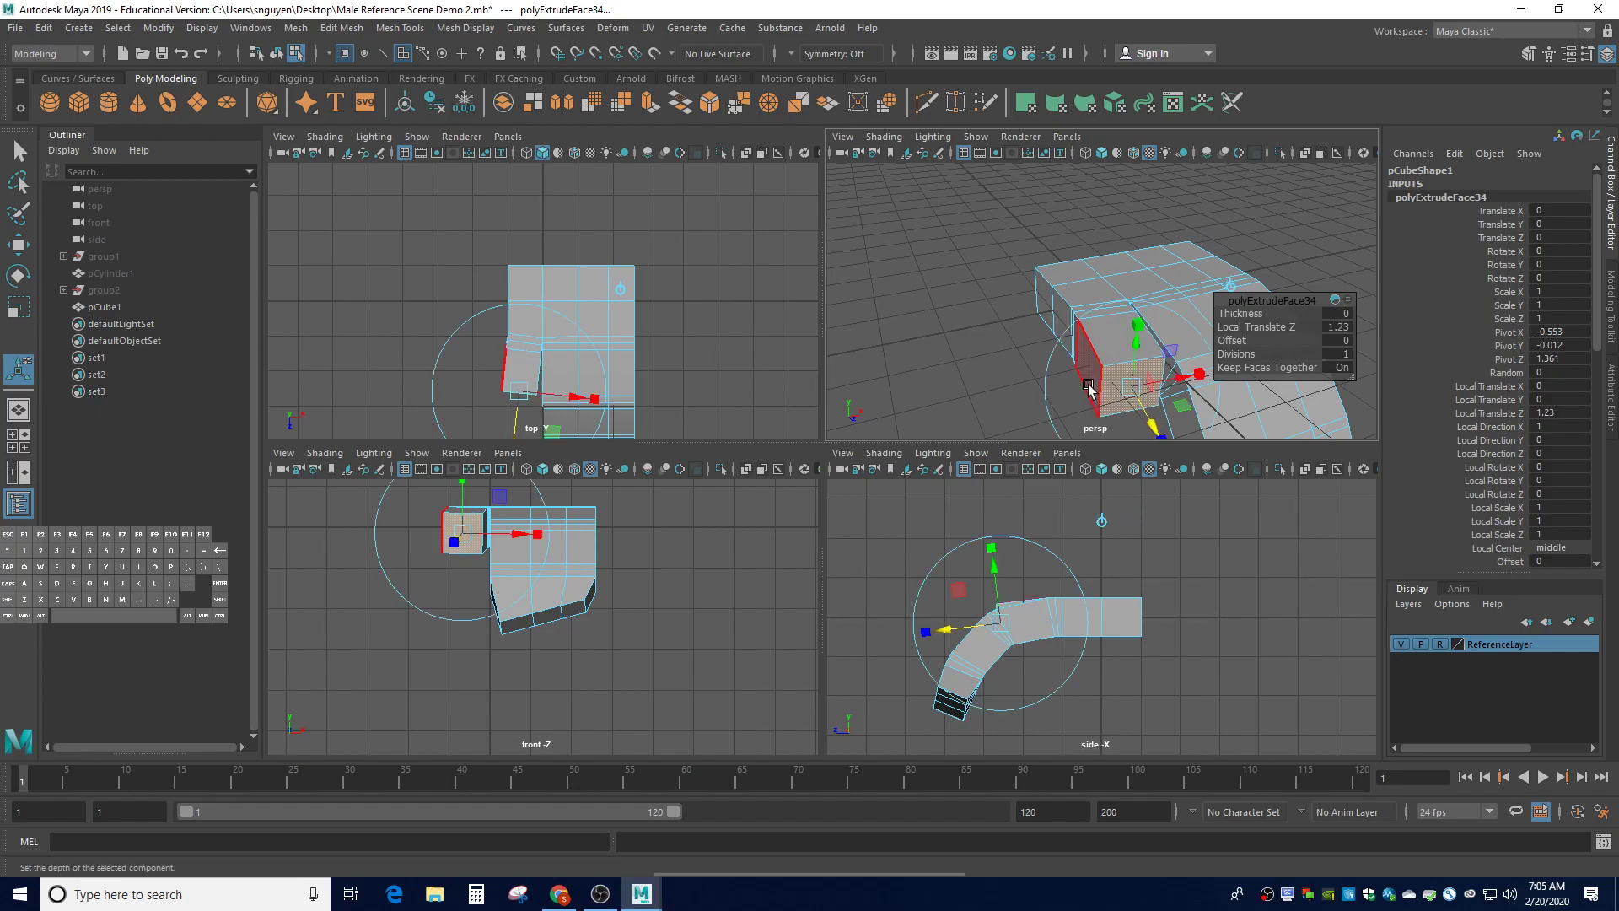
scroll(1122, 393, down, 2)
key(e)
drag(1145, 337, 1150, 344)
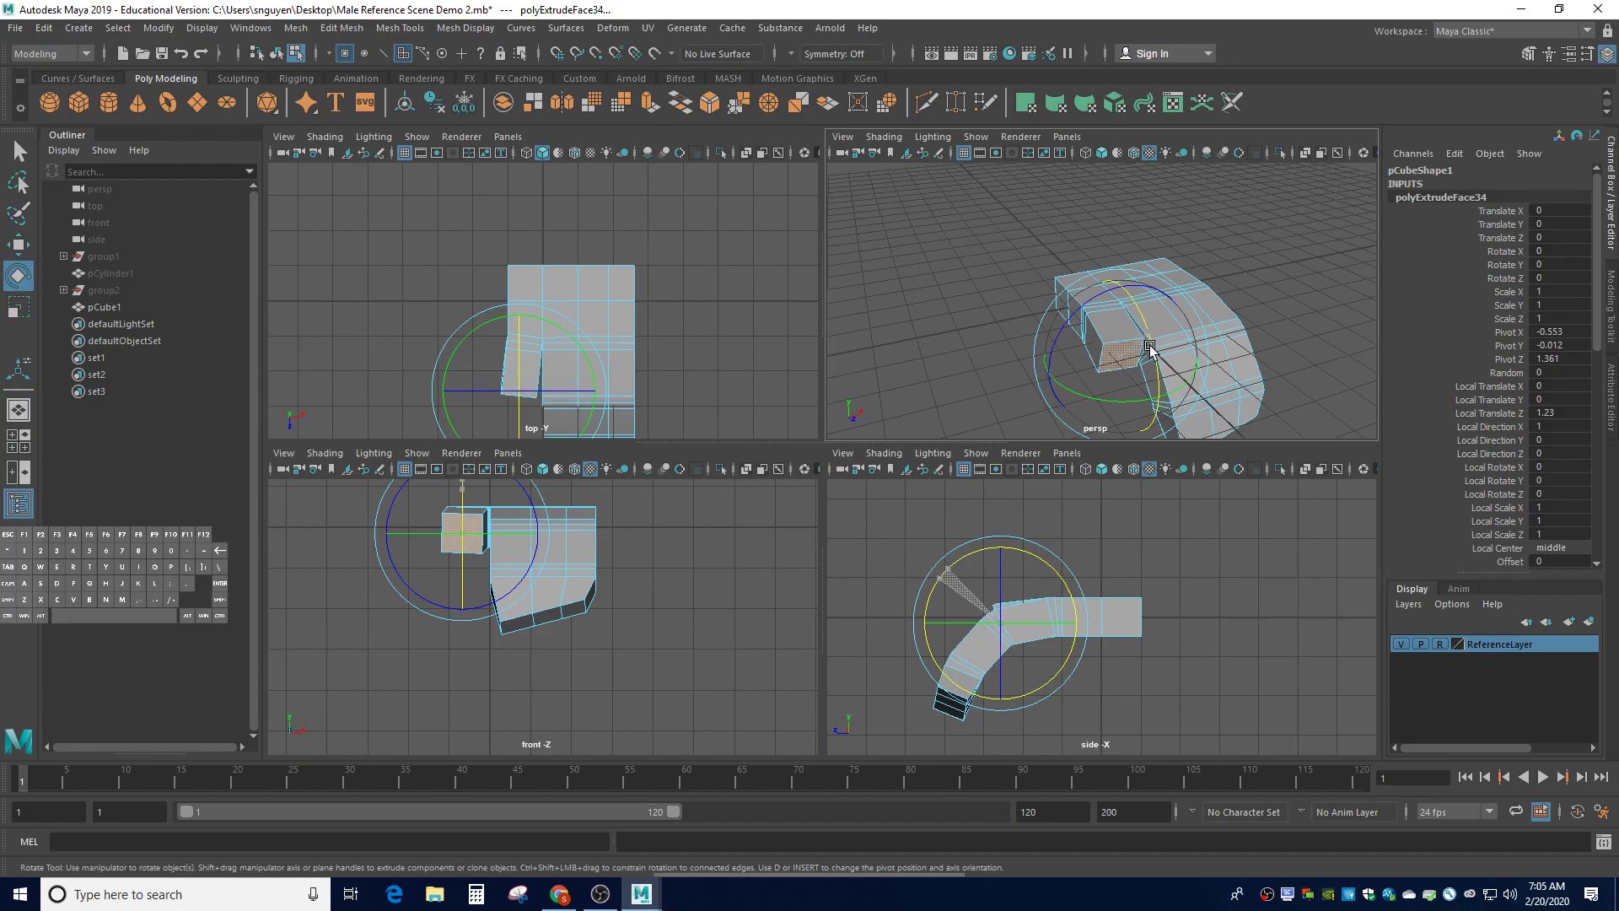
mouse_move(1150, 345)
mouse_down()
mouse_move(1158, 378)
mouse_move(1157, 355)
mouse_move(1131, 359)
mouse_up()
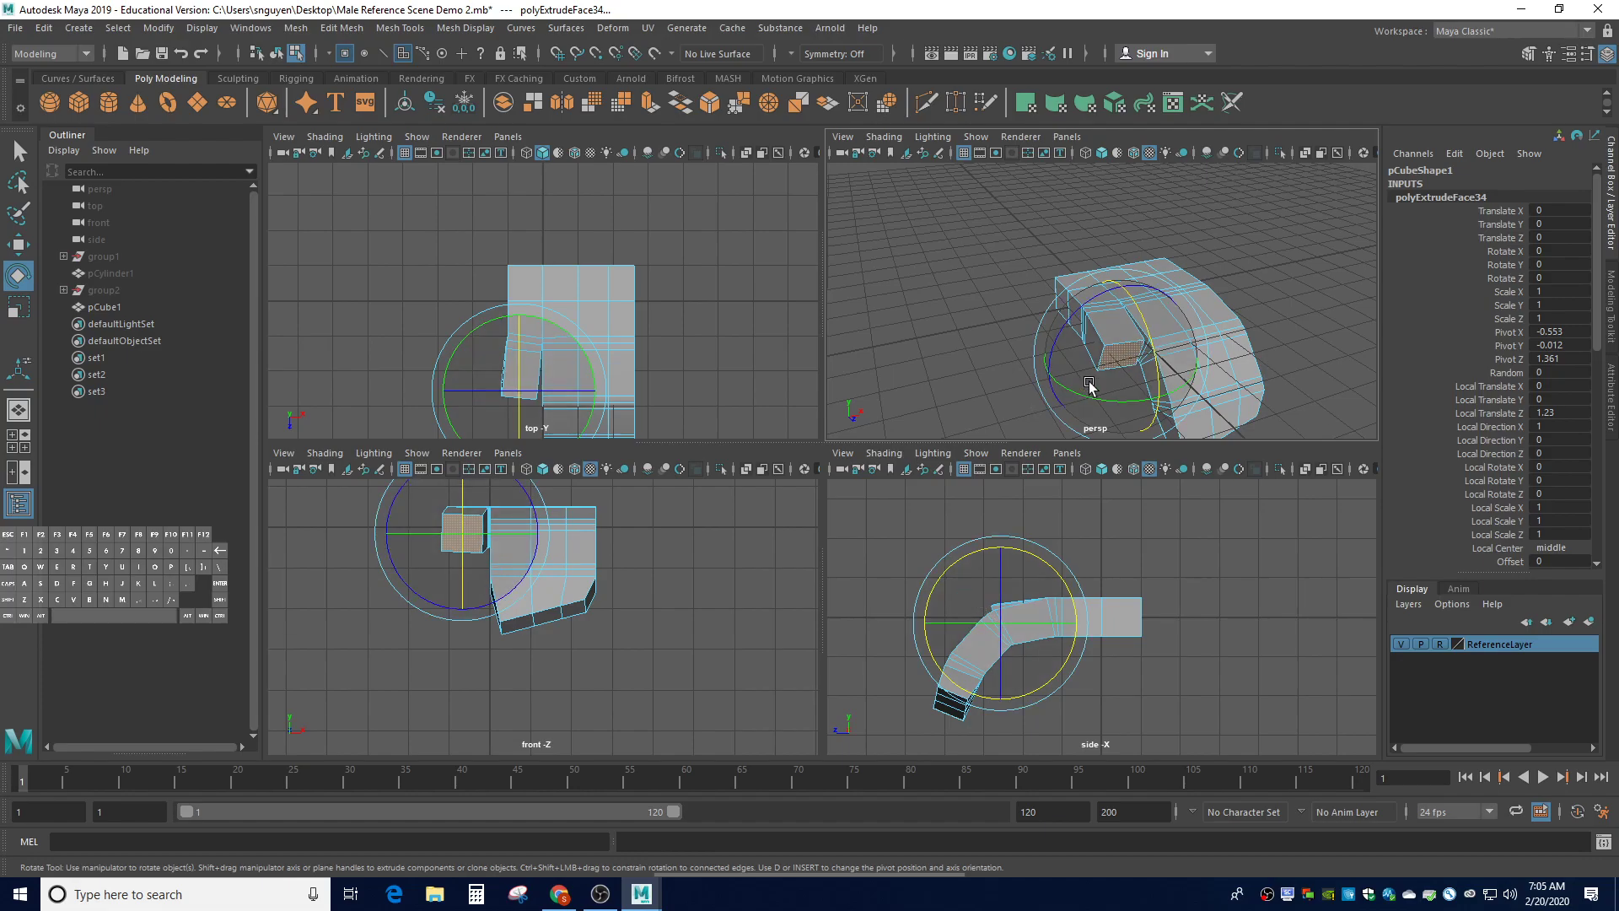
Extrude the small limb's end face by about 0.211 and rotate it further downward about the X axis
key(ctrl)
key(ctrl+e)
drag(1105, 388, 1132, 382)
click(1132, 384)
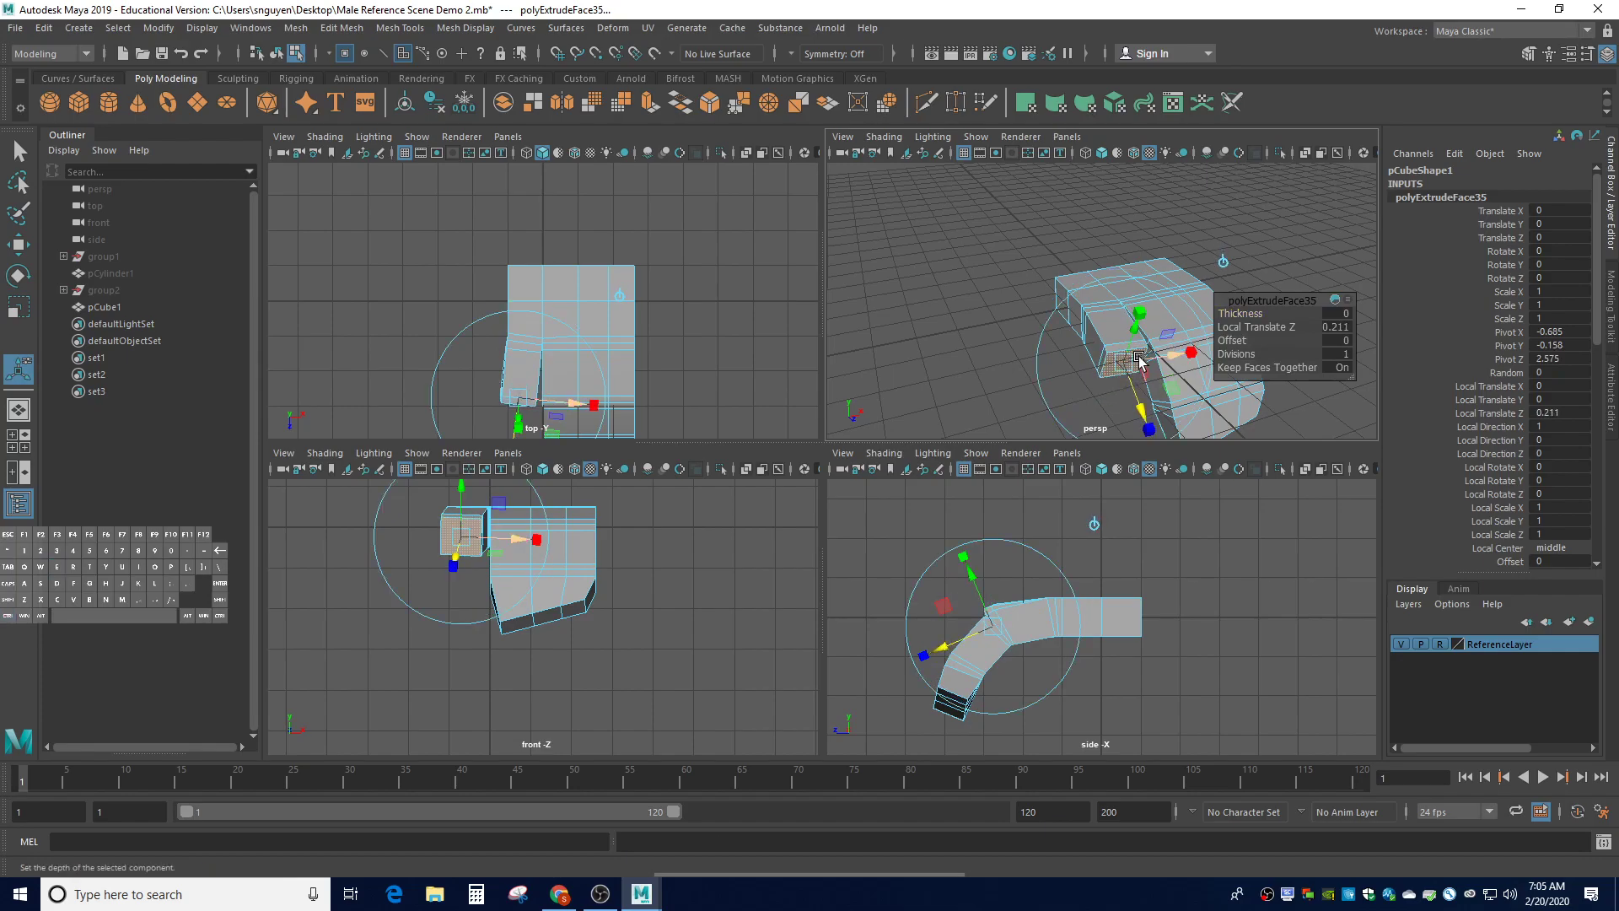
key(e)
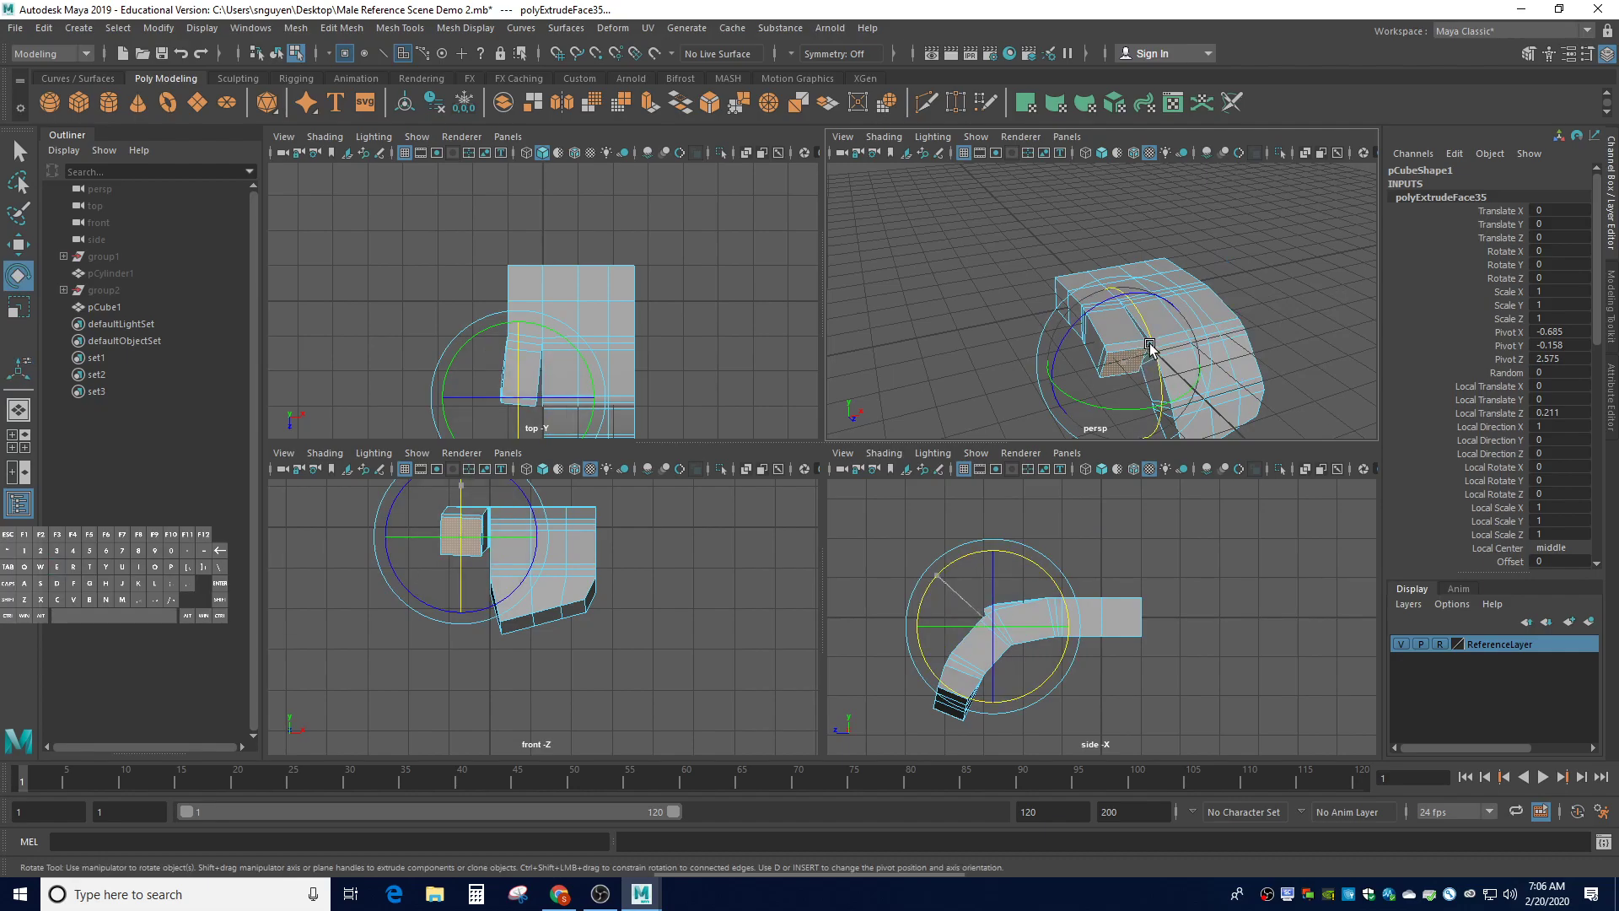
drag(1155, 352, 1157, 361)
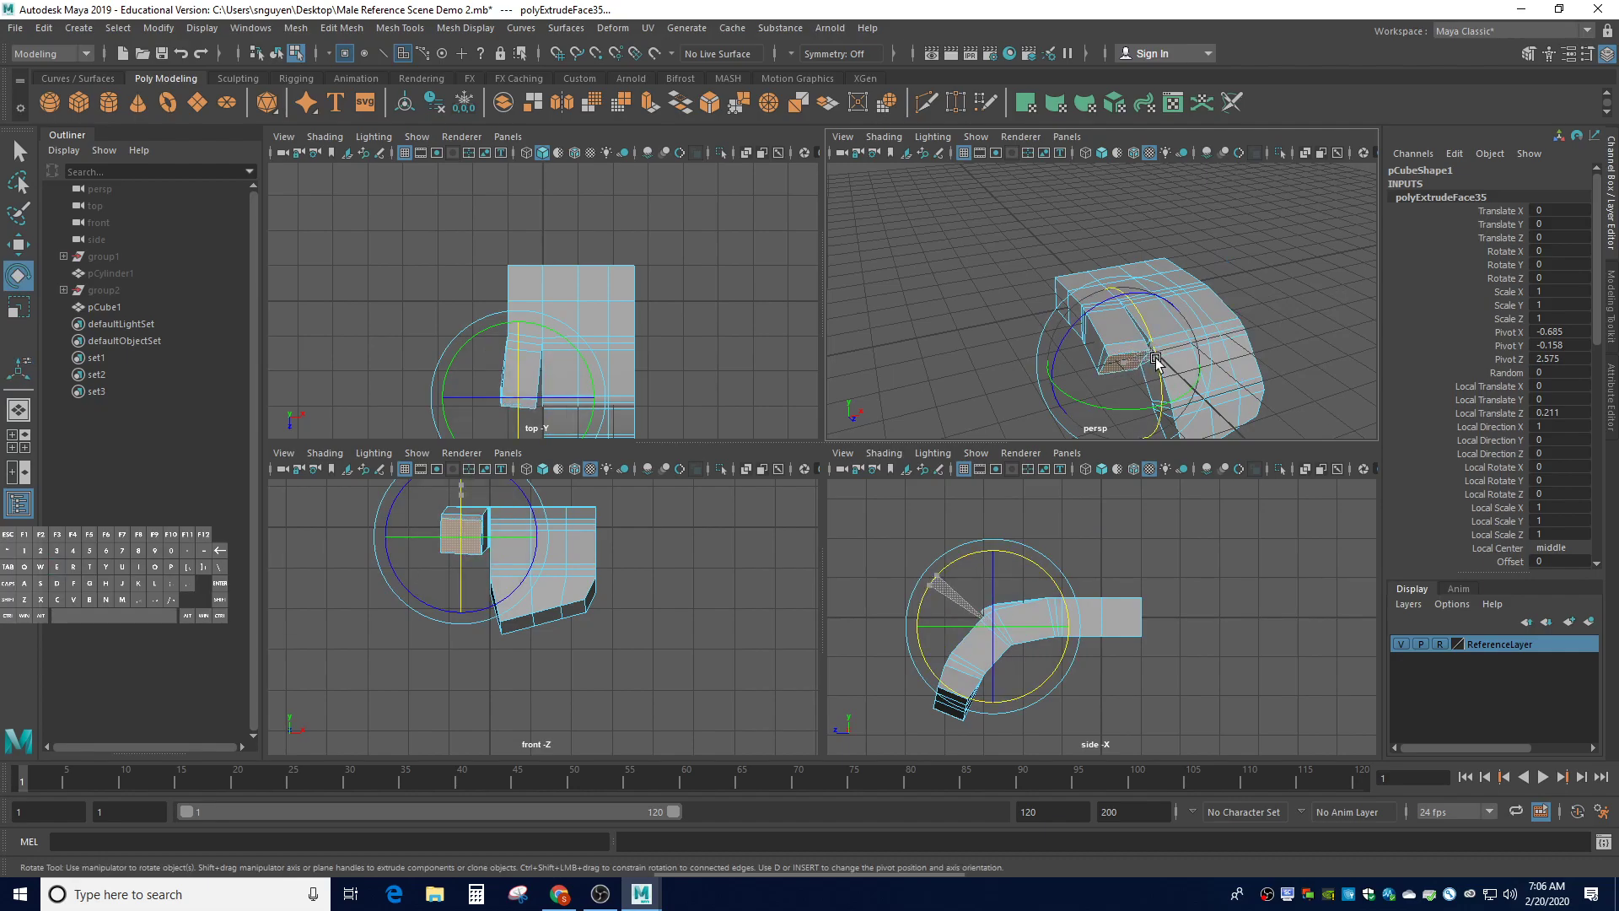
Extrude the small limb's end face by about 0.183
key(ctrl+e)
drag(1134, 389, 1135, 399)
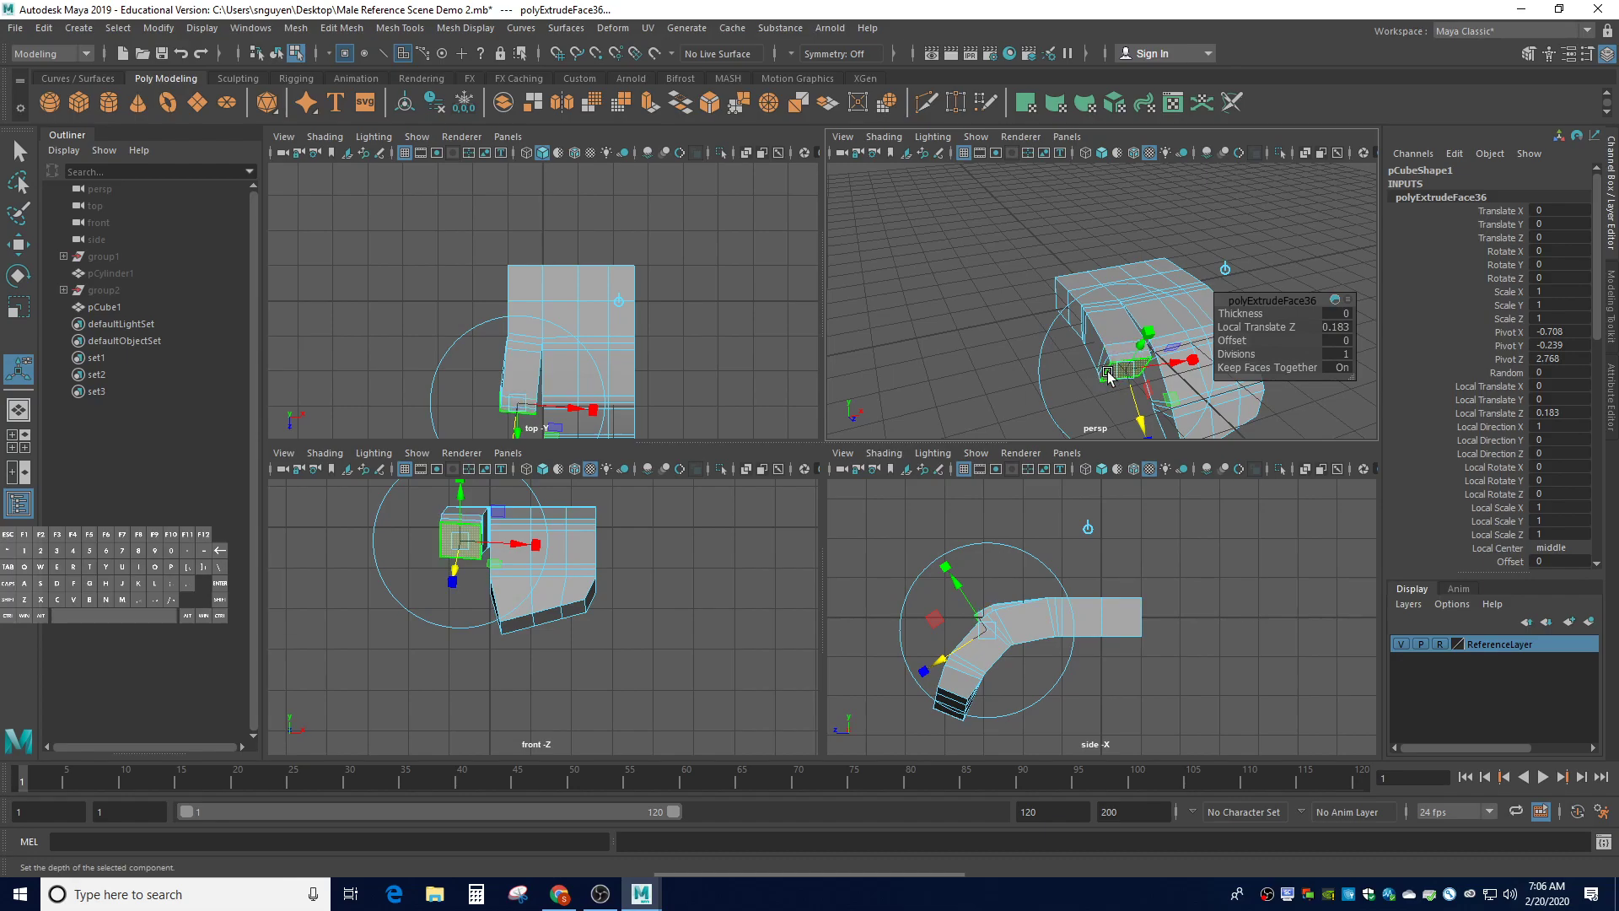
Try to move the lower edge of the small limb's end face, ending with the end face selected again
scroll(1125, 391, up, 2)
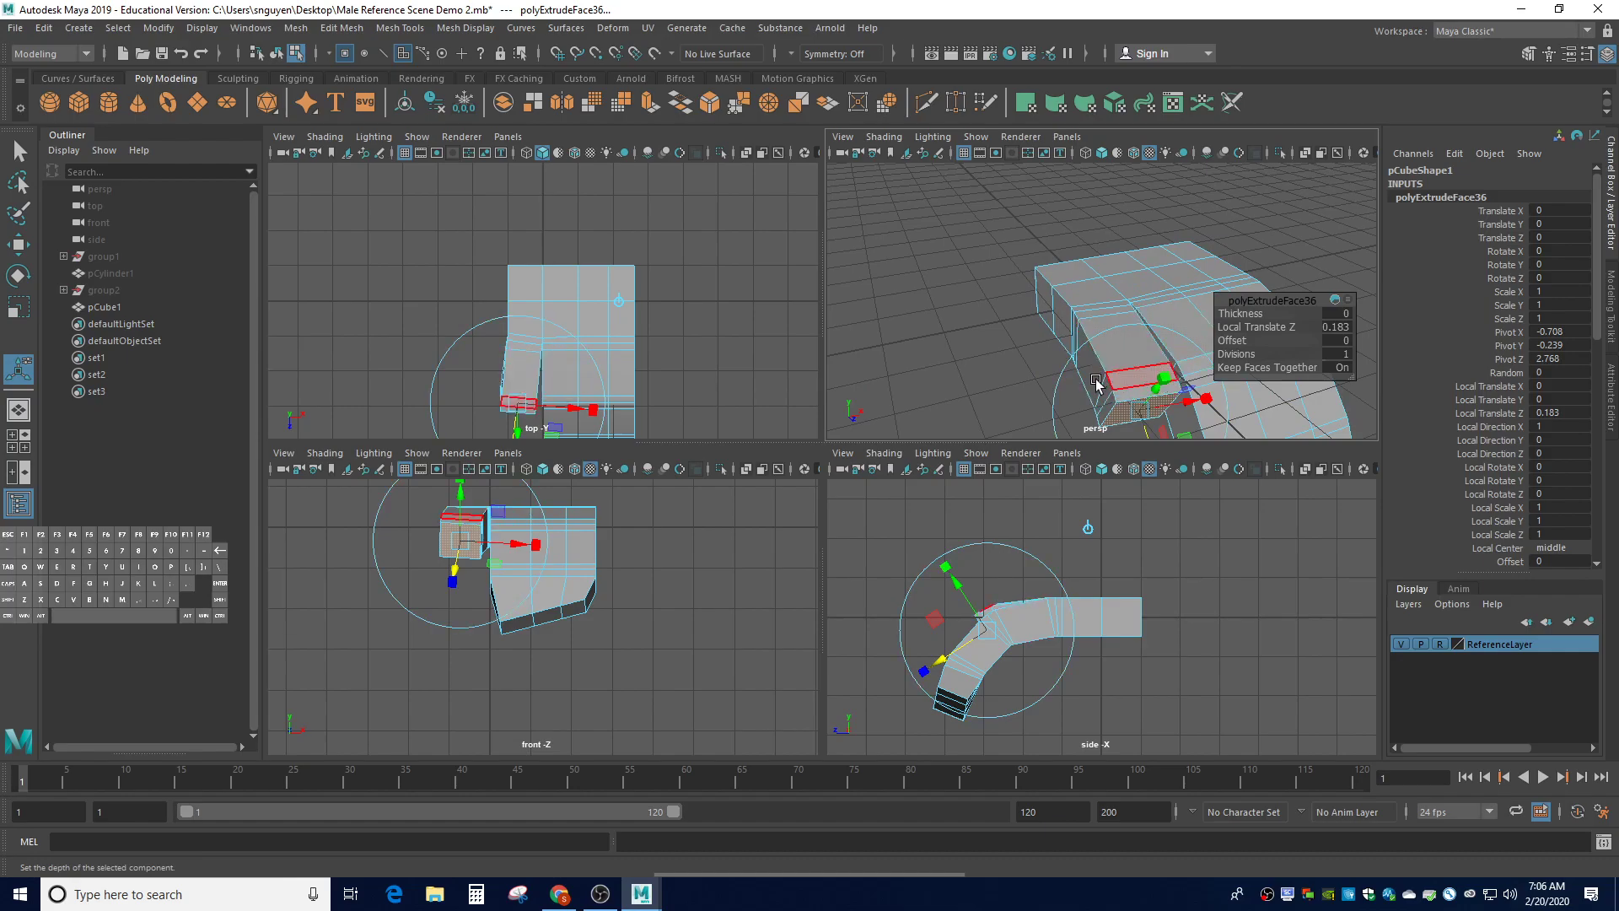
right_drag(1020, 329, 1022, 309)
click(1127, 388)
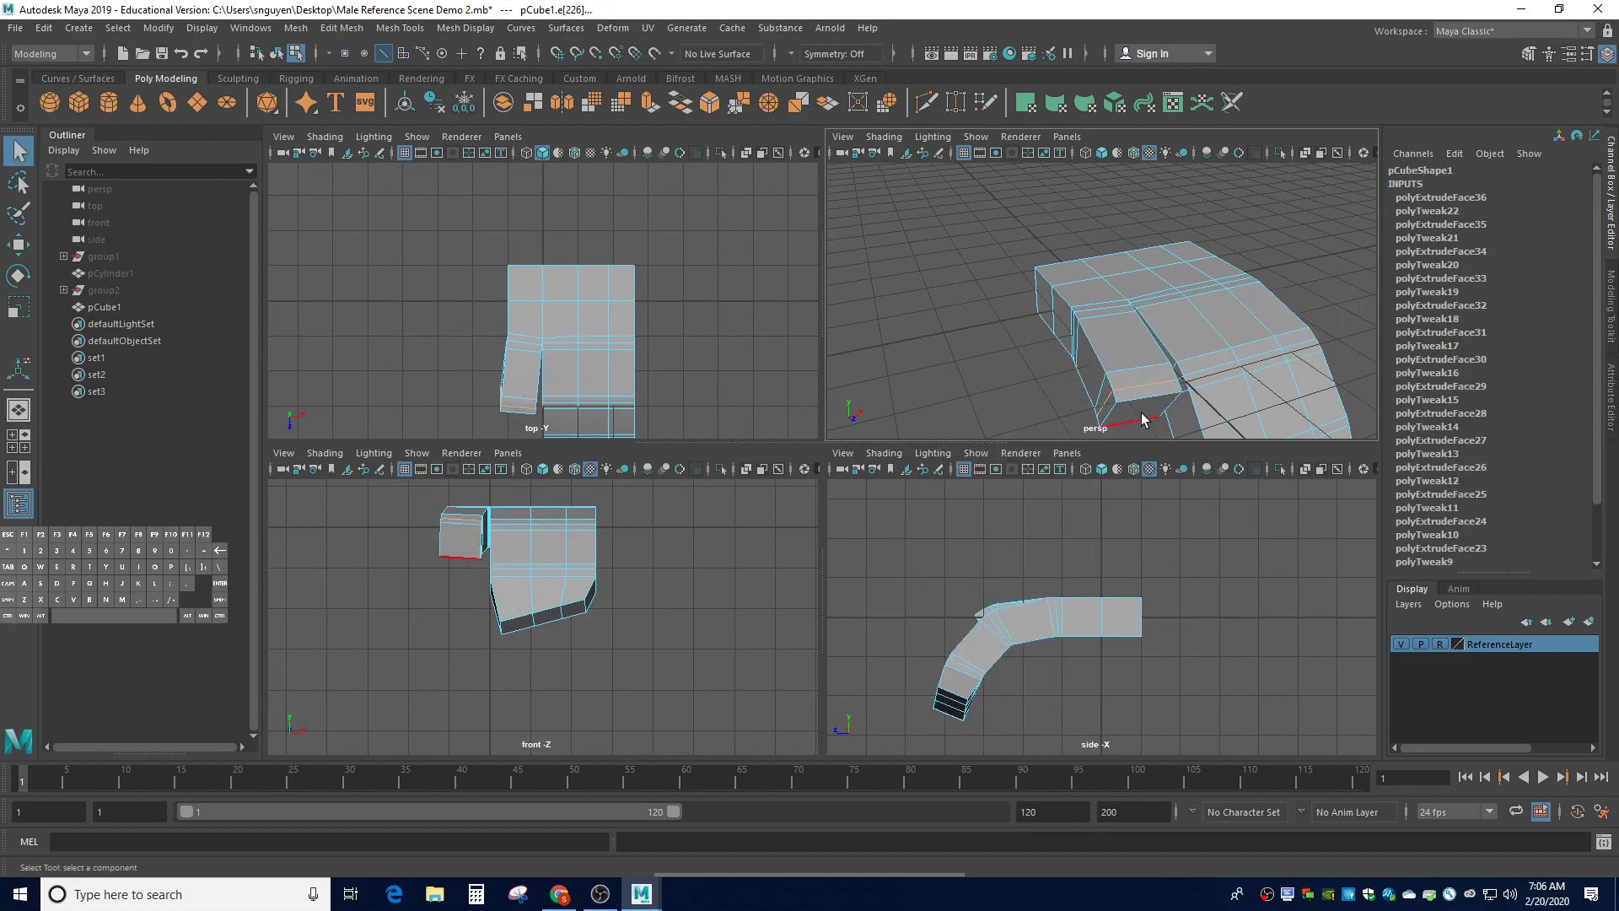
key(e)
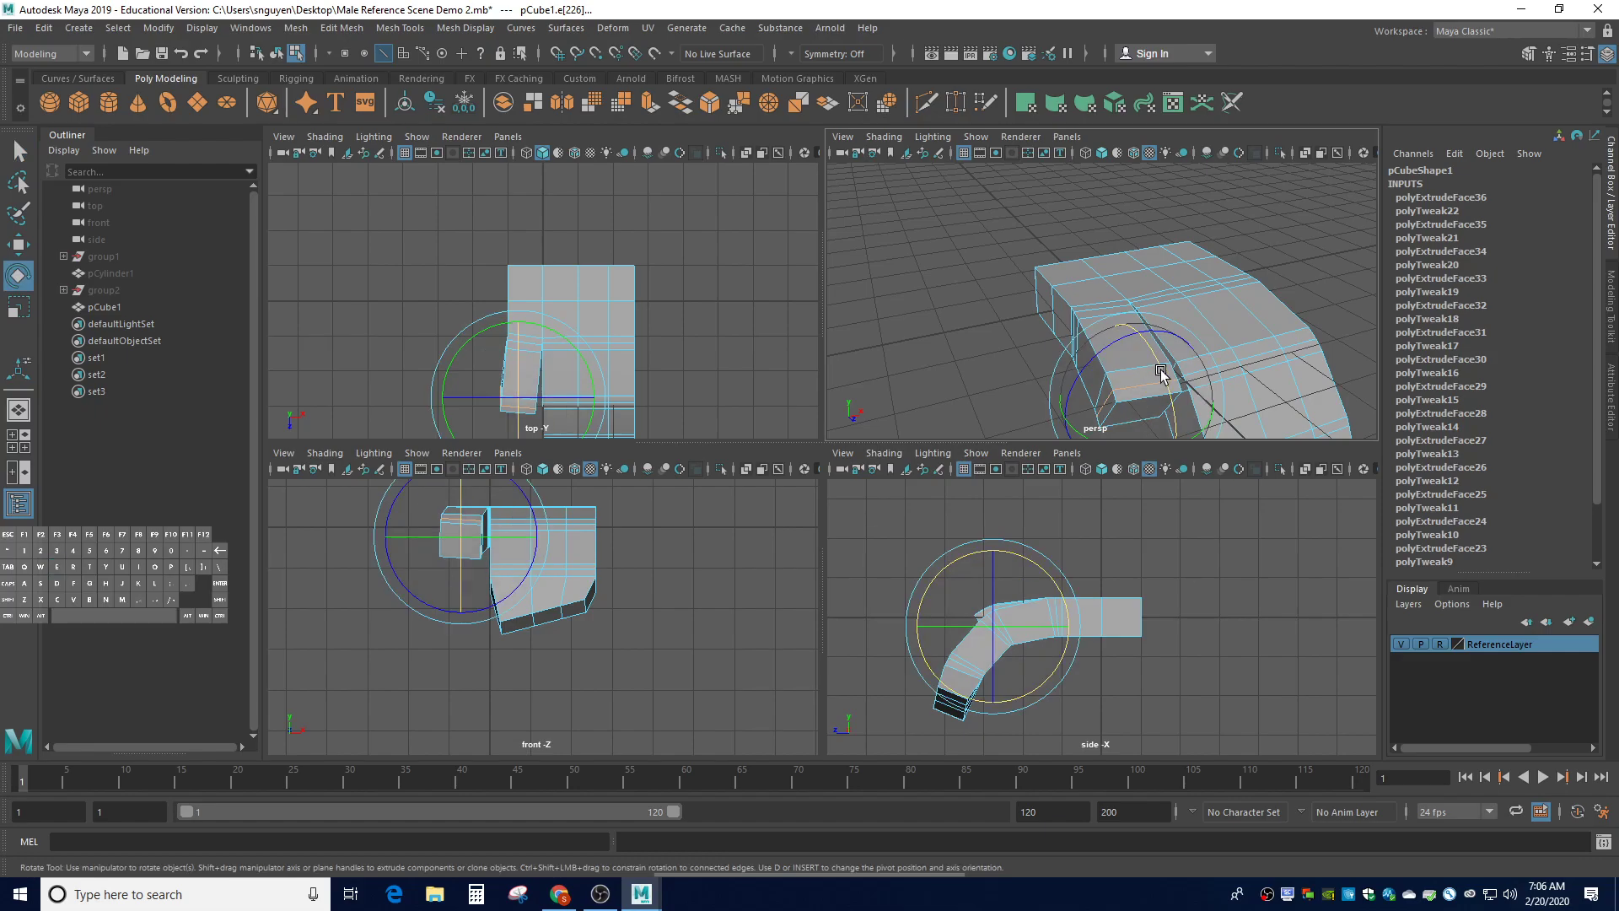
key(w)
click(1151, 419)
drag(1151, 420, 1153, 413)
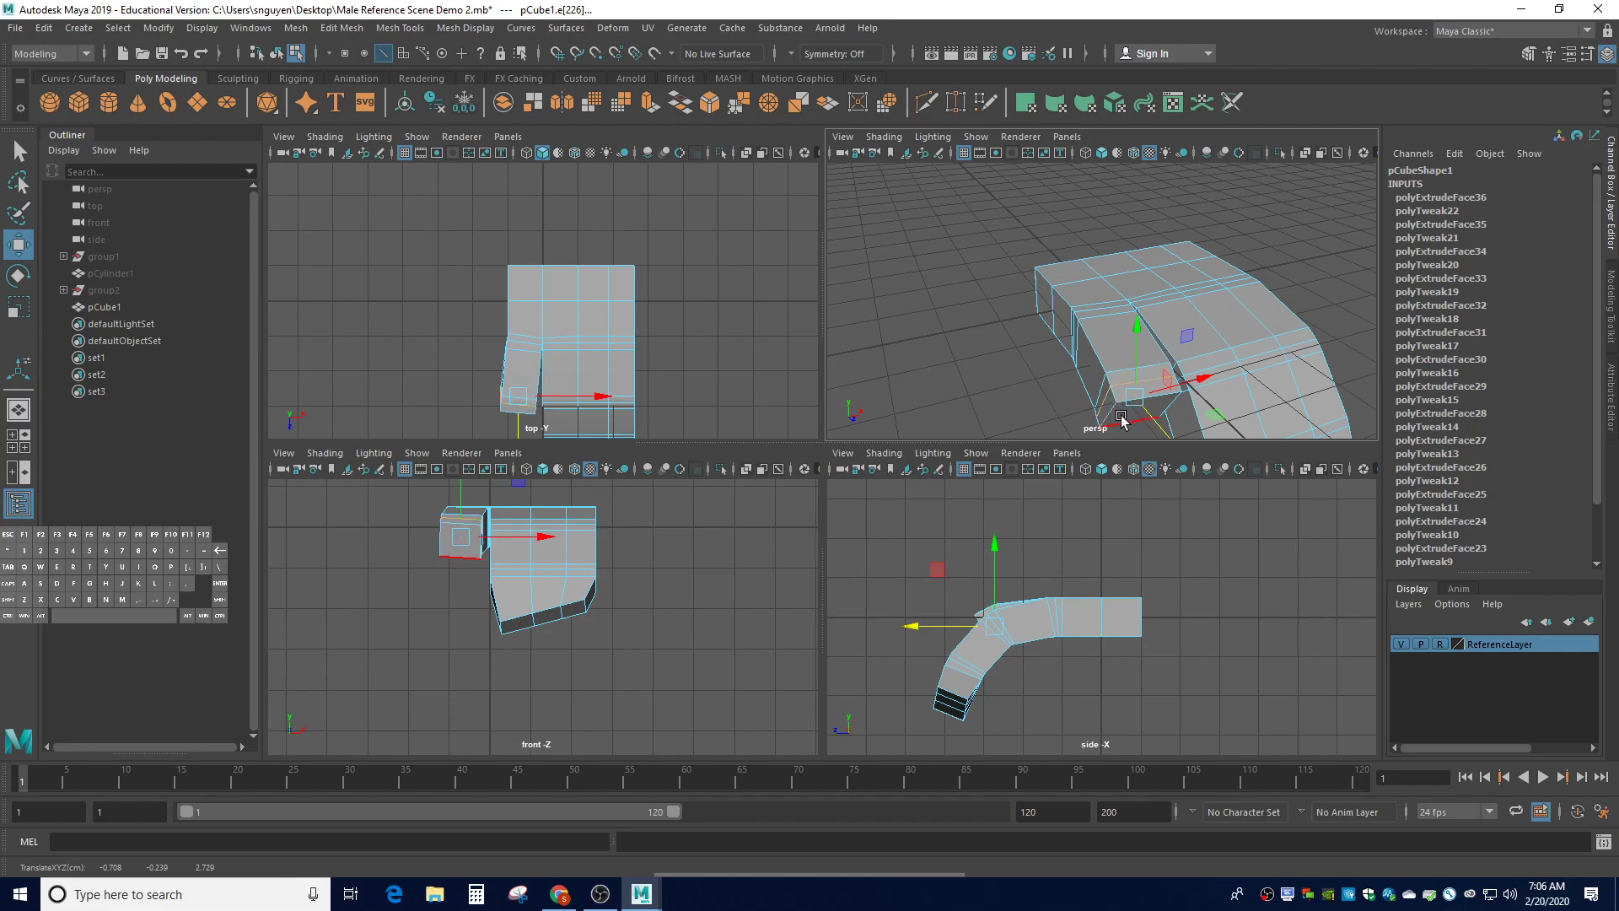
right_drag(1122, 424, 1095, 458)
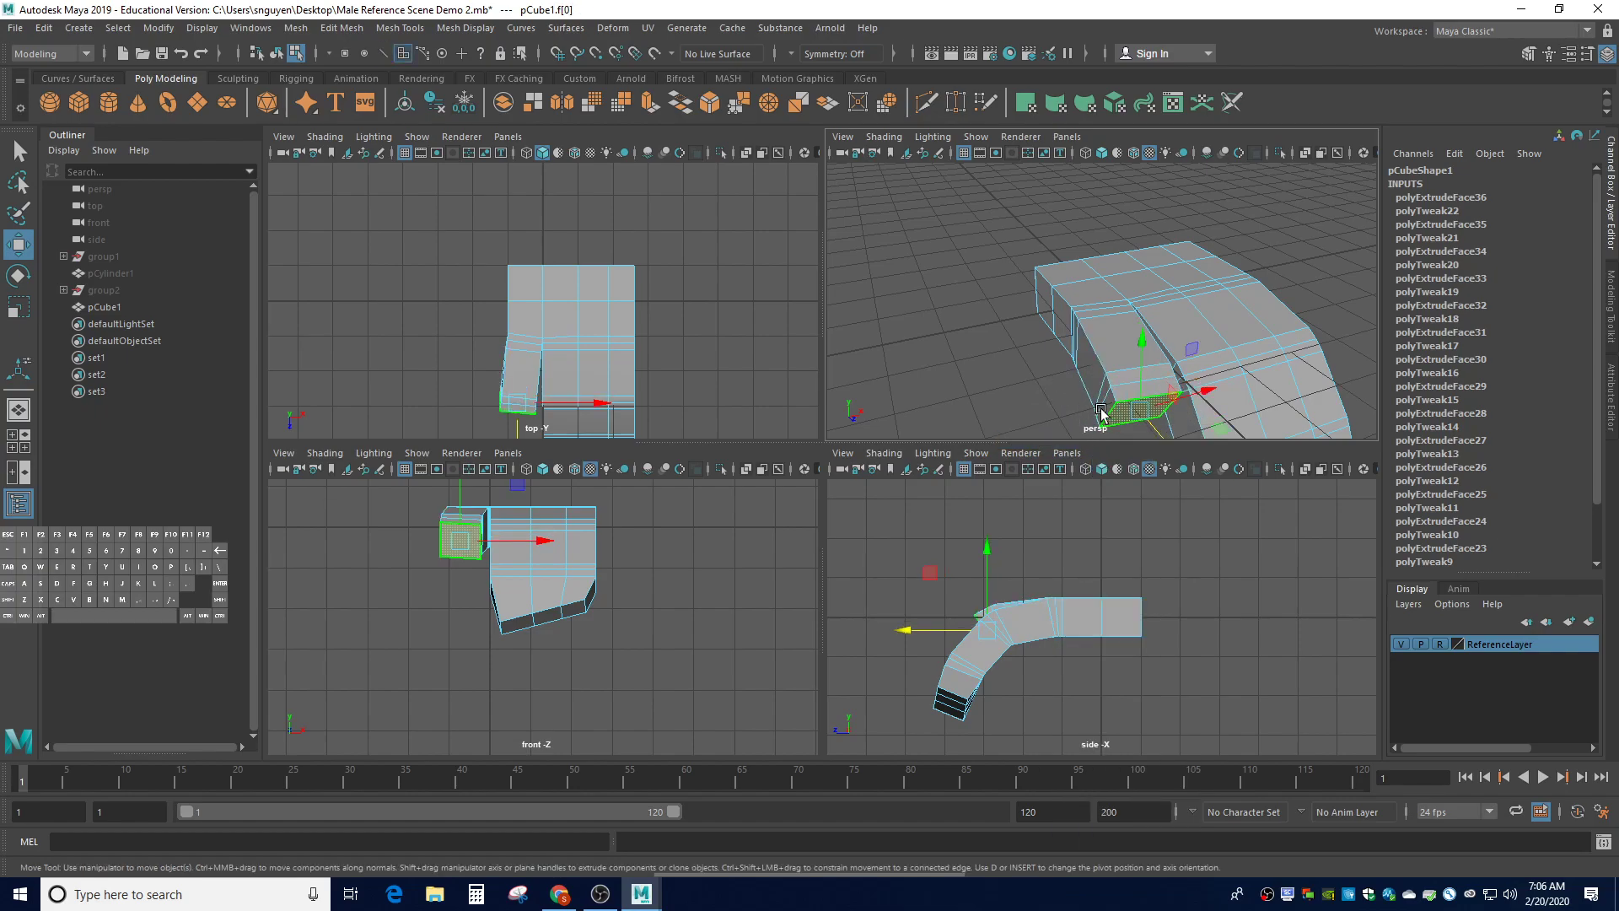
Try to extrude and rotate the small limb's end face, and undo both operations
scroll(1112, 416, down, 2)
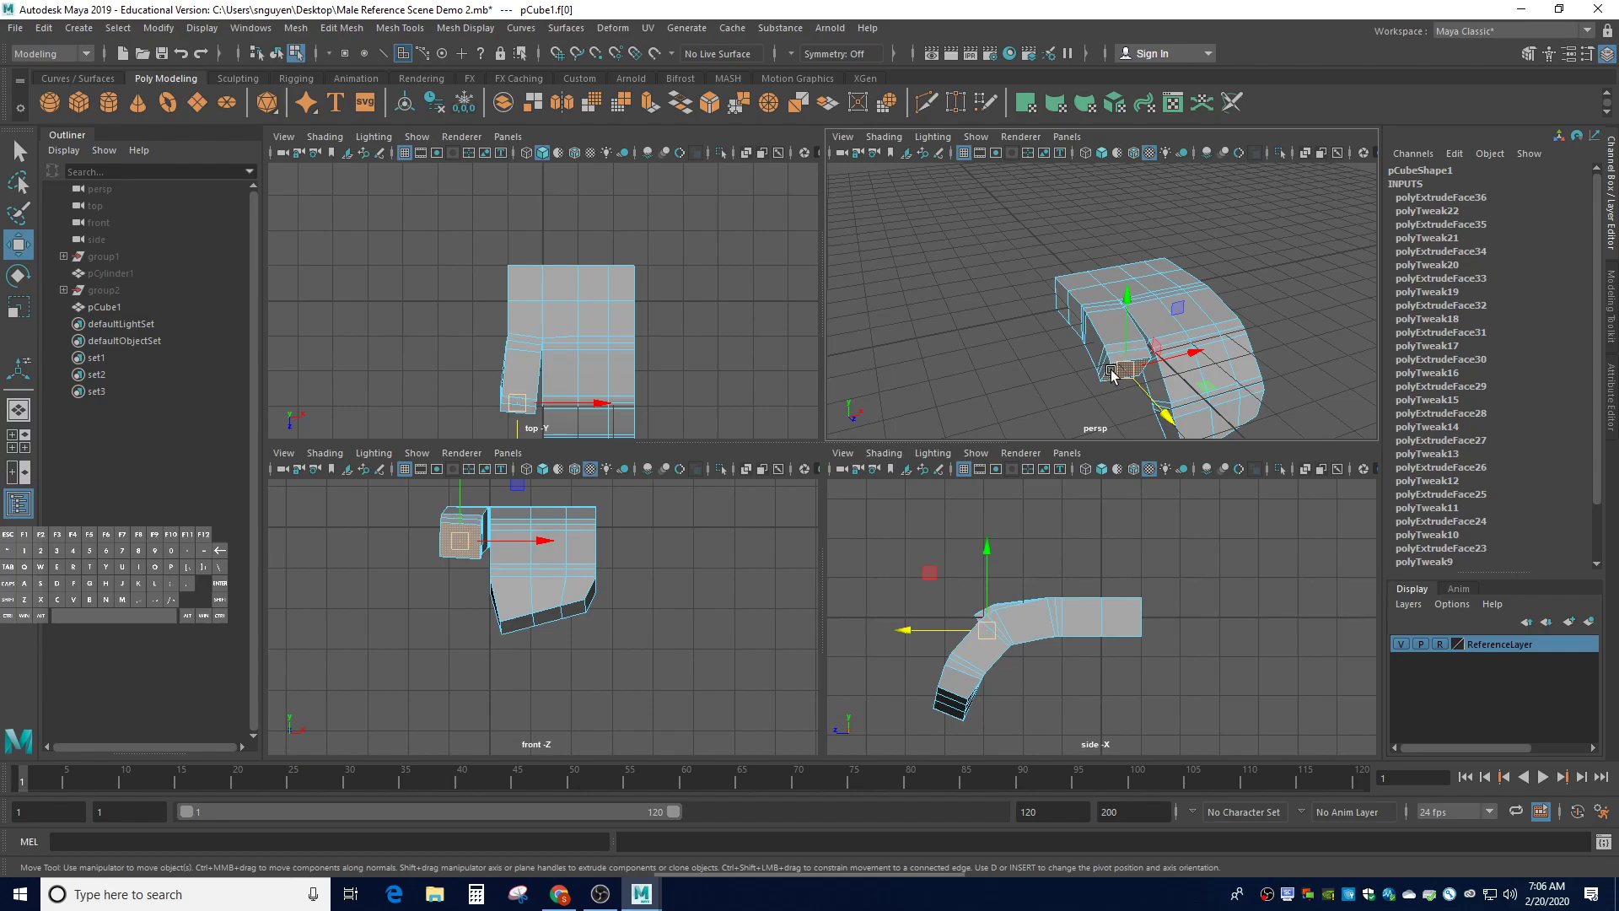
key(ctrl)
ctrl+shift+click(1101, 371)
key(ctrl+e)
drag(1135, 408, 1137, 421)
key(ctrl+z)
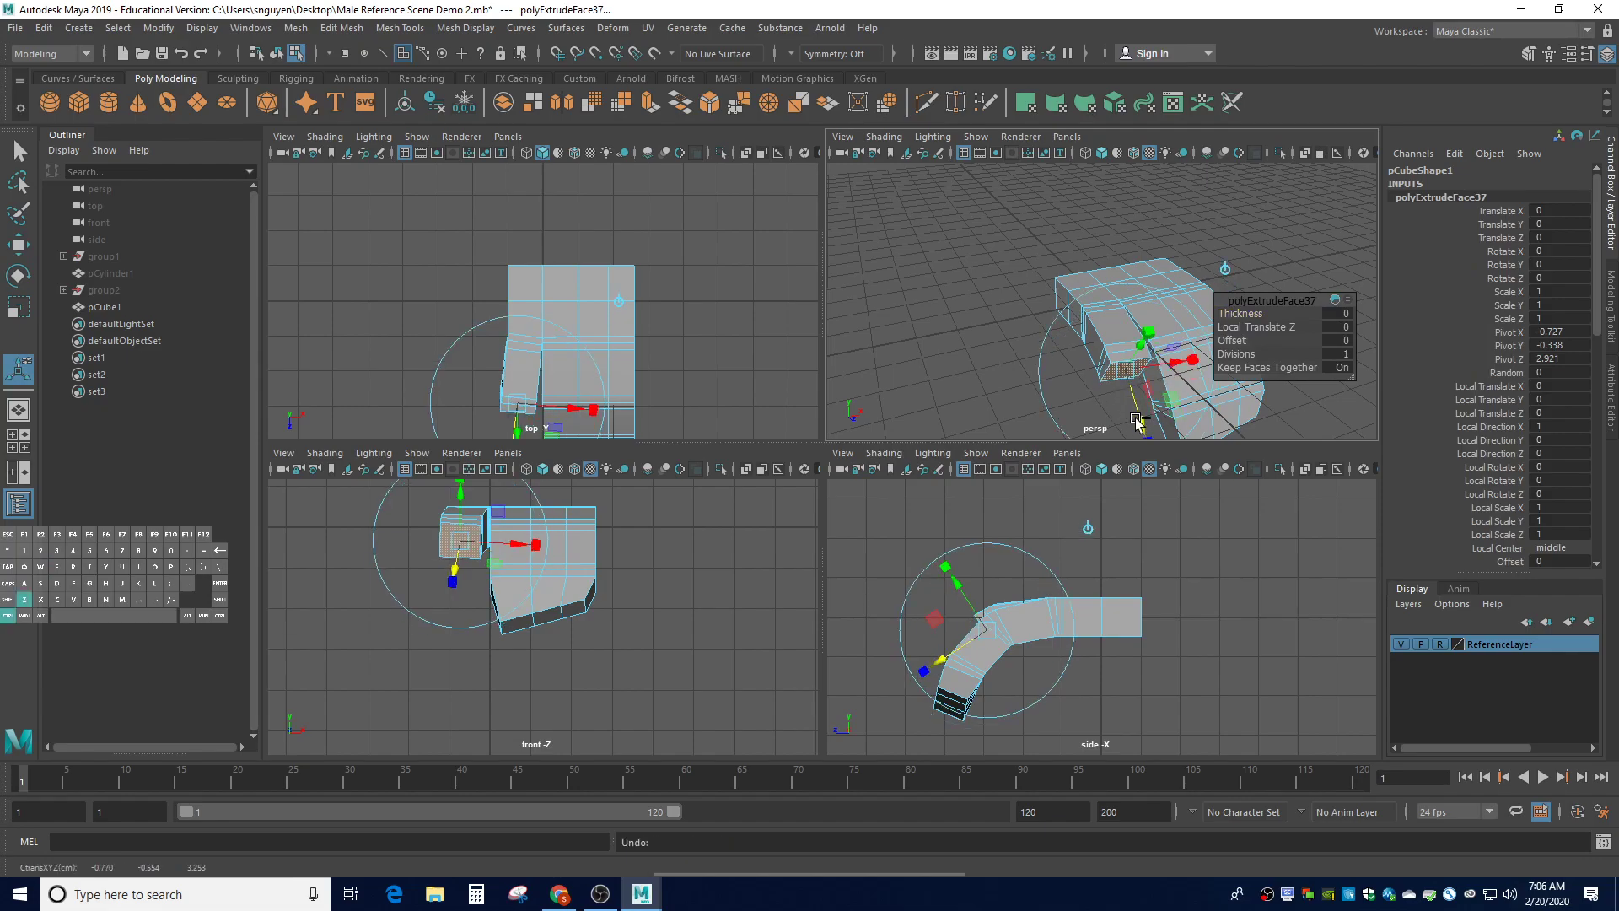
key(e)
drag(1150, 351, 1157, 359)
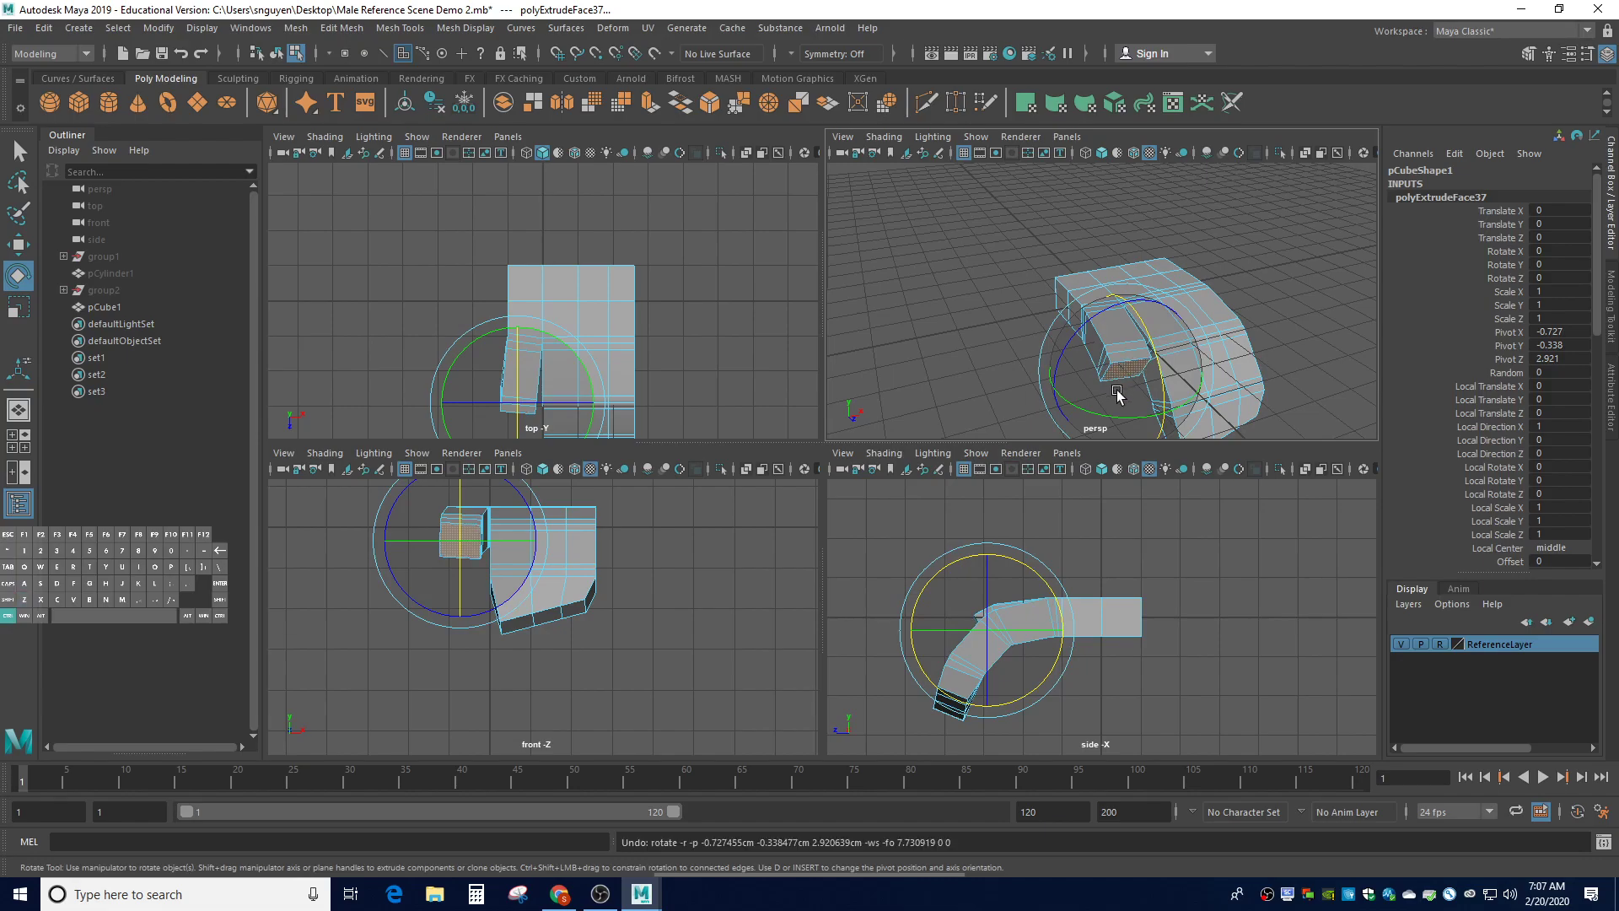
key(ctrl+z)
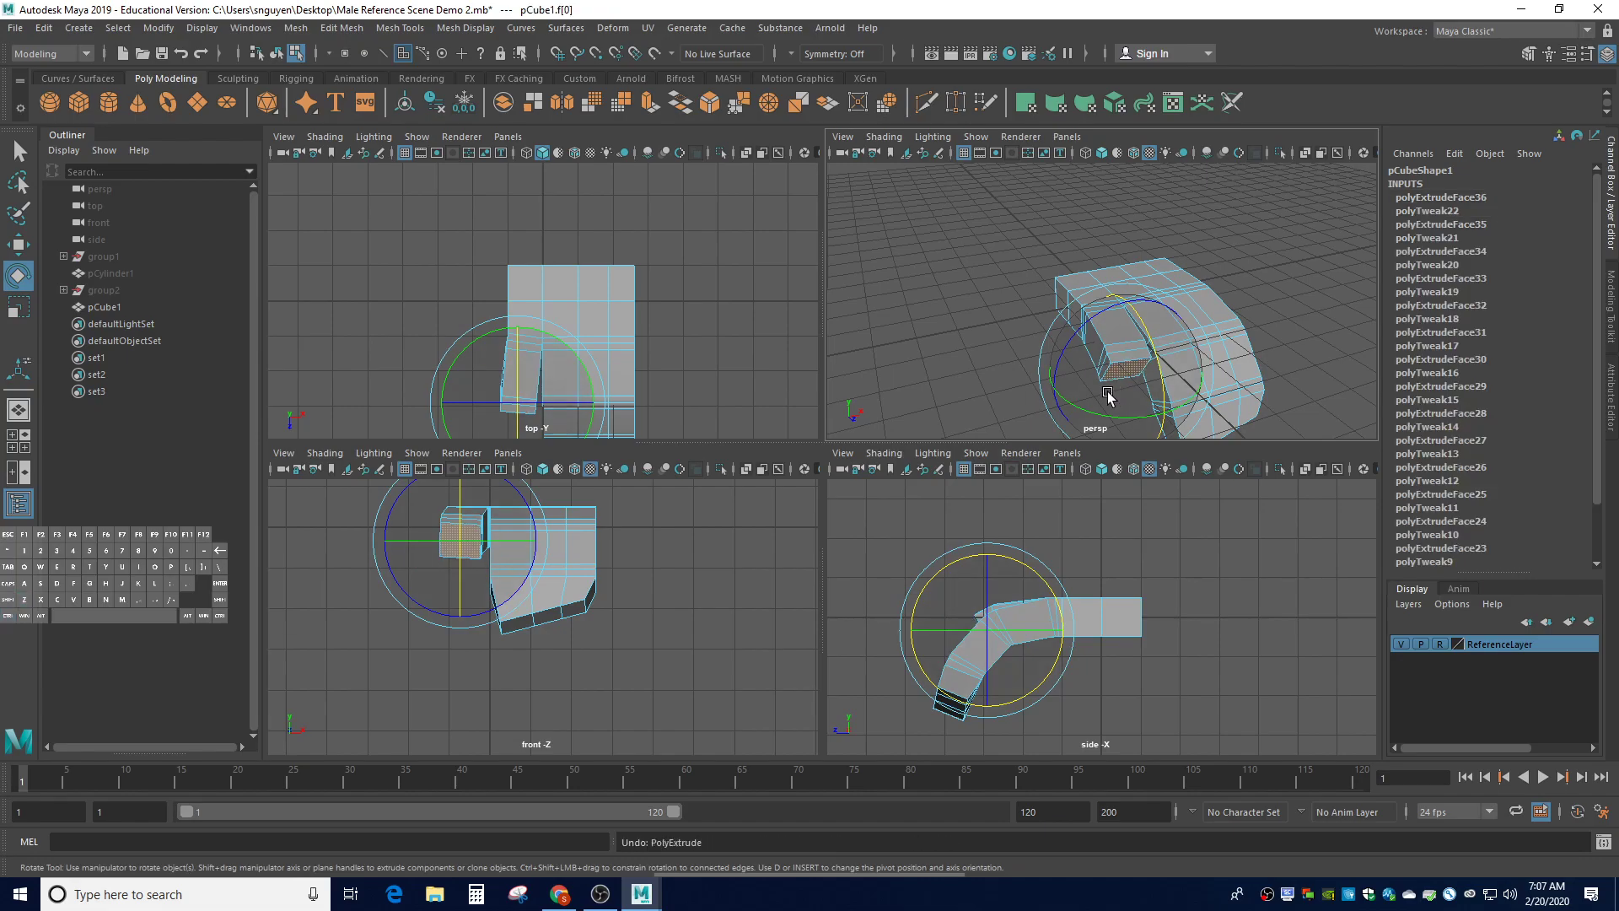
Rotate the small limb's end face slightly about the X axis and extrude it by about 0.814
drag(1161, 355, 1157, 382)
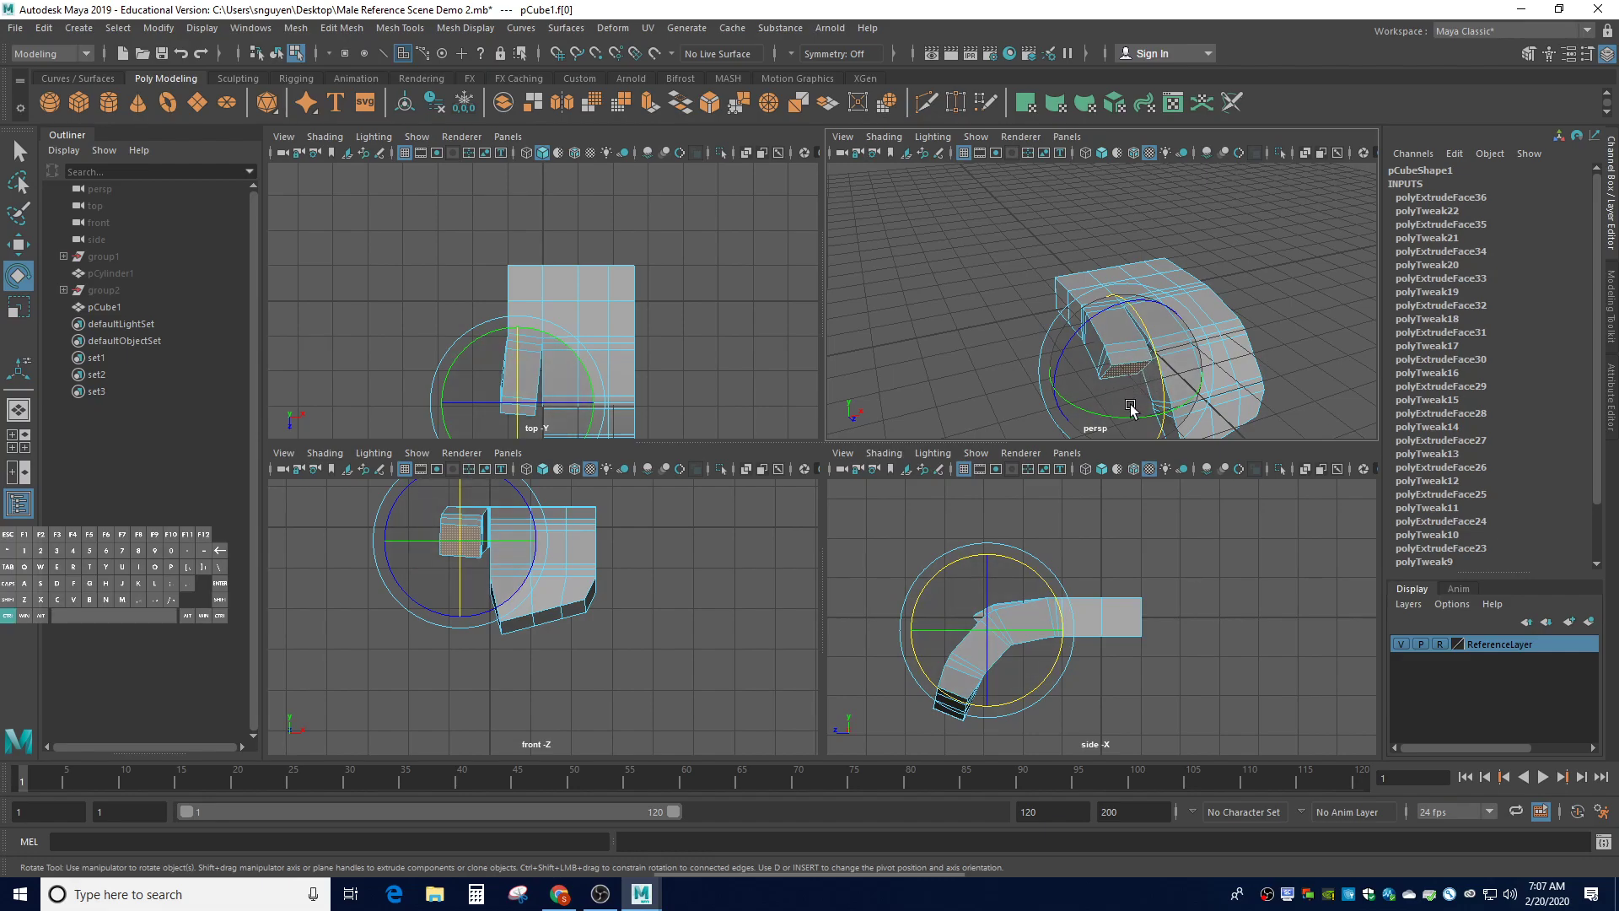
key(ctrl+e)
drag(1130, 403, 1153, 432)
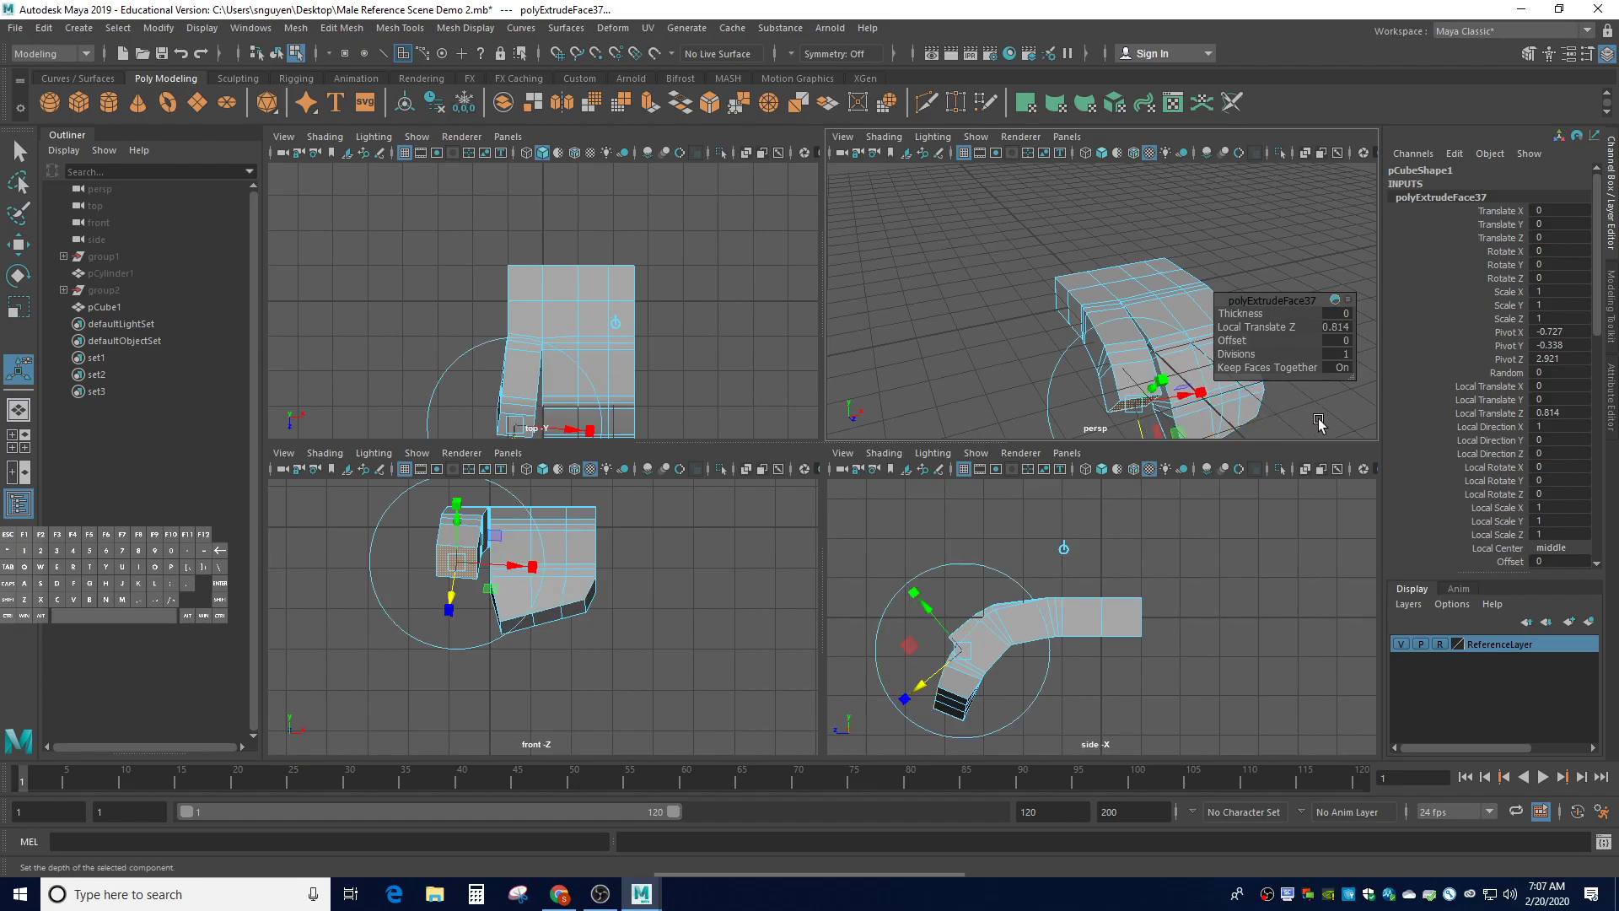
Preview the limbs with smooth mesh display from the front and switch back to the unsmoothed display
alt+drag(1322, 416, 1240, 409)
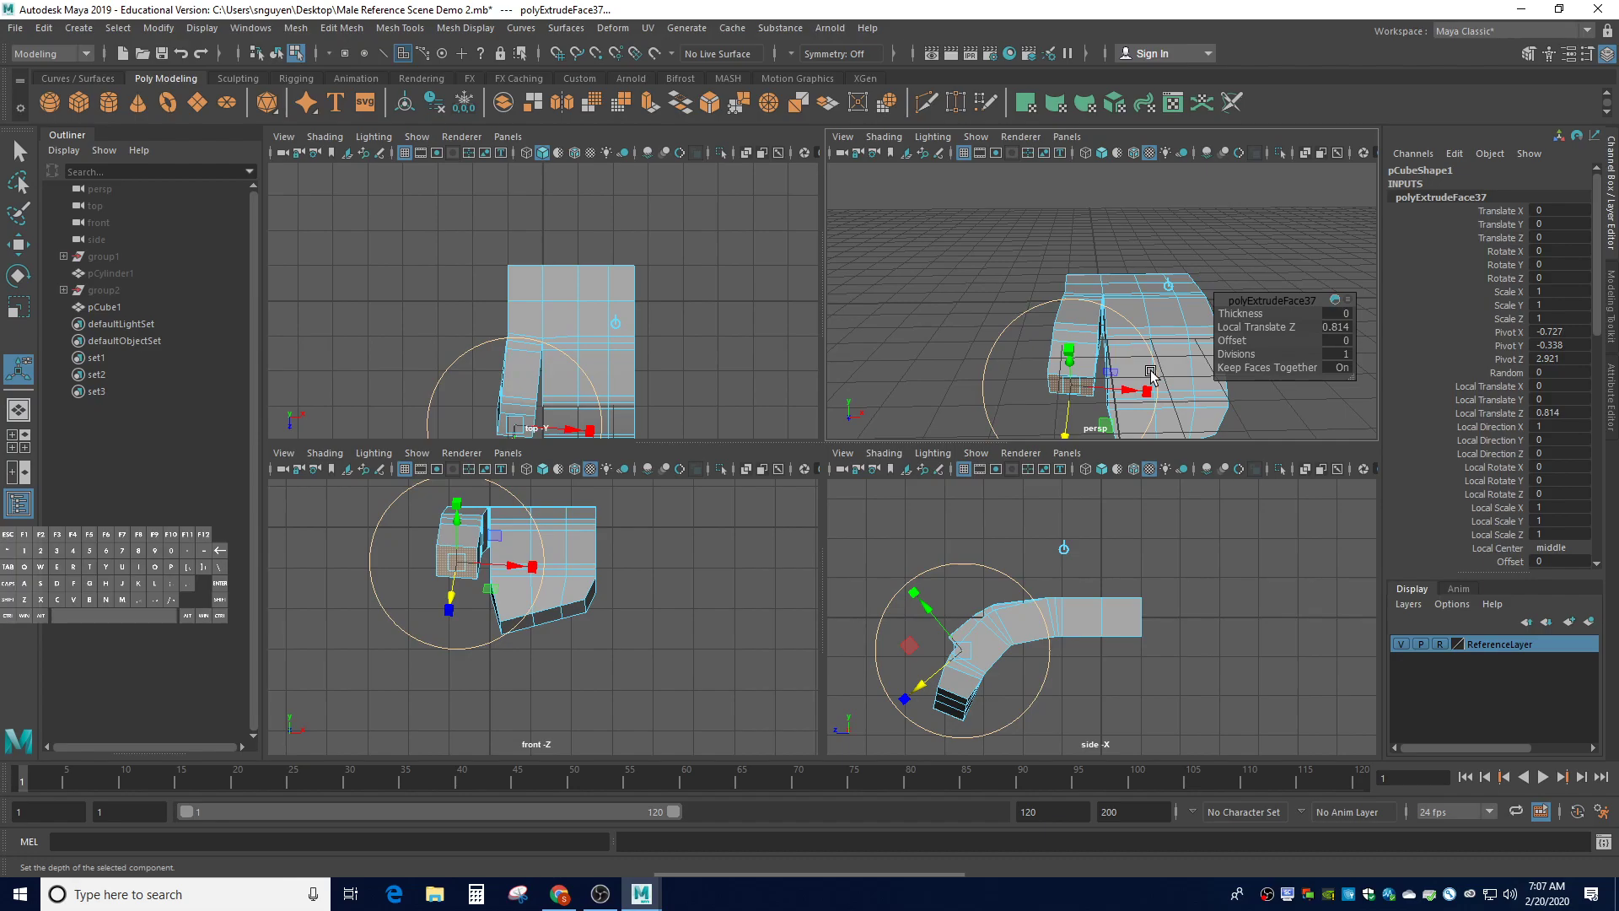
key(3)
mouse_move(1286, 426)
alt+mouse_down()
mouse_move(1247, 409)
mouse_move(1275, 397)
mouse_move(1312, 469)
mouse_move(1223, 405)
mouse_move(1295, 421)
alt+mouse_up()
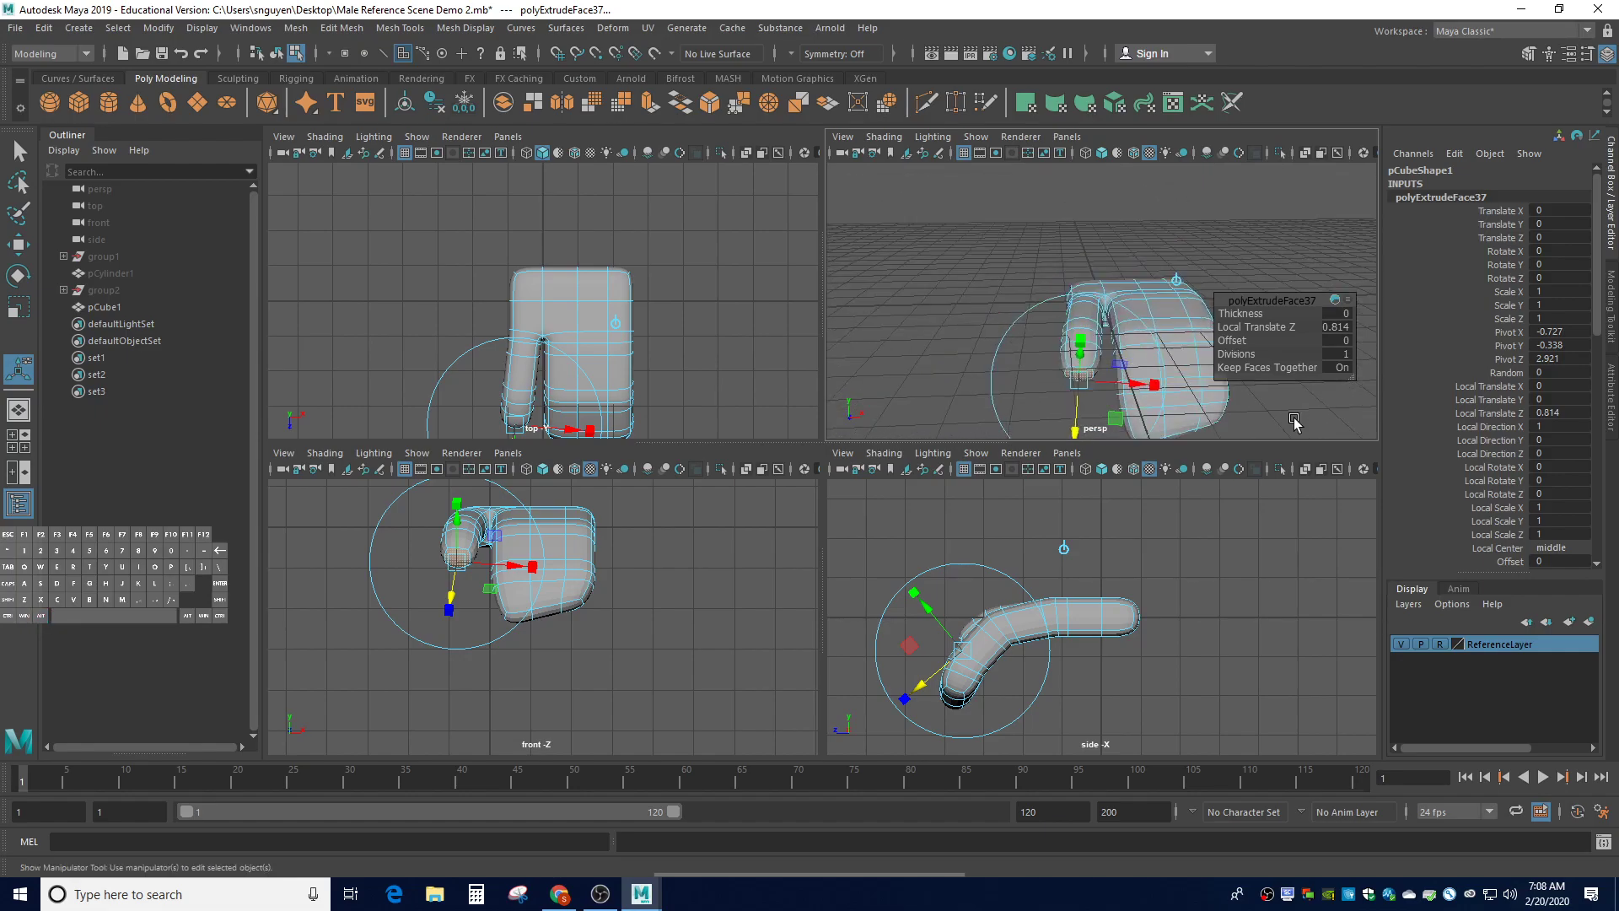
key(1)
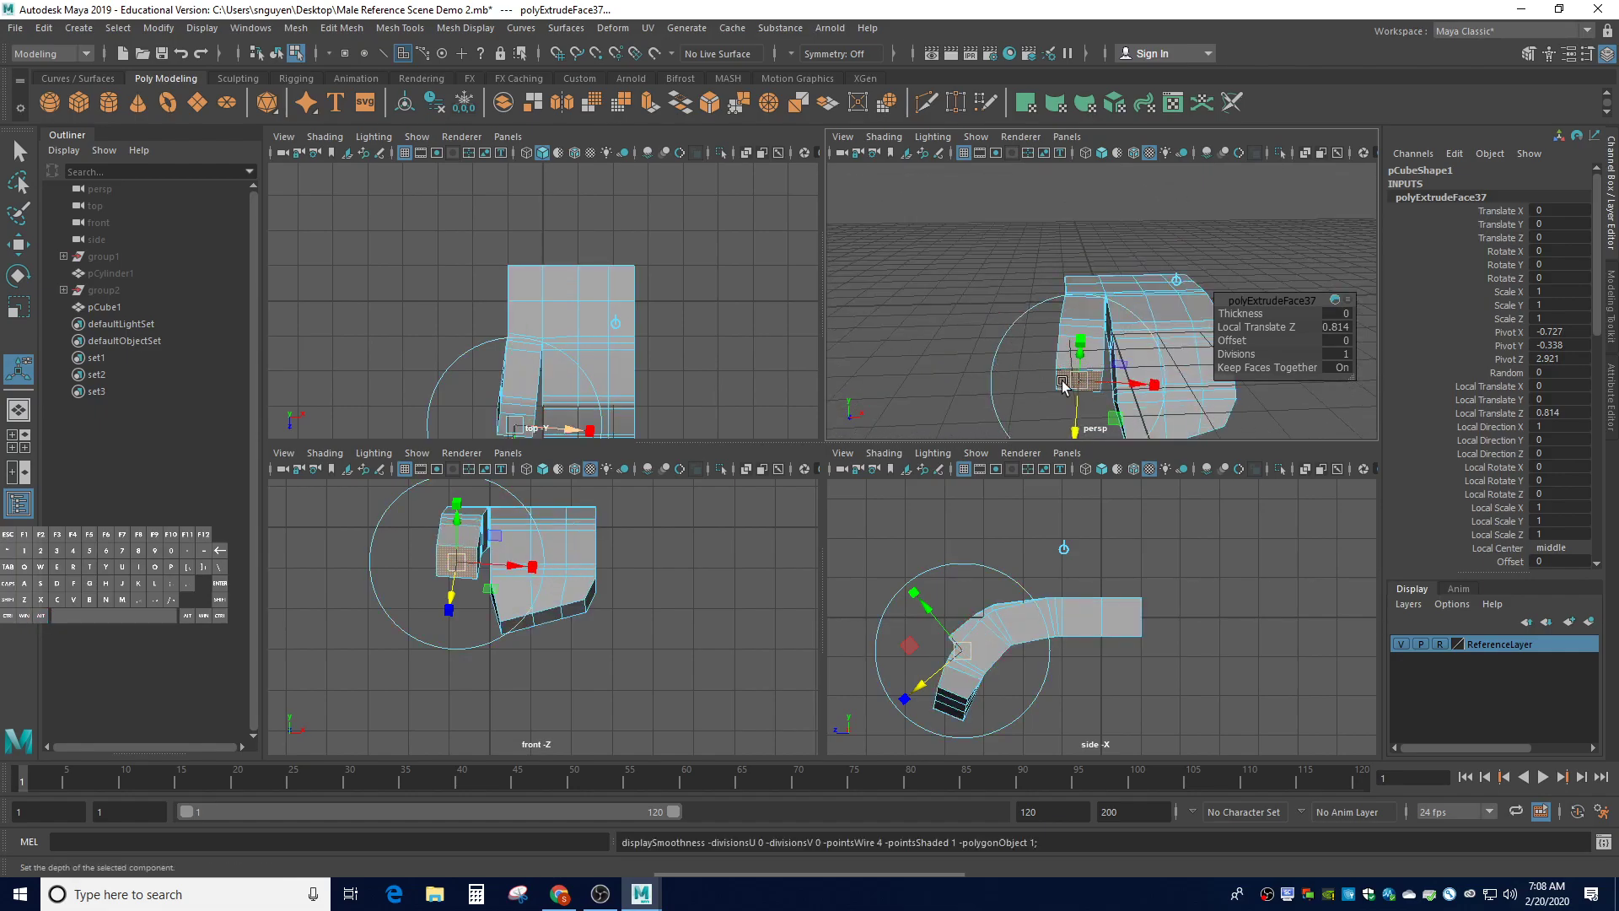
alt+drag(976, 369, 1018, 359)
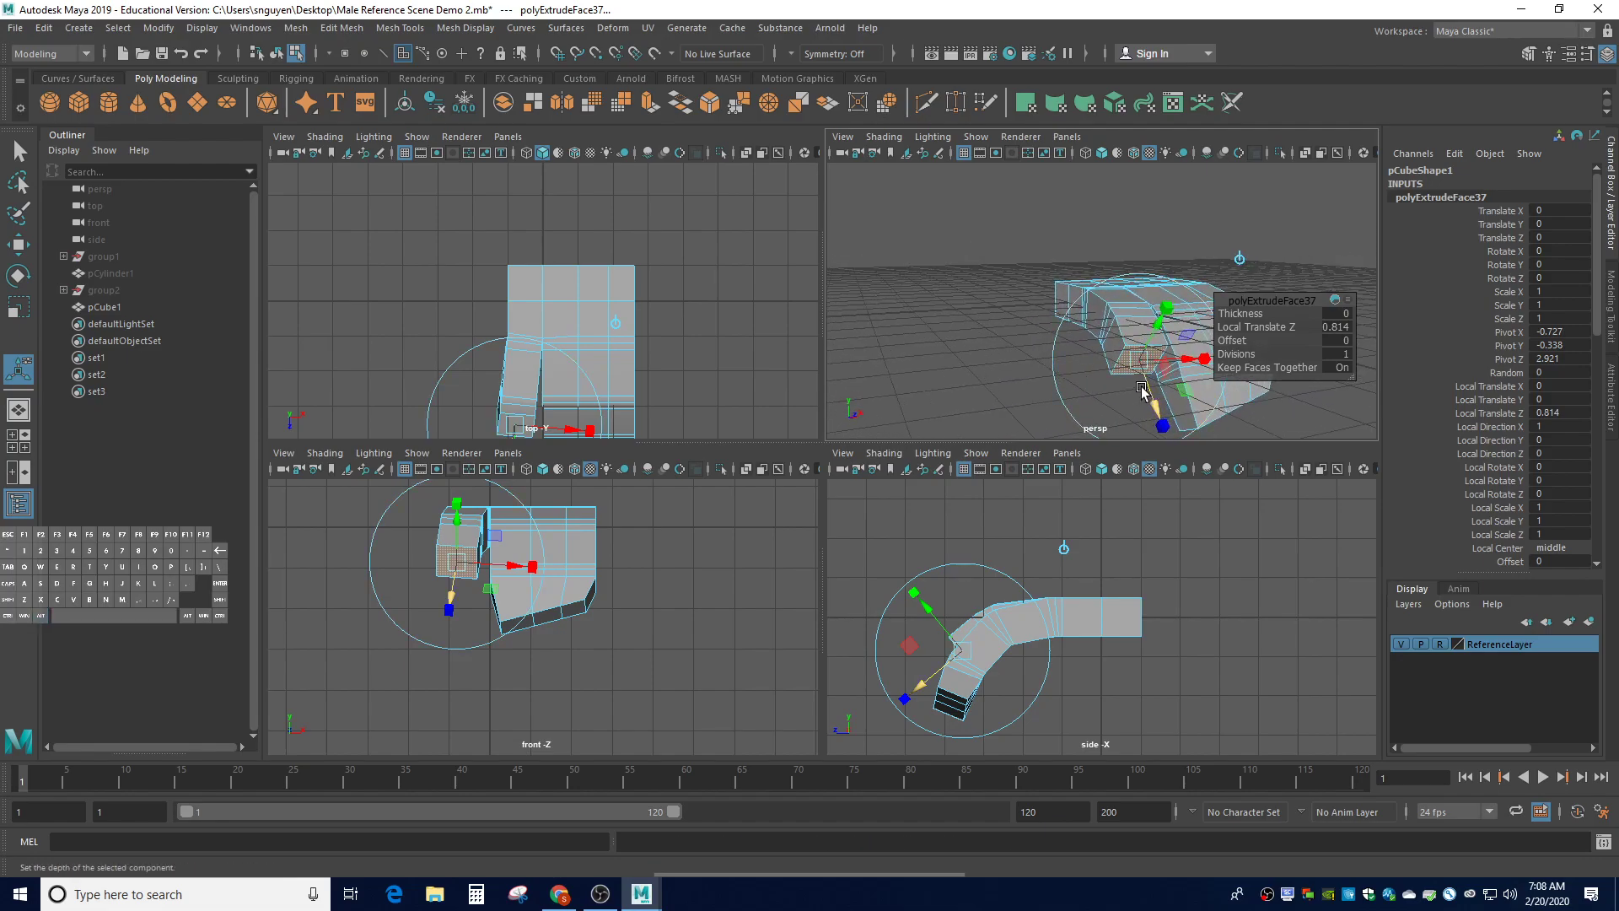
Try to rotate the small limb's extruded end face about the X axis, and undo the rotation
key(e)
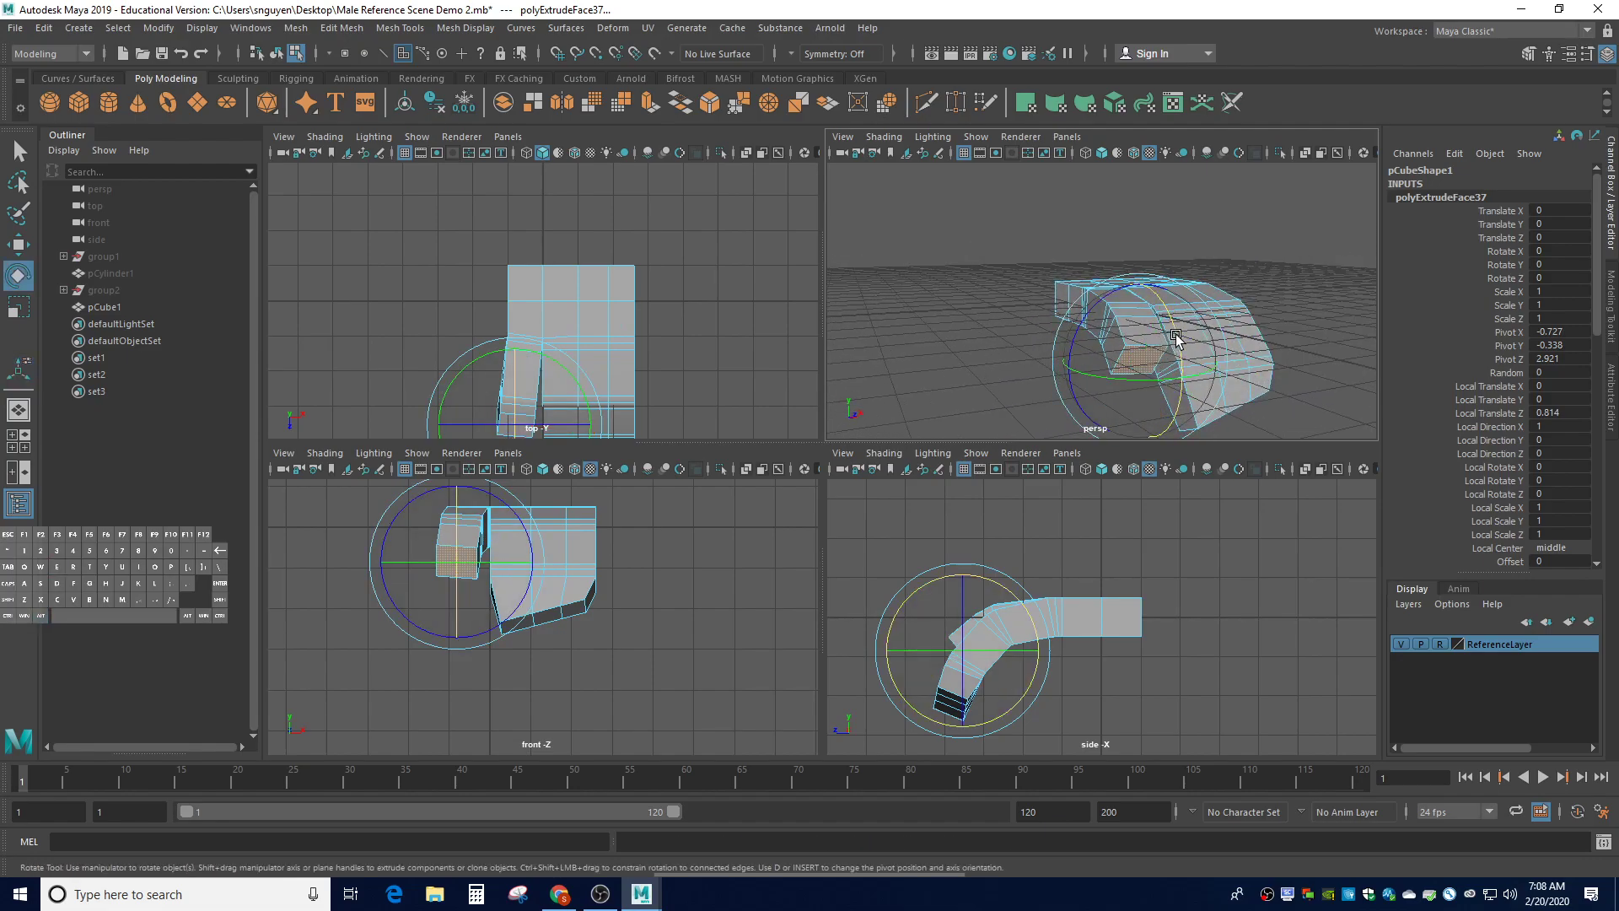
key(ctrl+z)
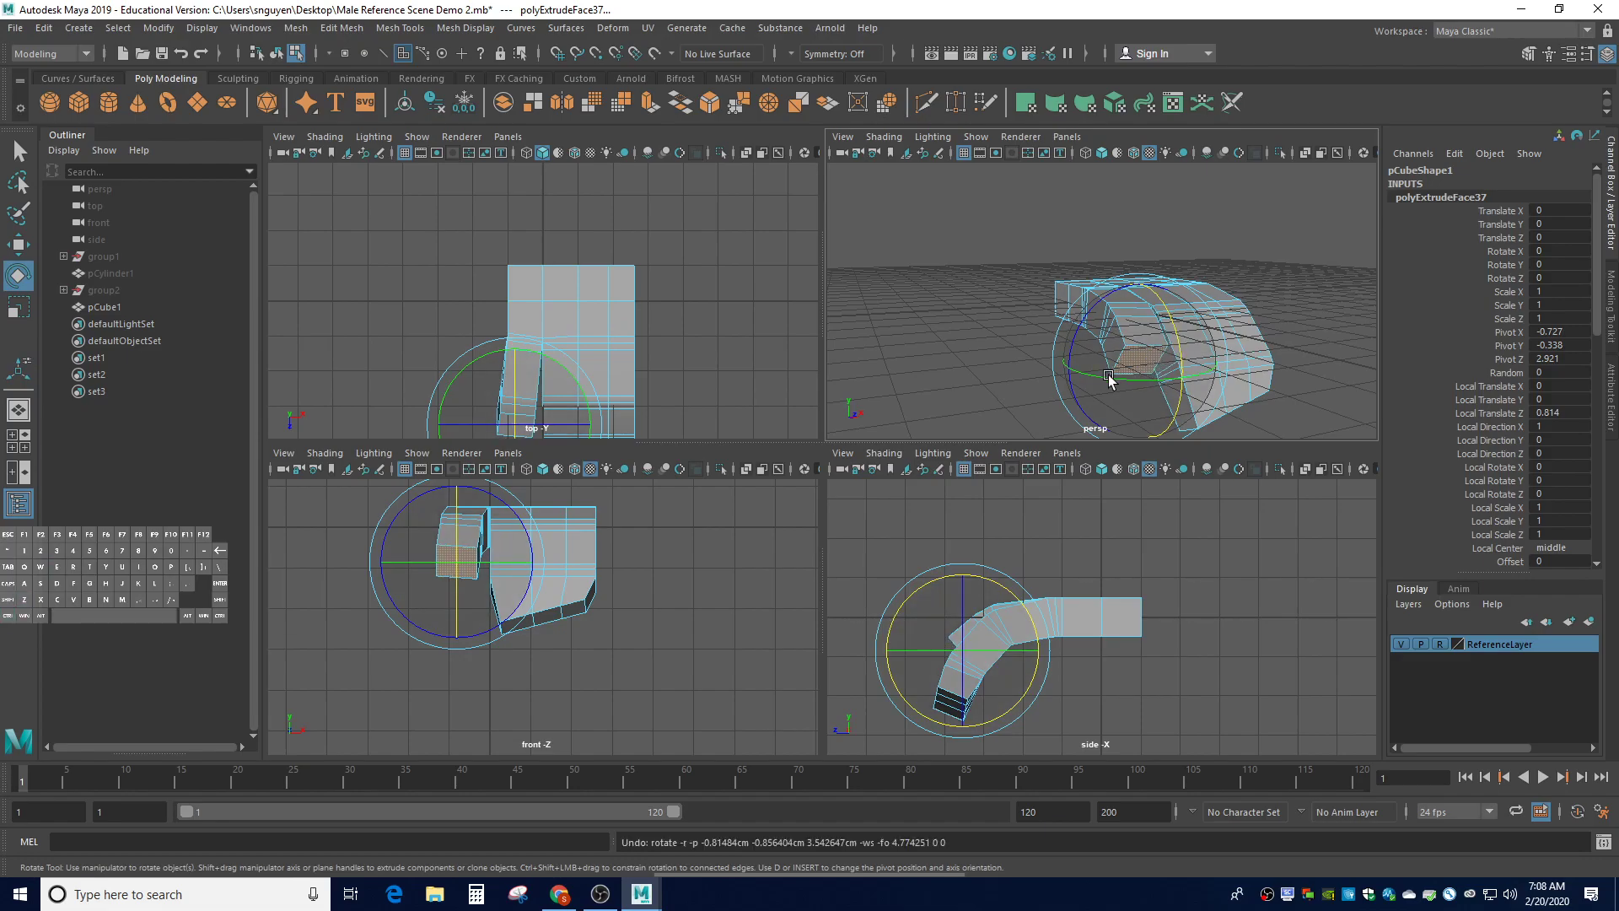
key(ctrl)
key(ctrl+z)
key(ctrl+z)
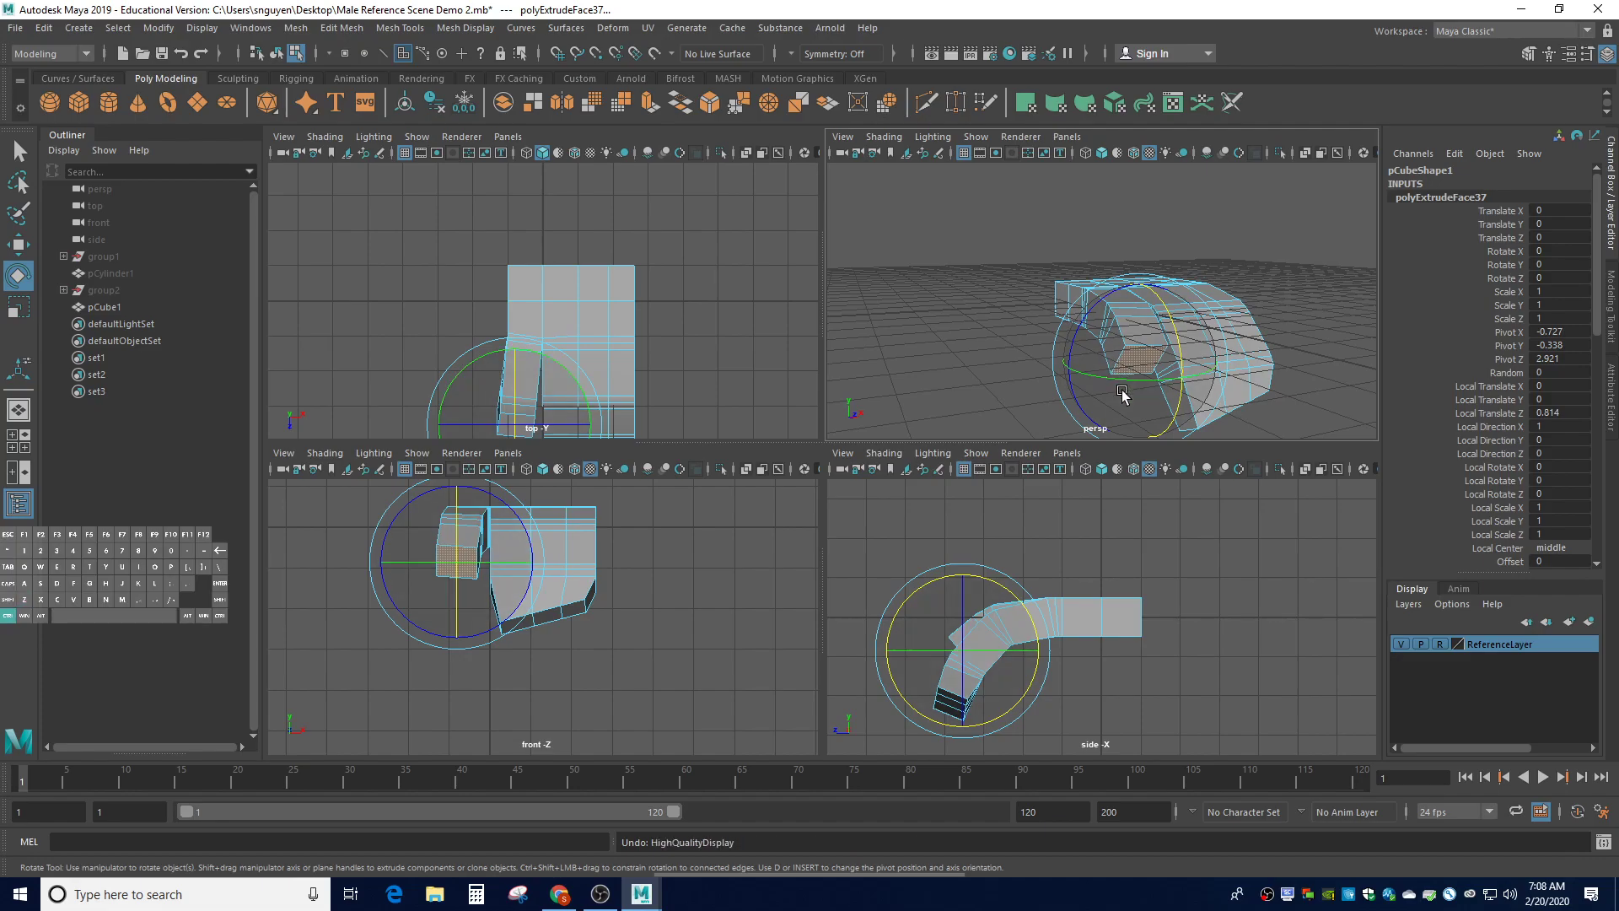
key(ctrl+z)
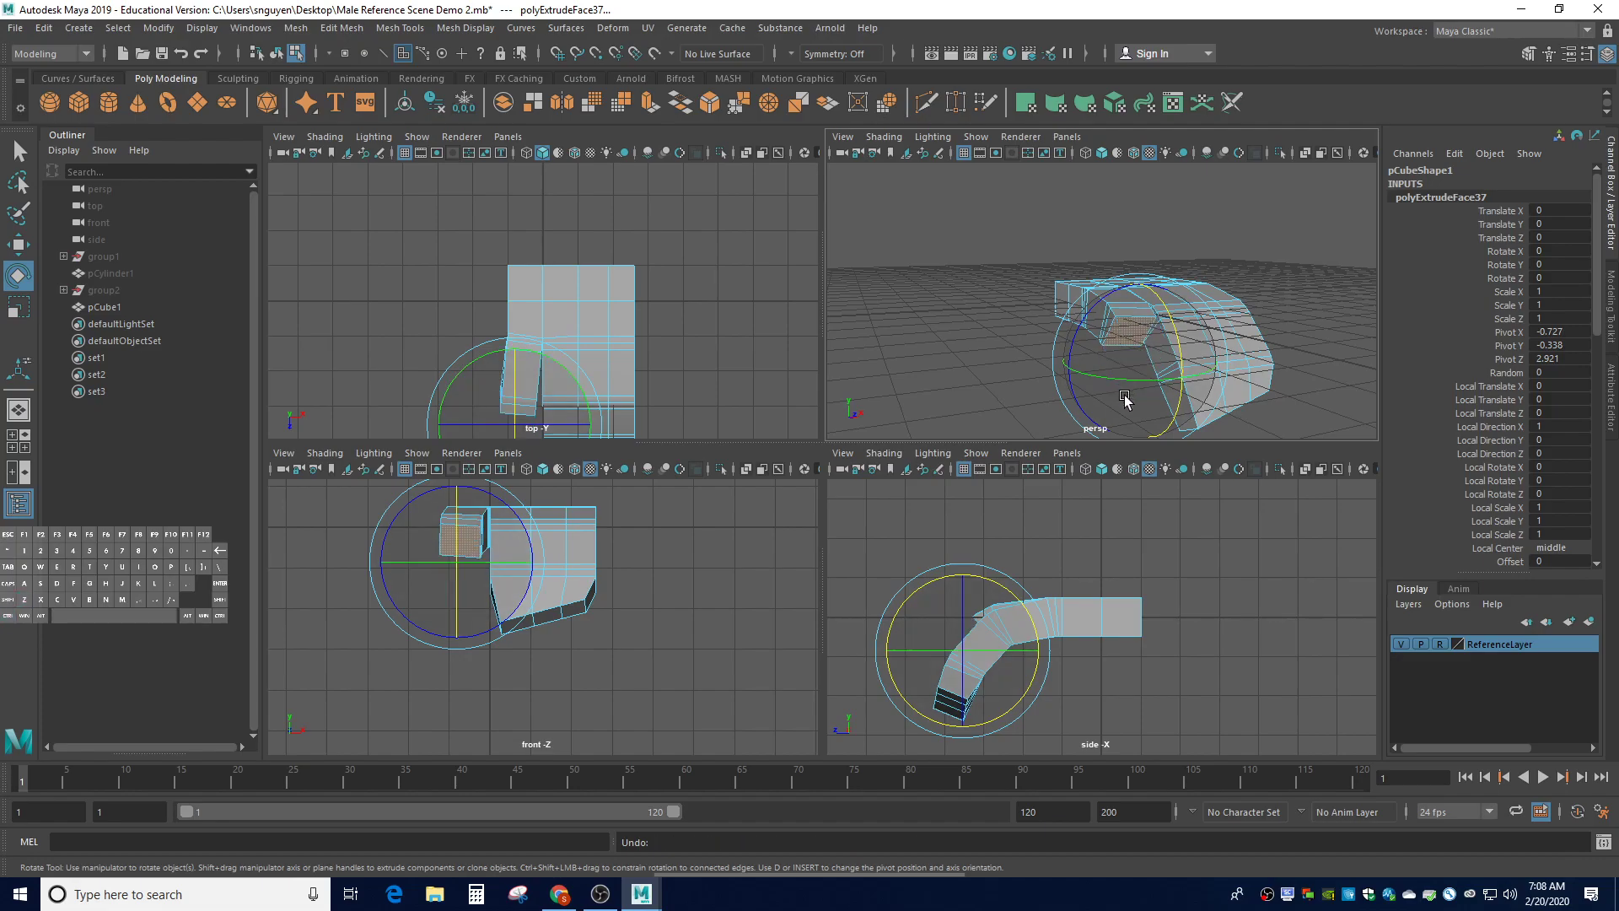
key(ctrl+z)
key(shift+z)
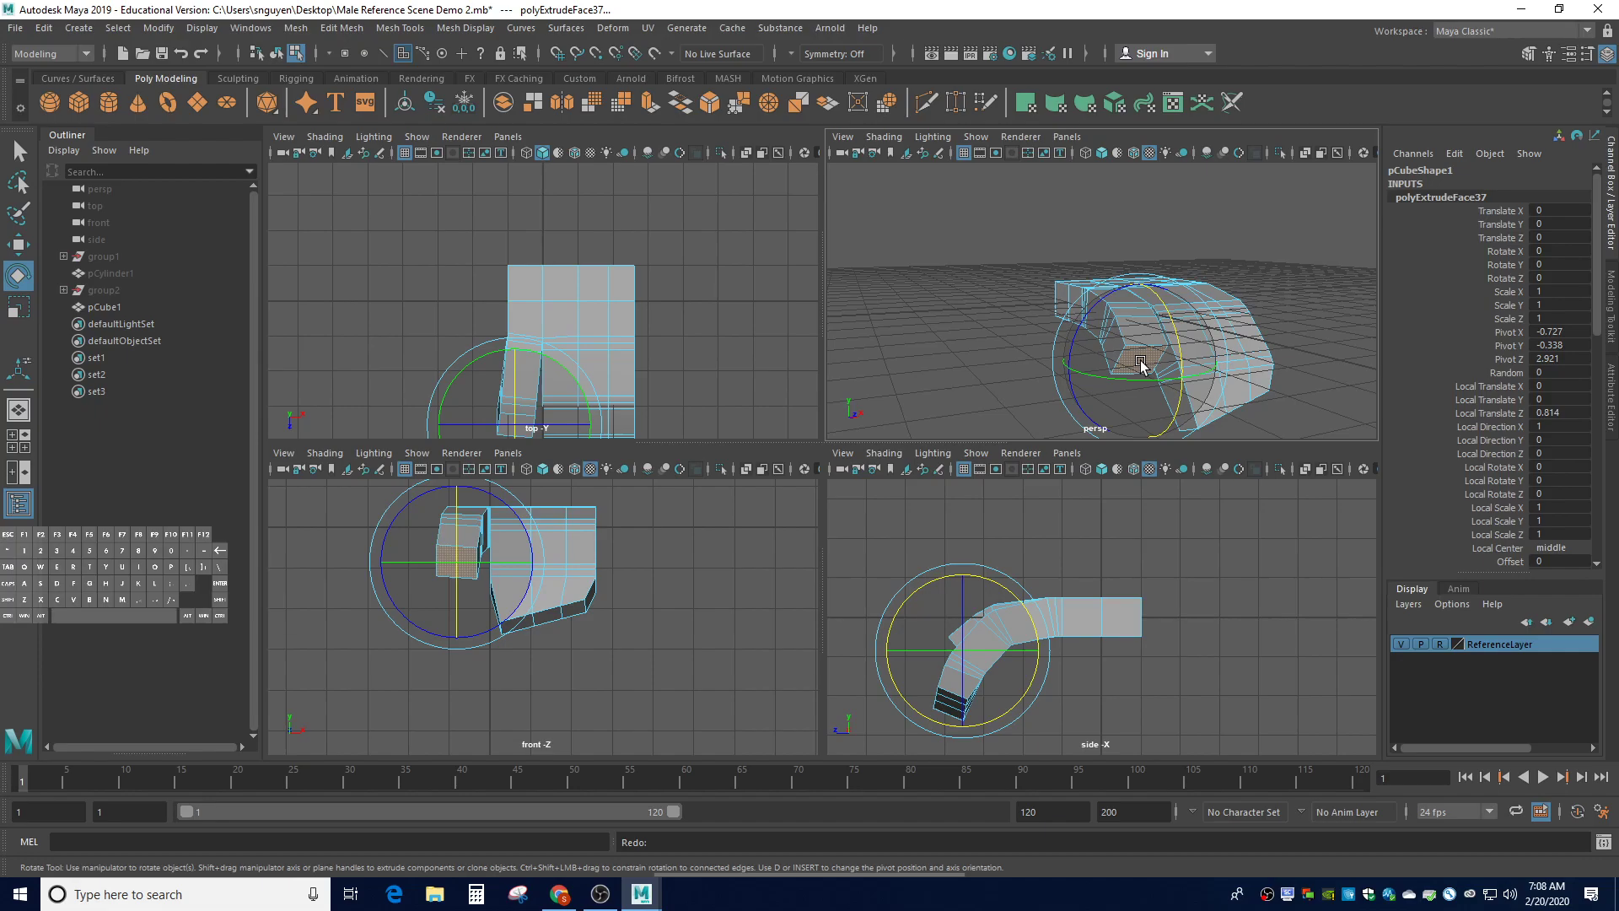
Replace the small limb's last extrusion with one of about 1.082 and rotate its end face downward about the X axis
key(w)
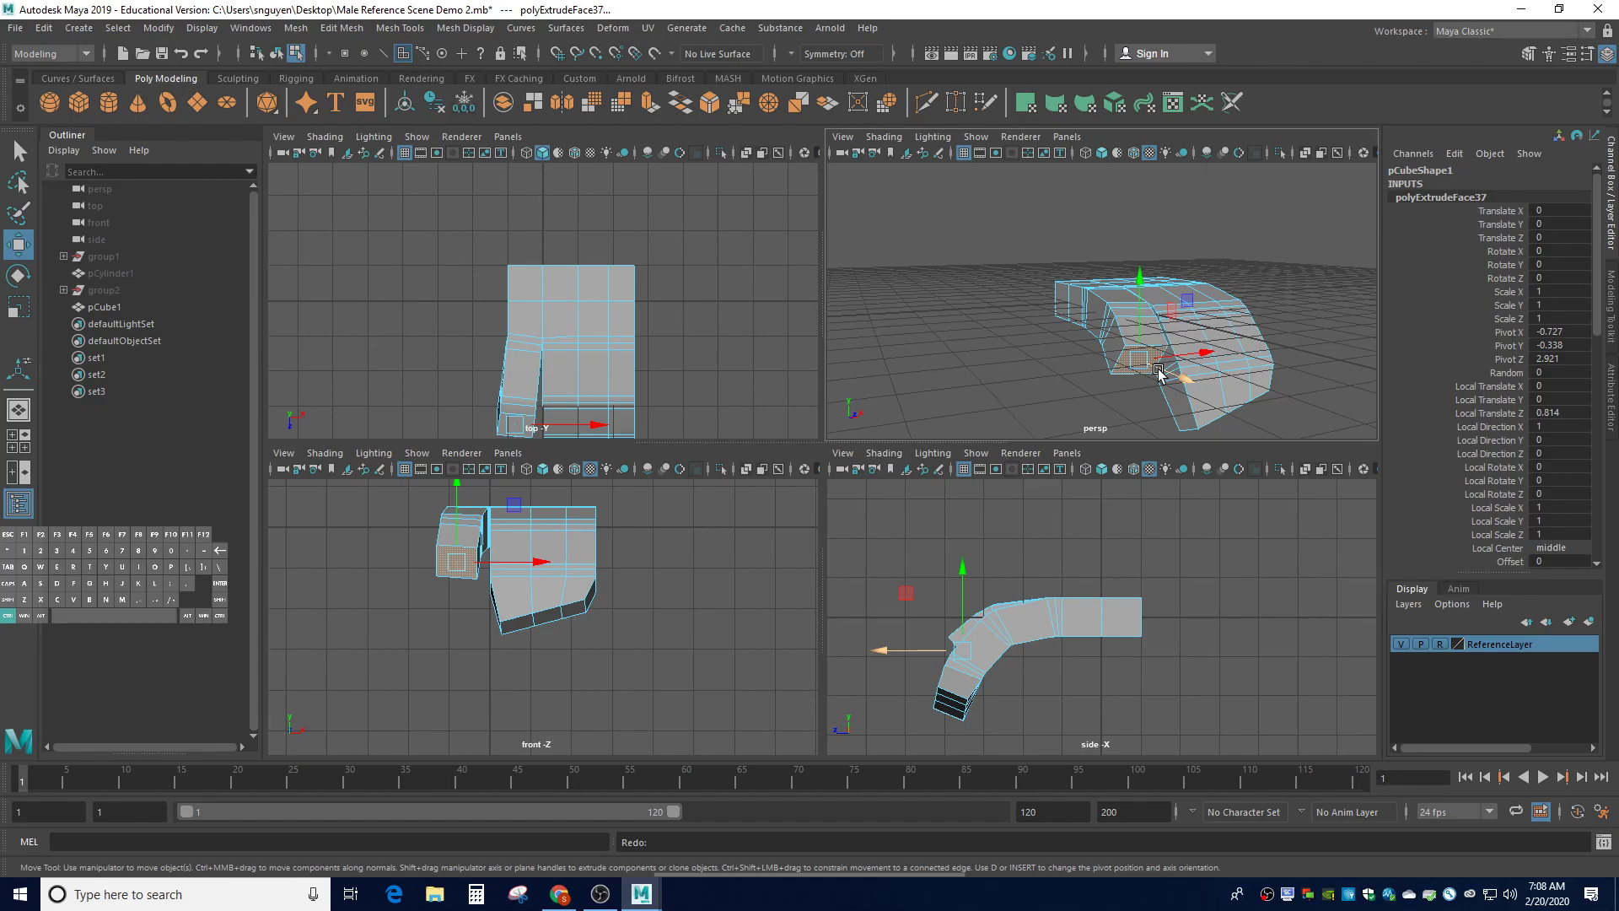
key(z)
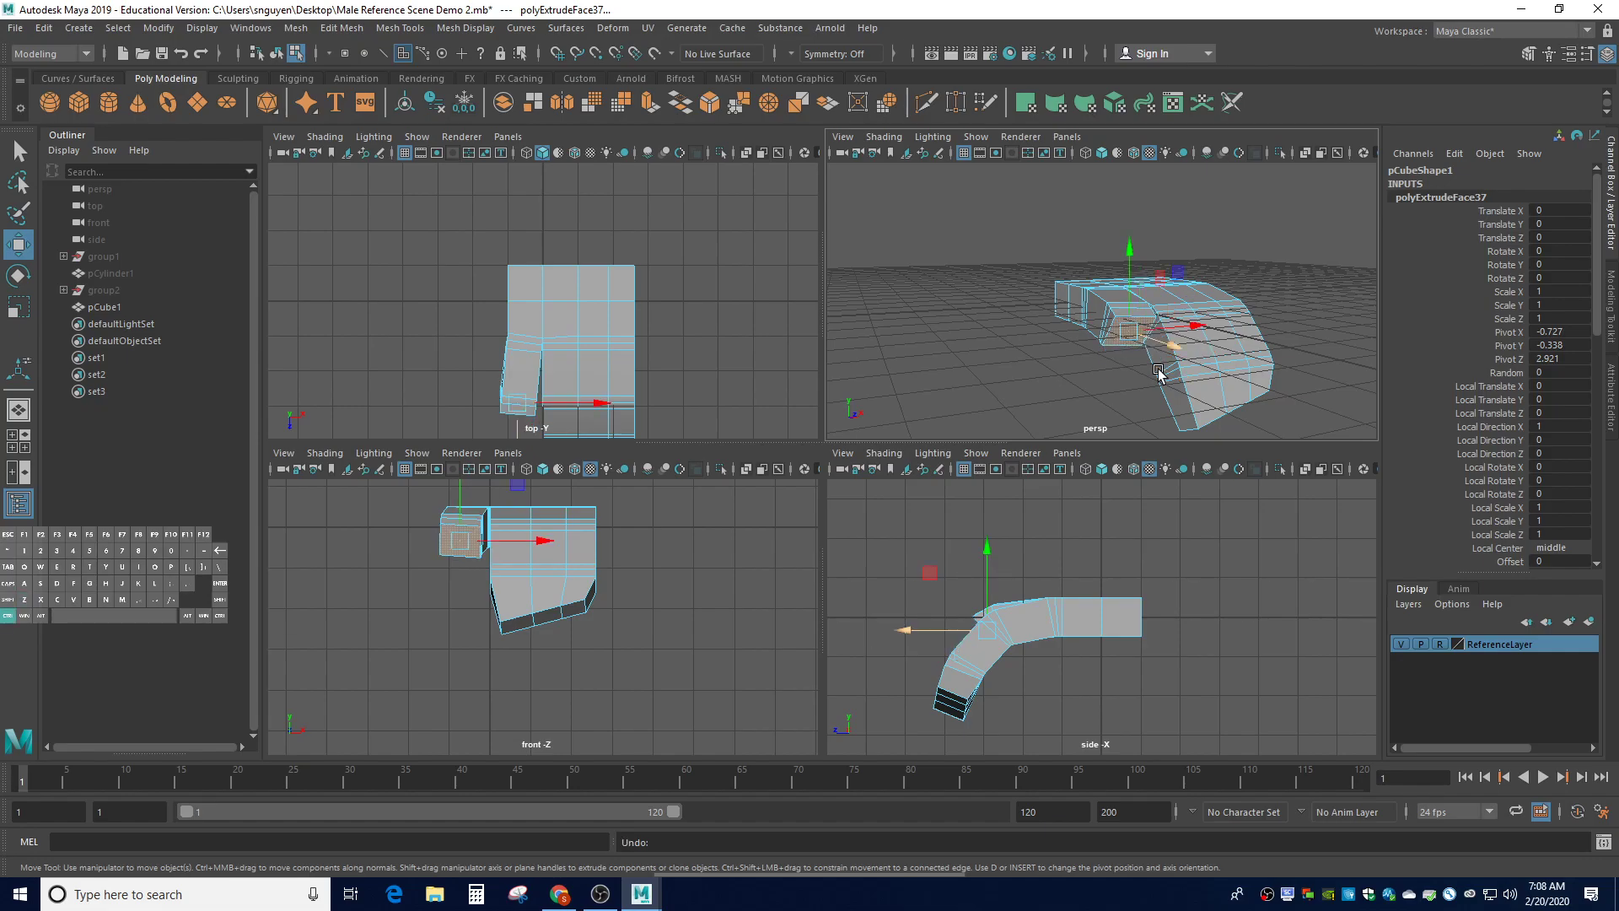
key(ctrl+e)
drag(1145, 374, 1154, 416)
key(e)
mouse_move(1175, 351)
mouse_down()
mouse_move(1186, 363)
mouse_move(1168, 382)
mouse_up()
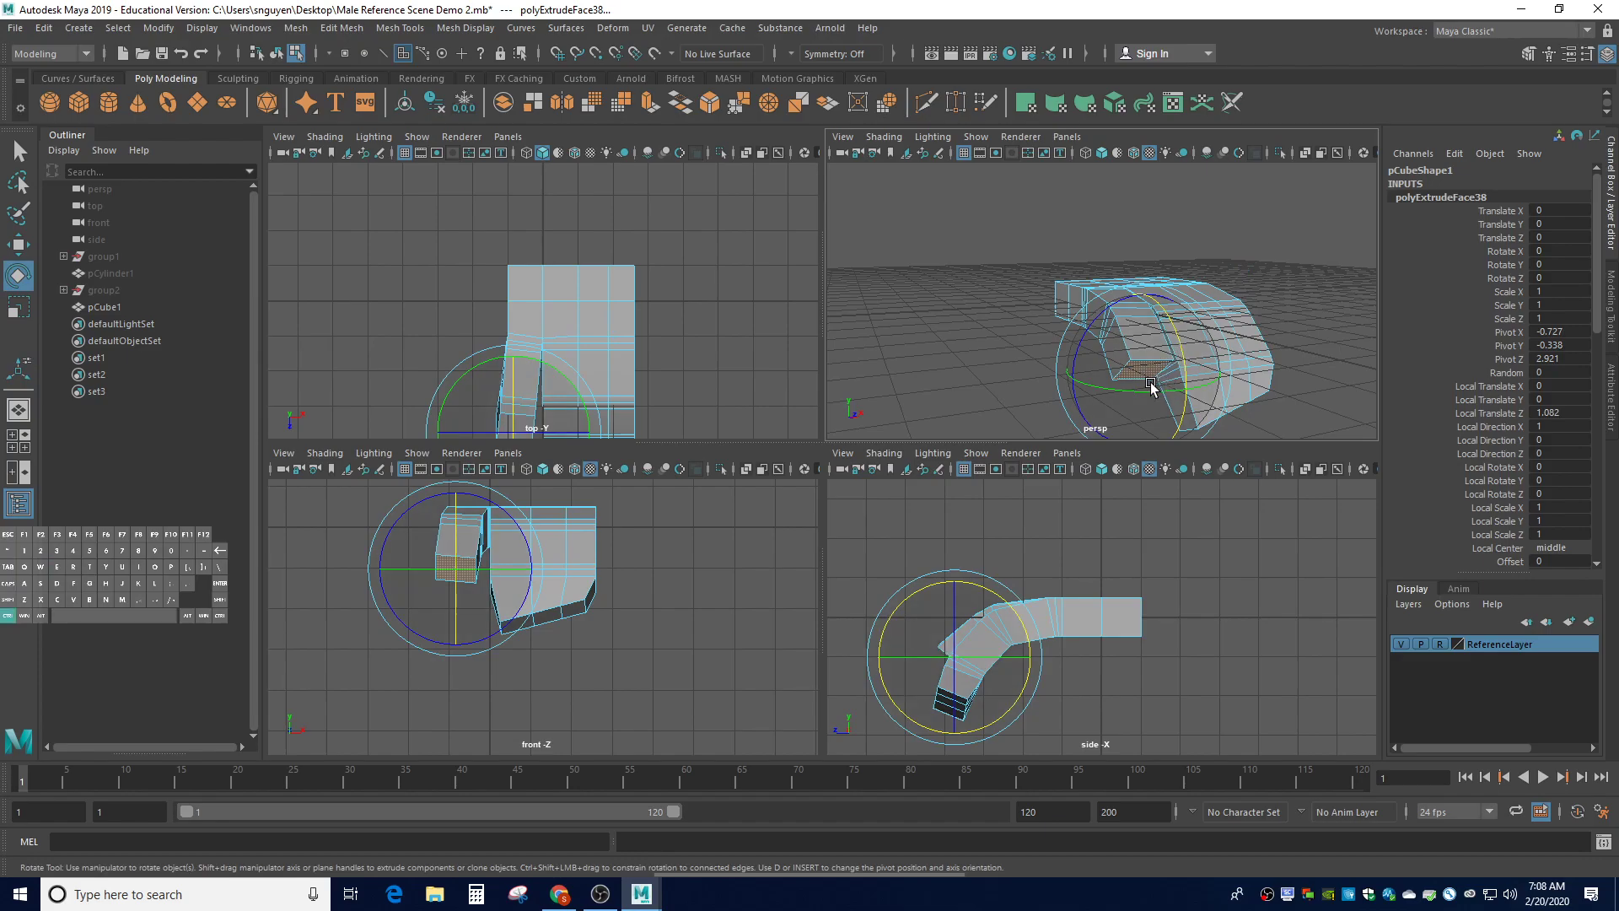
Extrude the small limb's end face by about 0.141 and rotate it slightly
key(ctrl+e)
drag(1152, 399, 1152, 405)
key(e)
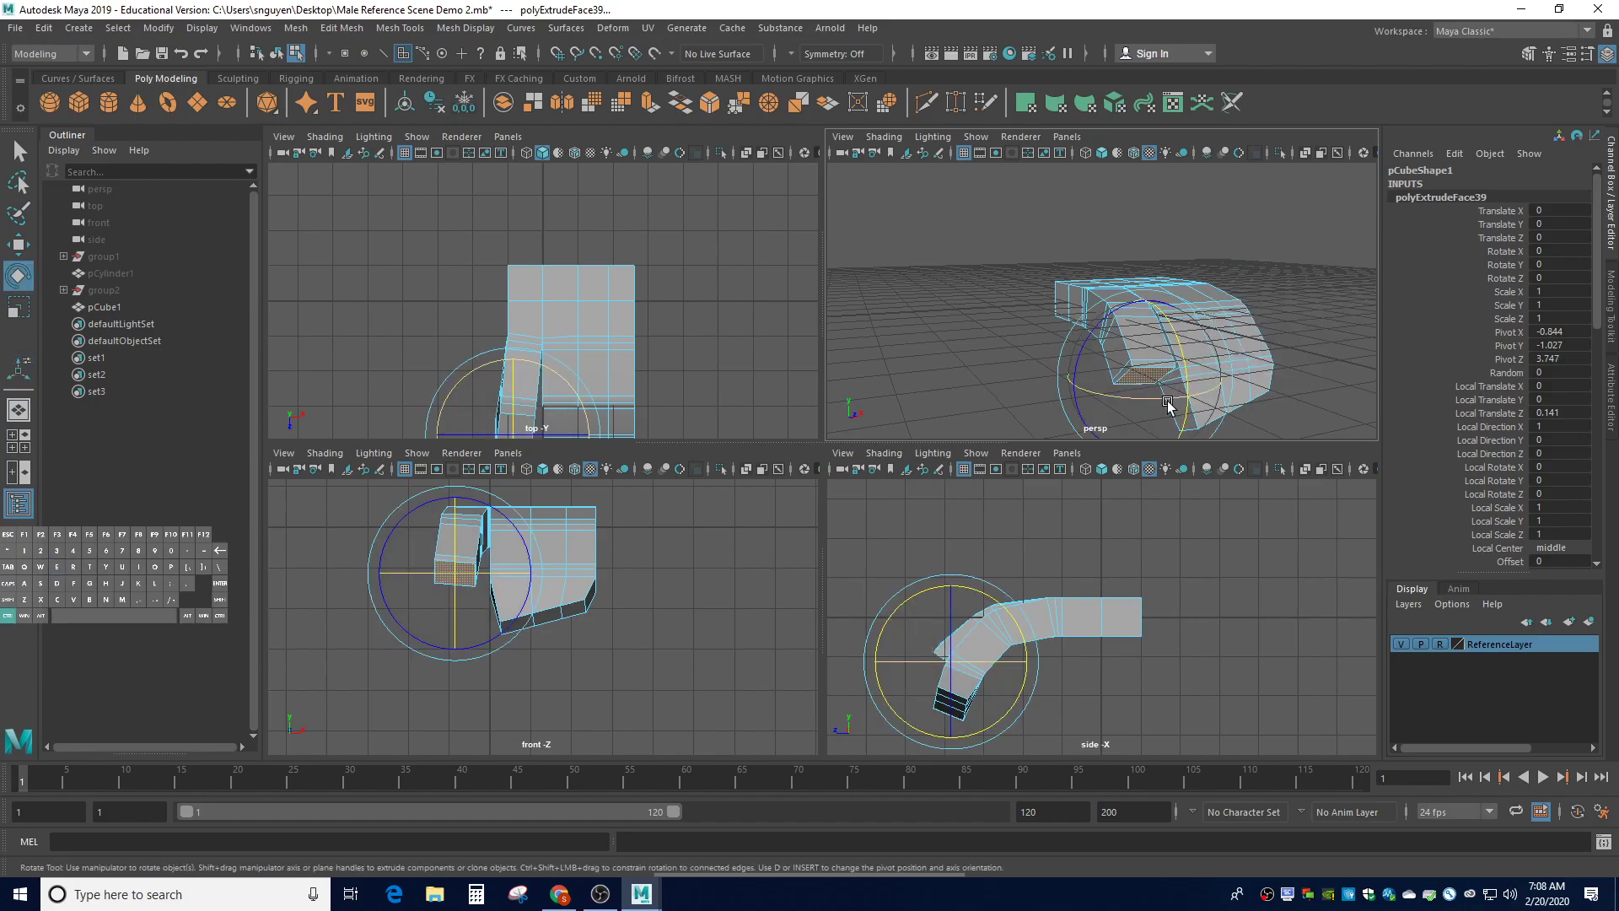
Extrude the small limb's end face by about 0.153 and rotate it further downward about the X axis
key(ctrl+e)
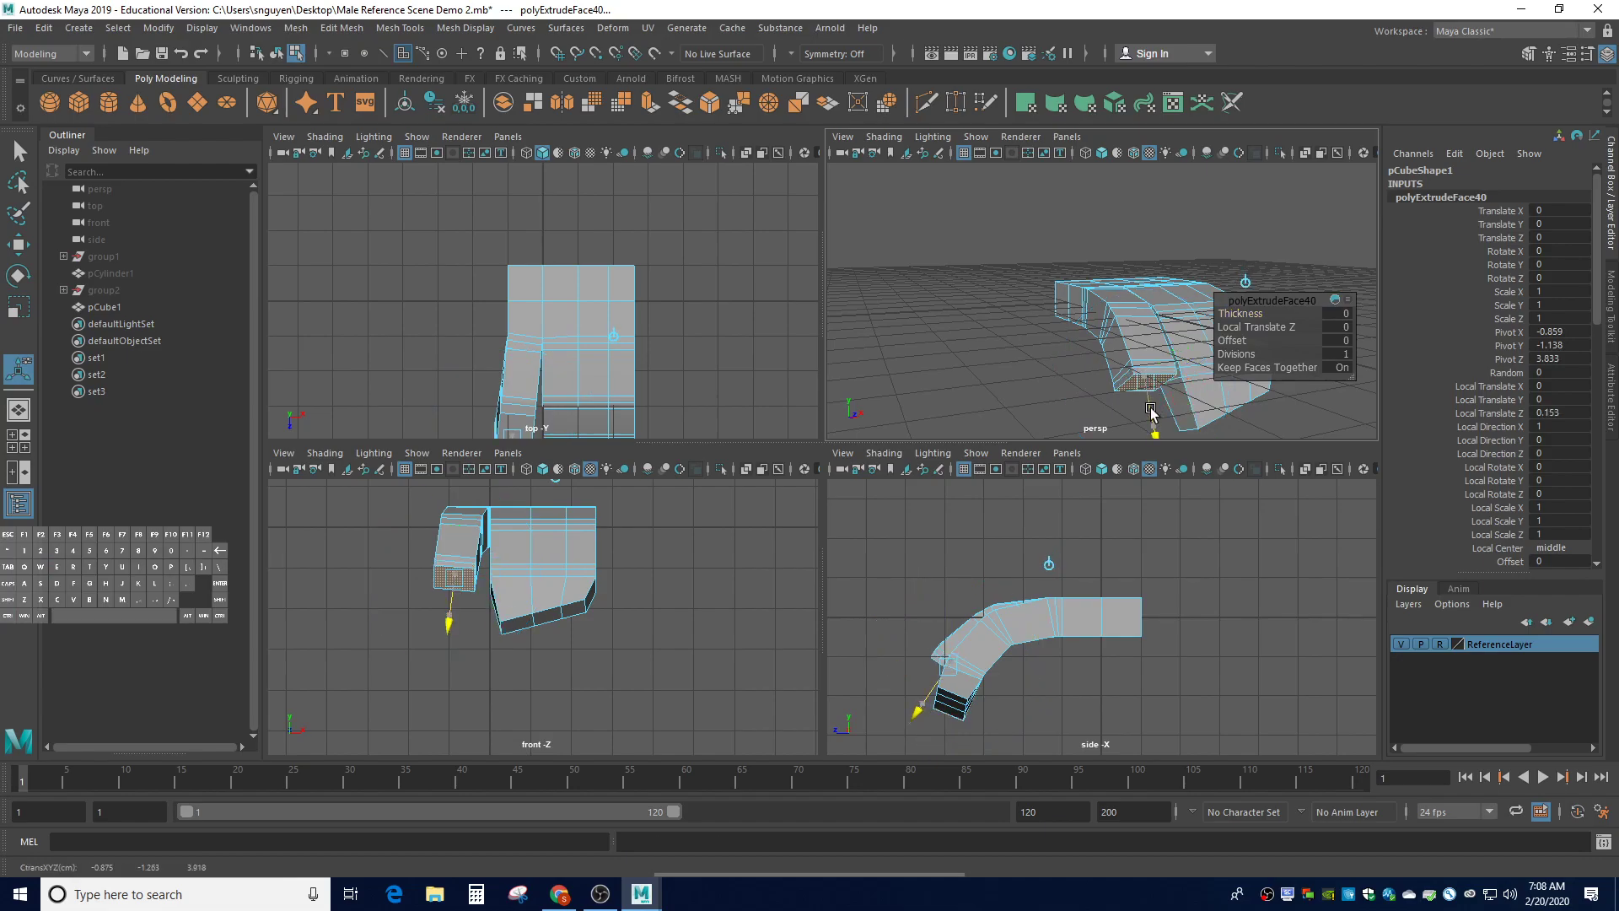
key(e)
mouse_move(1162, 395)
mouse_down()
mouse_move(1182, 370)
mouse_move(1145, 419)
mouse_up()
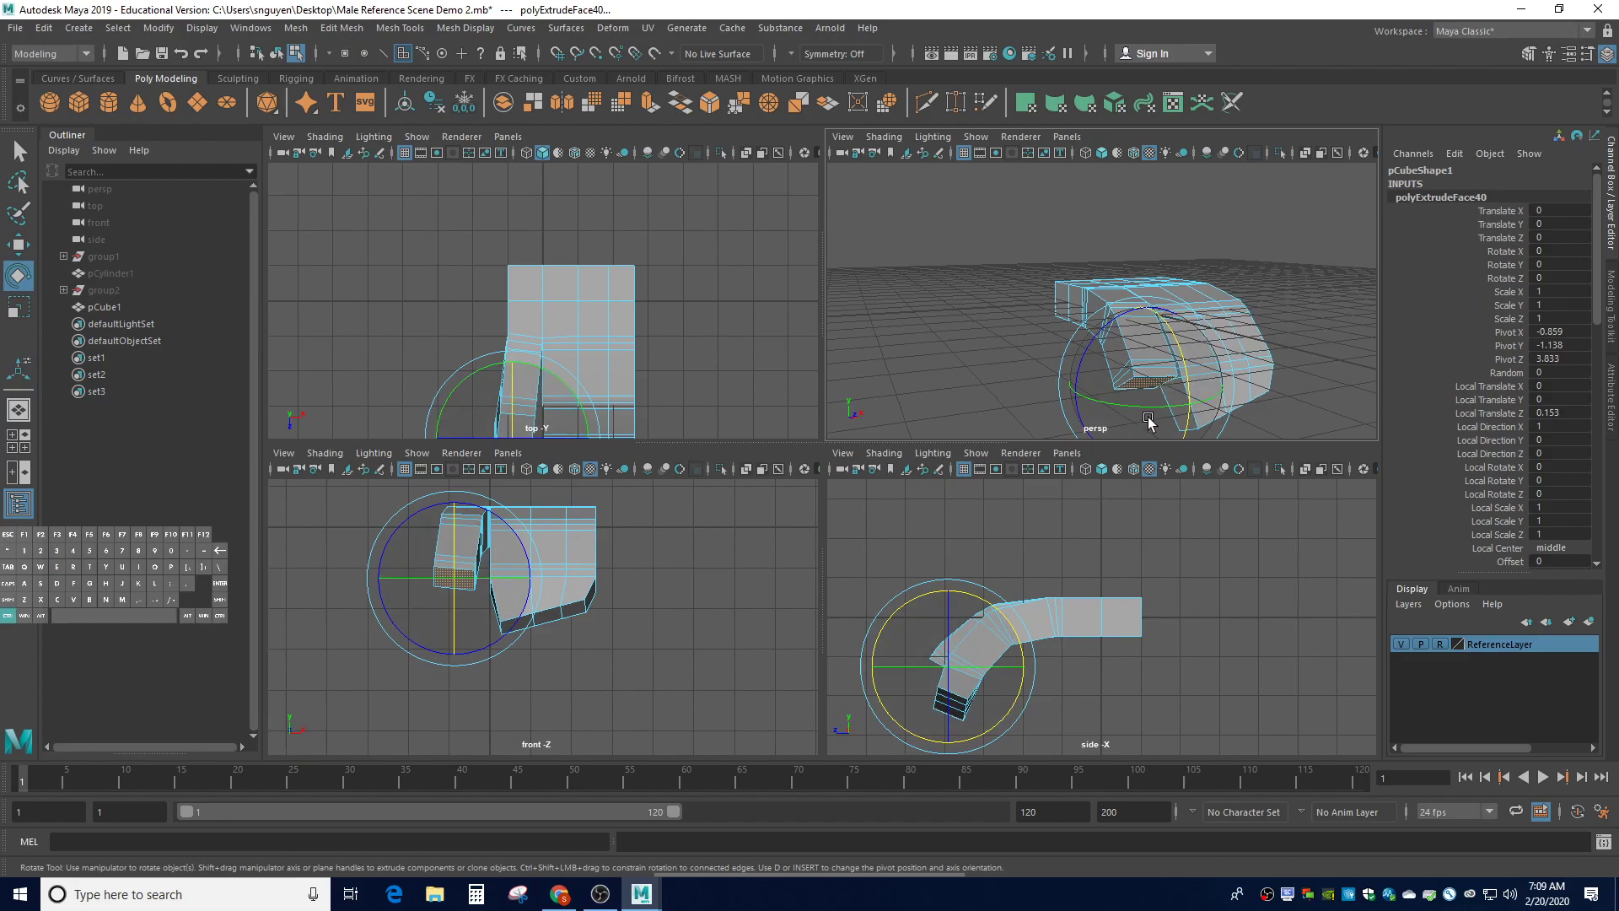
Extrude the small limb's end face by about 0.841 and scale the new end down uniformly to taper the tip
key(ctrl+e)
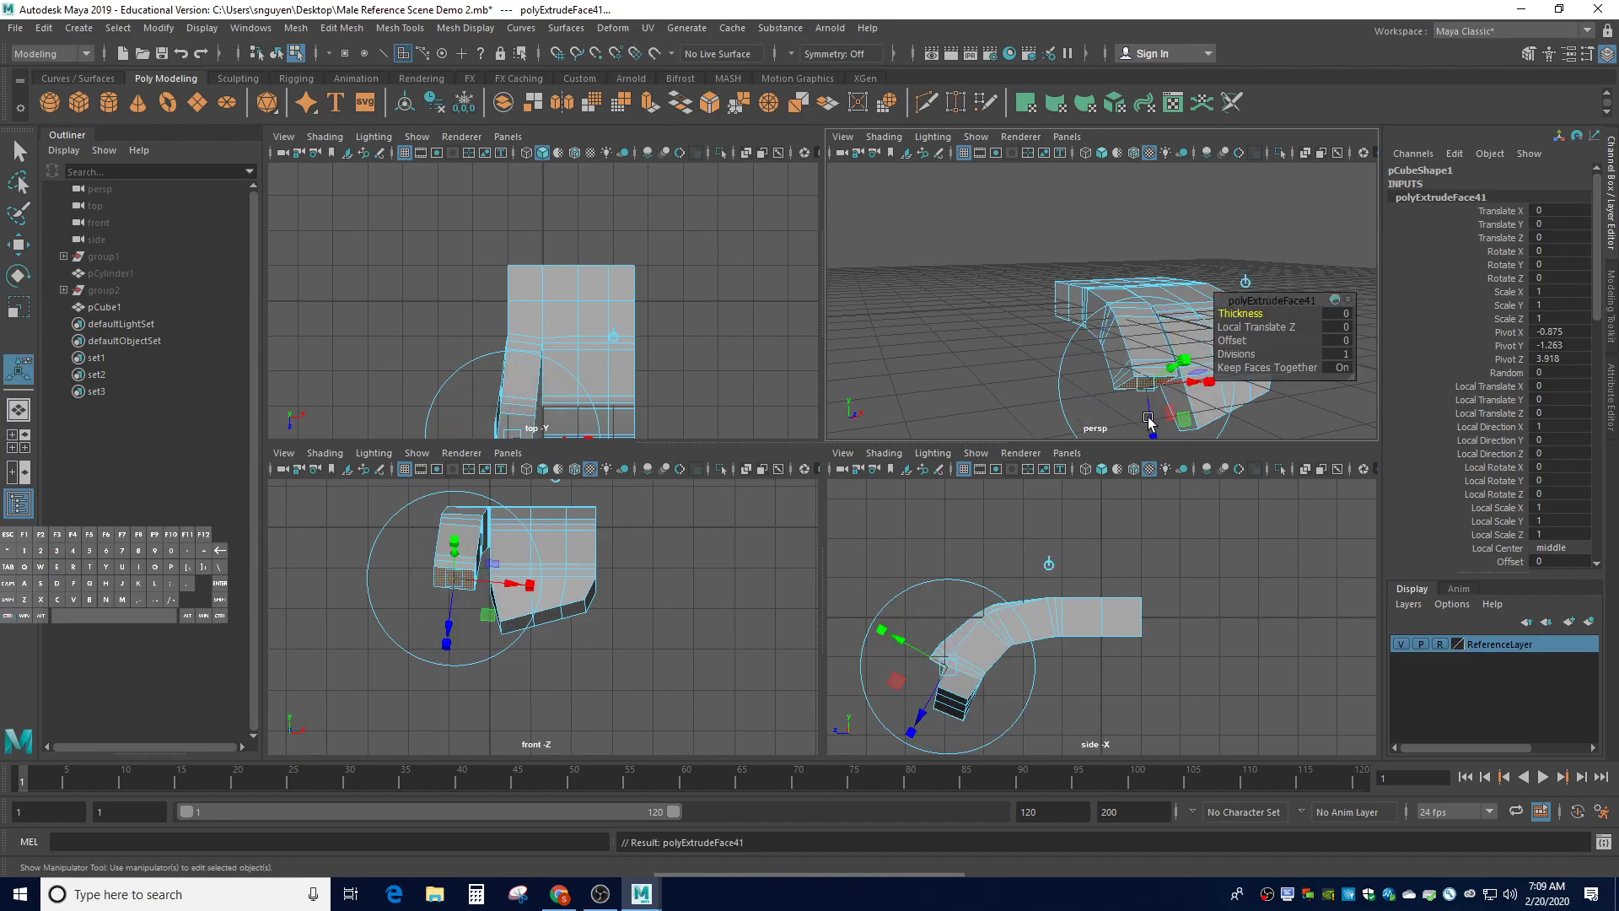
drag(1155, 413, 1160, 453)
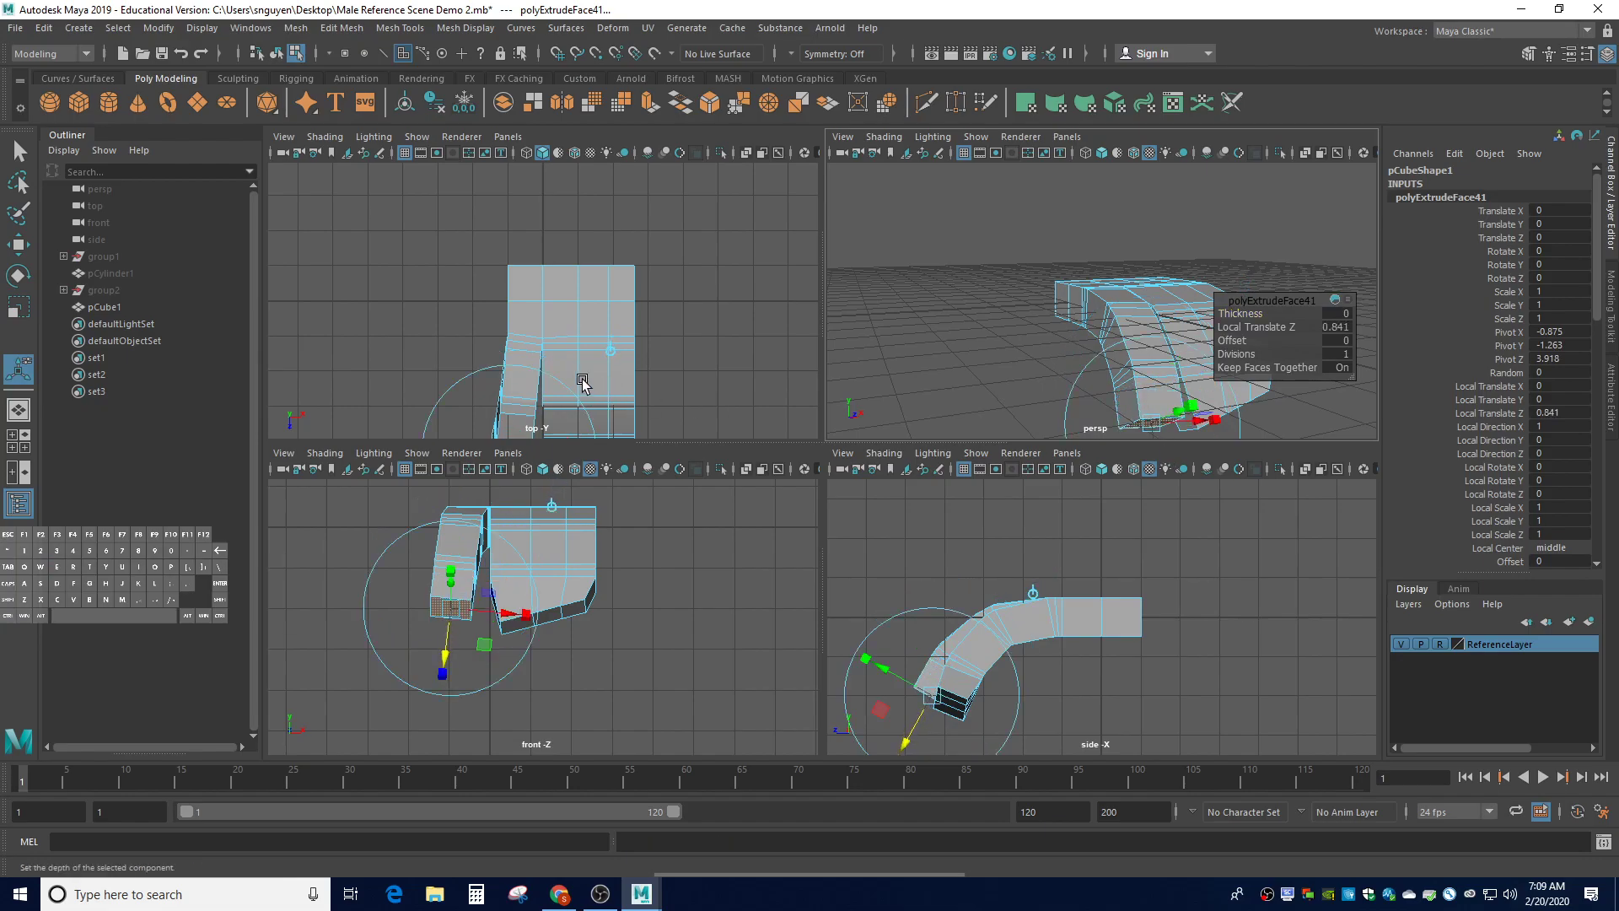
scroll(582, 377, up, 2)
scroll(588, 376, up, 2)
scroll(590, 380, up, 2)
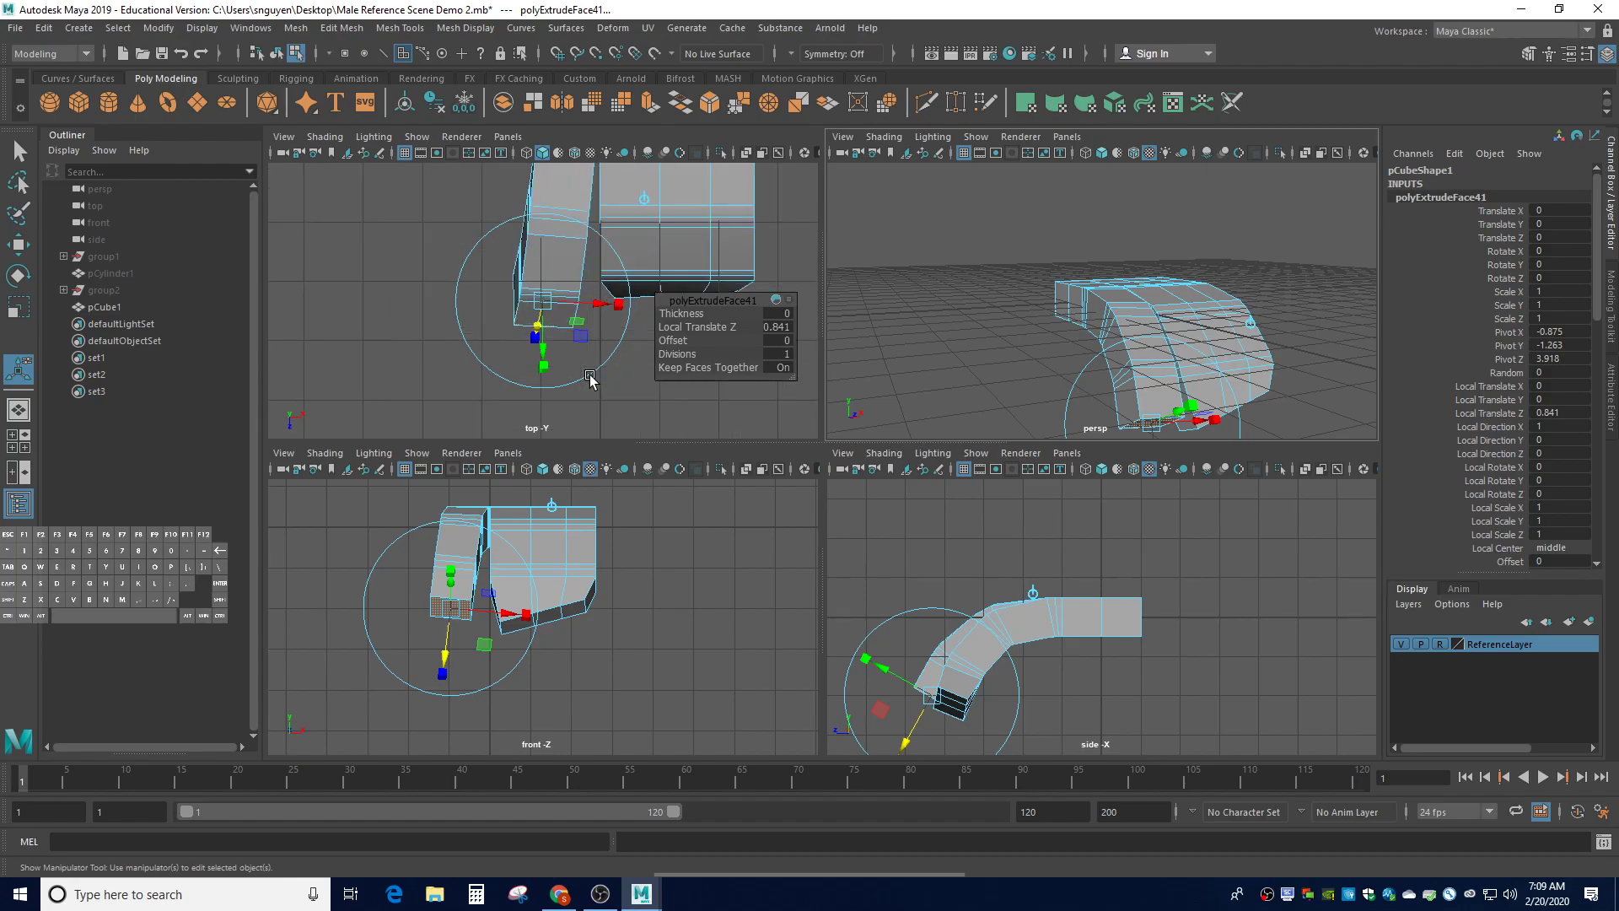
alt+drag(1232, 415, 1088, 394)
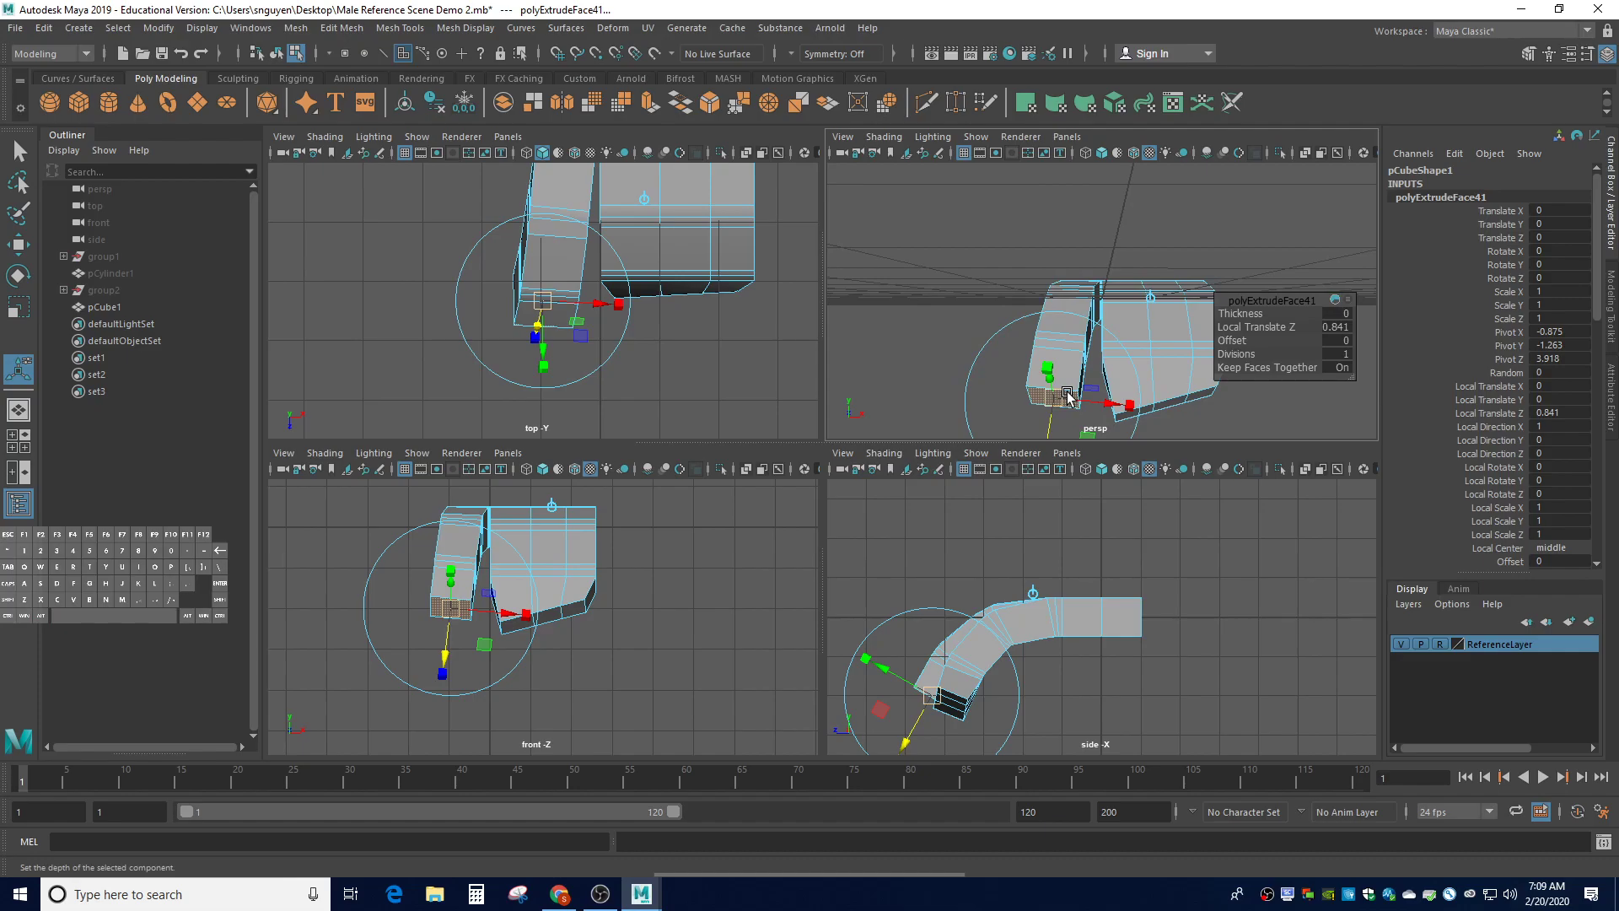
key(r)
drag(1058, 398, 1039, 395)
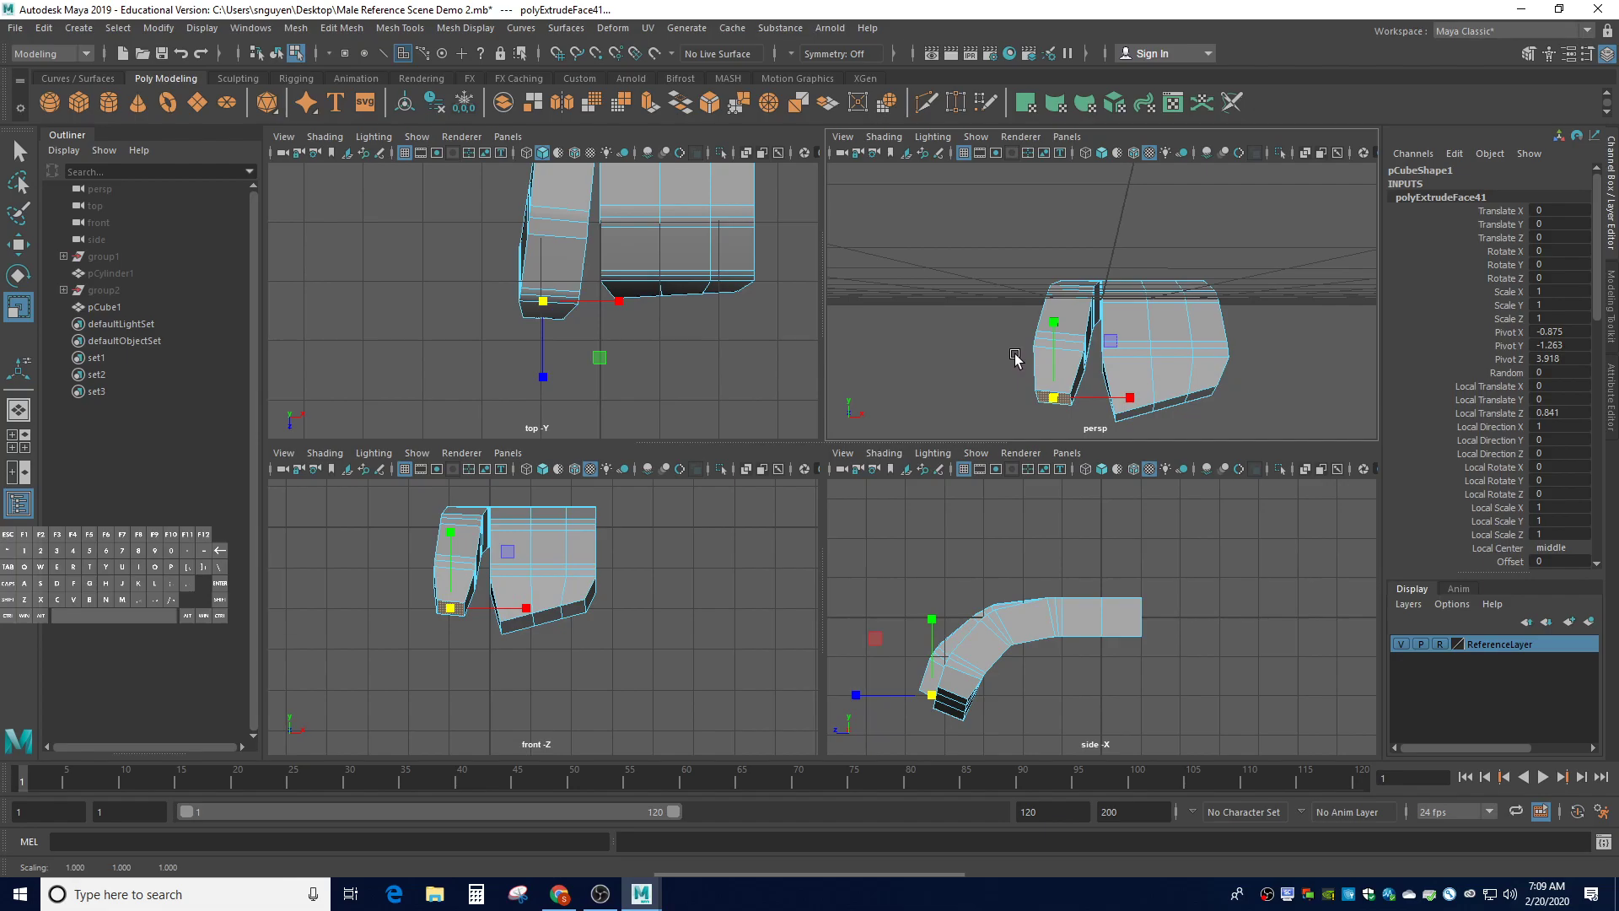
Extrude the rear side face beside the small limb outward by 0.47 and rotate the new face about the vertical axis
alt+drag(998, 341, 1163, 398)
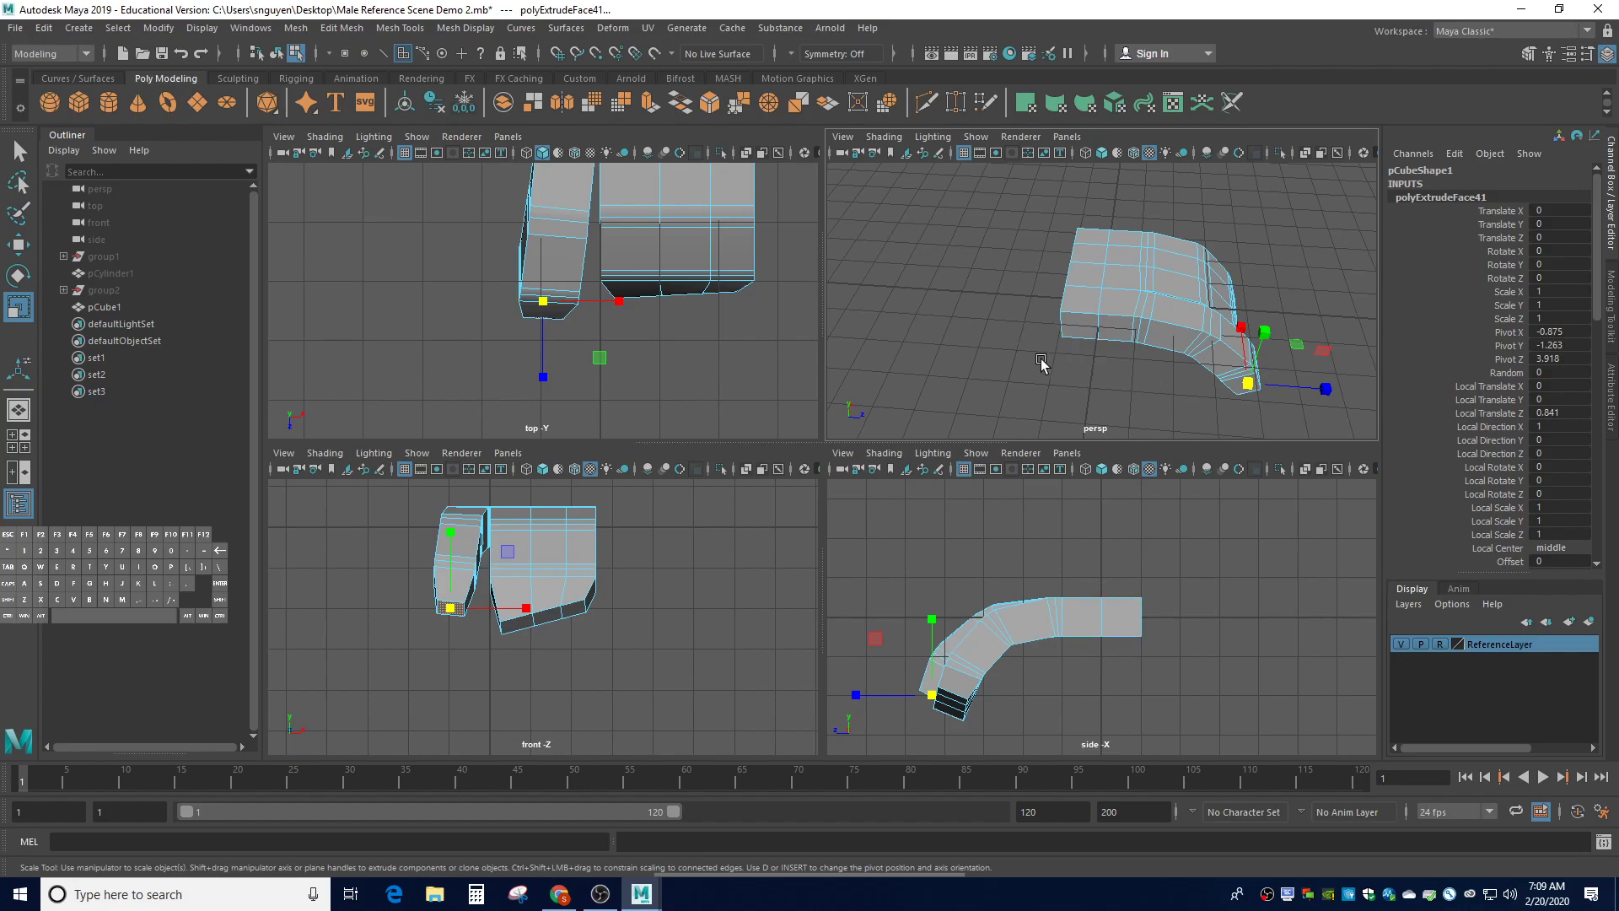
alt+drag(1162, 393, 1082, 352)
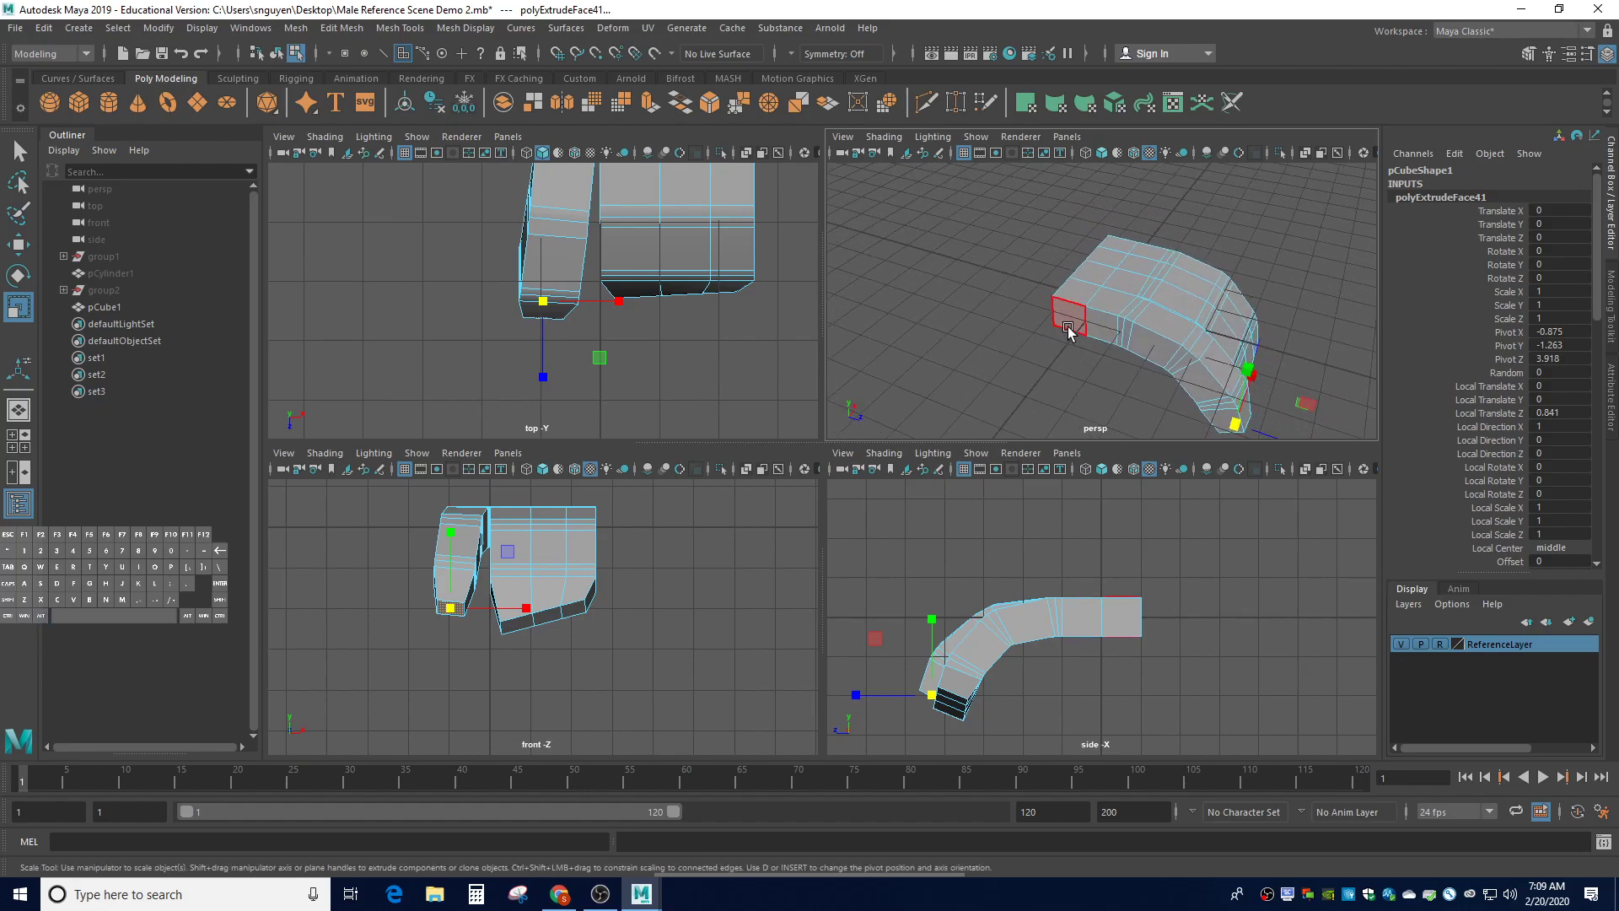
click(1067, 327)
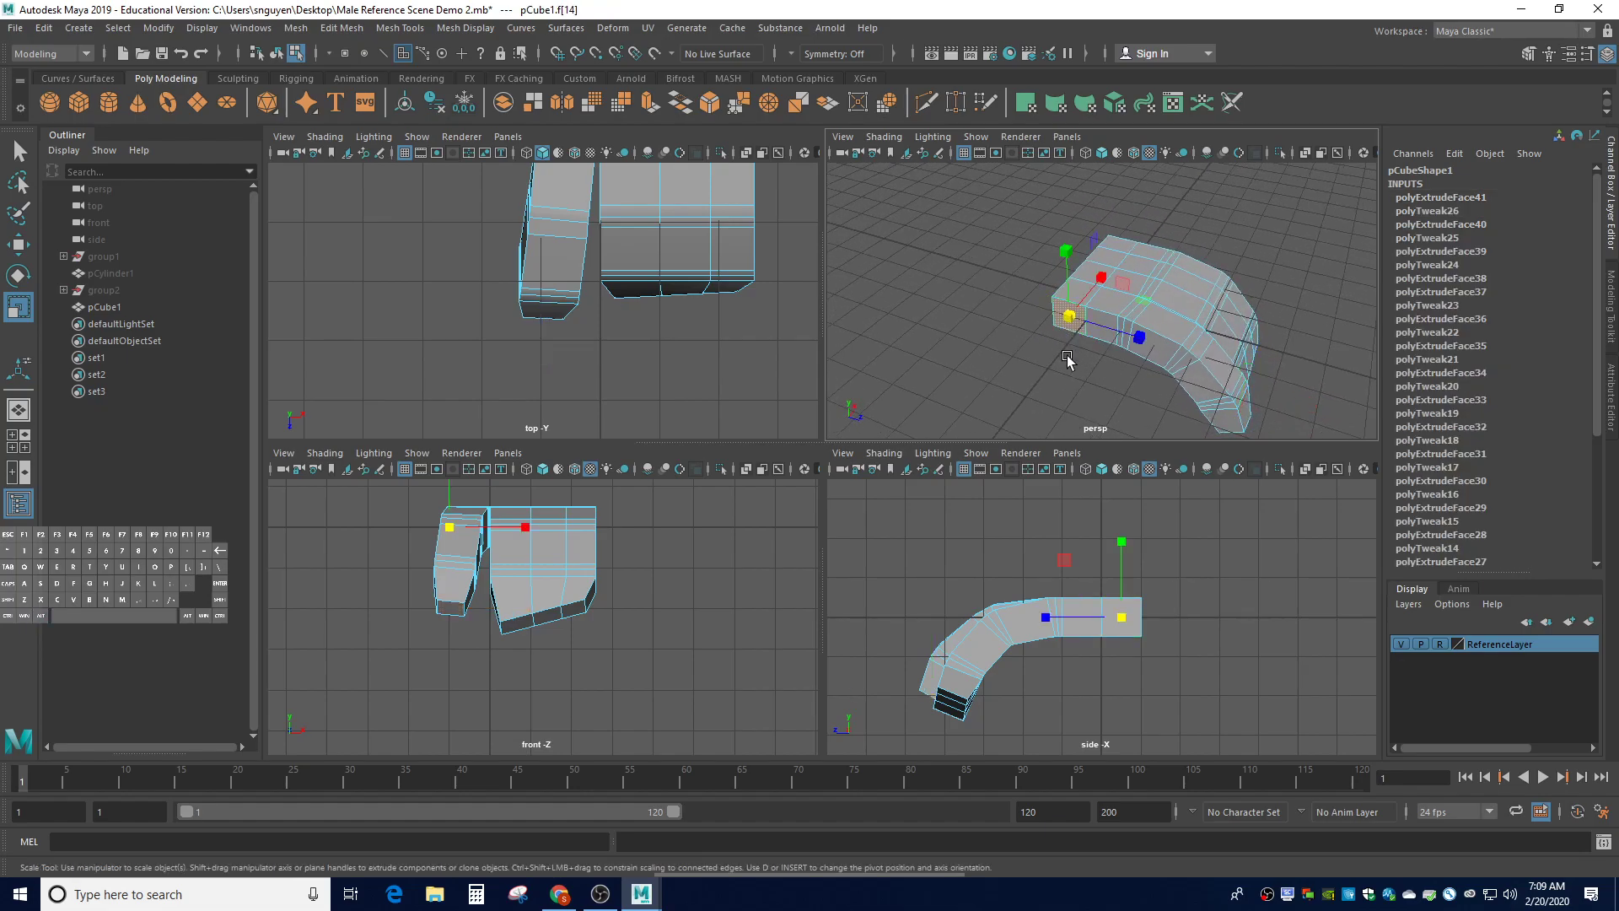
key(ctrl+e)
mouse_move(1055, 352)
mouse_down()
mouse_move(1034, 359)
mouse_move(1051, 366)
mouse_up()
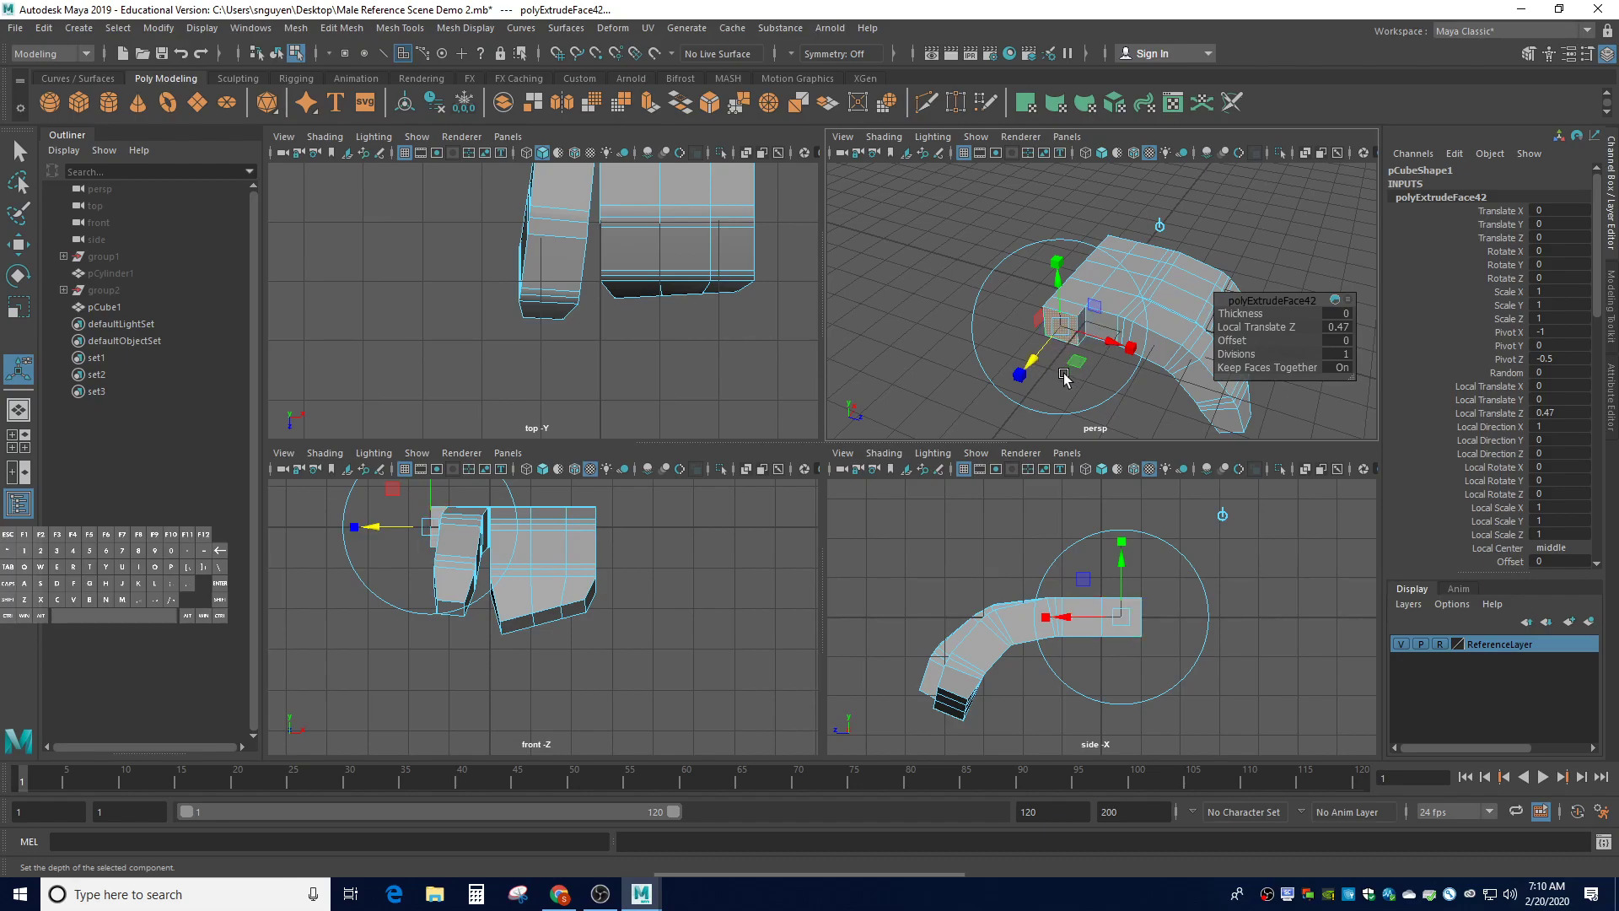
key(e)
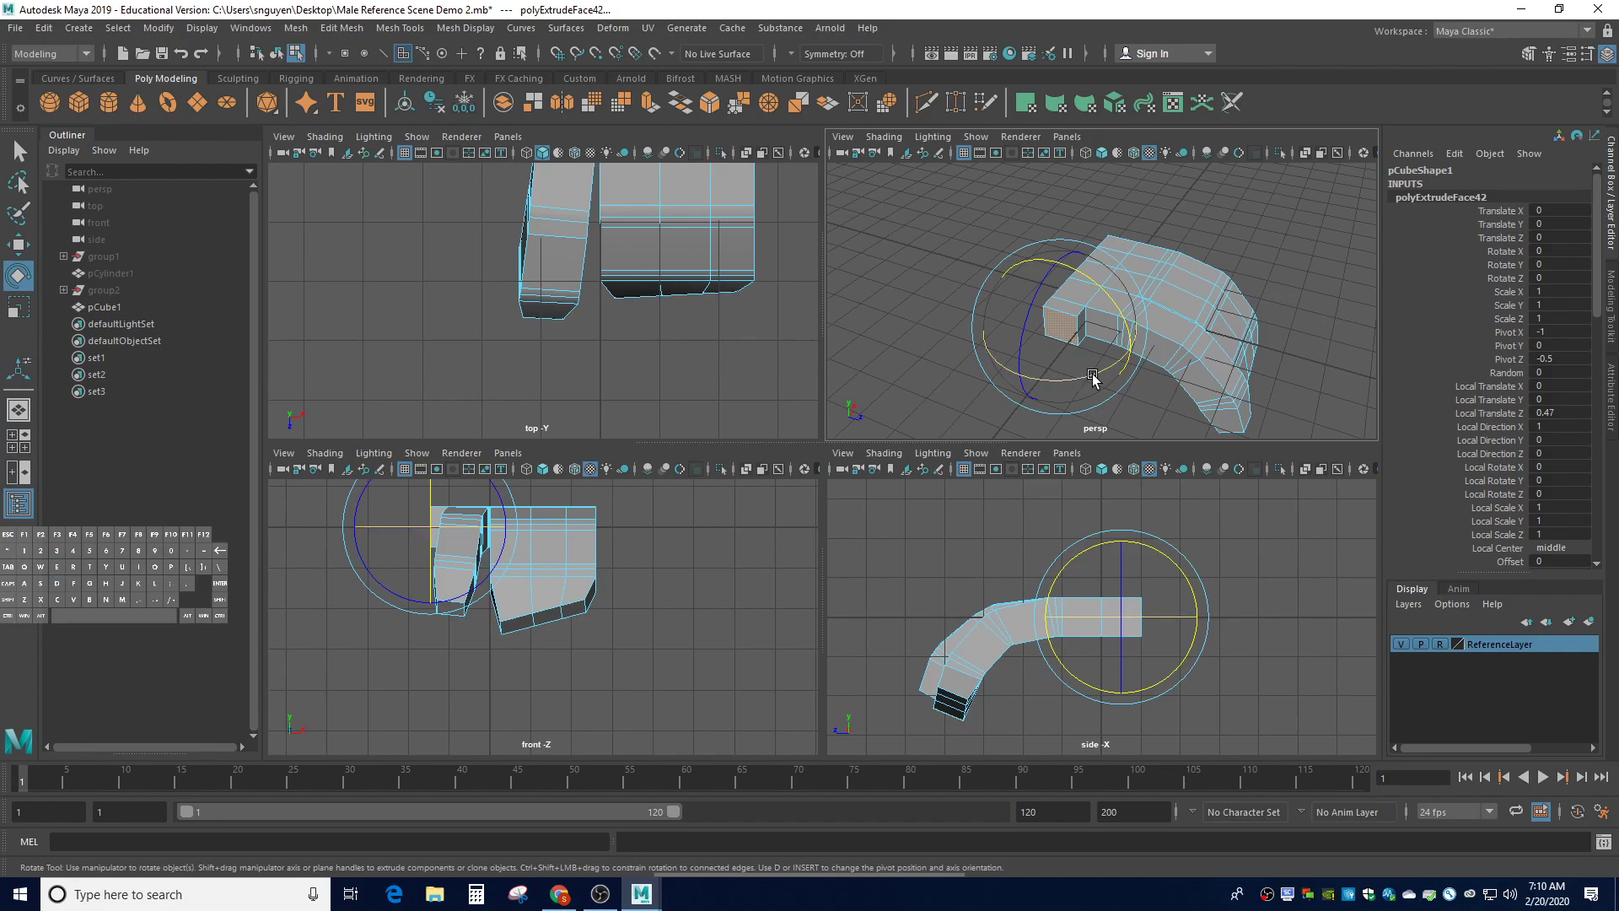
drag(1079, 383, 1150, 376)
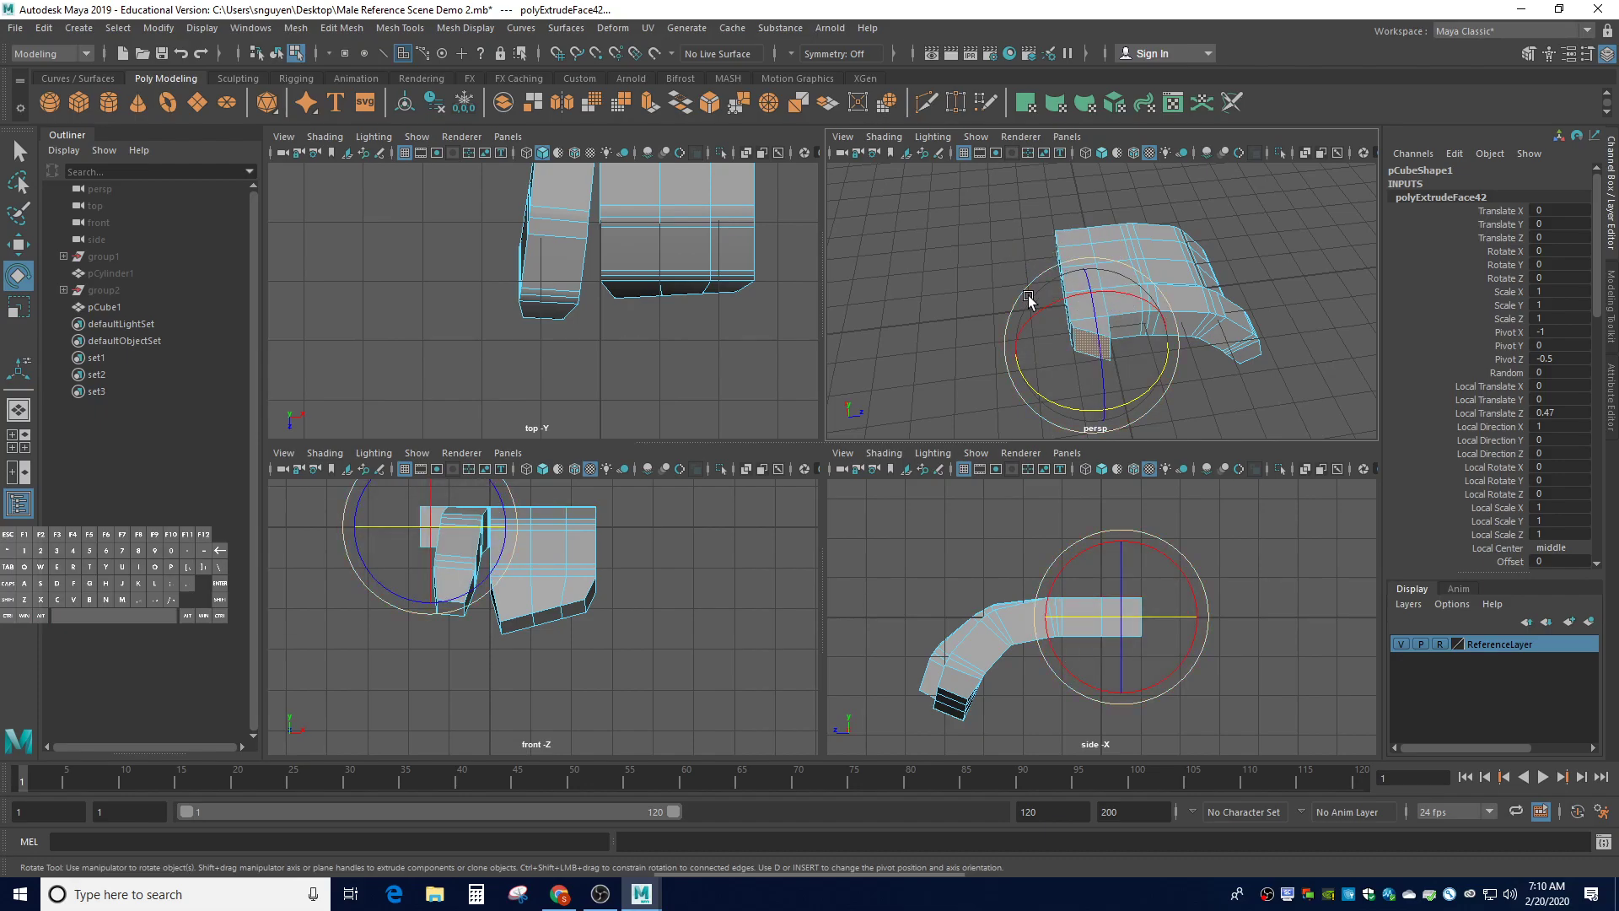
Move the main block's rearmost row of vertices backward along Z to lengthen the block
right_click(1056, 360)
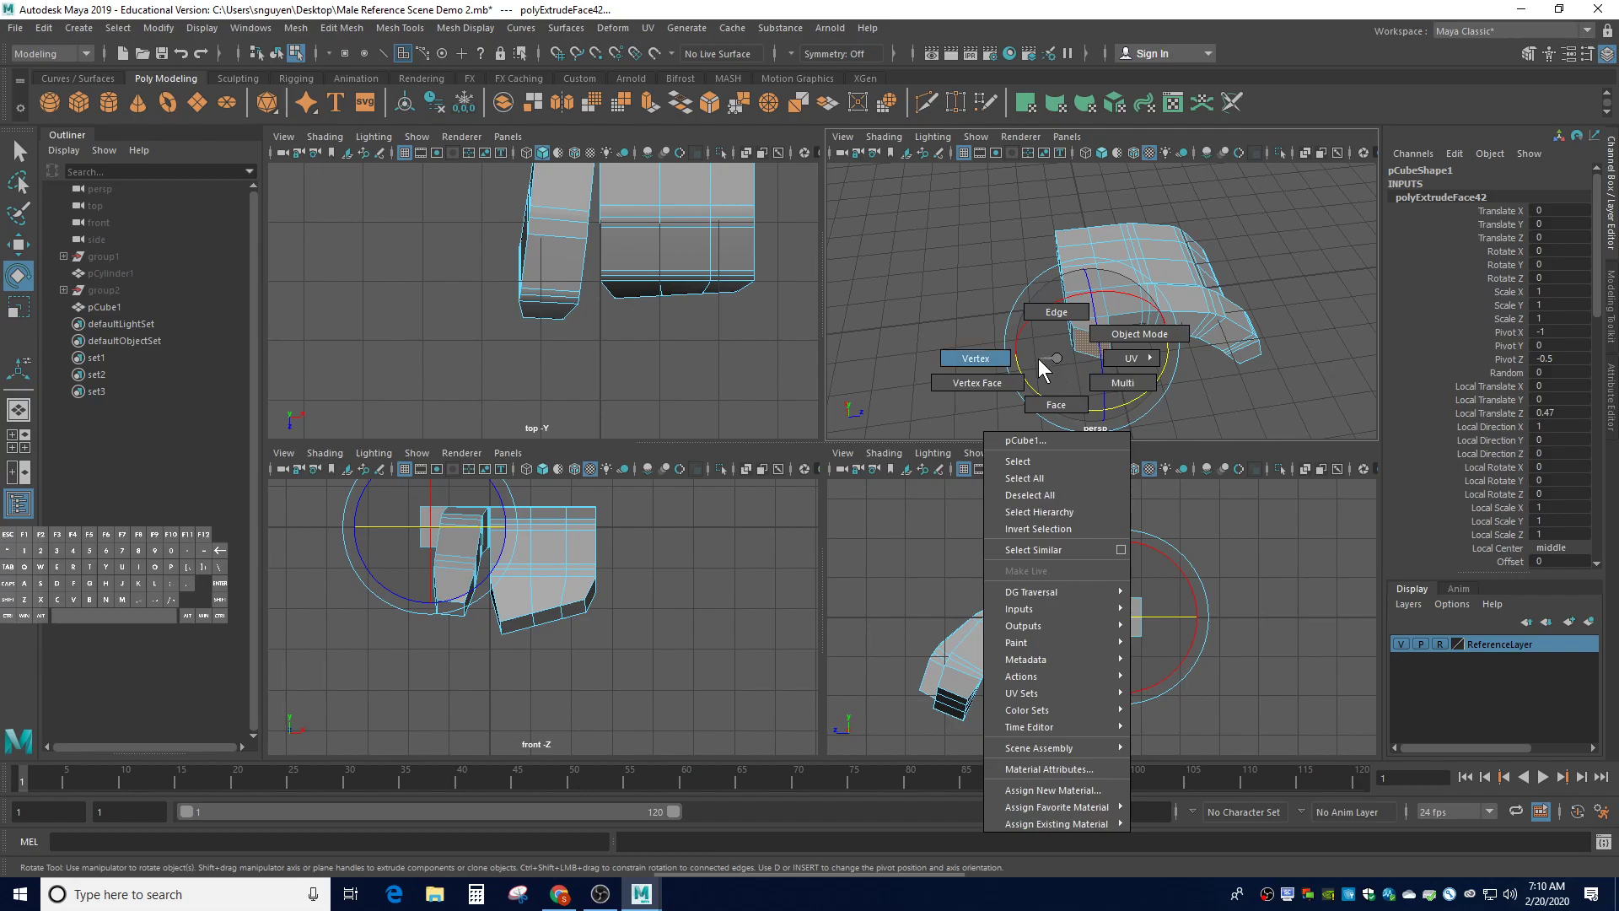
click(976, 359)
alt+drag(1186, 388, 1166, 403)
scroll(708, 341, down, 5)
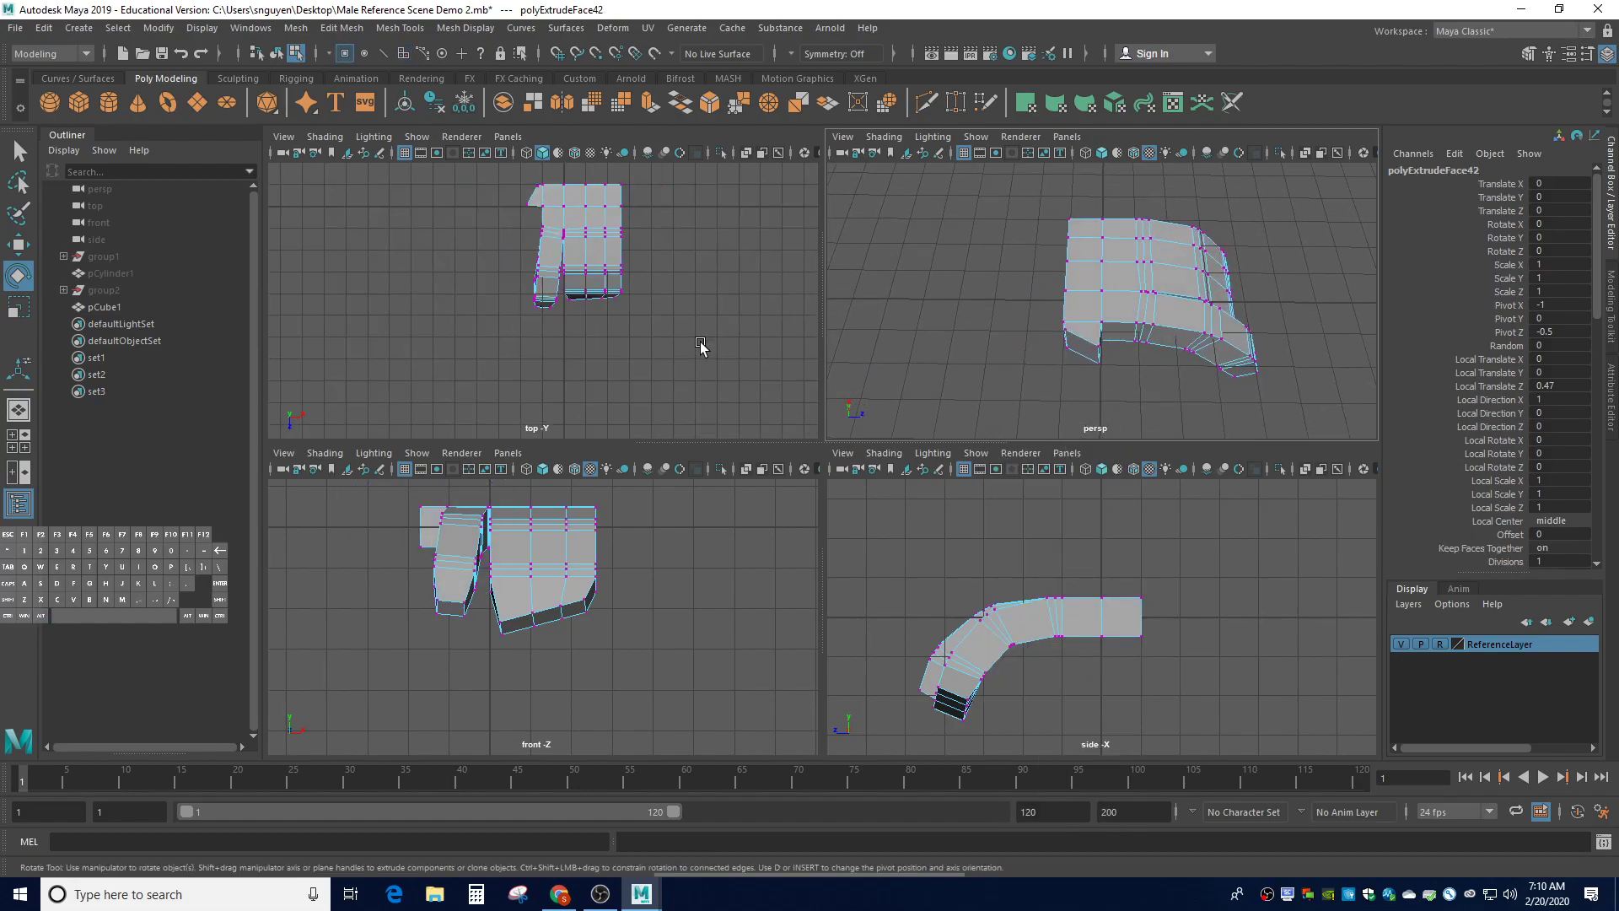
drag(504, 183, 636, 217)
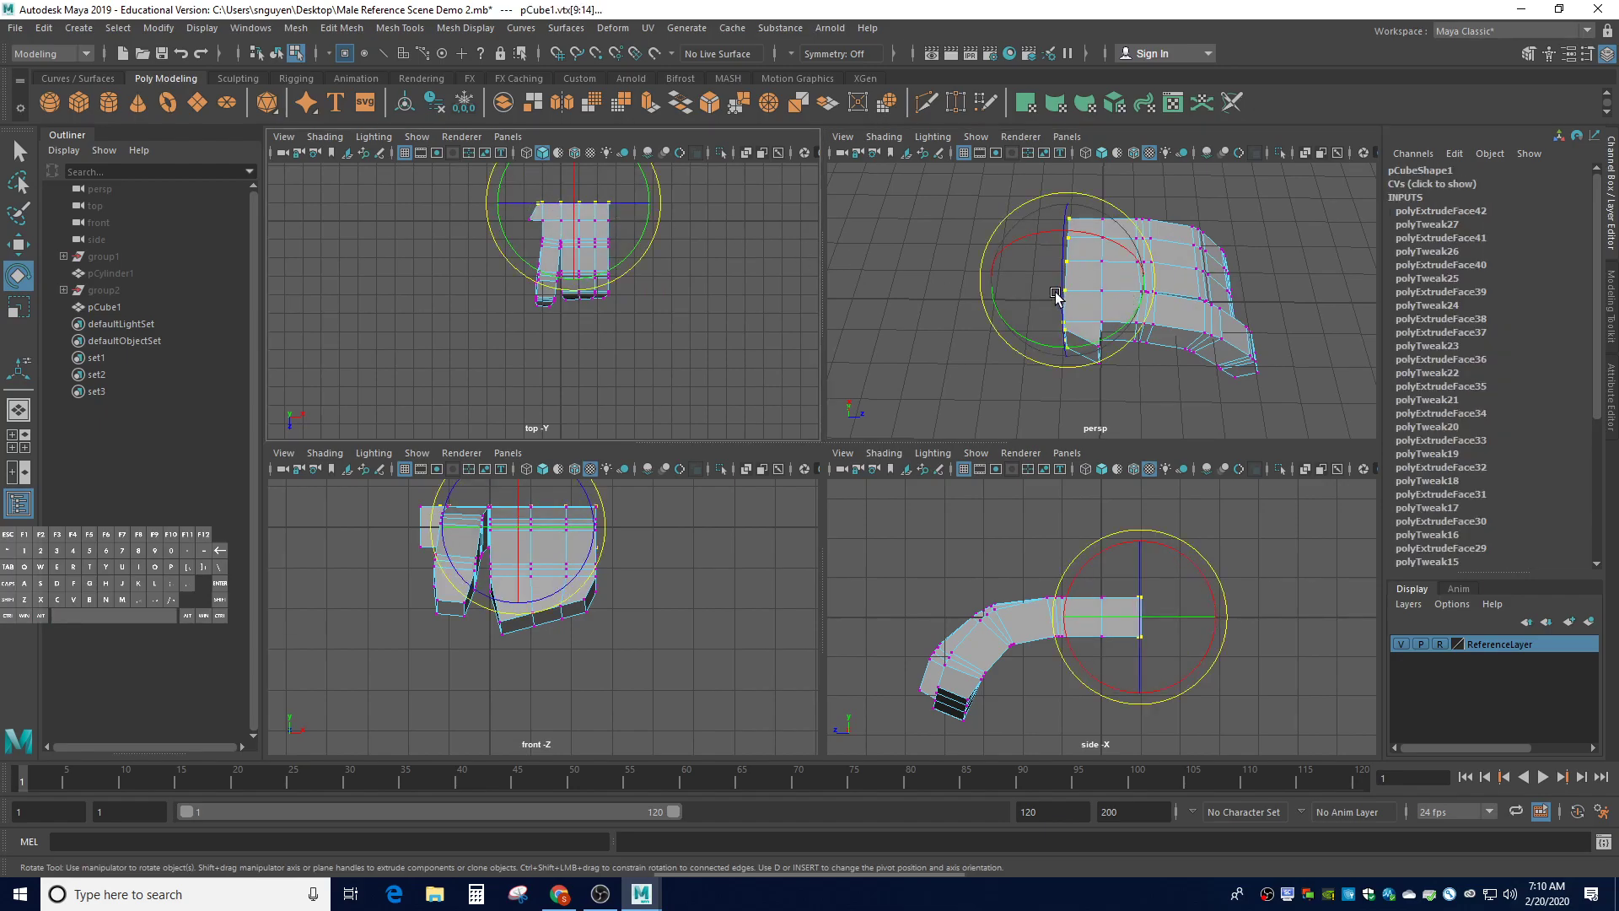
key(w)
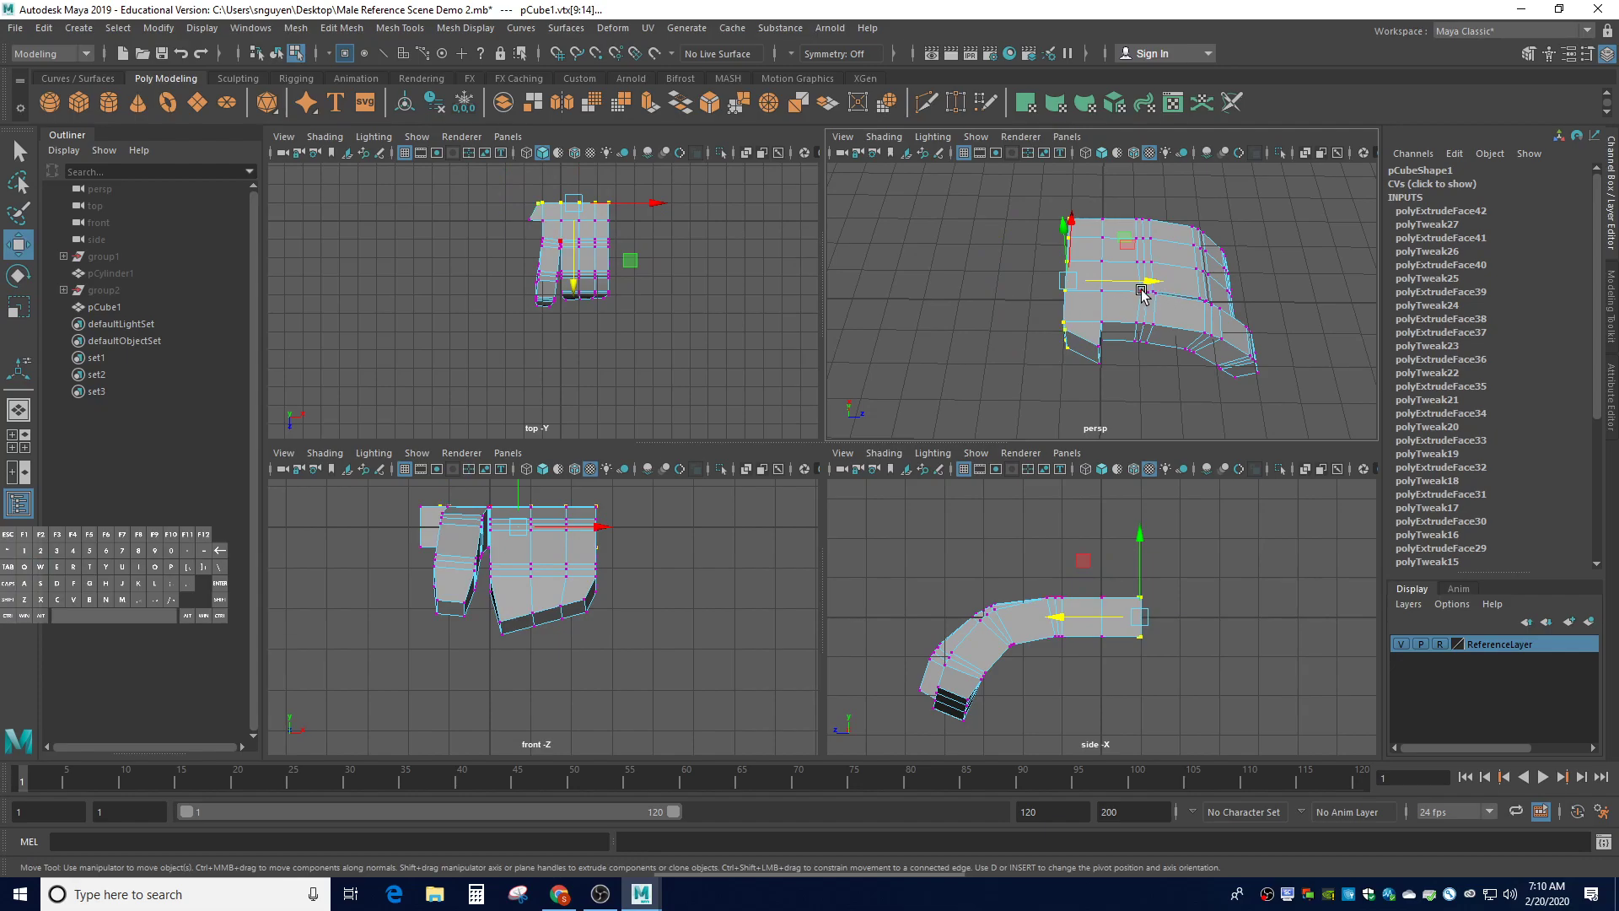
drag(1145, 285, 1084, 281)
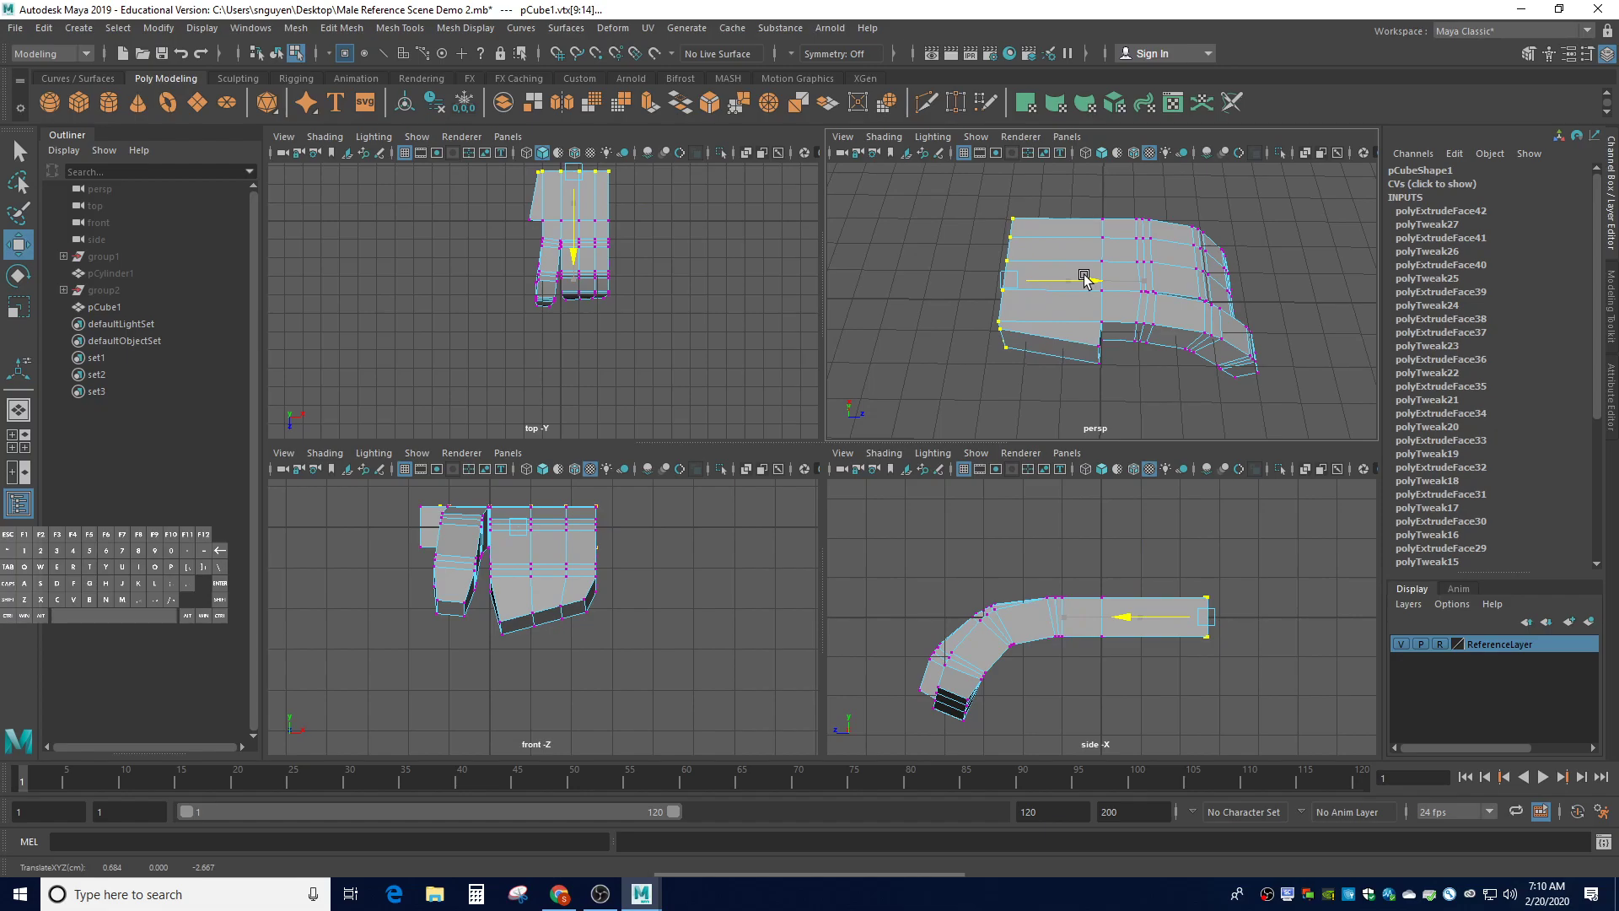
drag(1085, 281, 1091, 278)
Select the lengthened outer side face and rotate it slightly about the Y axis
alt+drag(1147, 392, 1089, 352)
click(1049, 338)
right_drag(1049, 338, 1048, 365)
click(1052, 338)
key(e)
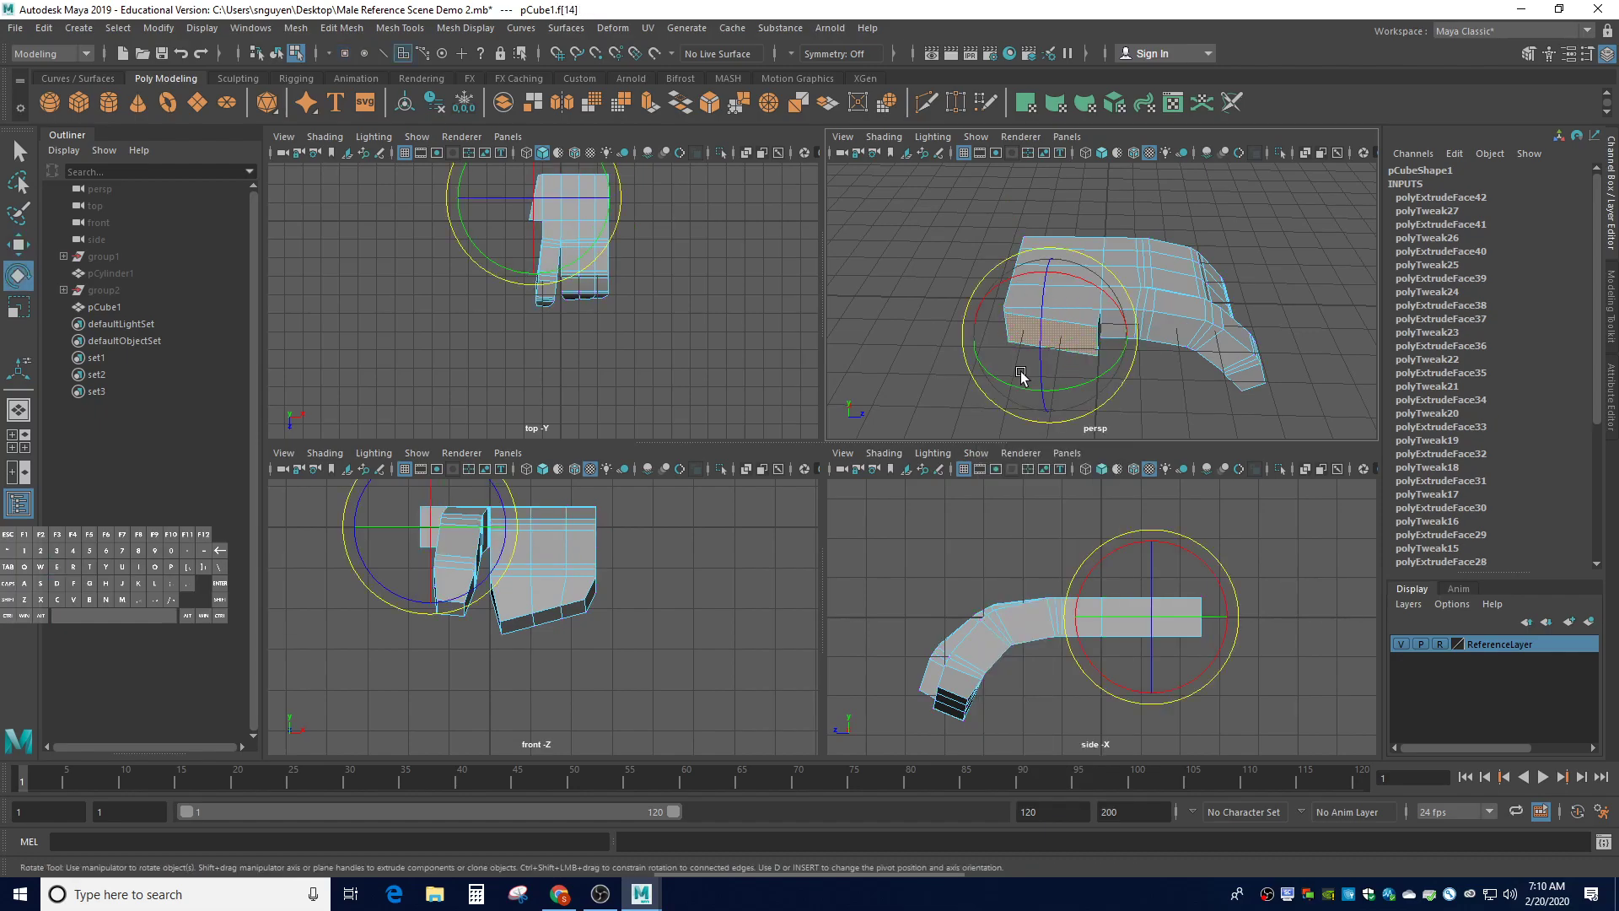
drag(1030, 395, 1026, 400)
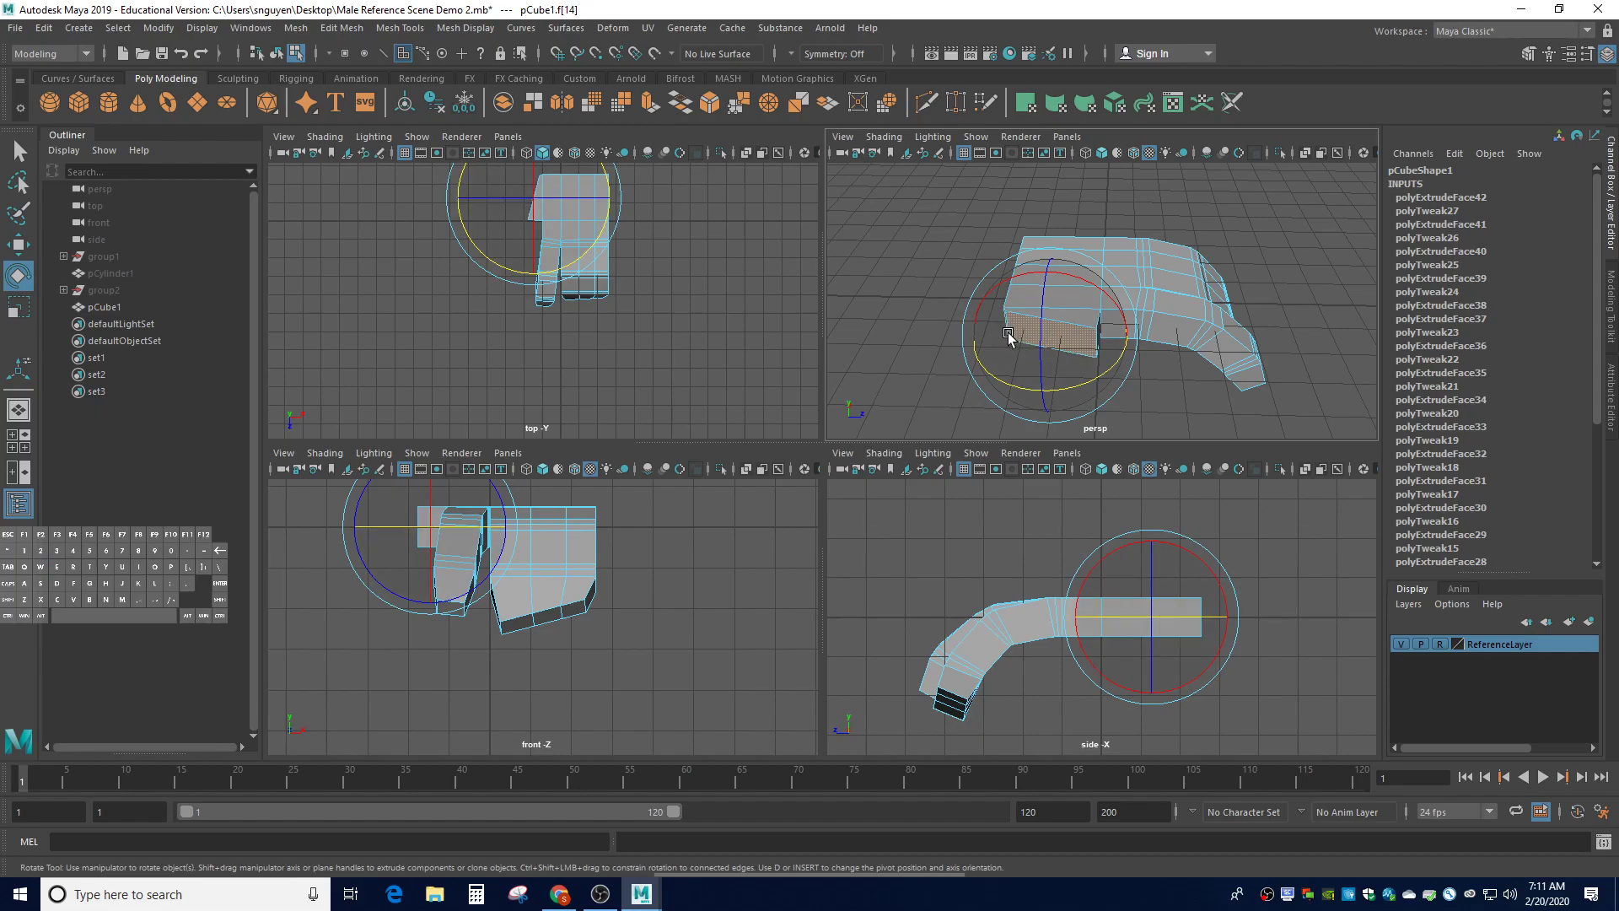
Select the side extrusion's front vertical corner edge and move it outward along the X axis
alt+drag(1141, 393, 1104, 389)
right_drag(1076, 372, 1079, 340)
click(1079, 356)
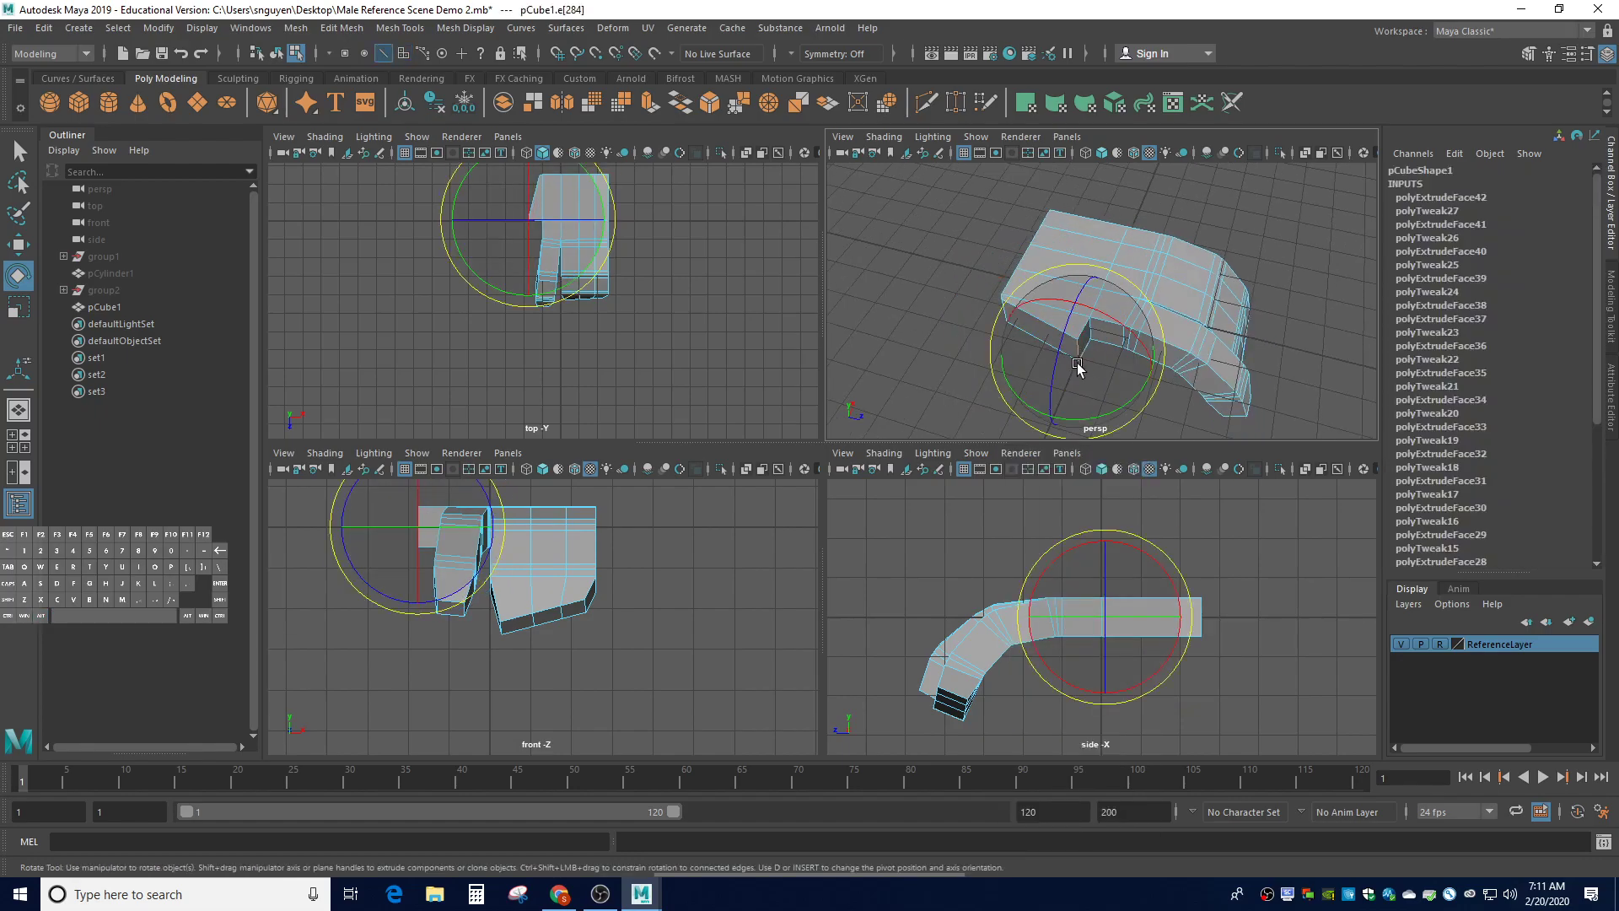
key(w)
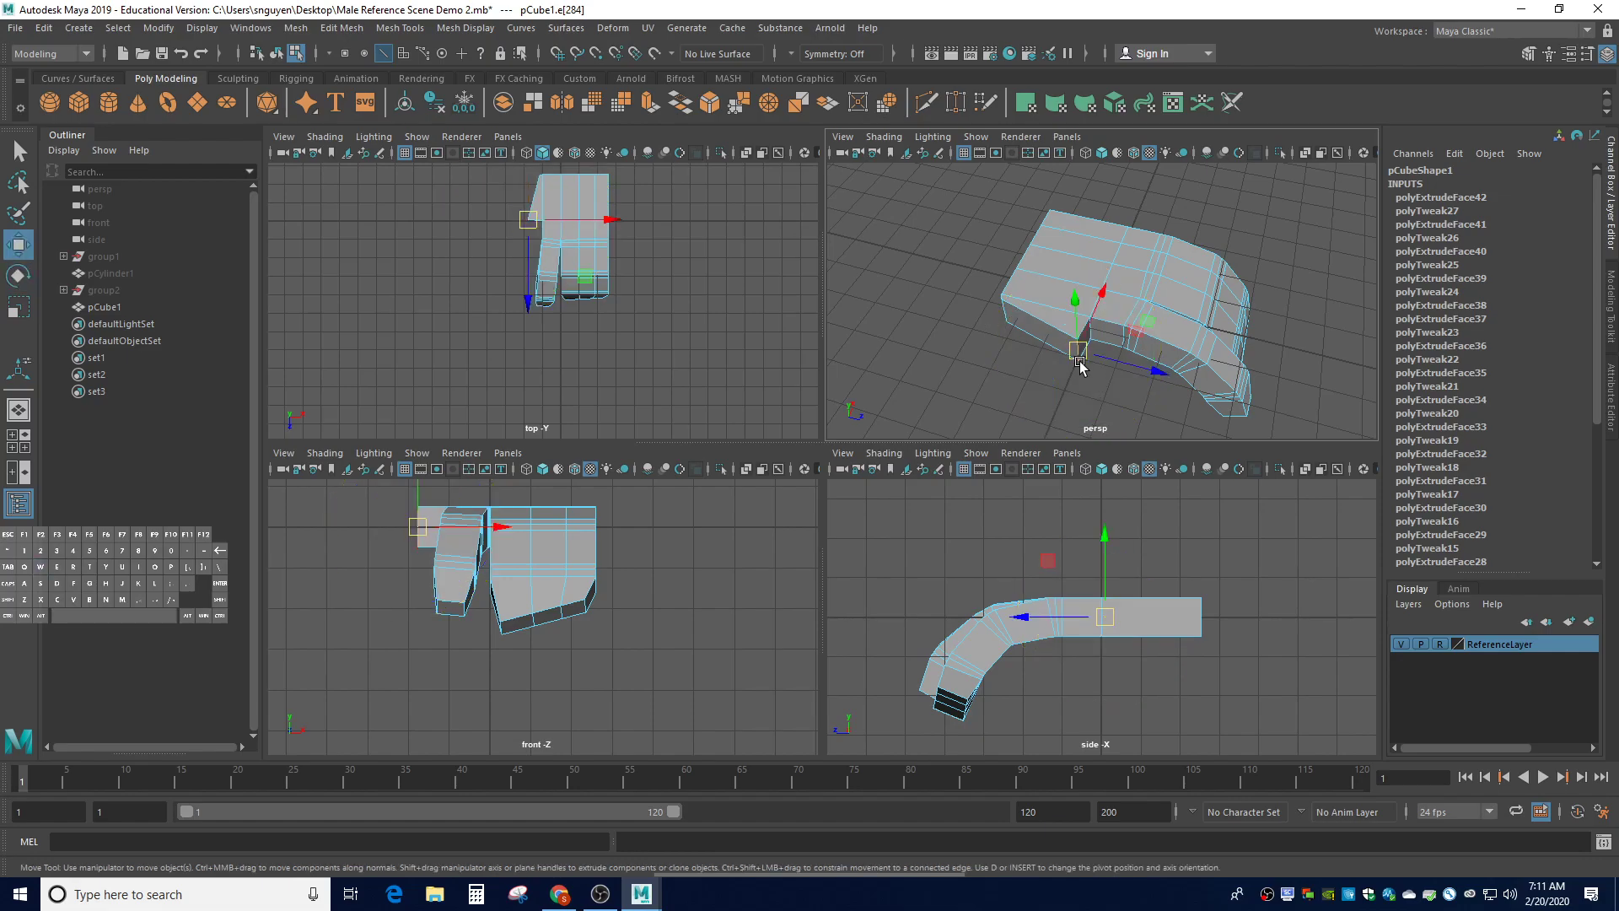
drag(1080, 347, 995, 362)
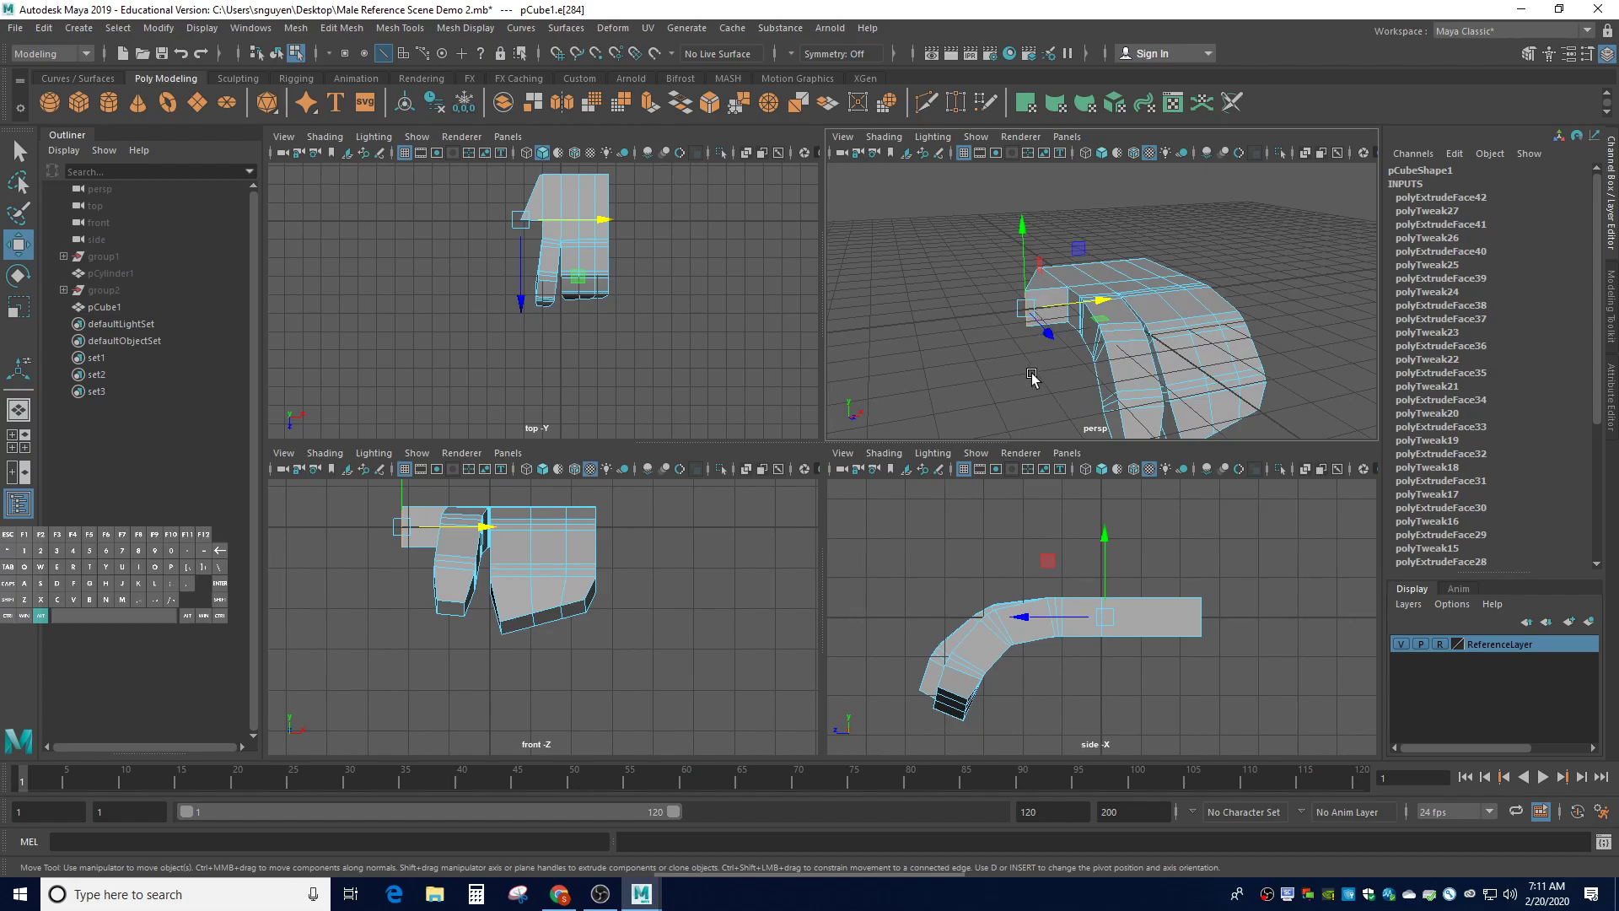
Merge the closely spaced vertices at the block's rear outer corner with Target Weld
alt+drag(1045, 383, 1239, 428)
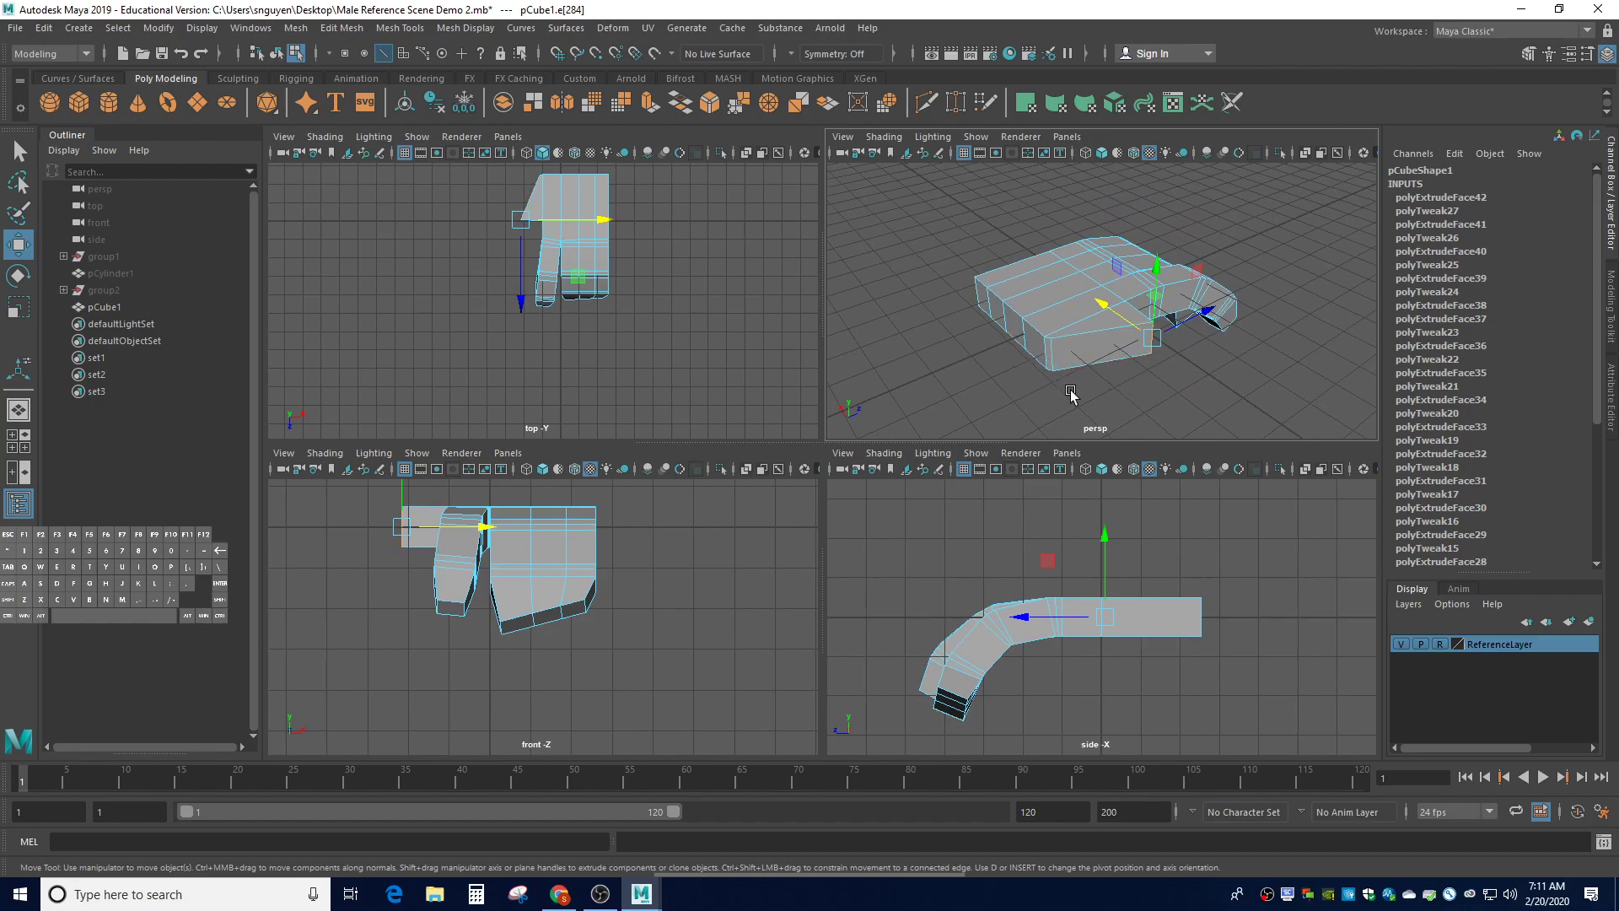
scroll(1084, 397, up, 2)
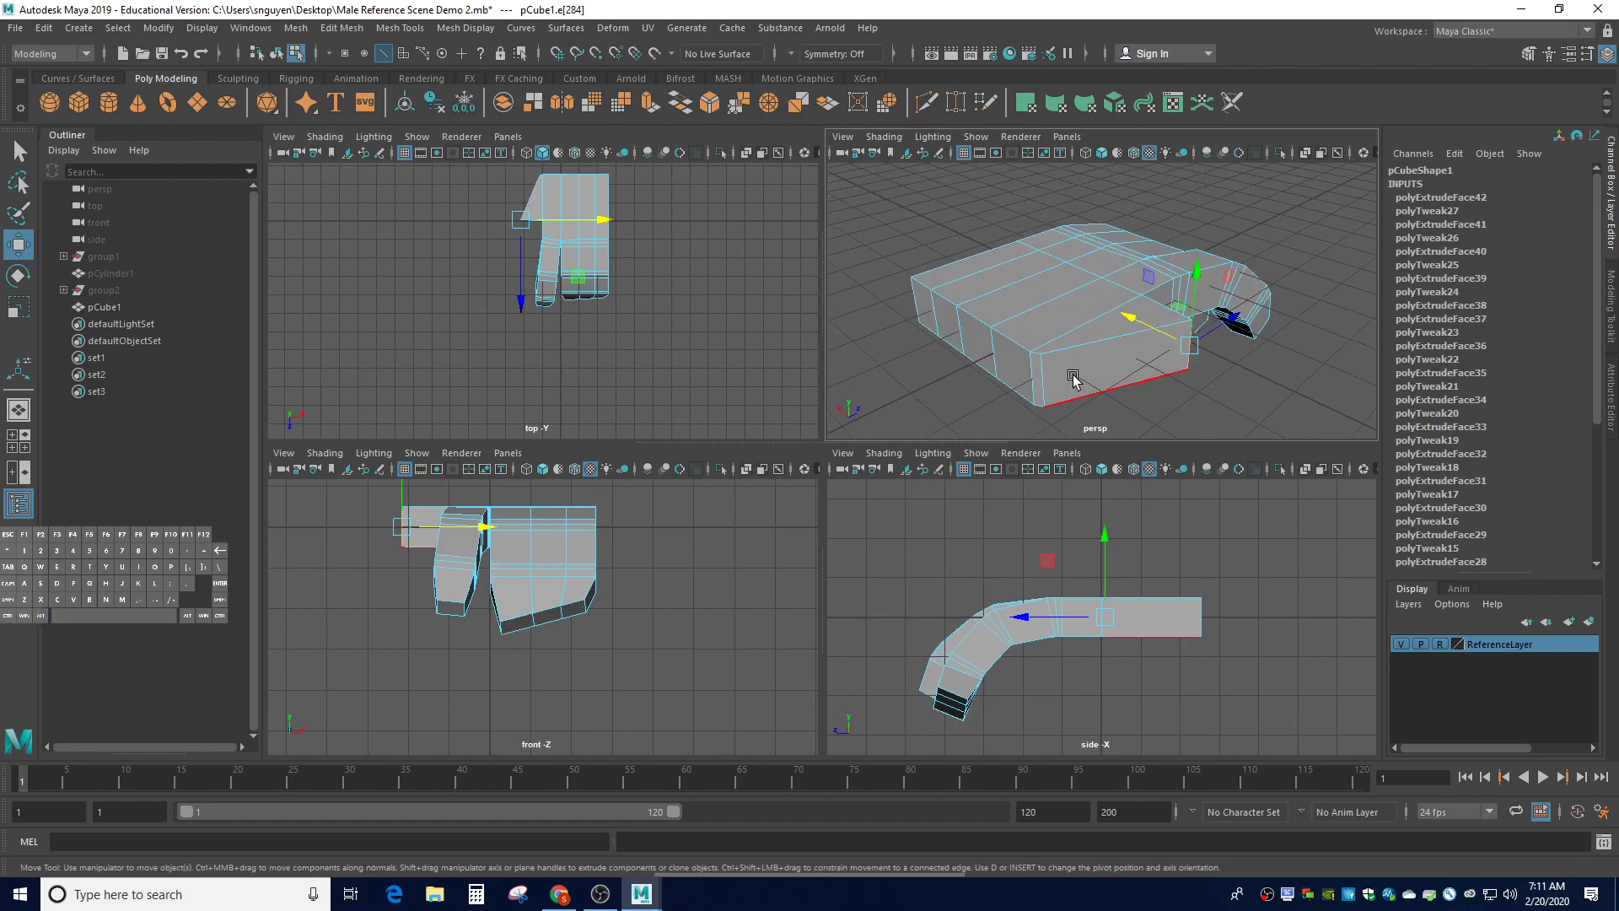
right_drag(1073, 378, 1025, 384)
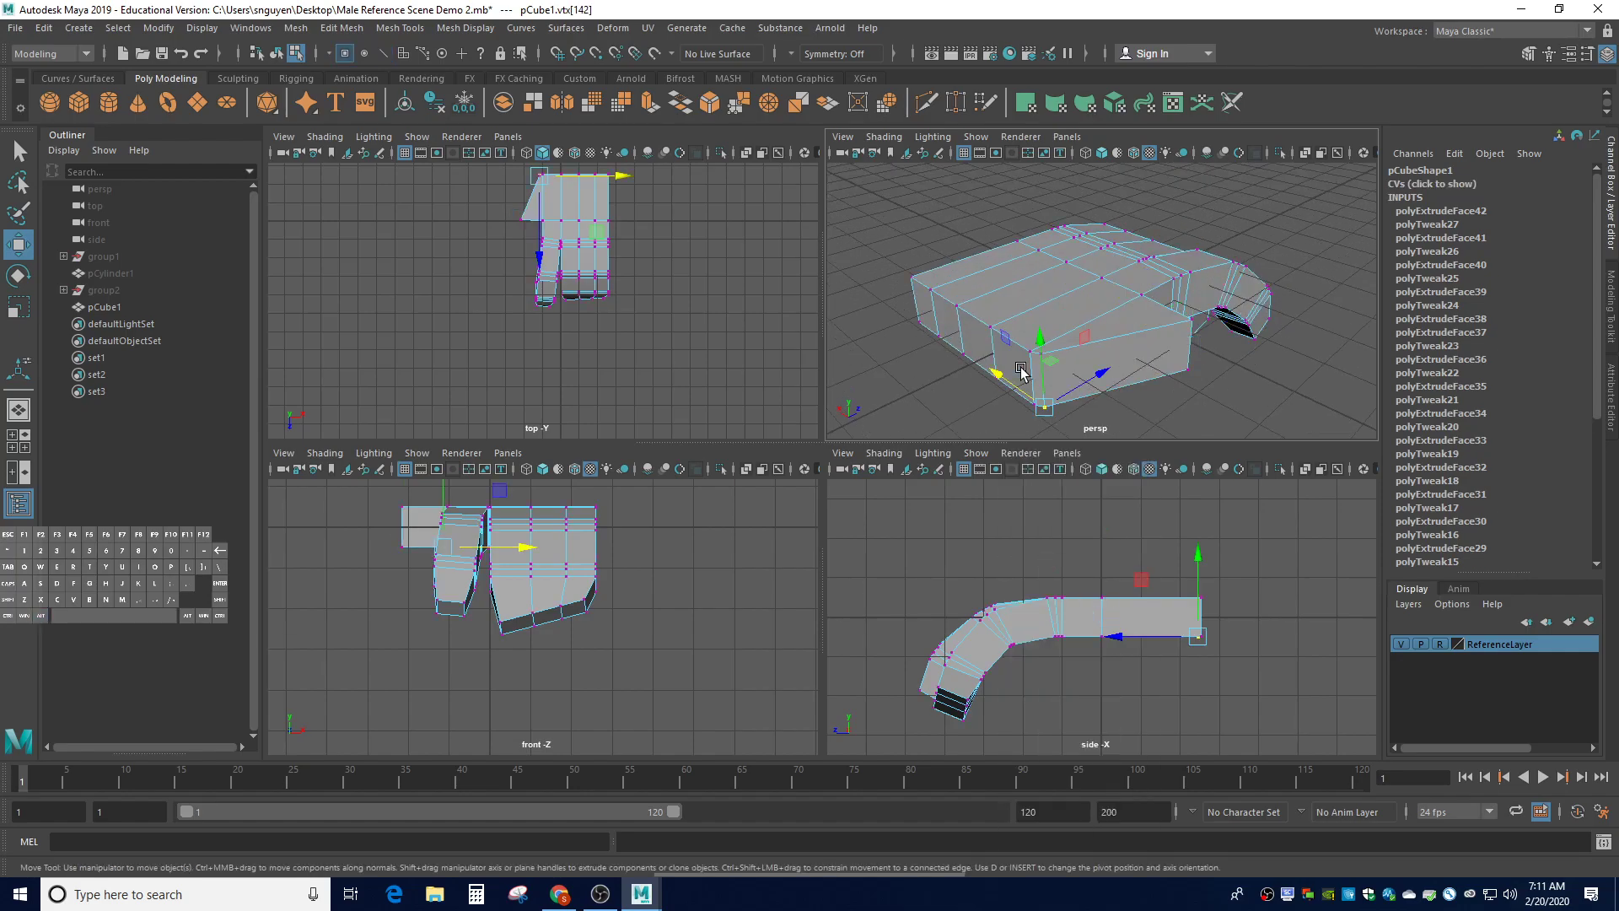
click(1613, 323)
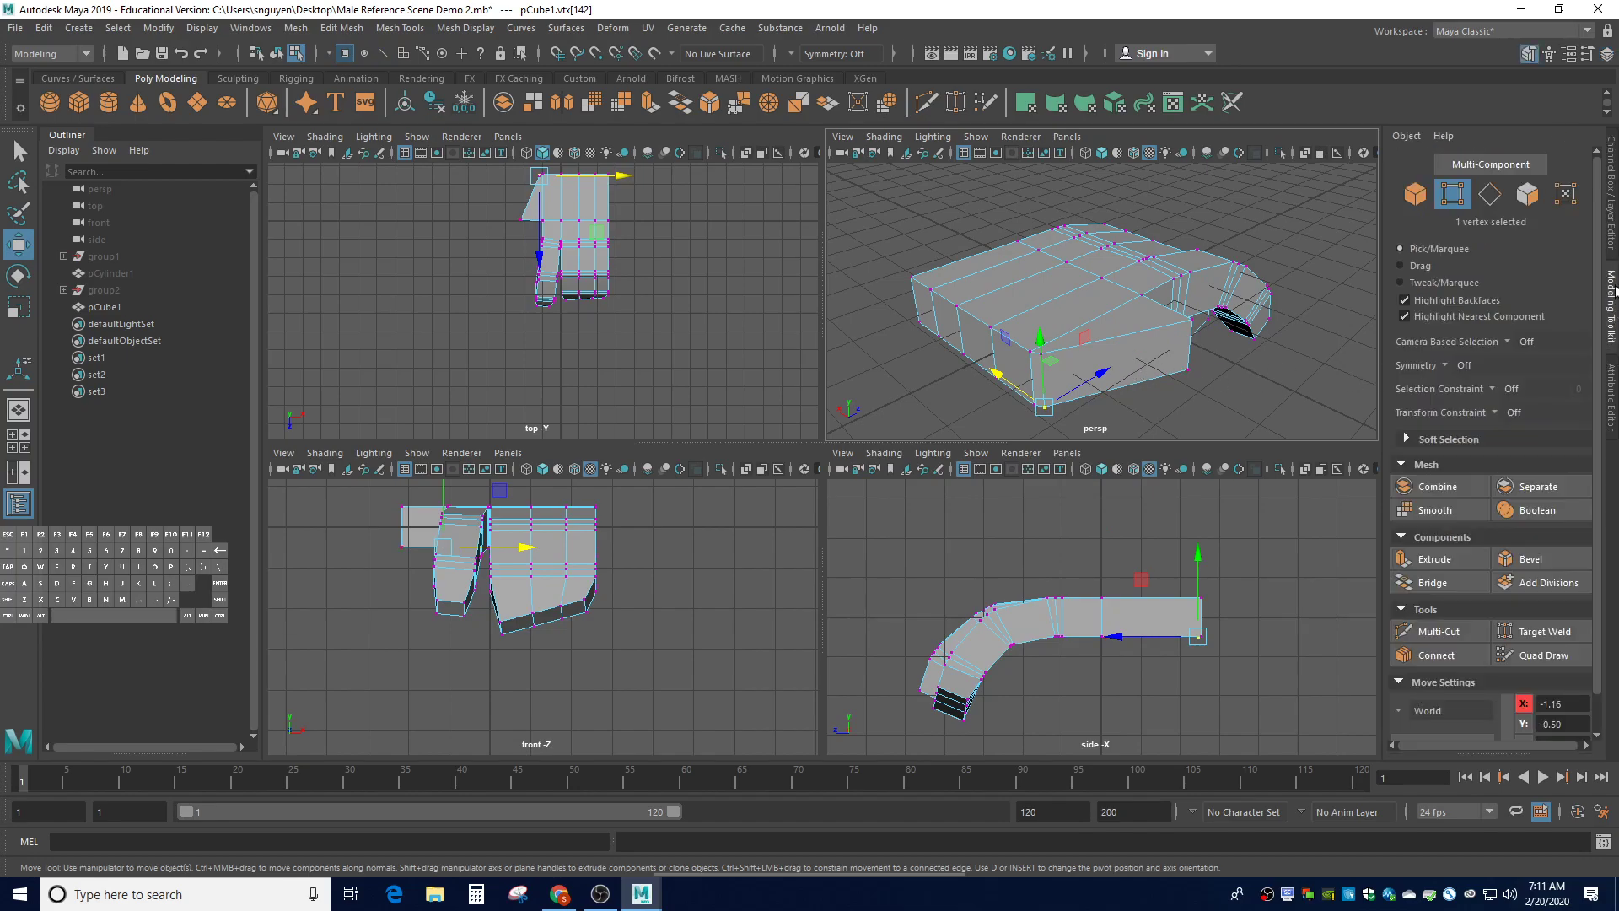
click(1188, 431)
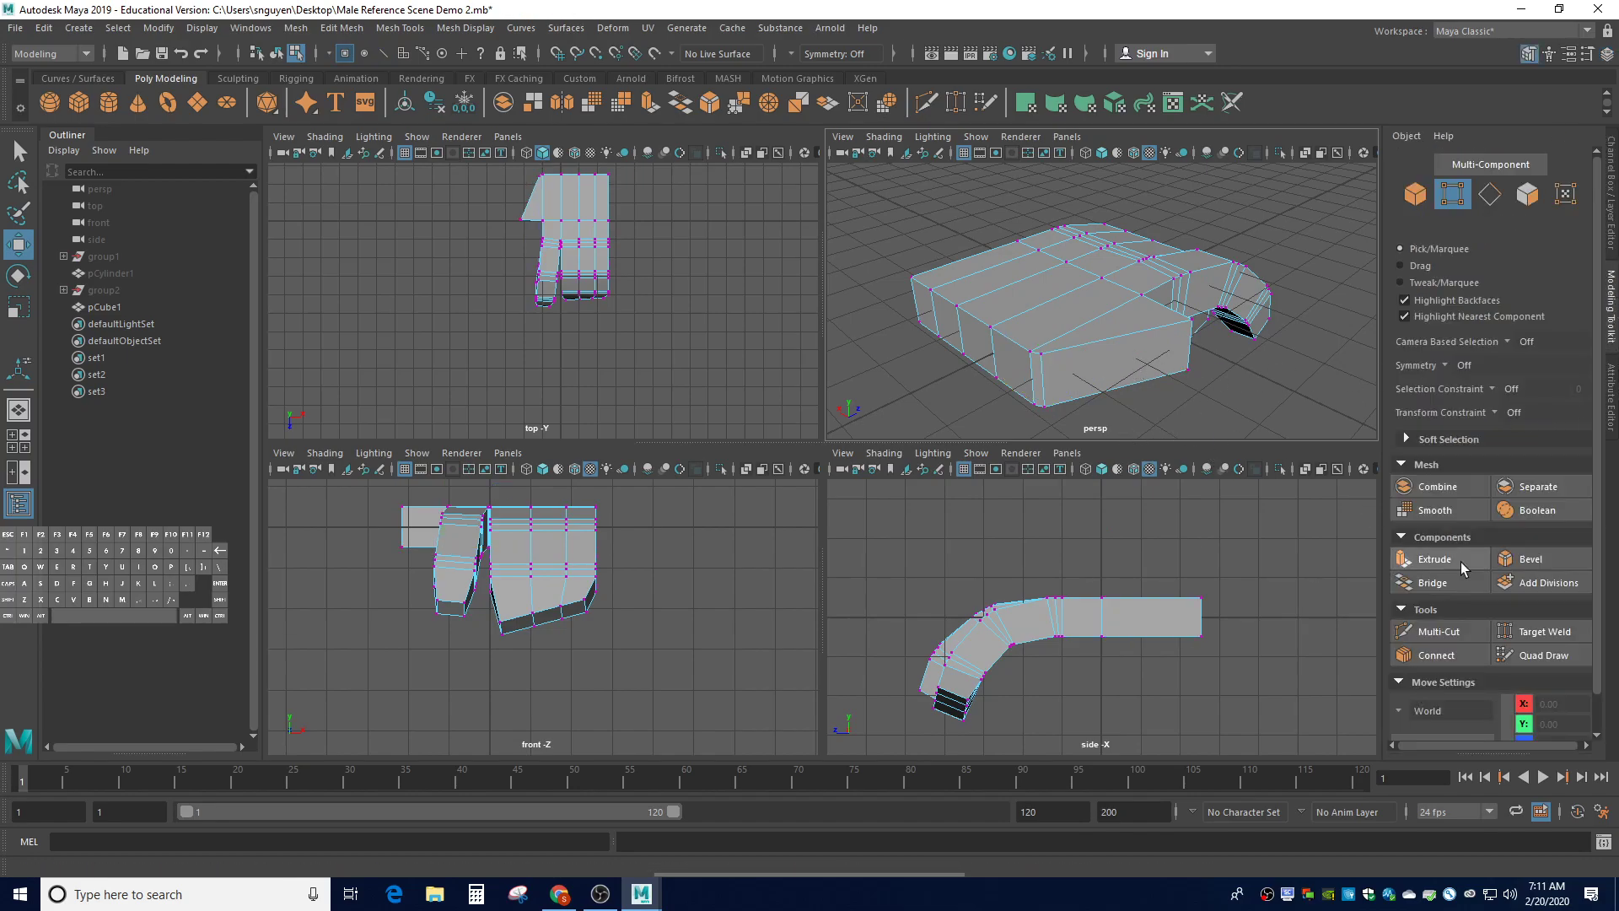
click(1552, 638)
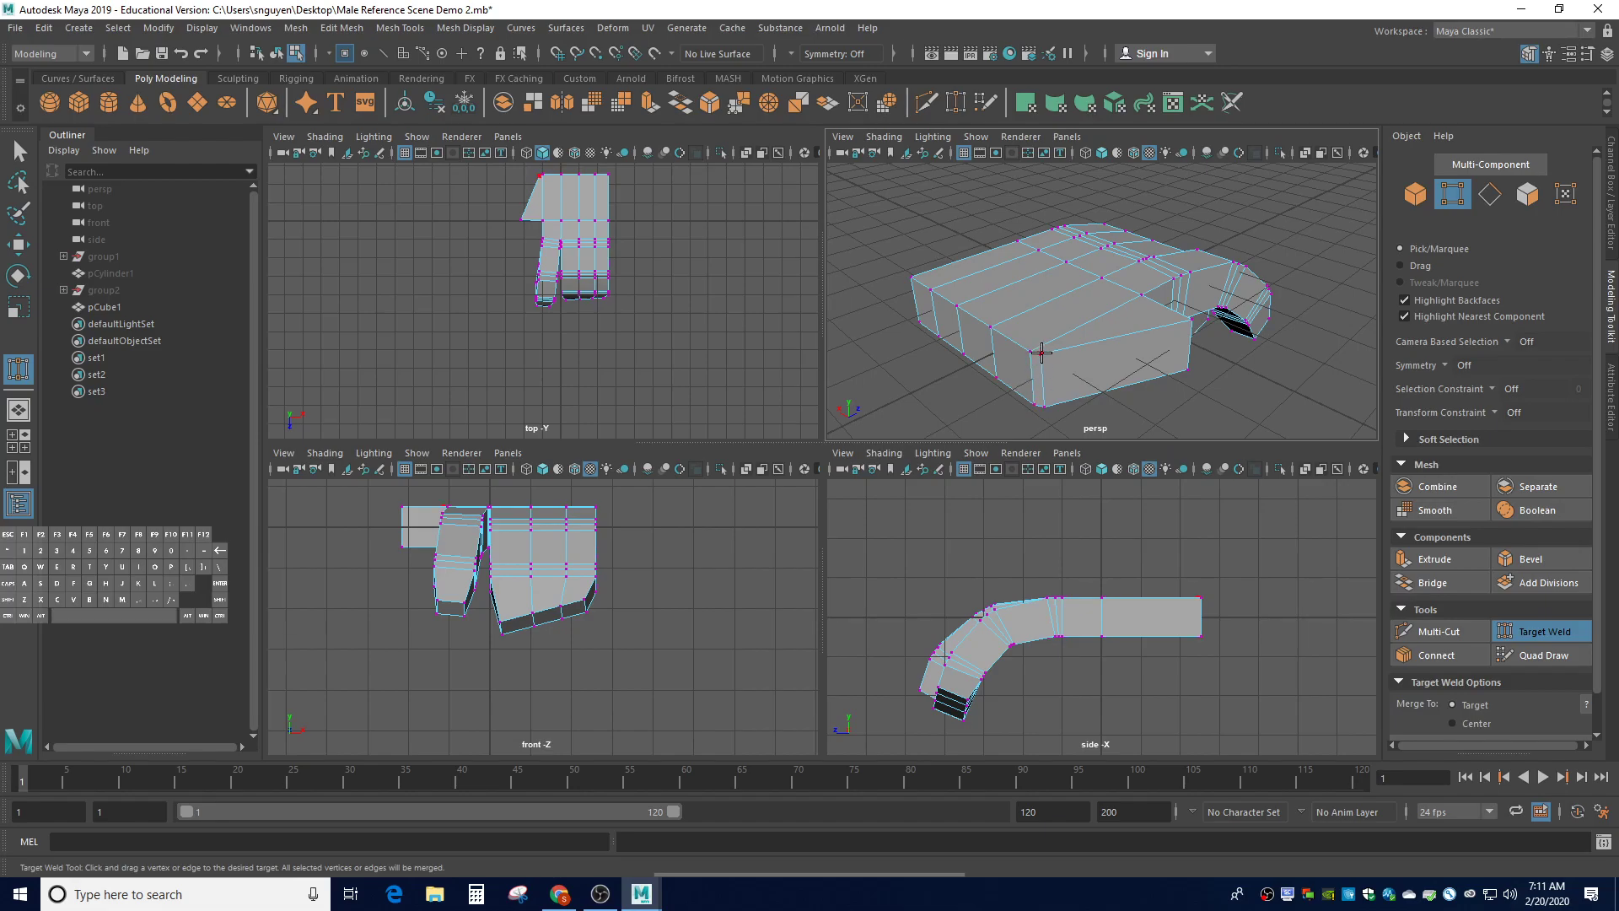
drag(1042, 353, 1030, 352)
alt+drag(1189, 388, 1028, 244)
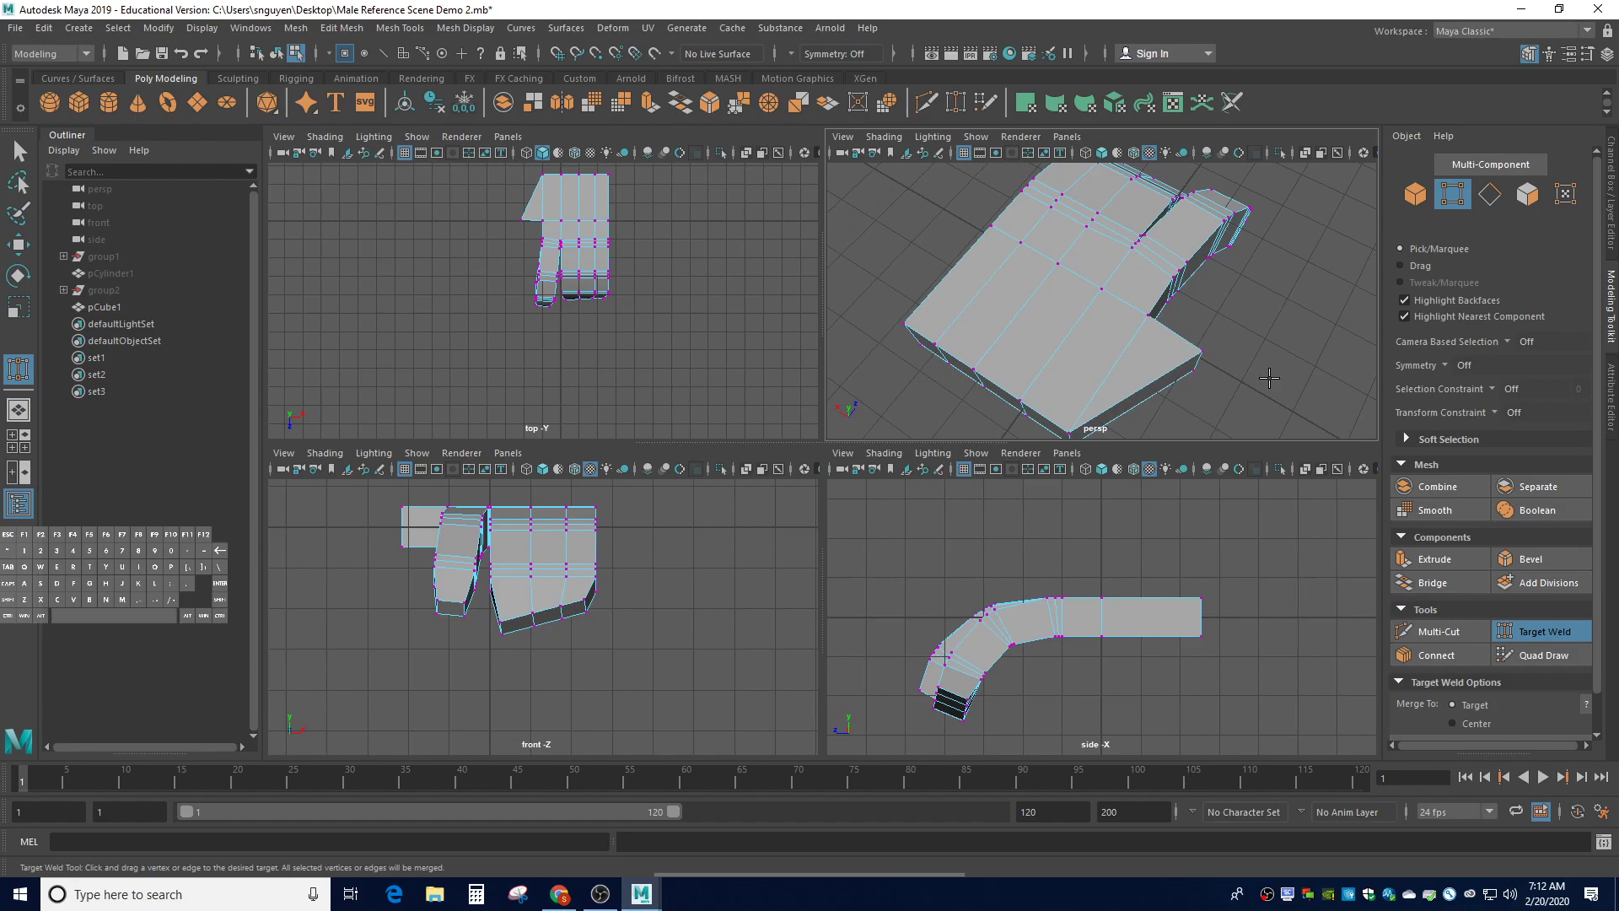
alt+drag(1298, 371, 1022, 310)
right_drag(1005, 312, 1017, 355)
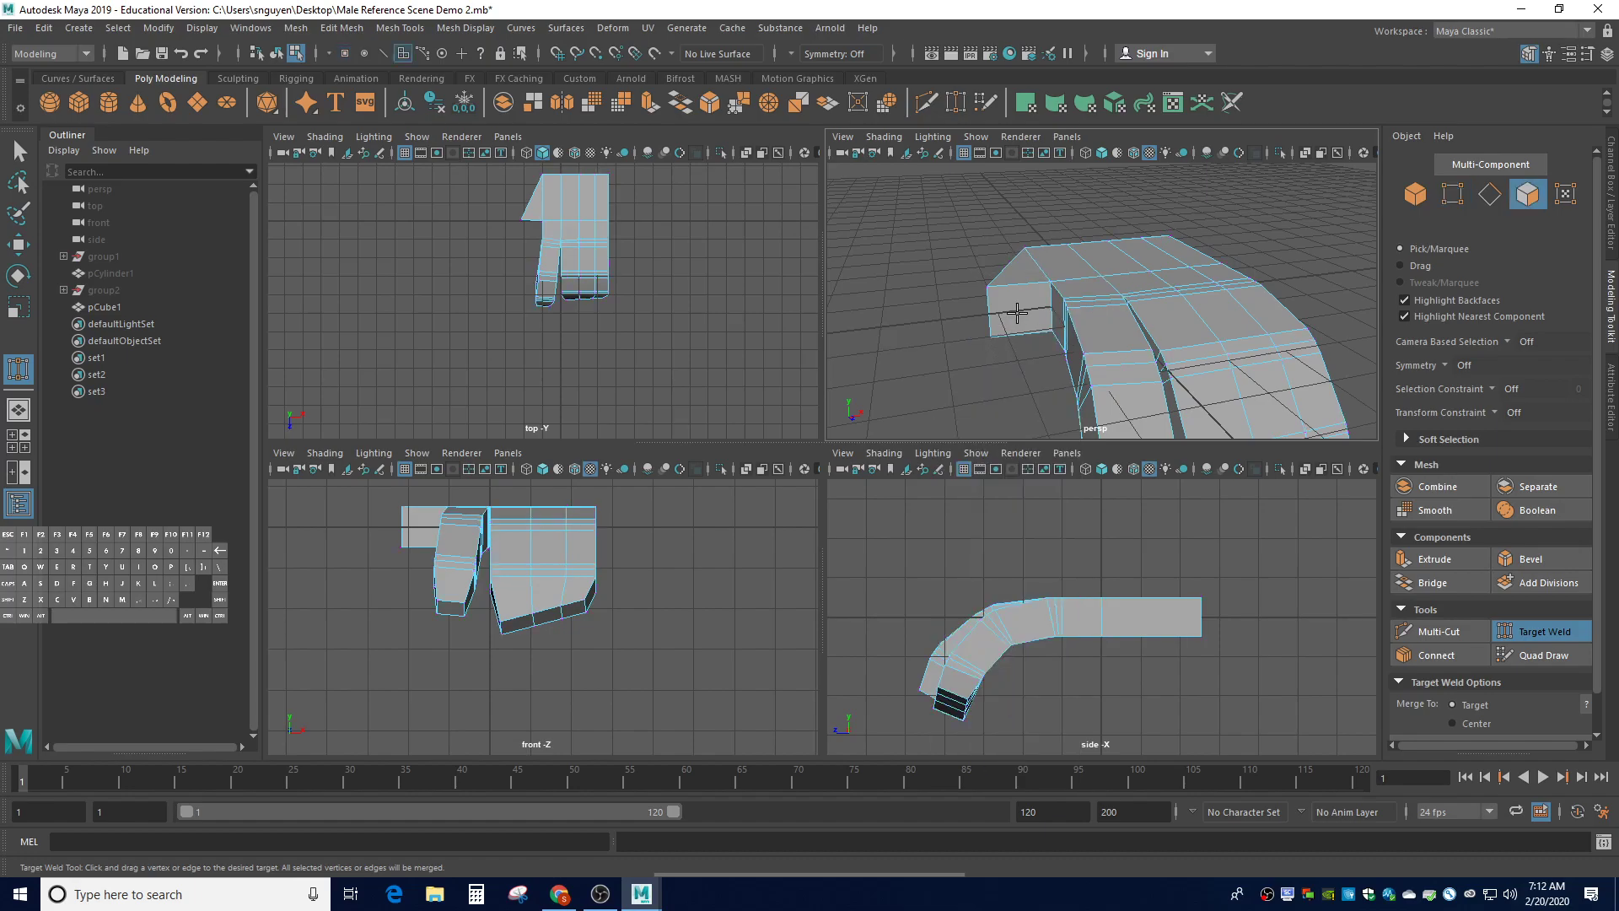
alt+drag(917, 361, 1031, 348)
right_drag(1031, 348, 1030, 396)
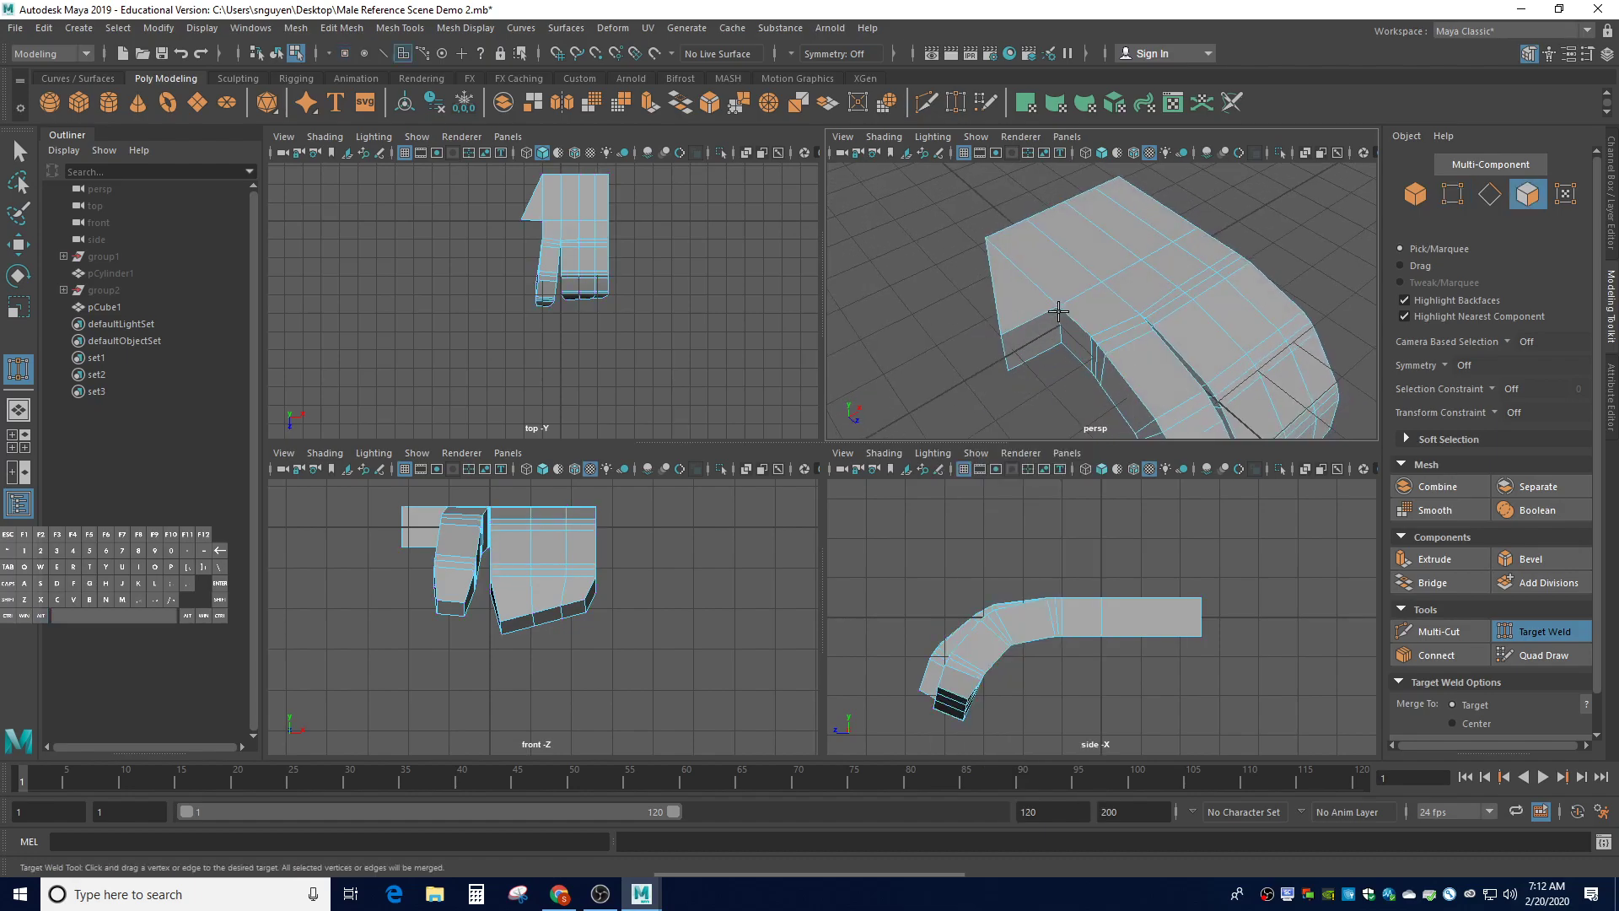
right_drag(1090, 329, 1150, 305)
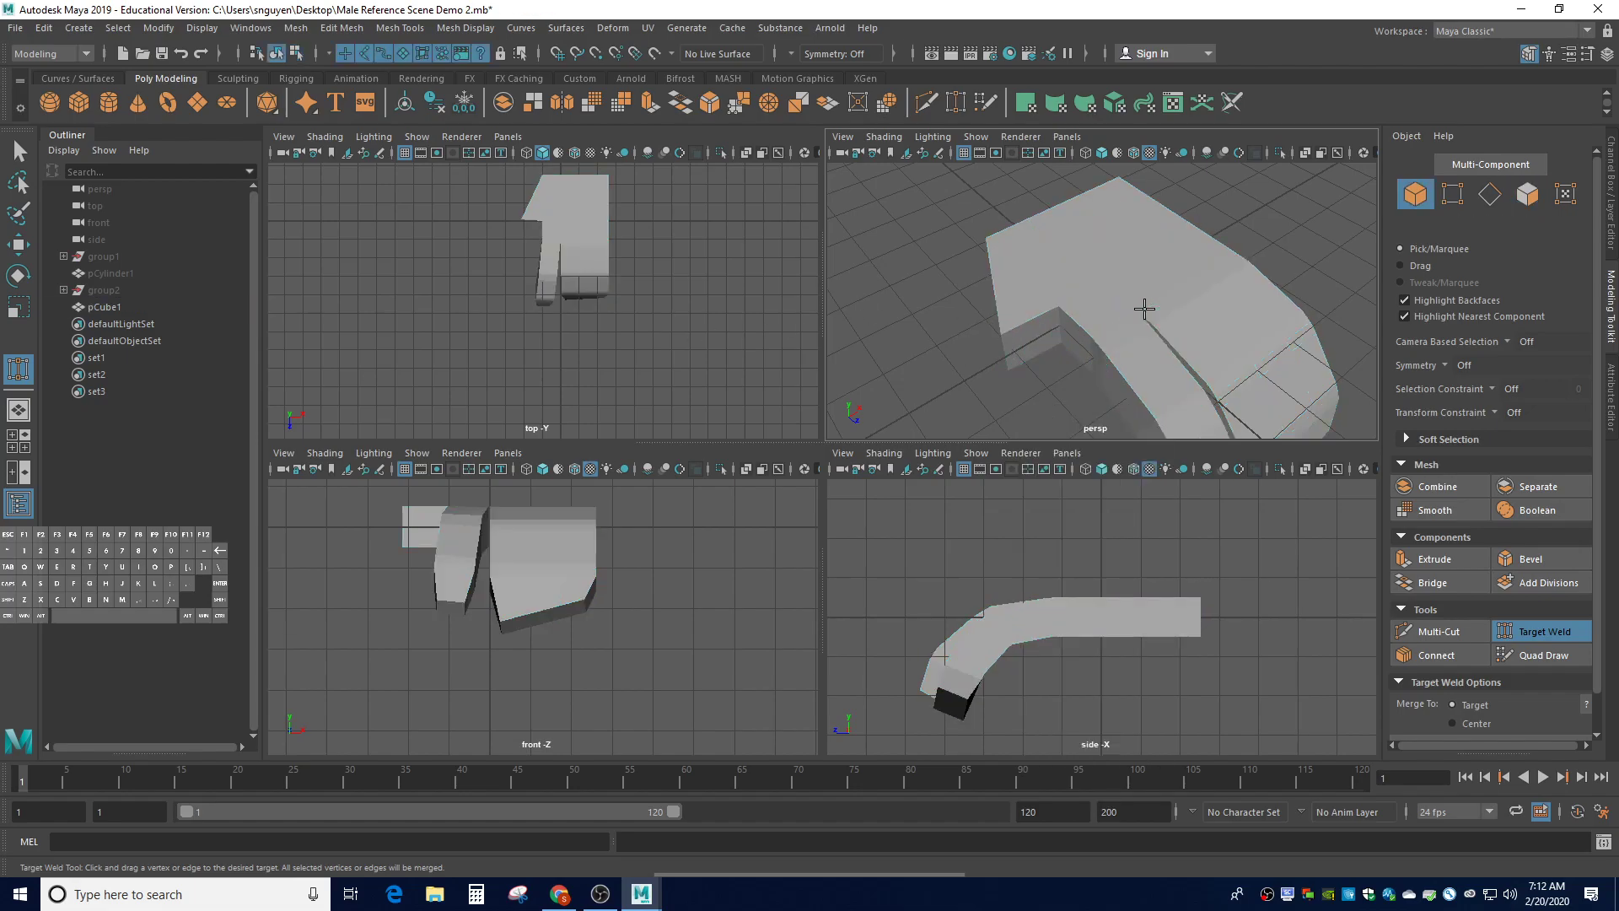
mouse_move(1051, 296)
right_down()
mouse_move(1113, 283)
mouse_move(1068, 294)
right_up()
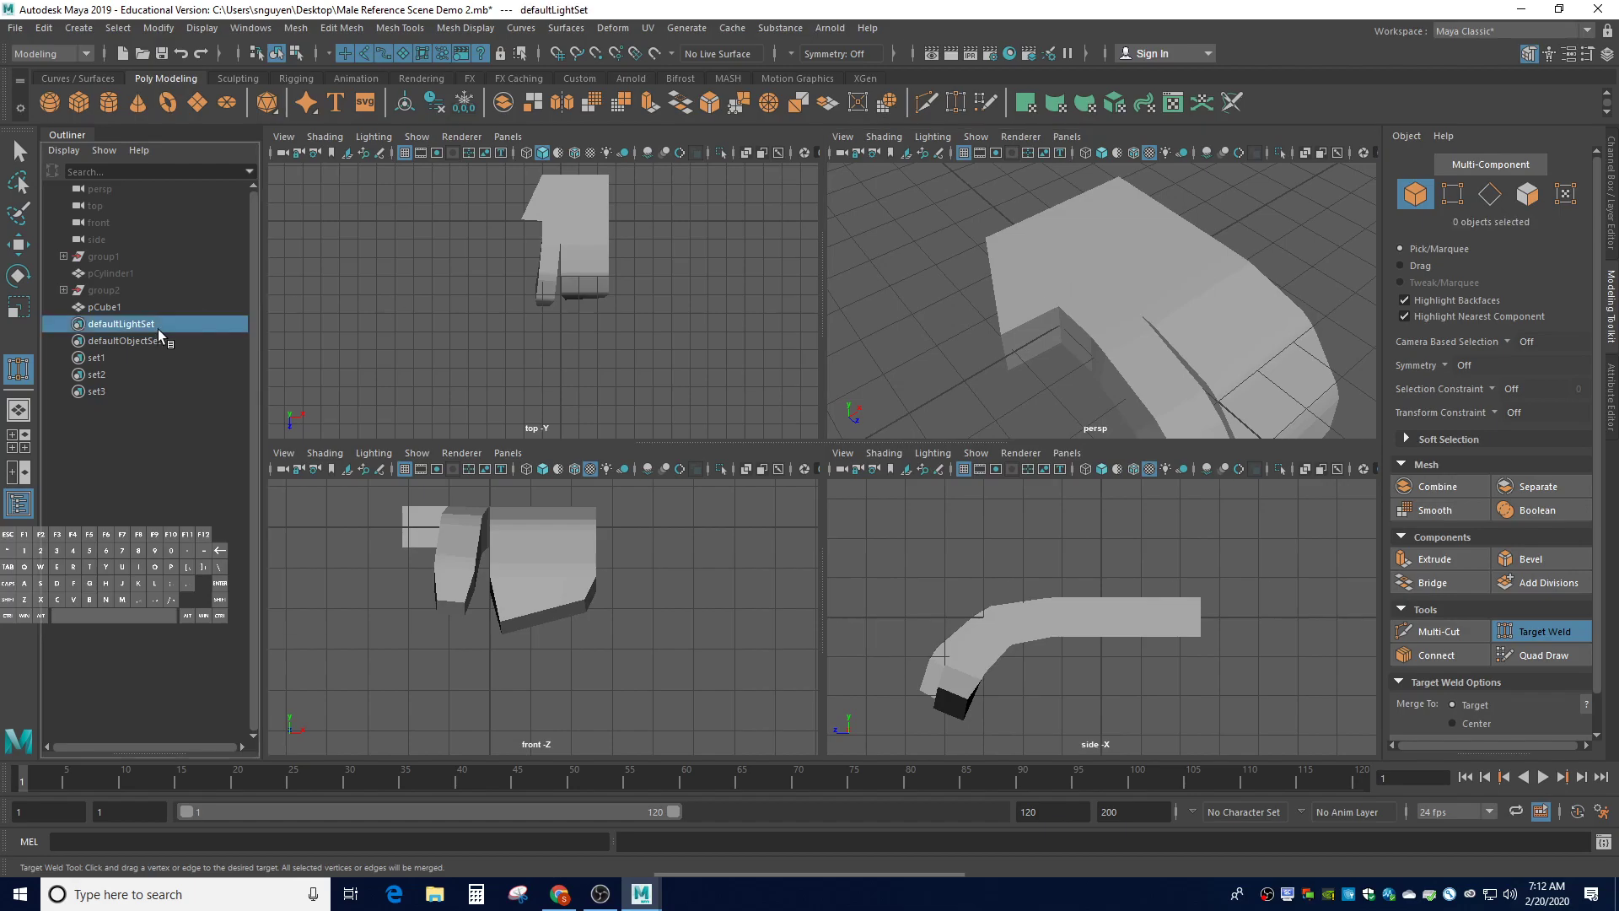
Leave Target Weld, select the front face of pCube1's side extrusion and rotate it outward about the Y axis
click(146, 306)
click(1047, 384)
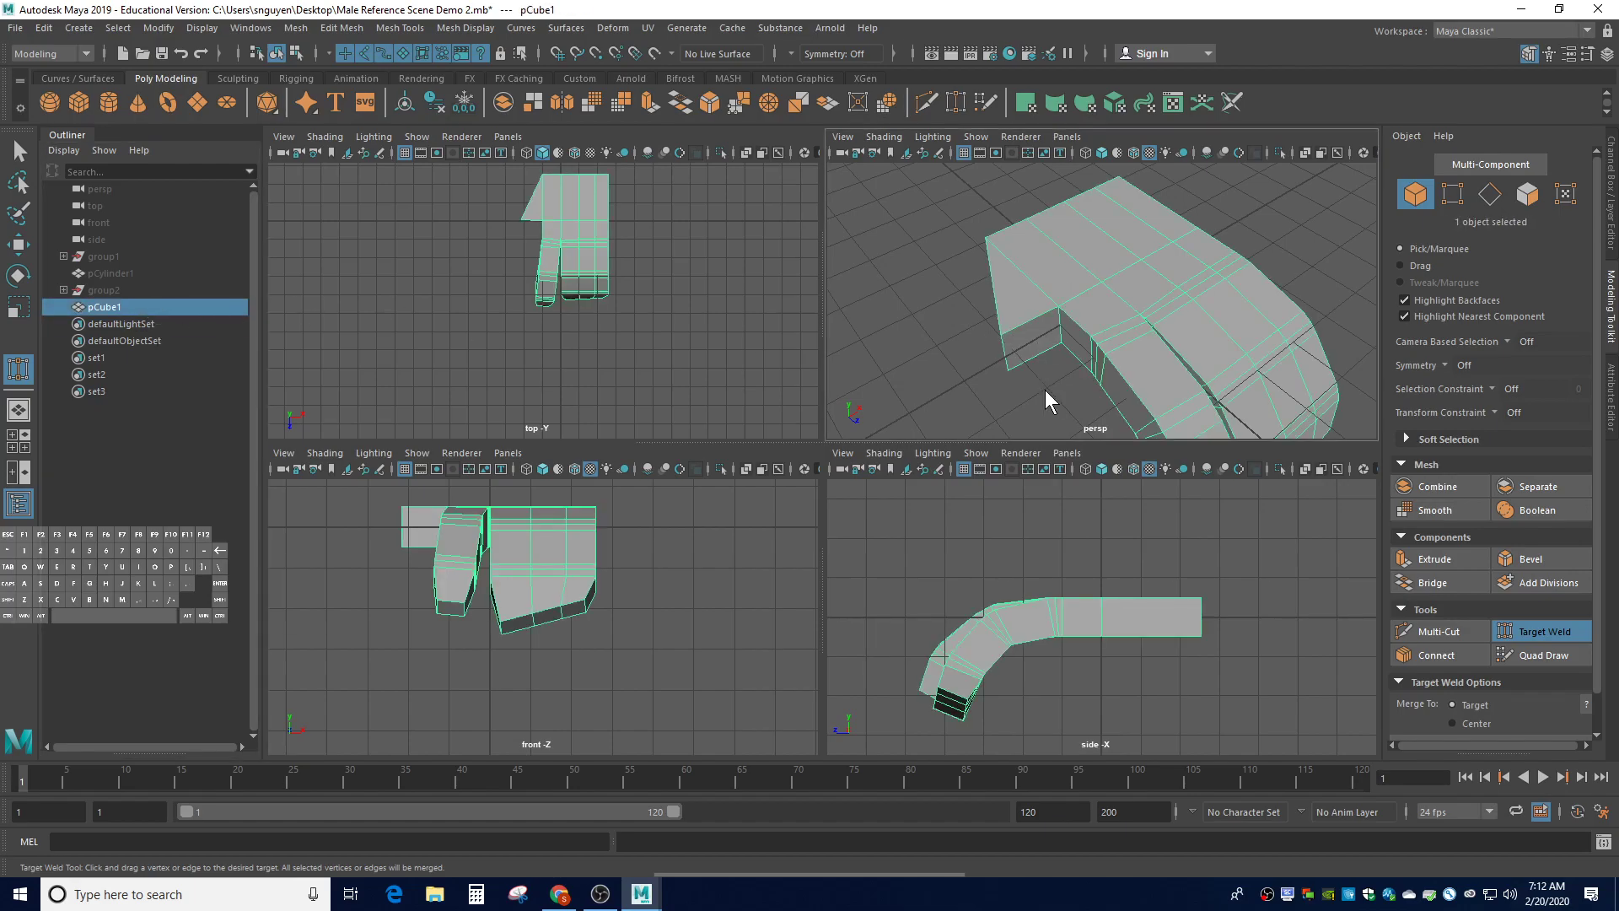
right_drag(1045, 377, 1035, 348)
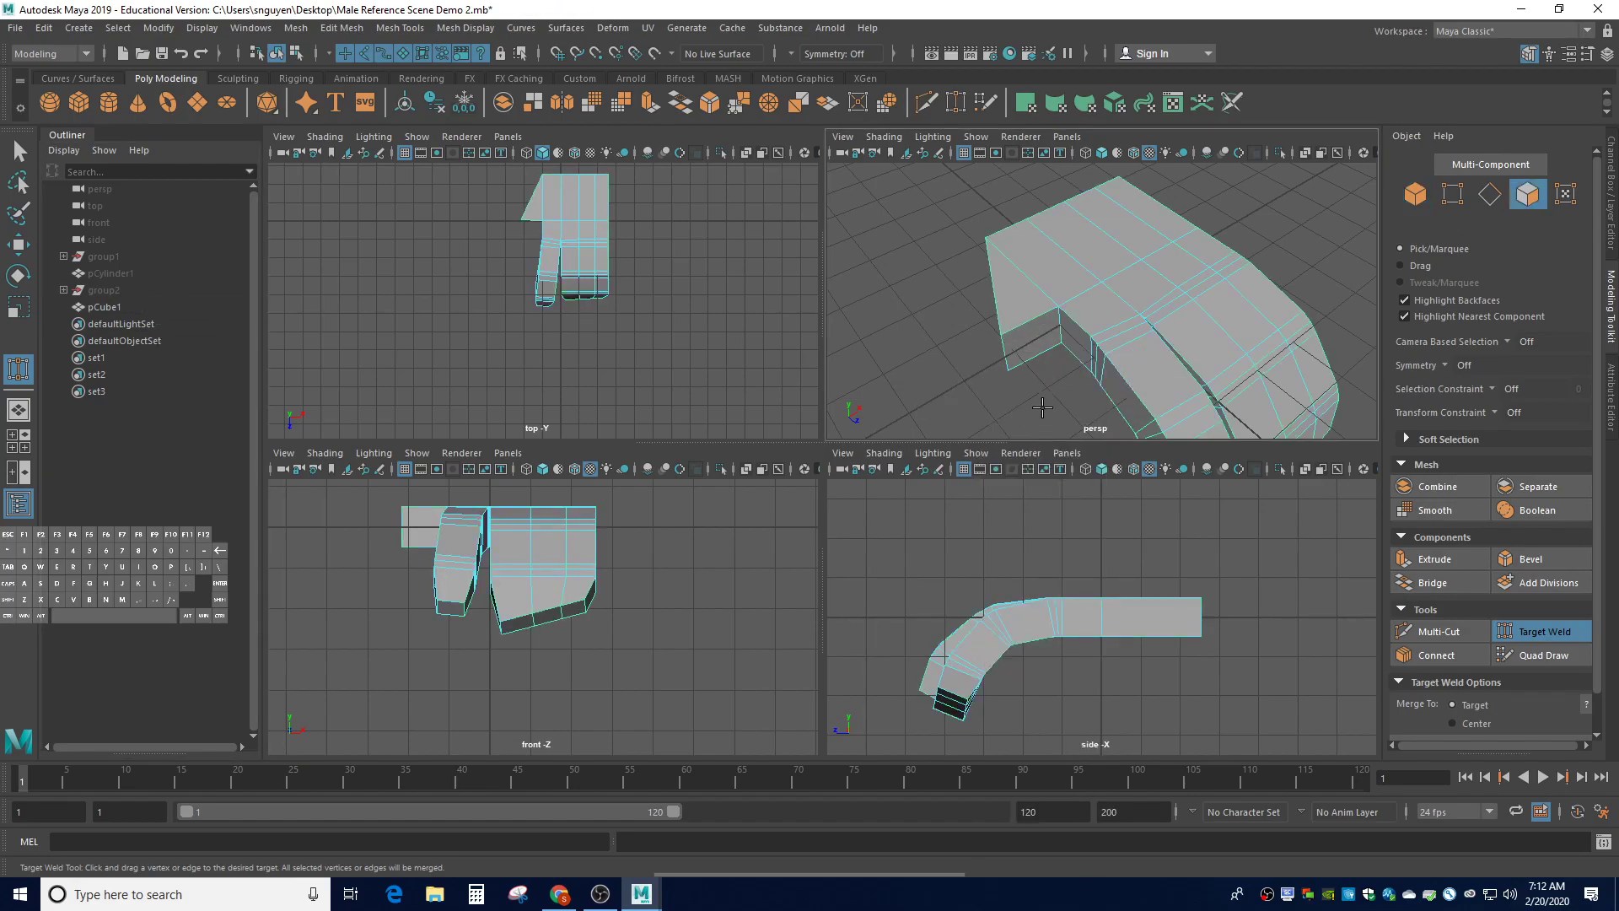
alt+drag(1045, 372, 1040, 316)
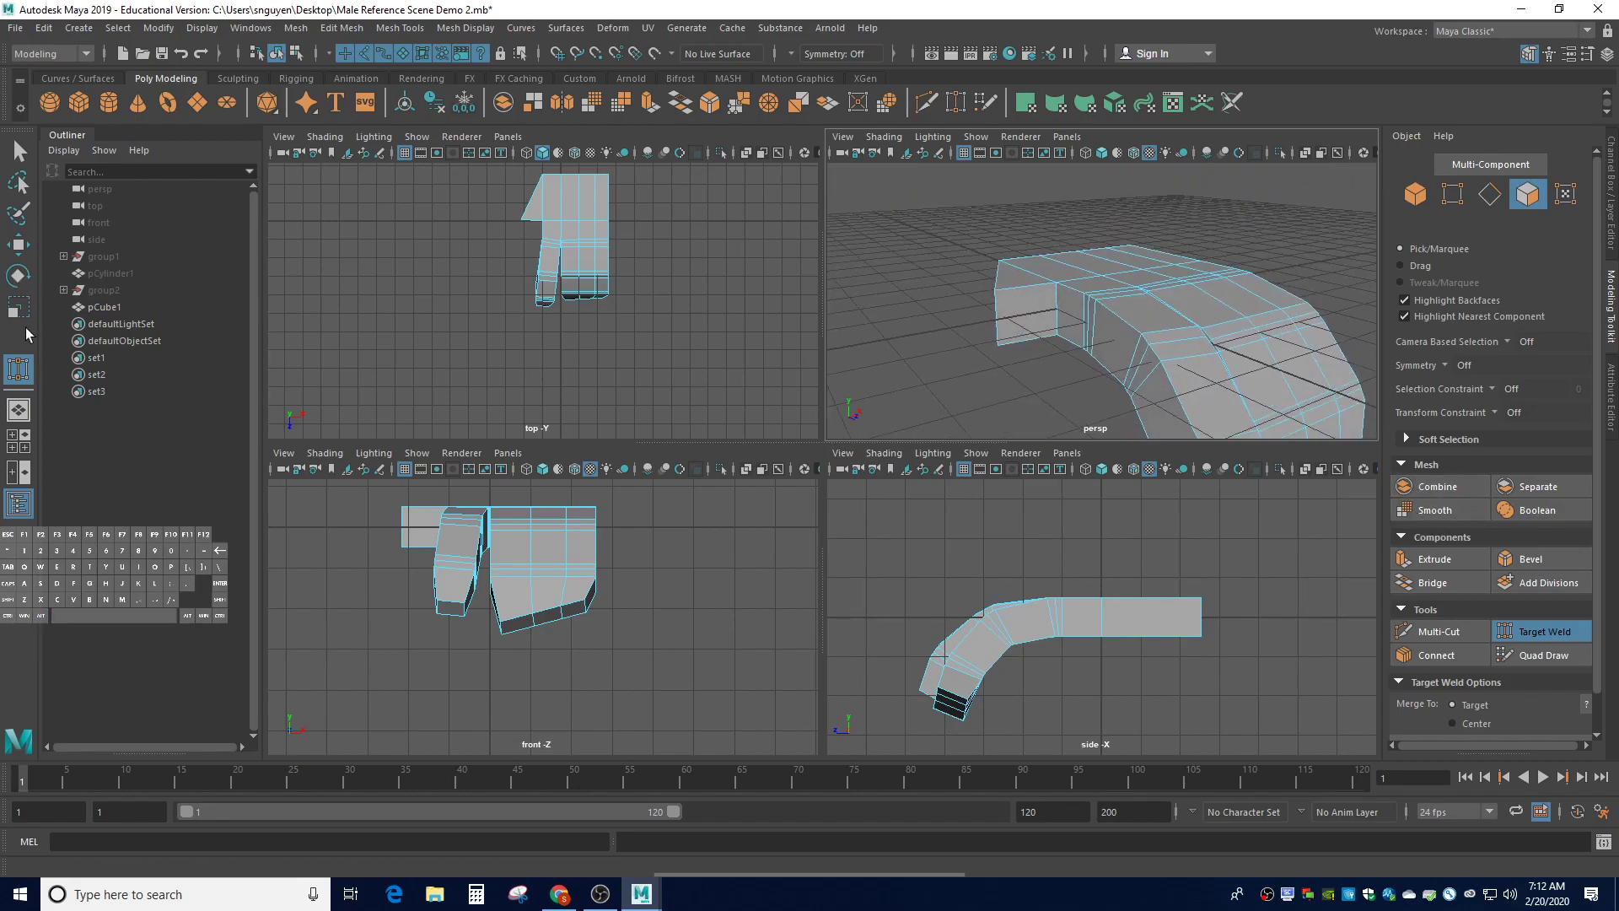
click(27, 151)
click(1021, 331)
alt+drag(1014, 400, 989, 445)
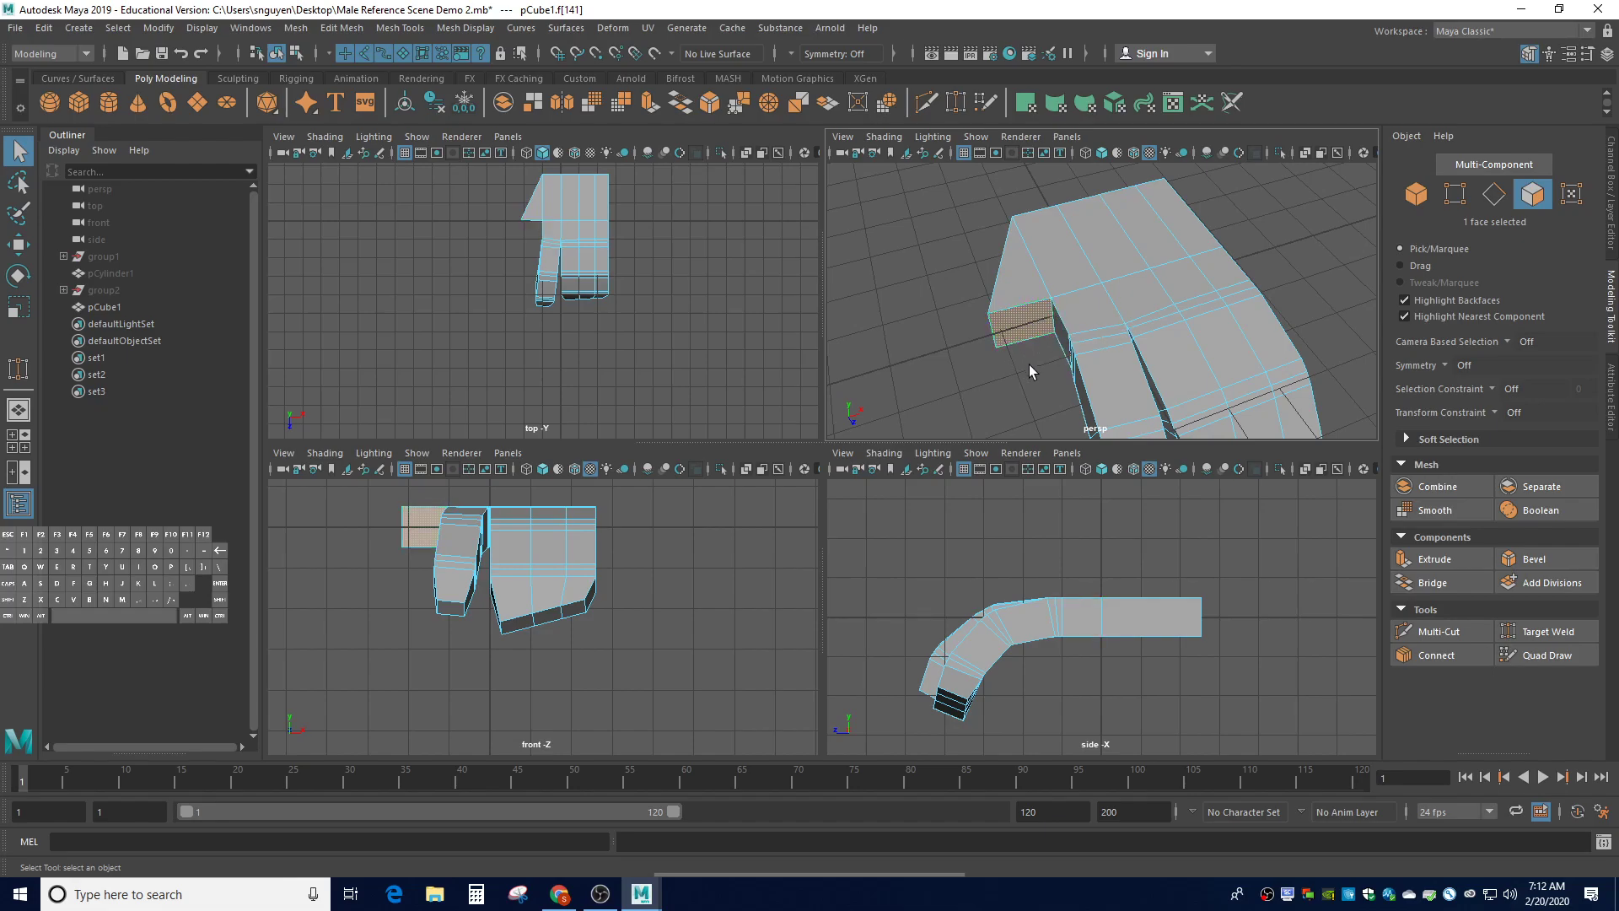
key(e)
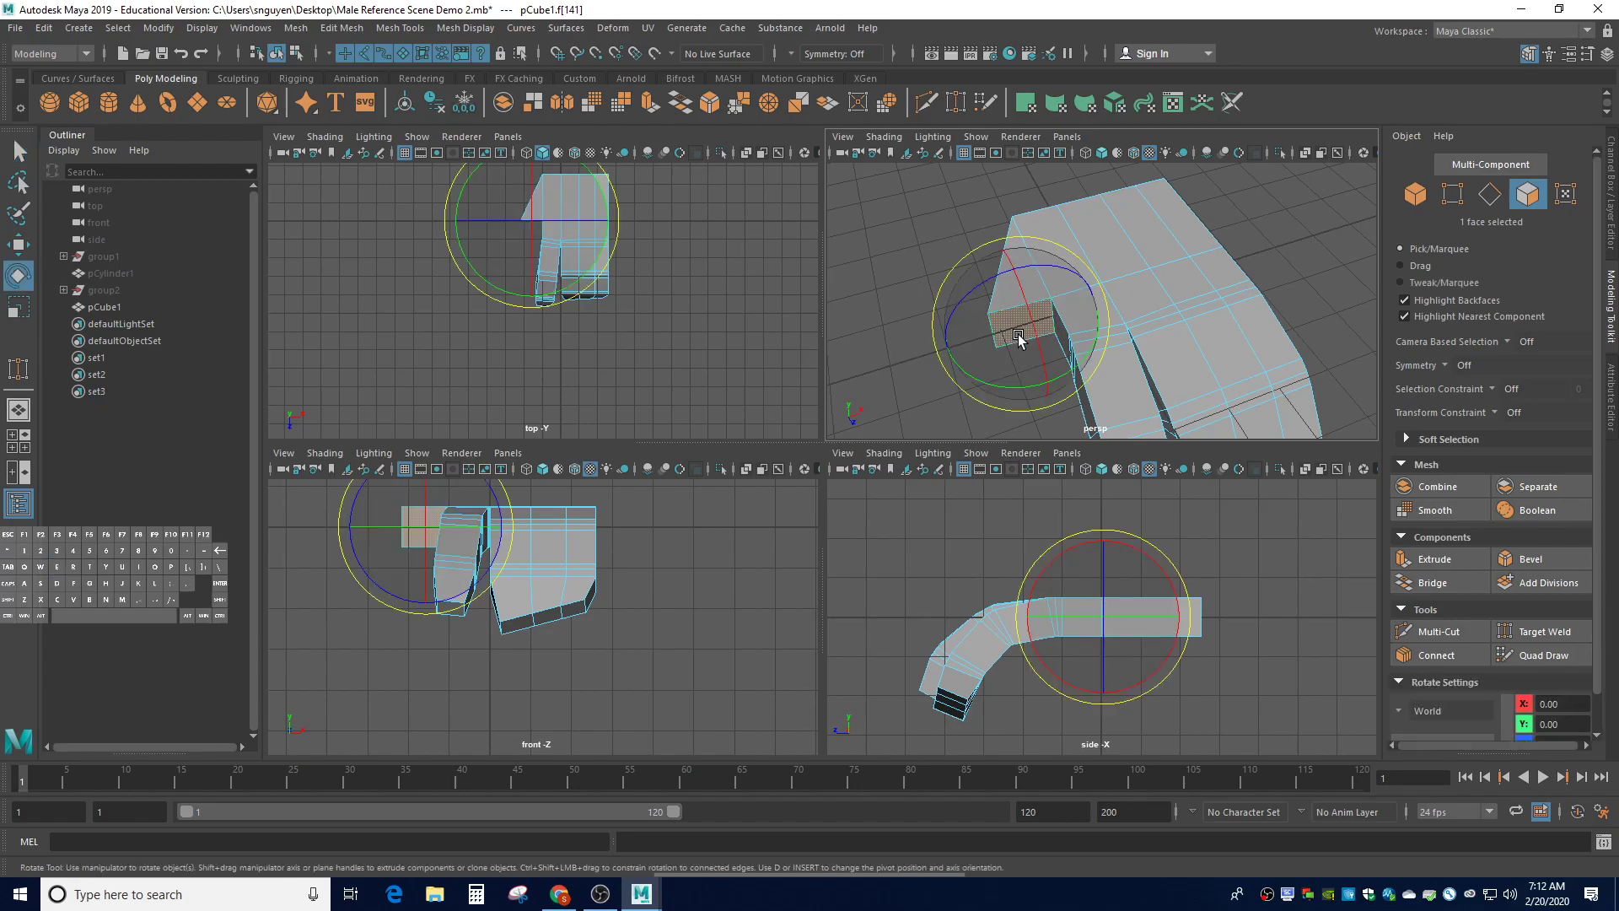
drag(1031, 387, 1004, 379)
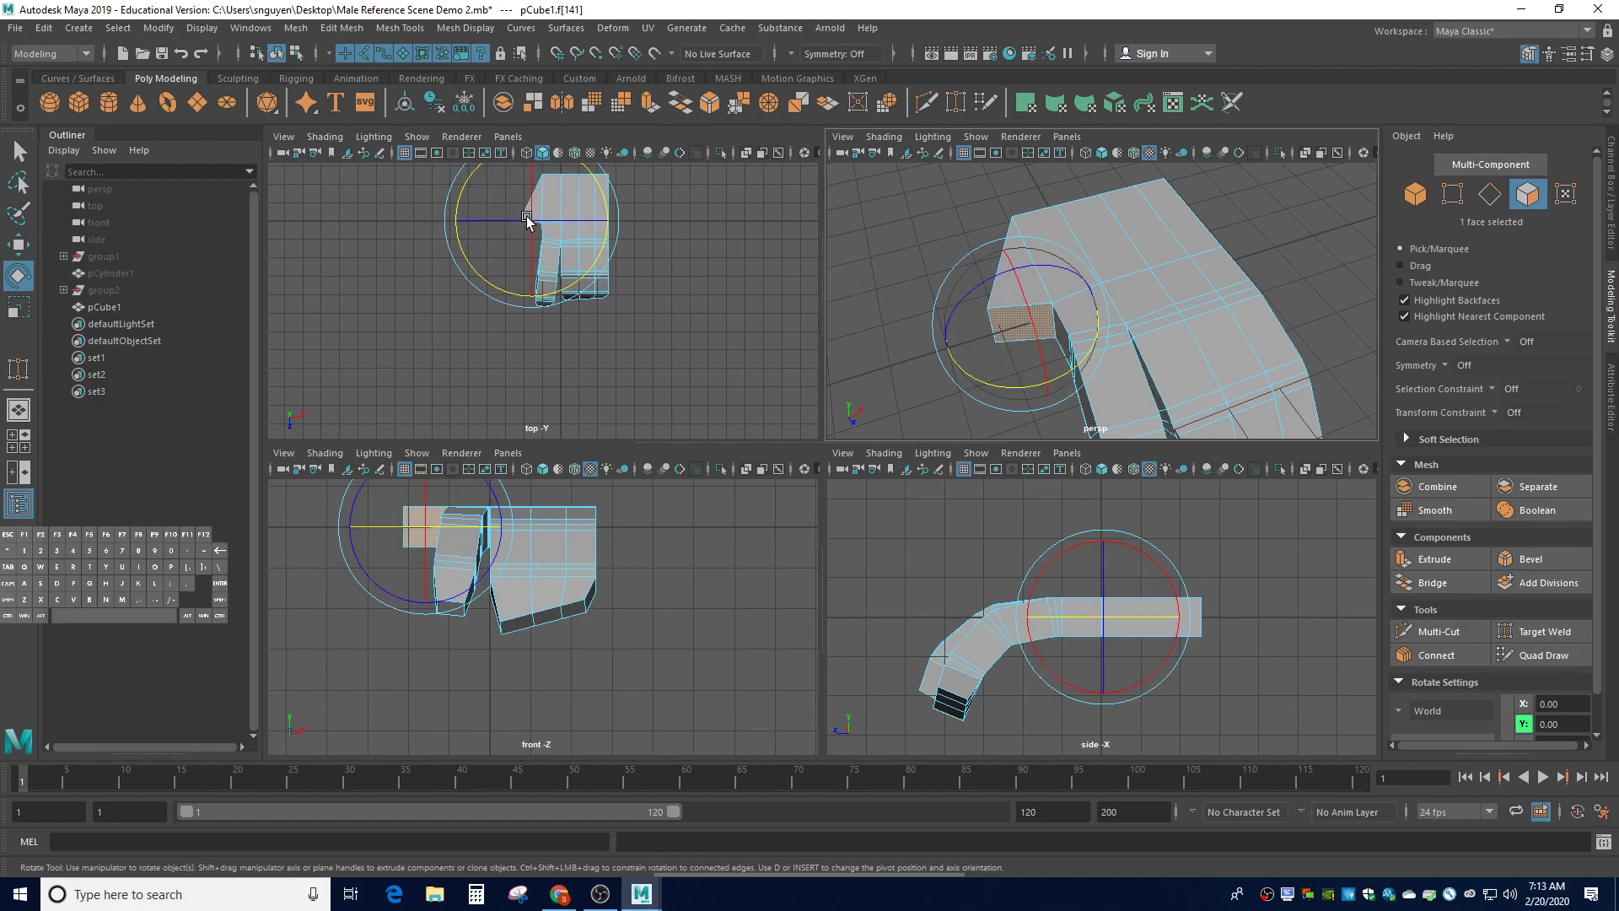
scroll(539, 221, up, 3)
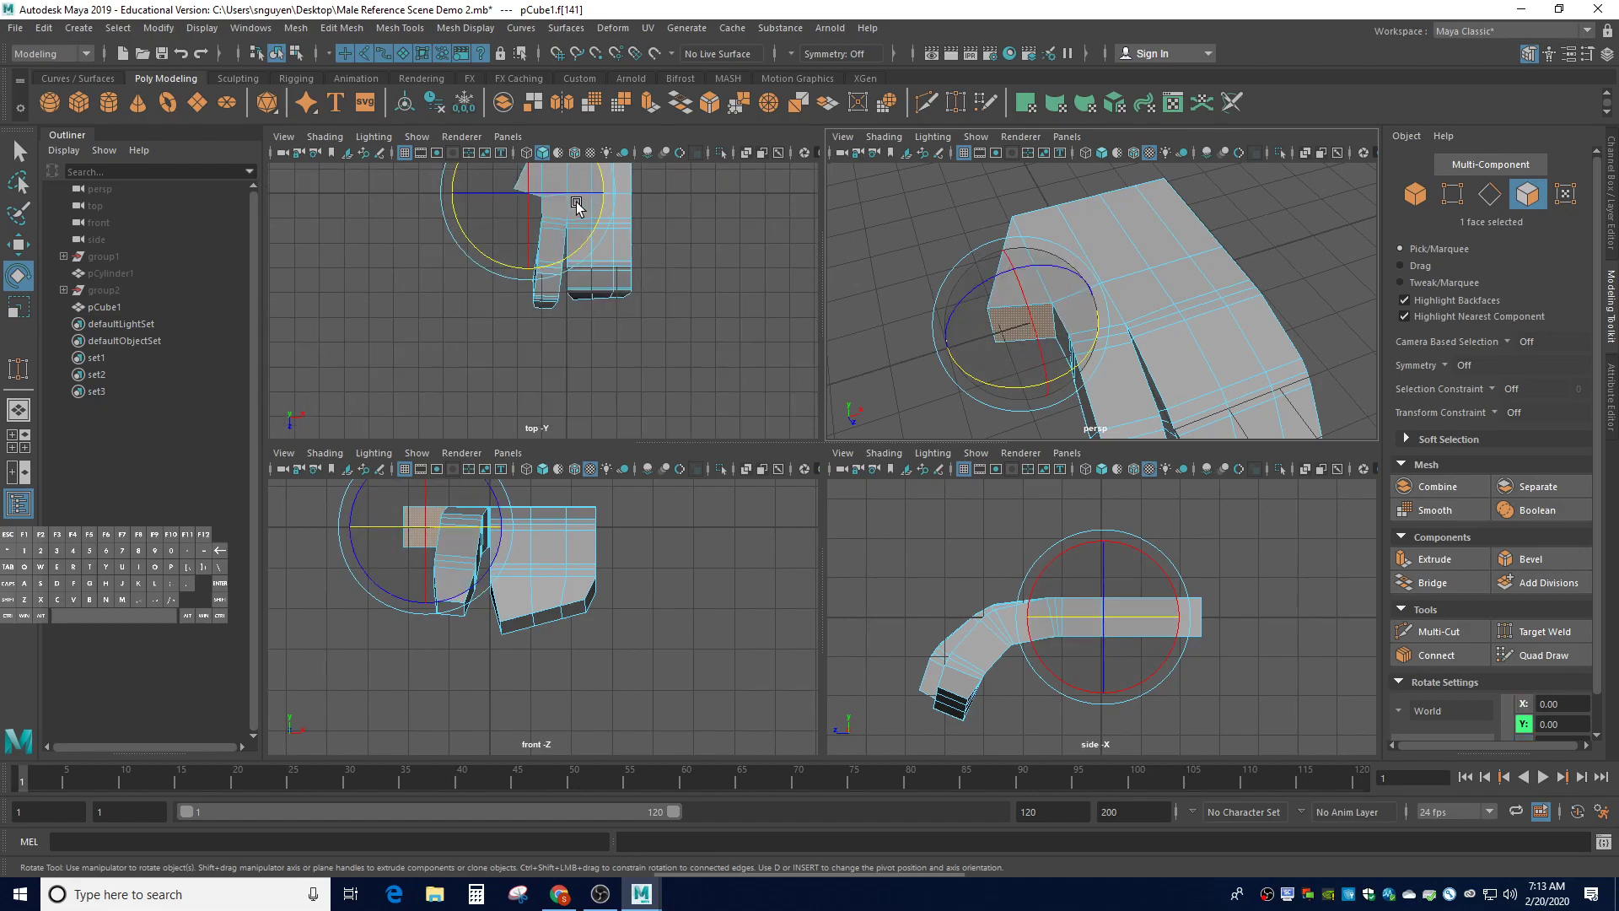
key(f)
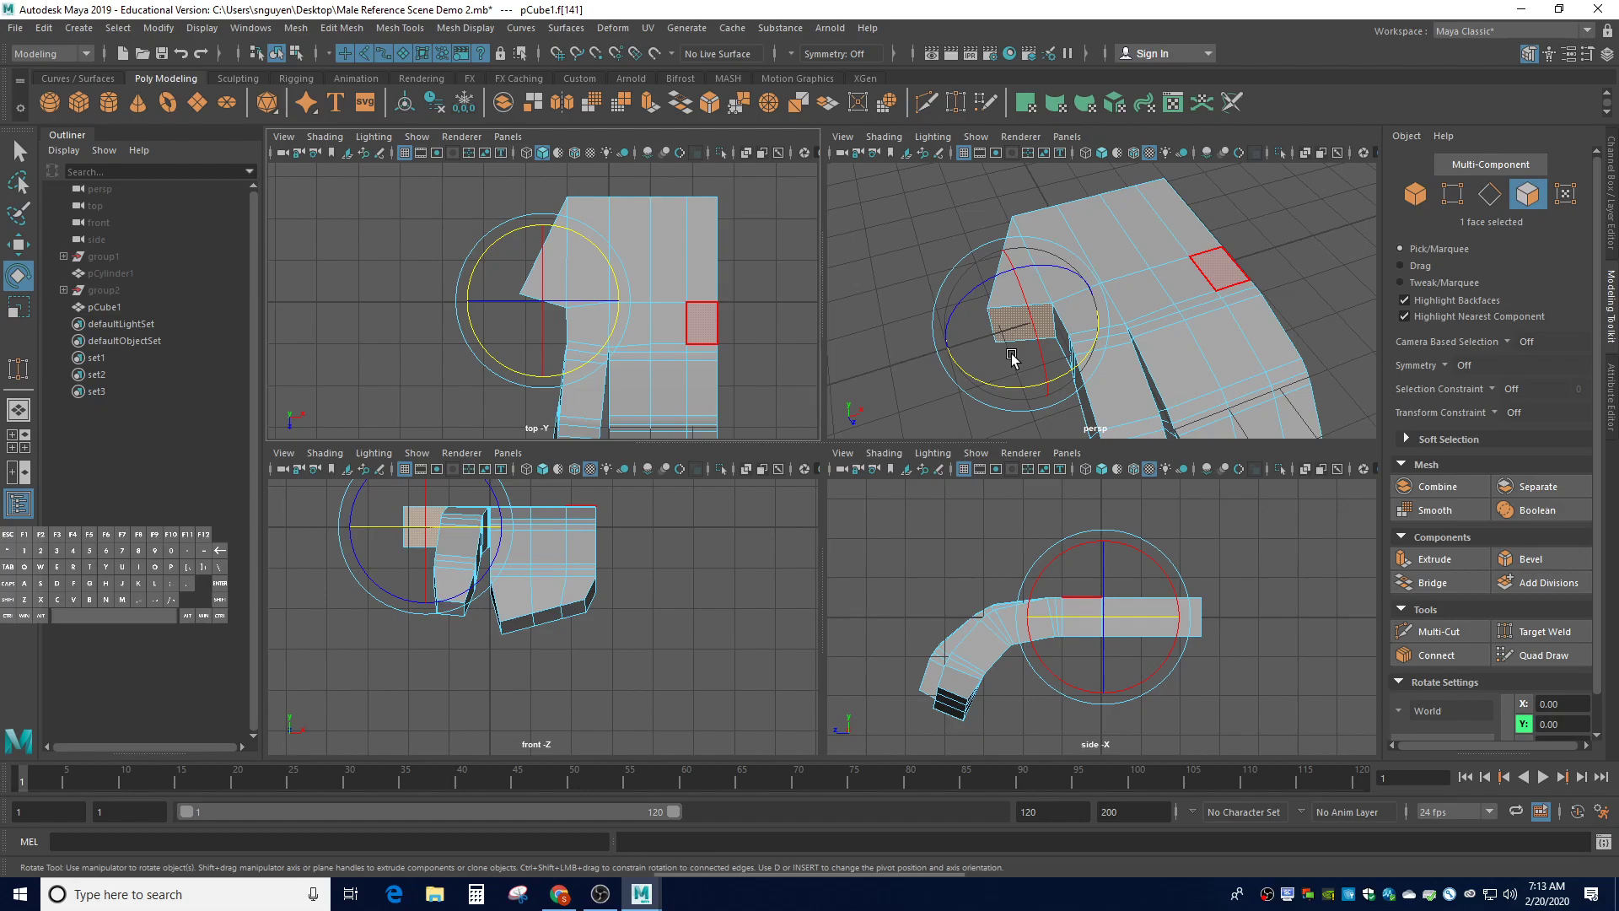
Rotate the front face of the side extrusion a little further about the Y axis to angle it outward
alt+drag(1015, 362, 1059, 344)
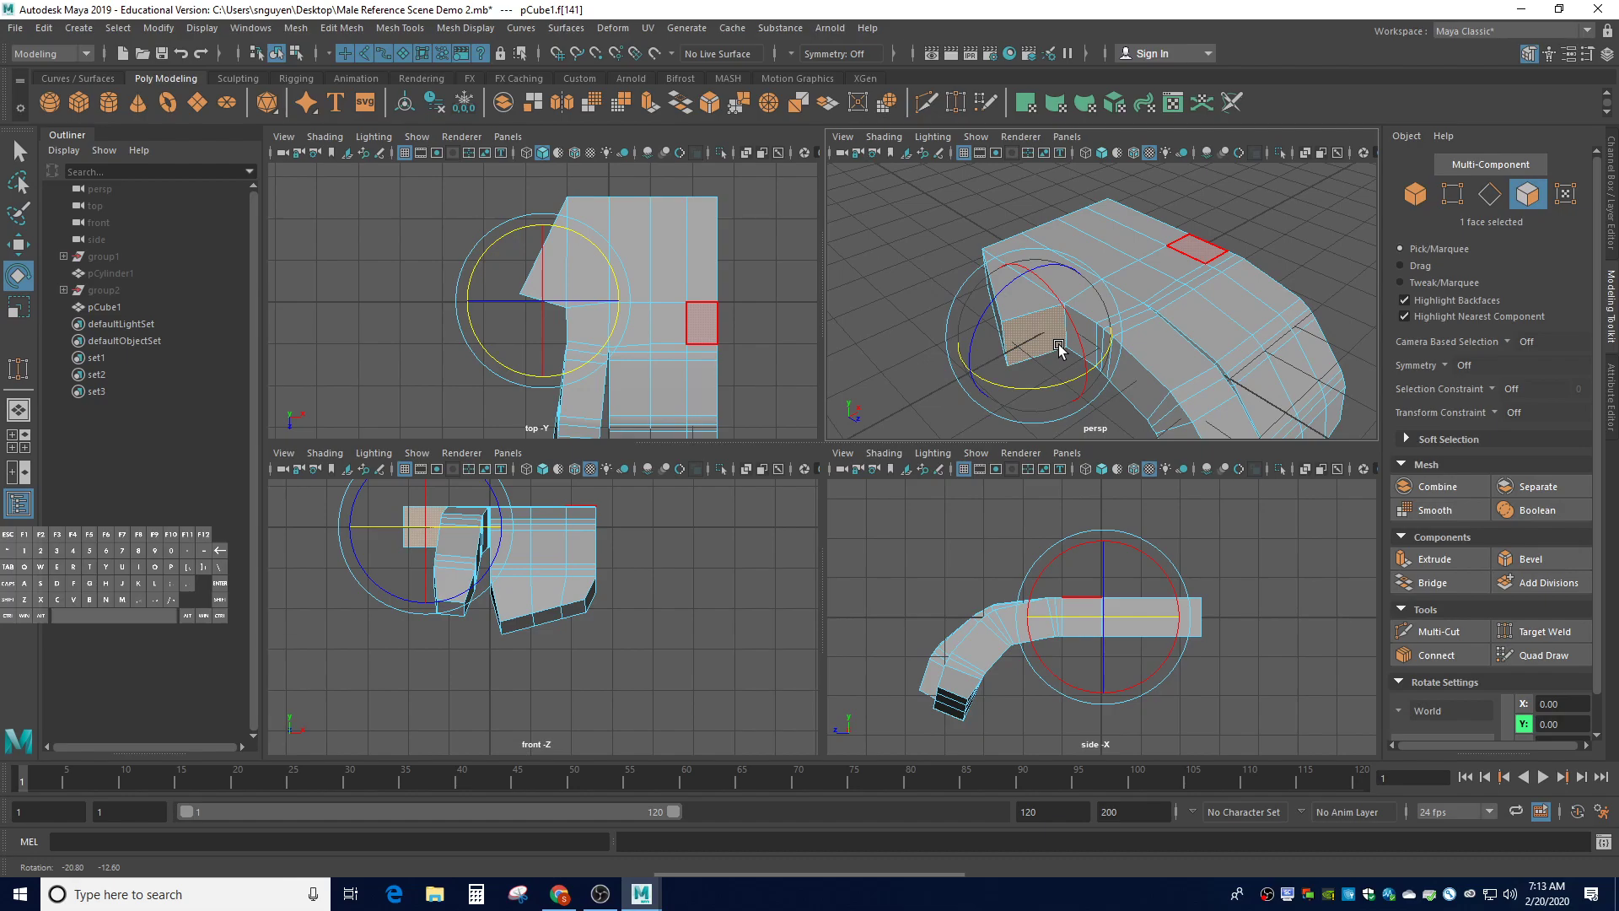
mouse_move(1059, 347)
alt+mouse_down()
mouse_move(1014, 337)
mouse_move(1039, 344)
mouse_move(1046, 320)
alt+mouse_up()
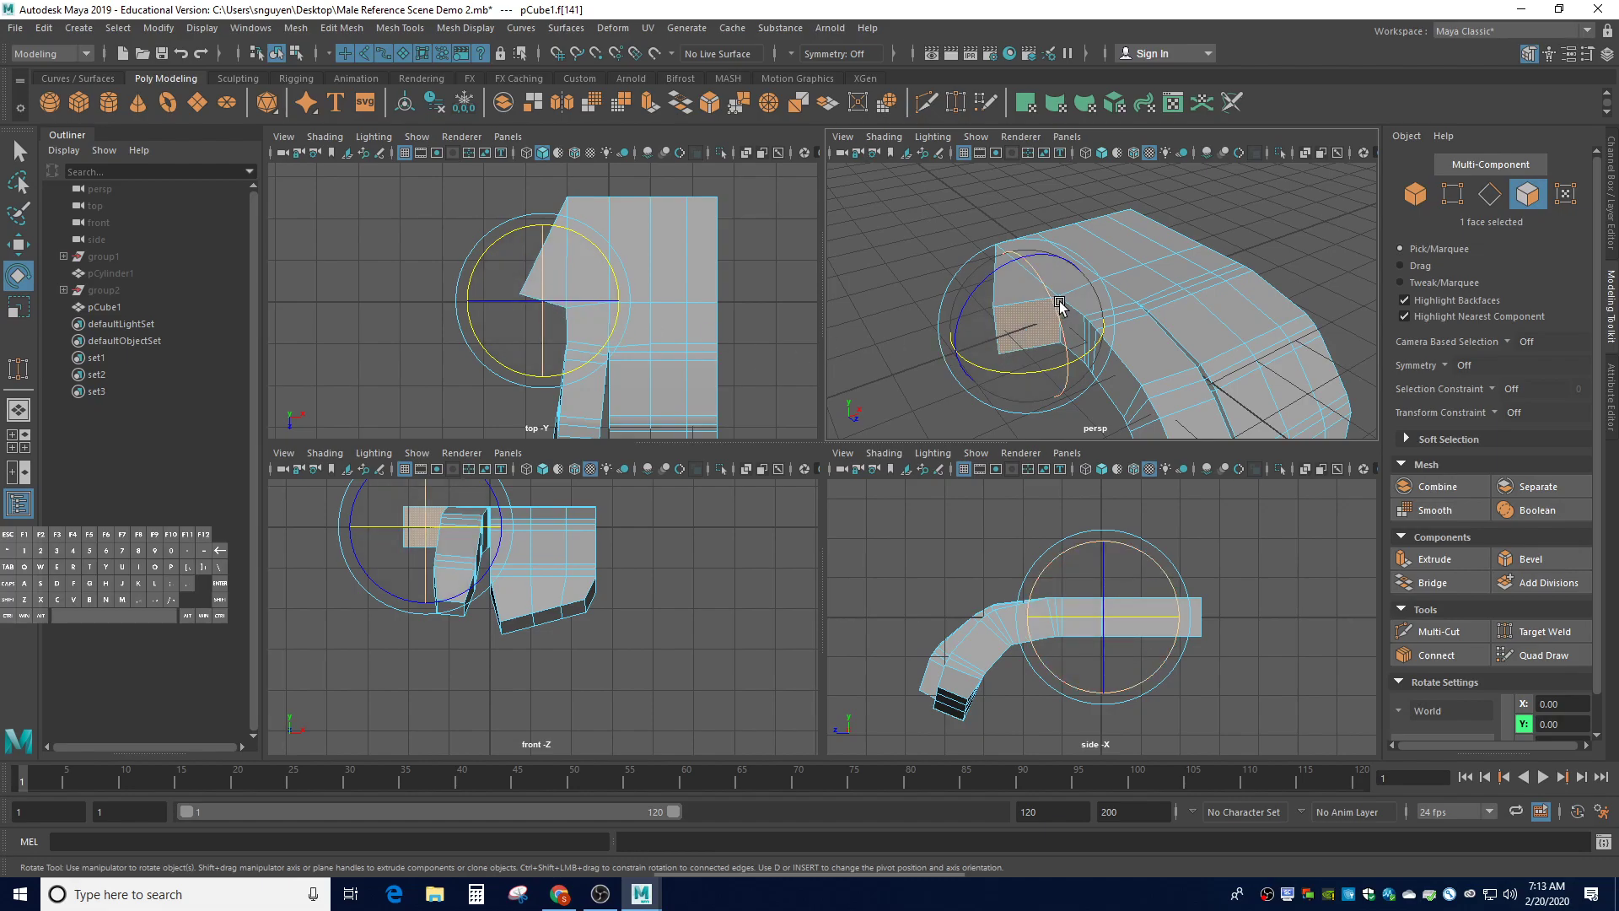
drag(1056, 305, 1060, 314)
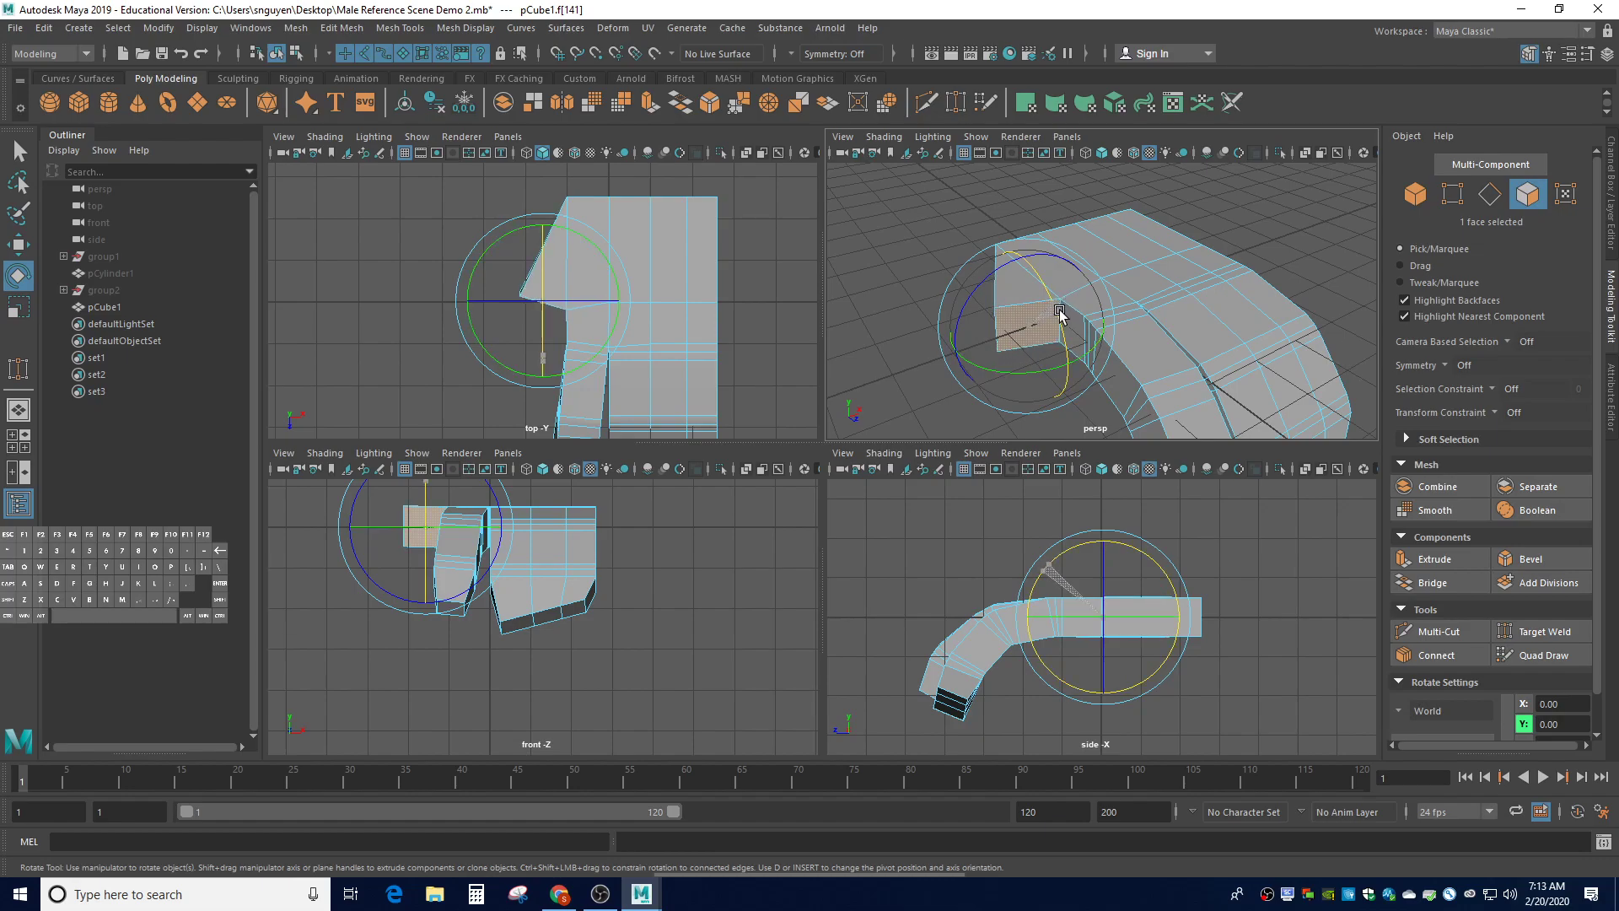
key(ctrl+z)
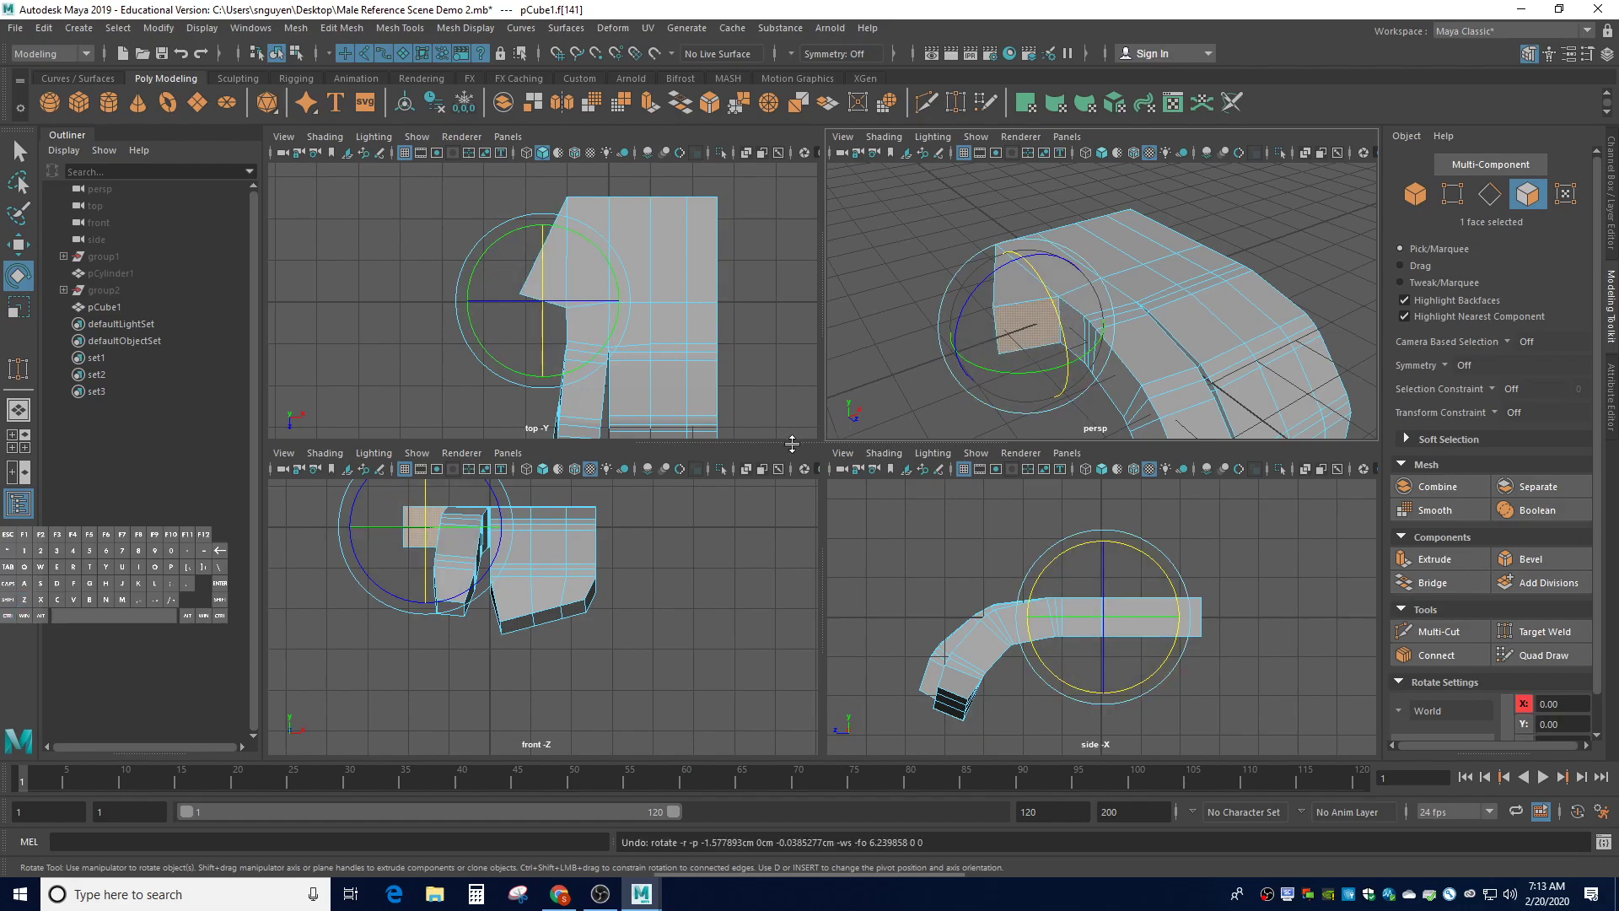
drag(424, 517, 428, 527)
drag(1023, 378, 1036, 303)
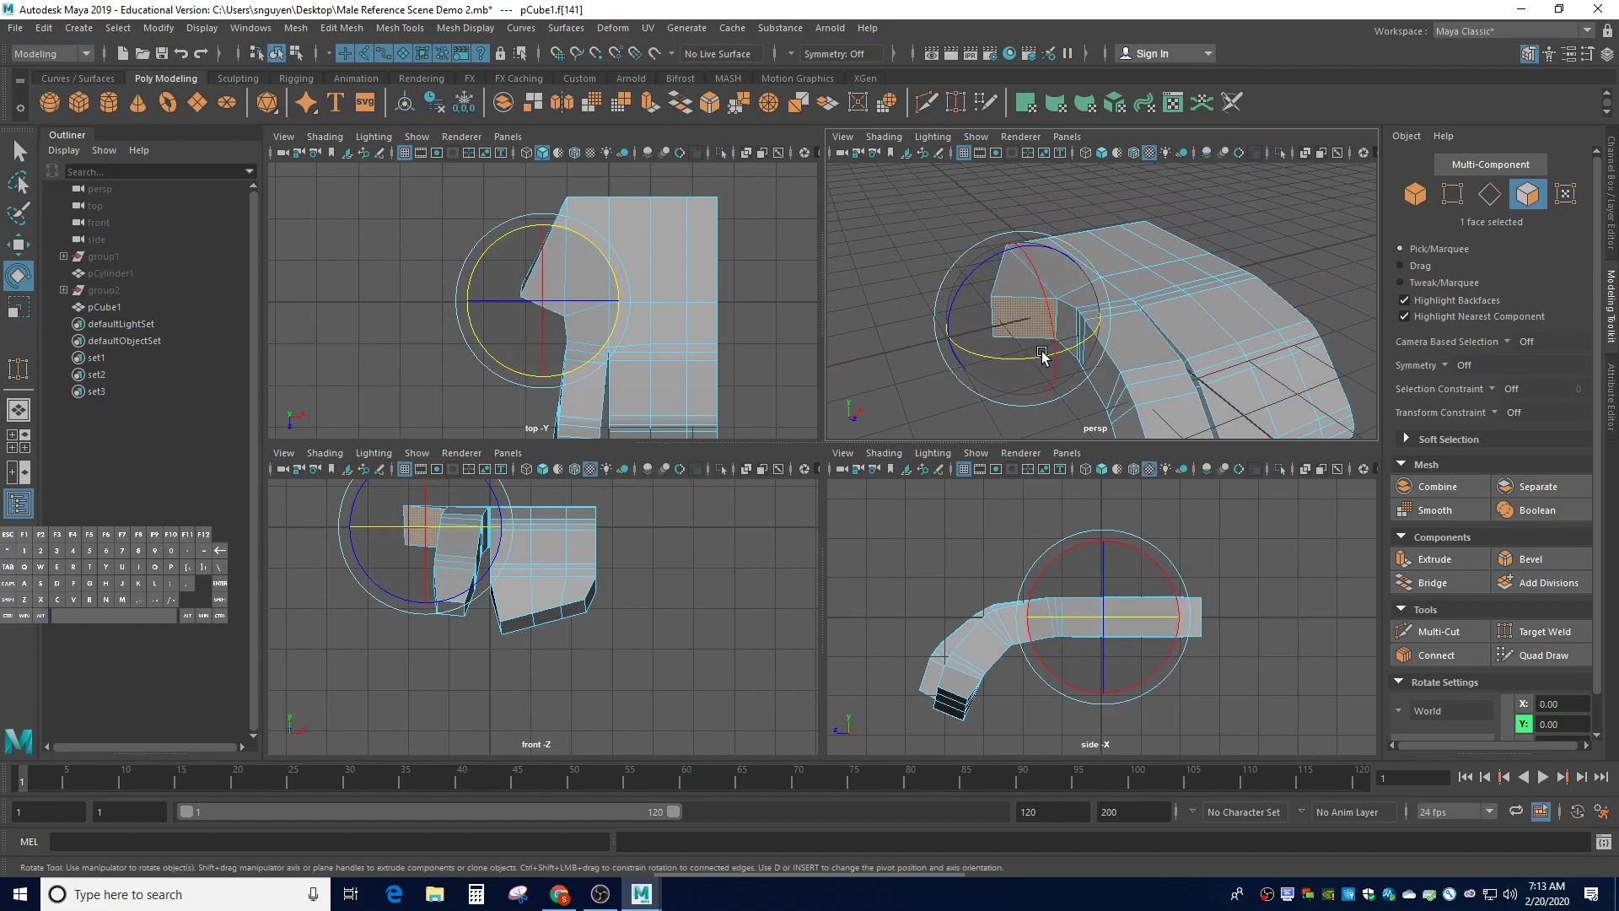
alt+drag(1041, 330, 1060, 394)
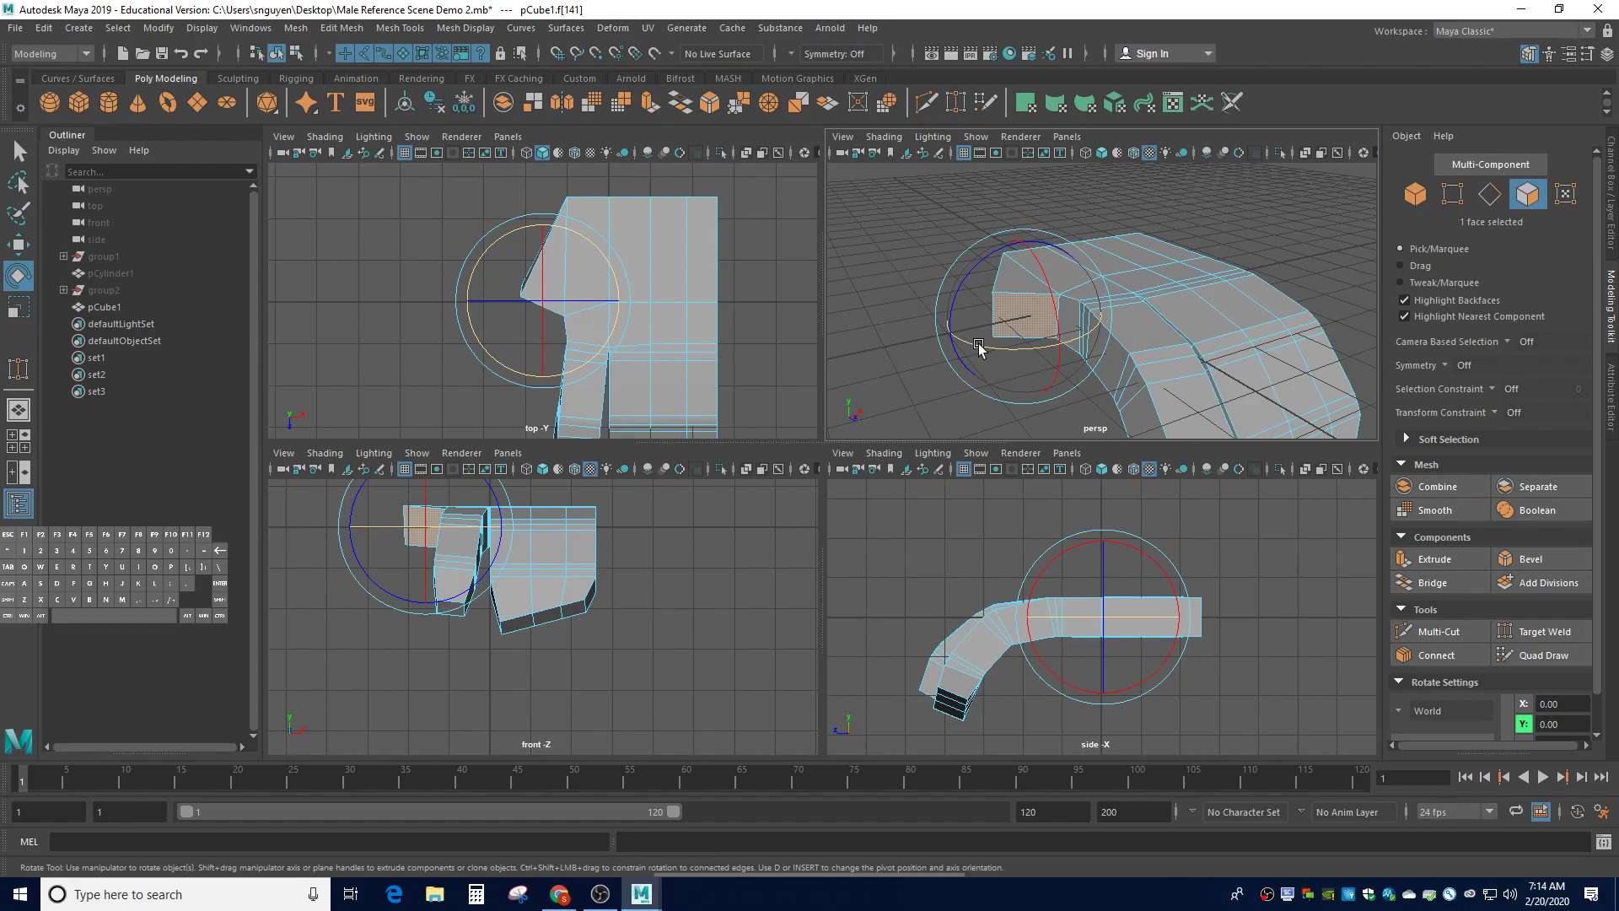
Extrude the side extrusion's front face with a Local Translate Z of about 0.29 and rotate it downward about the X axis
key(ctrl+e)
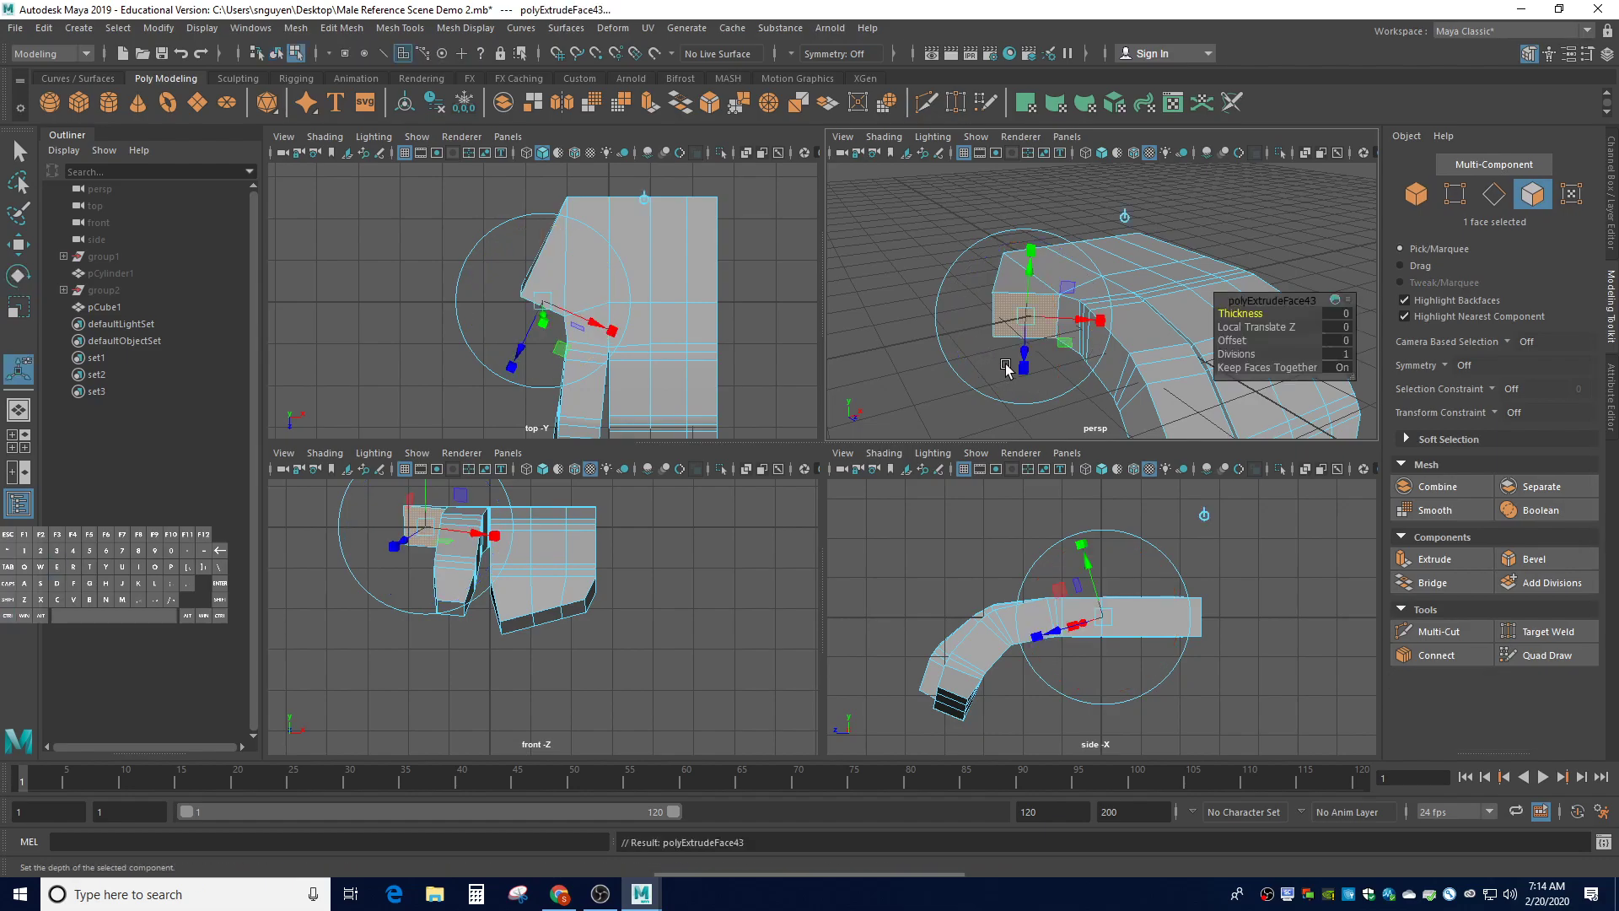
drag(1020, 347, 1023, 361)
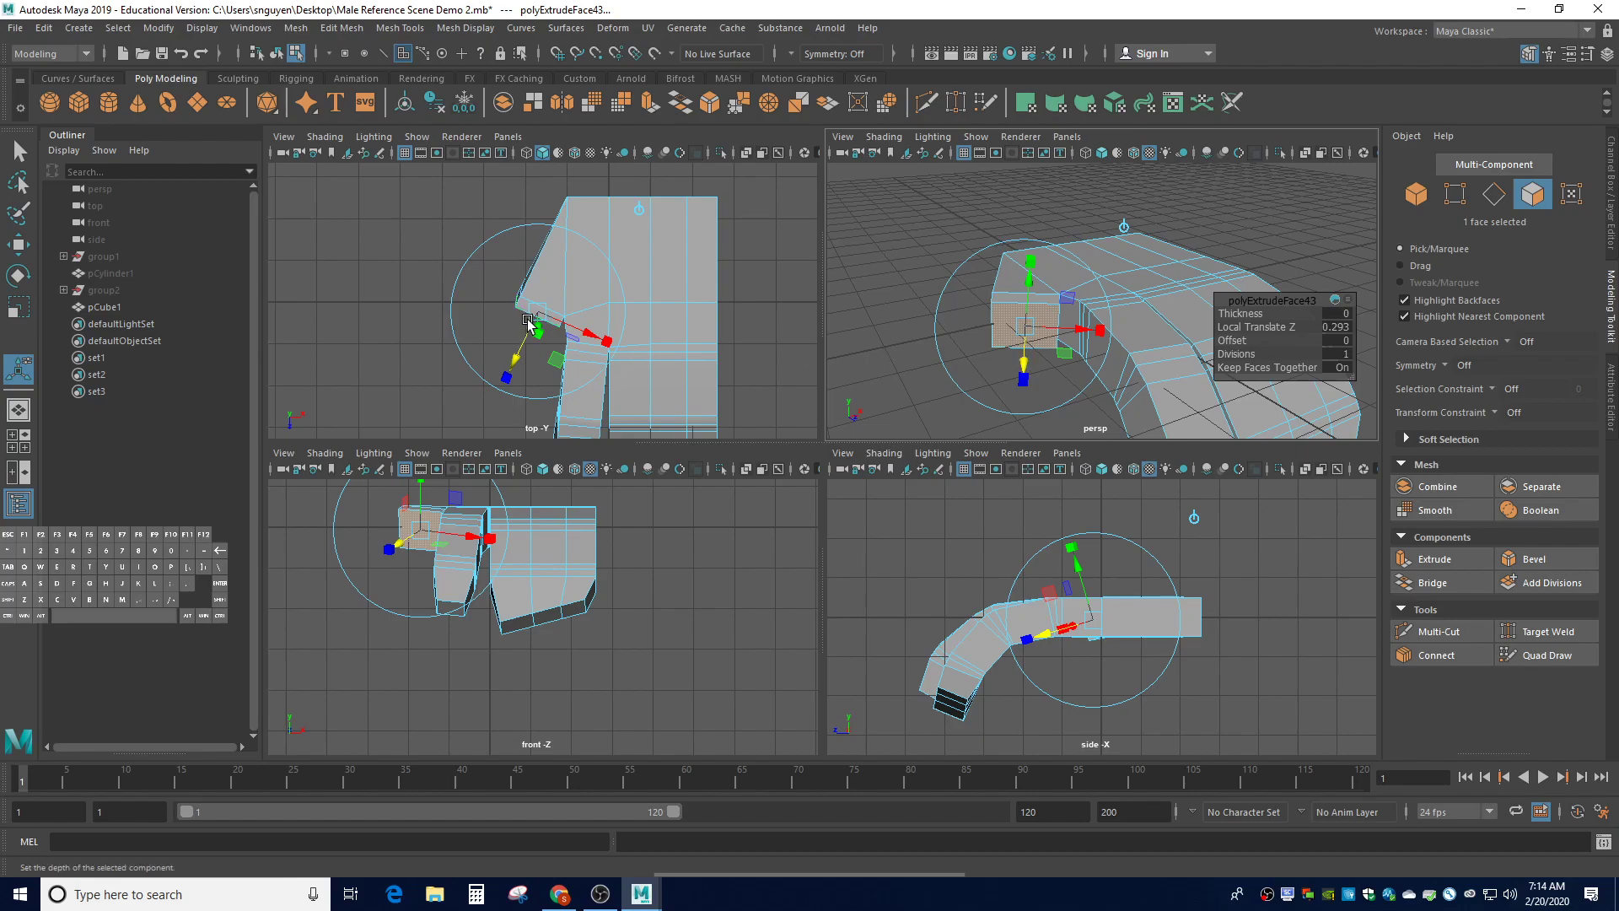
key(e)
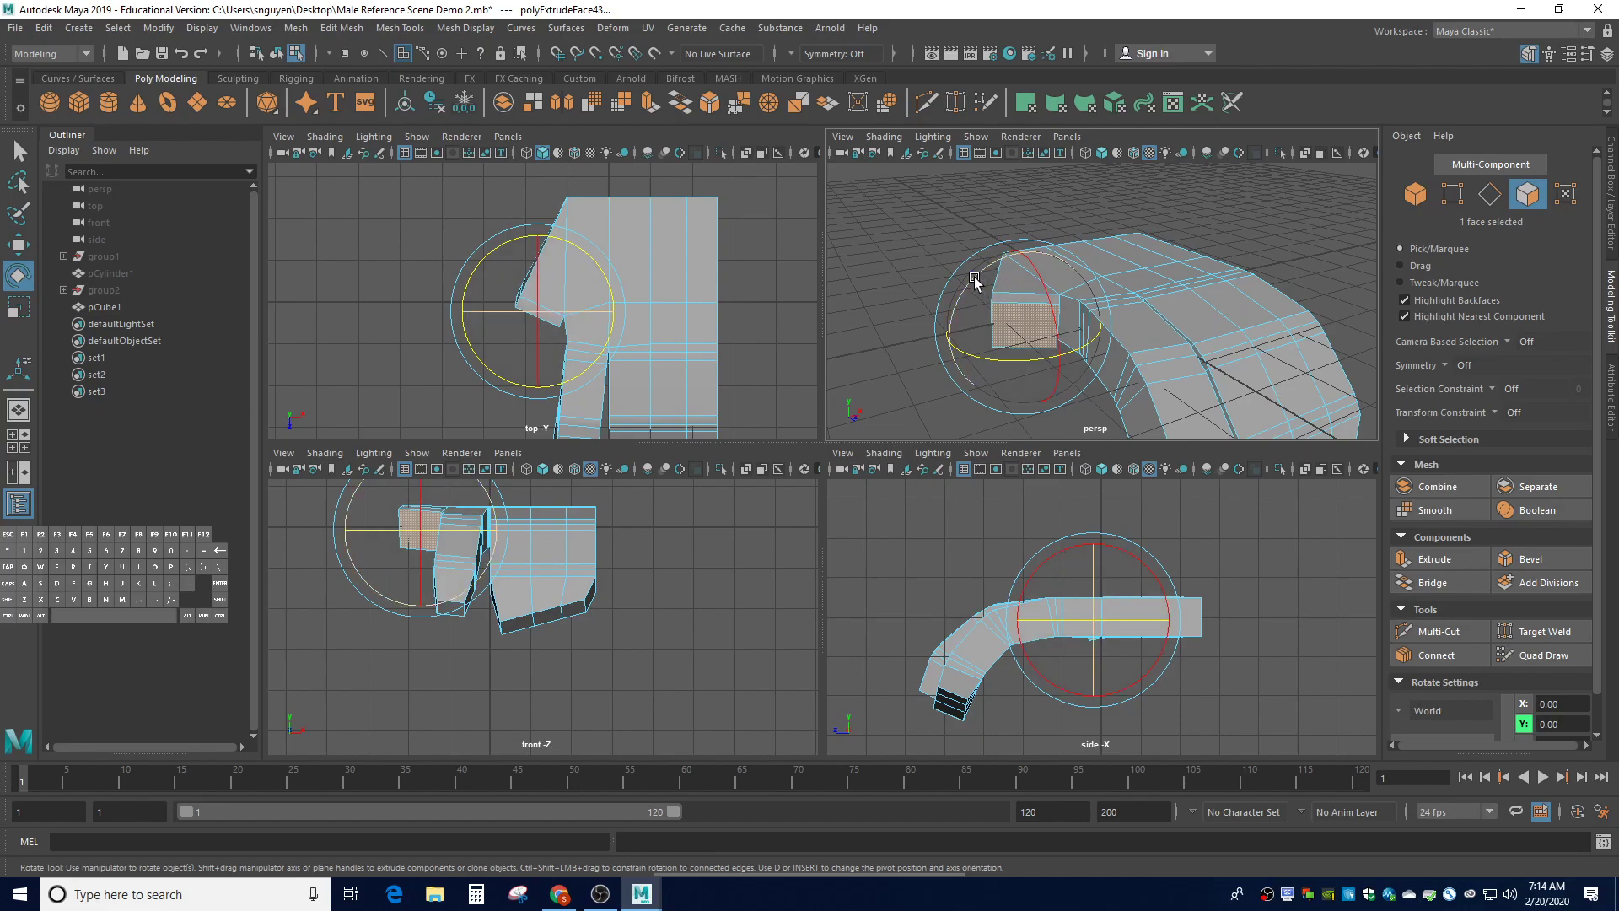
drag(979, 279, 1032, 386)
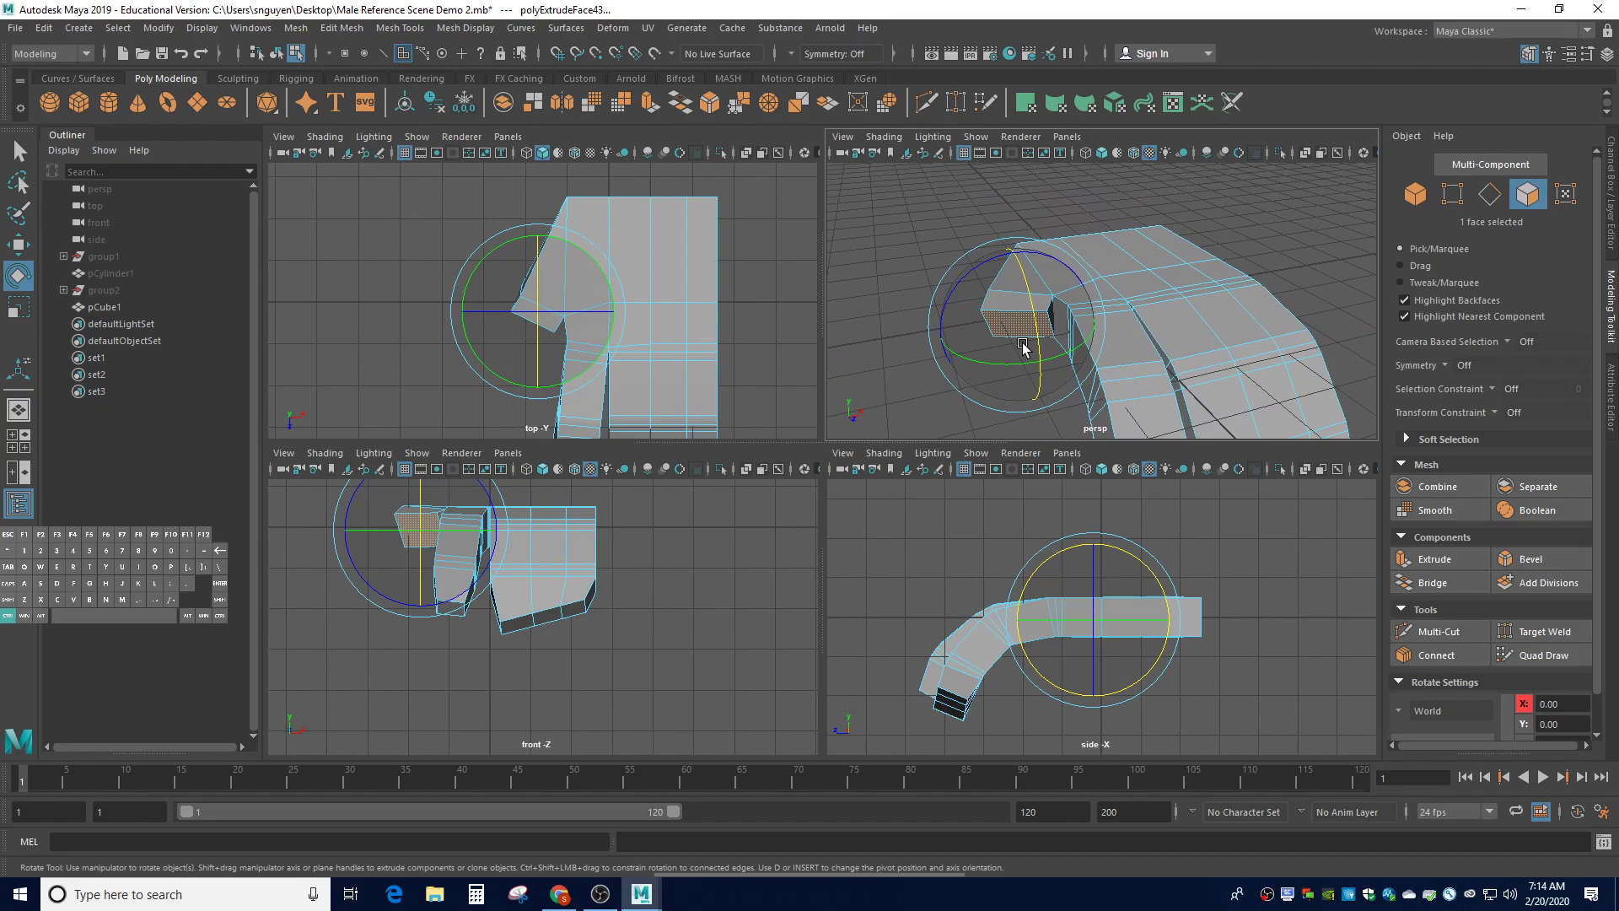
Extrude another short segment from the thumb's end face and tilt it about the X and Z axes
key(ctrl+e)
mouse_move(1015, 351)
mouse_down()
mouse_move(1015, 376)
mouse_move(1023, 304)
mouse_move(1038, 367)
mouse_up()
key(e)
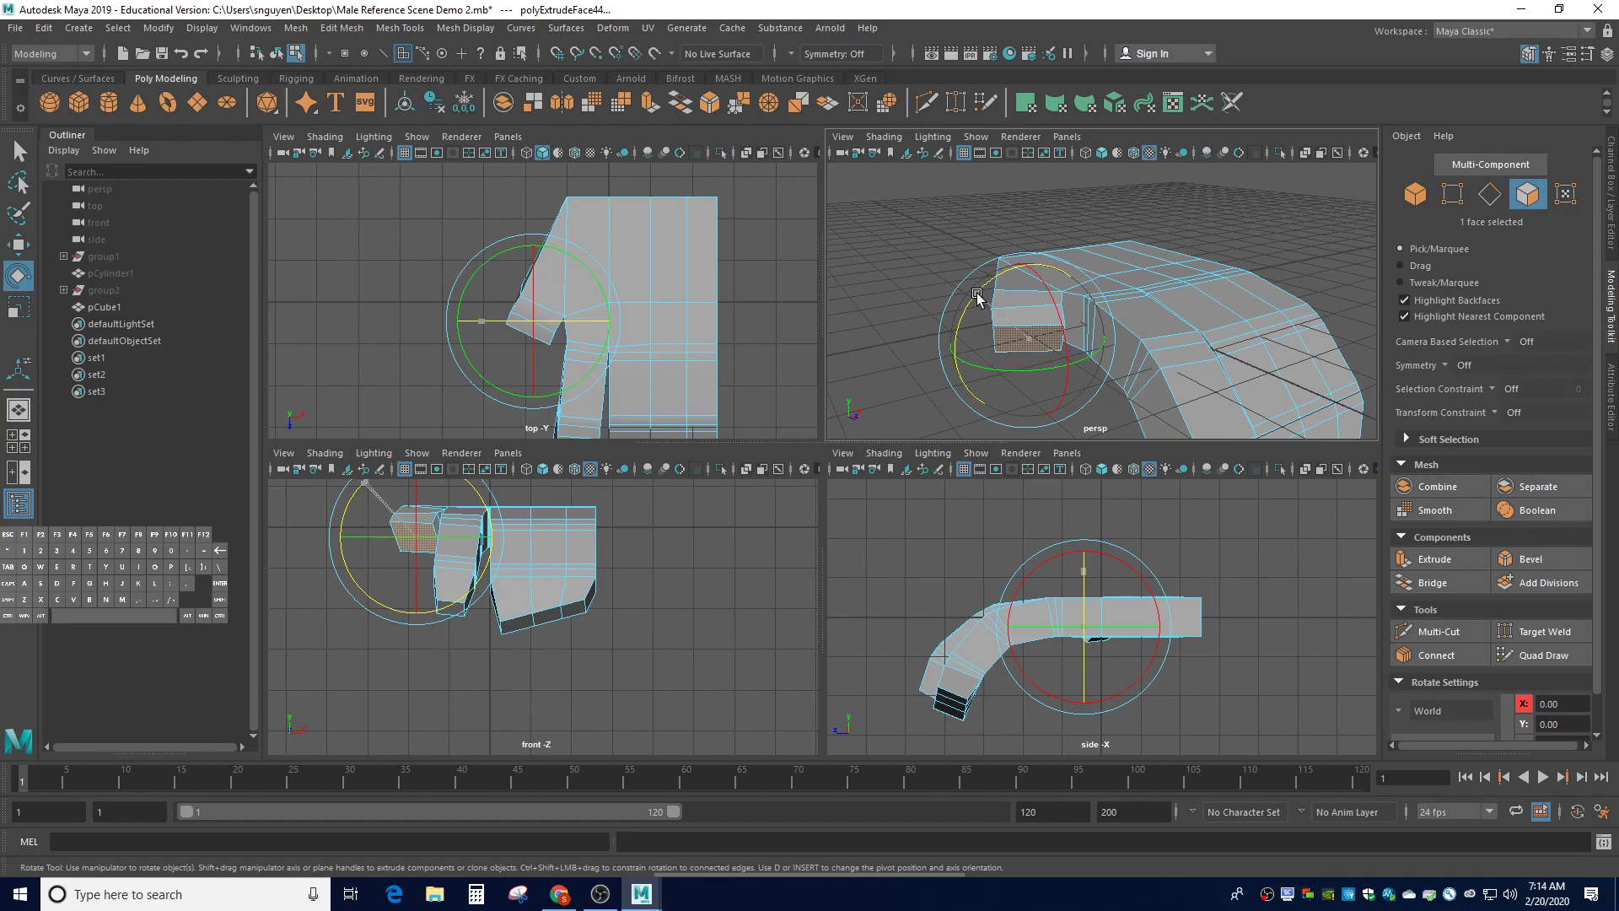
alt+drag(979, 304, 1032, 275)
mouse_move(1064, 371)
alt+mouse_down()
mouse_move(1116, 371)
mouse_move(1114, 418)
mouse_move(1062, 385)
alt+mouse_up()
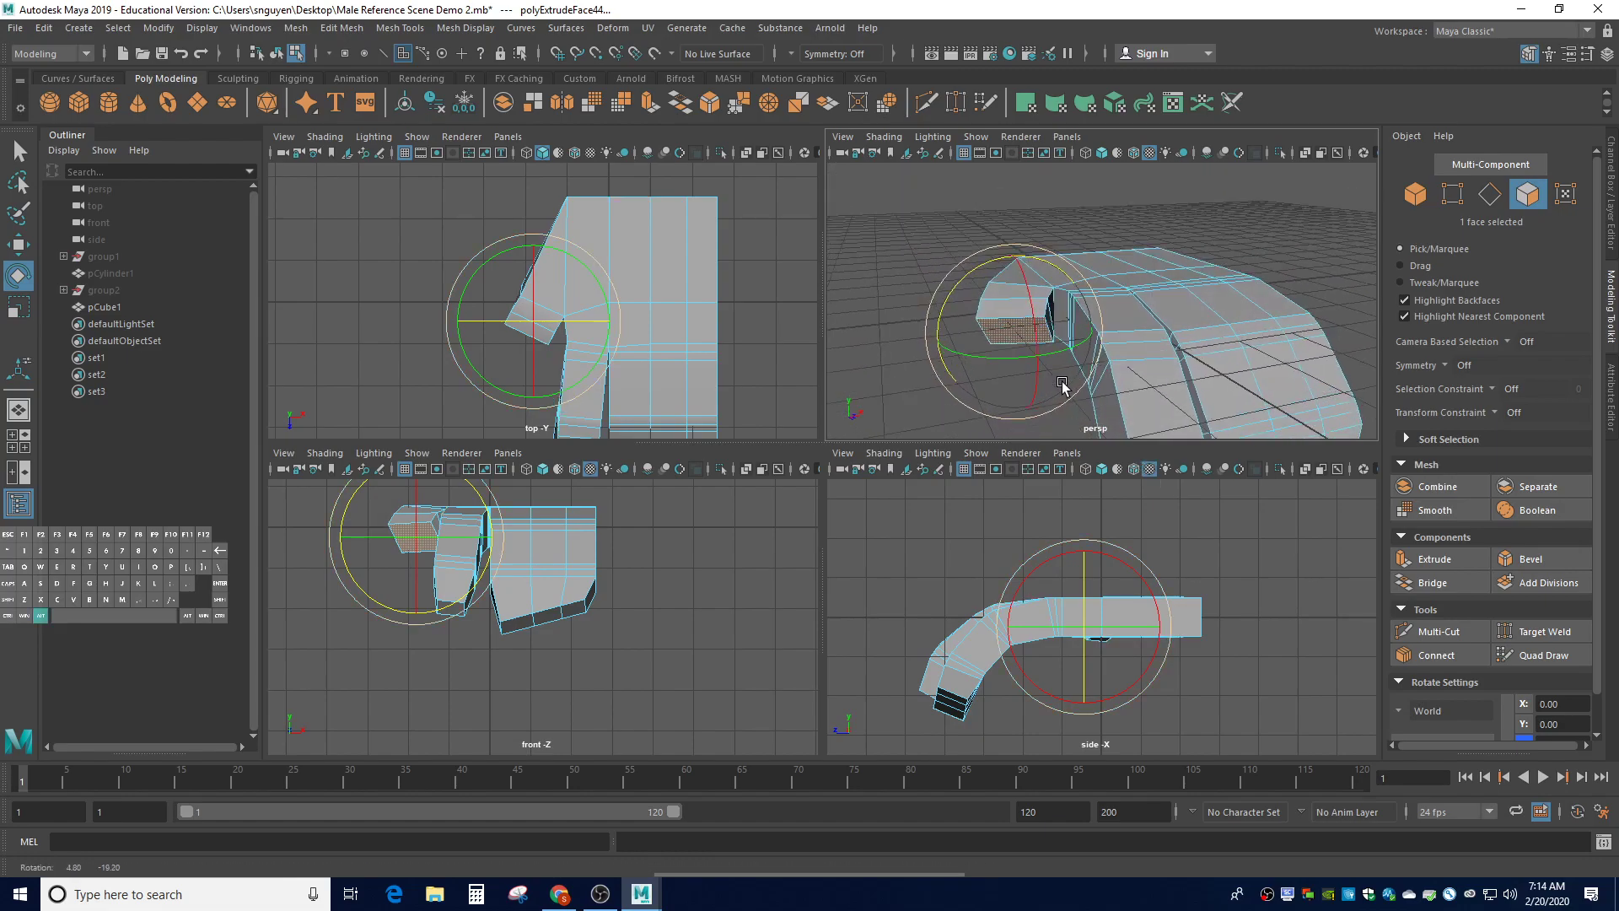
scroll(1061, 385, down, 2)
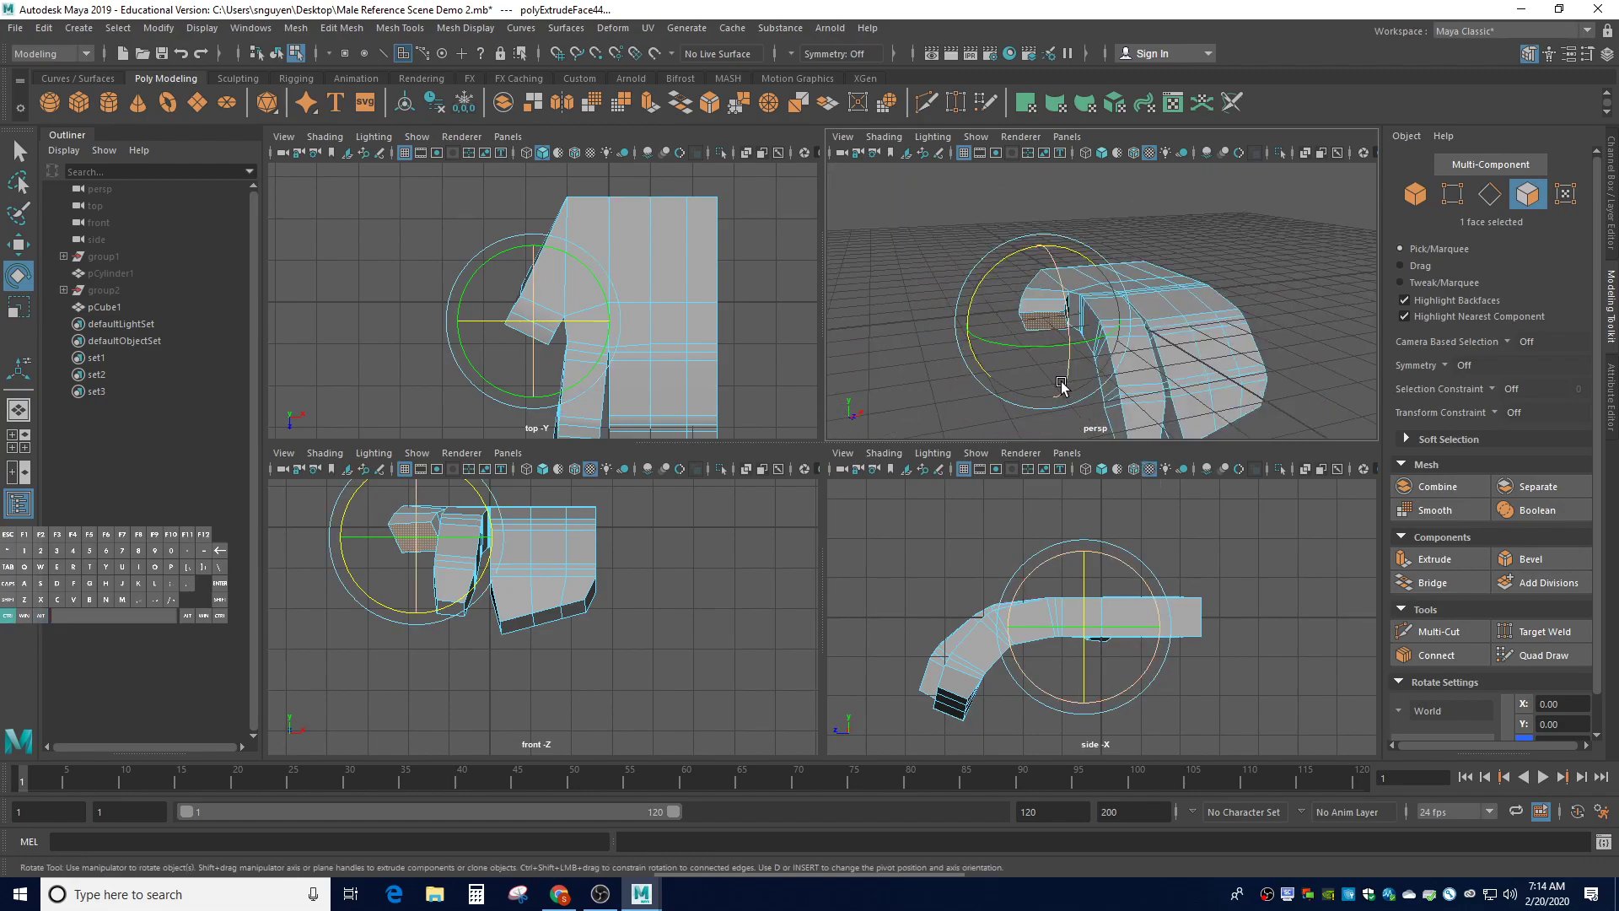
Extrude a longer thumb segment from the end face with a Local Translate Z of about 1.14
key(ctrl+e)
drag(1044, 358, 1052, 396)
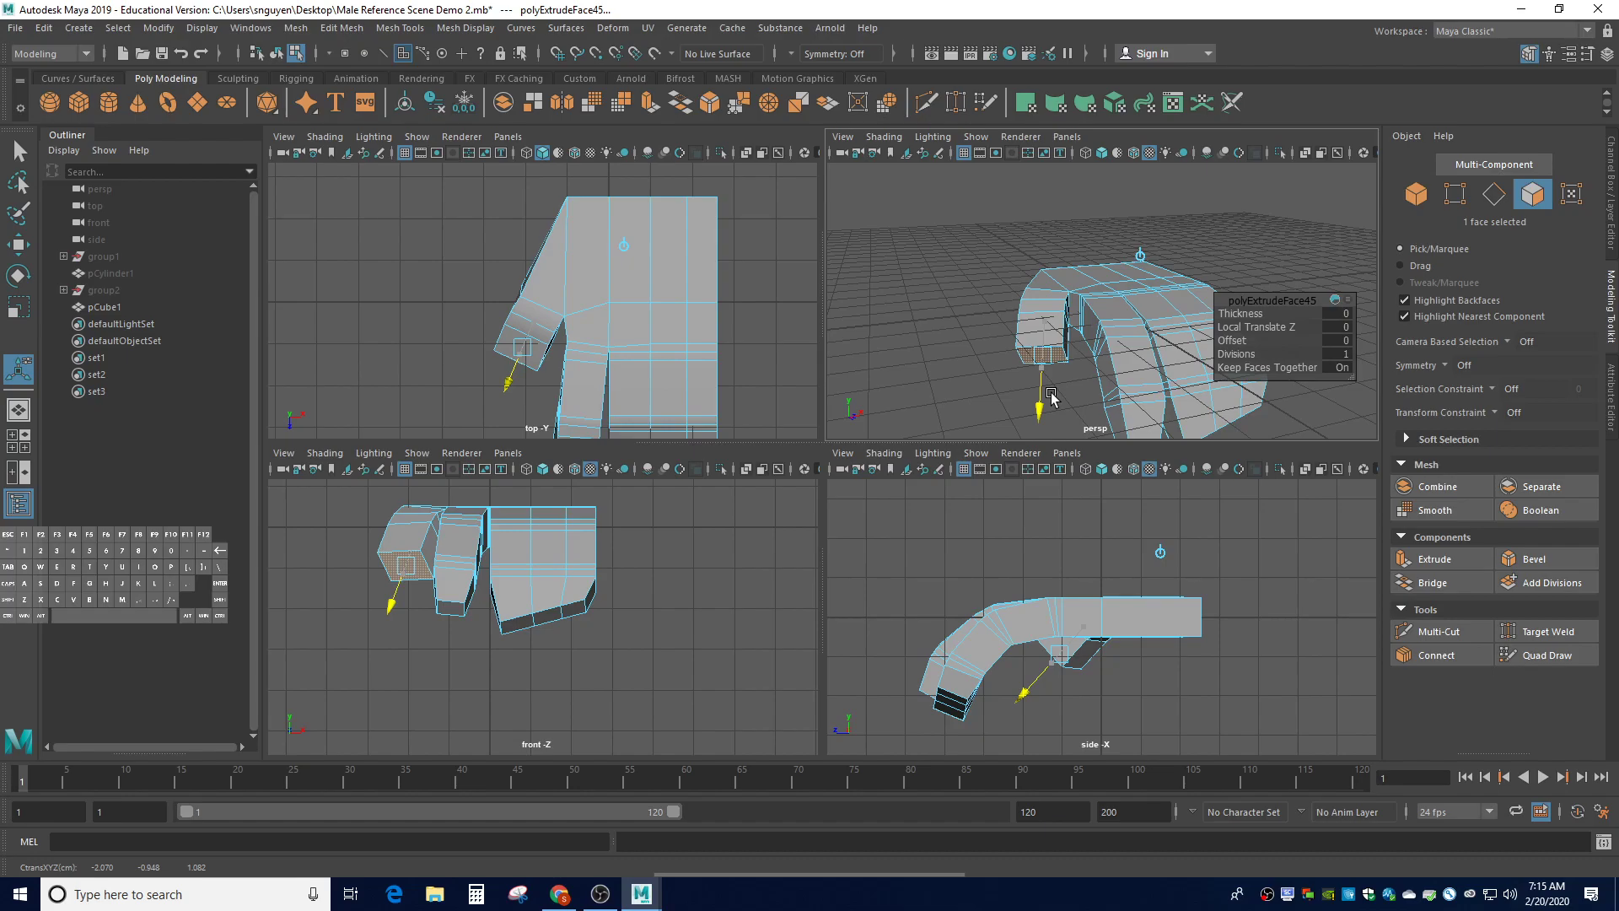
click(1052, 393)
alt+drag(1173, 330, 1042, 397)
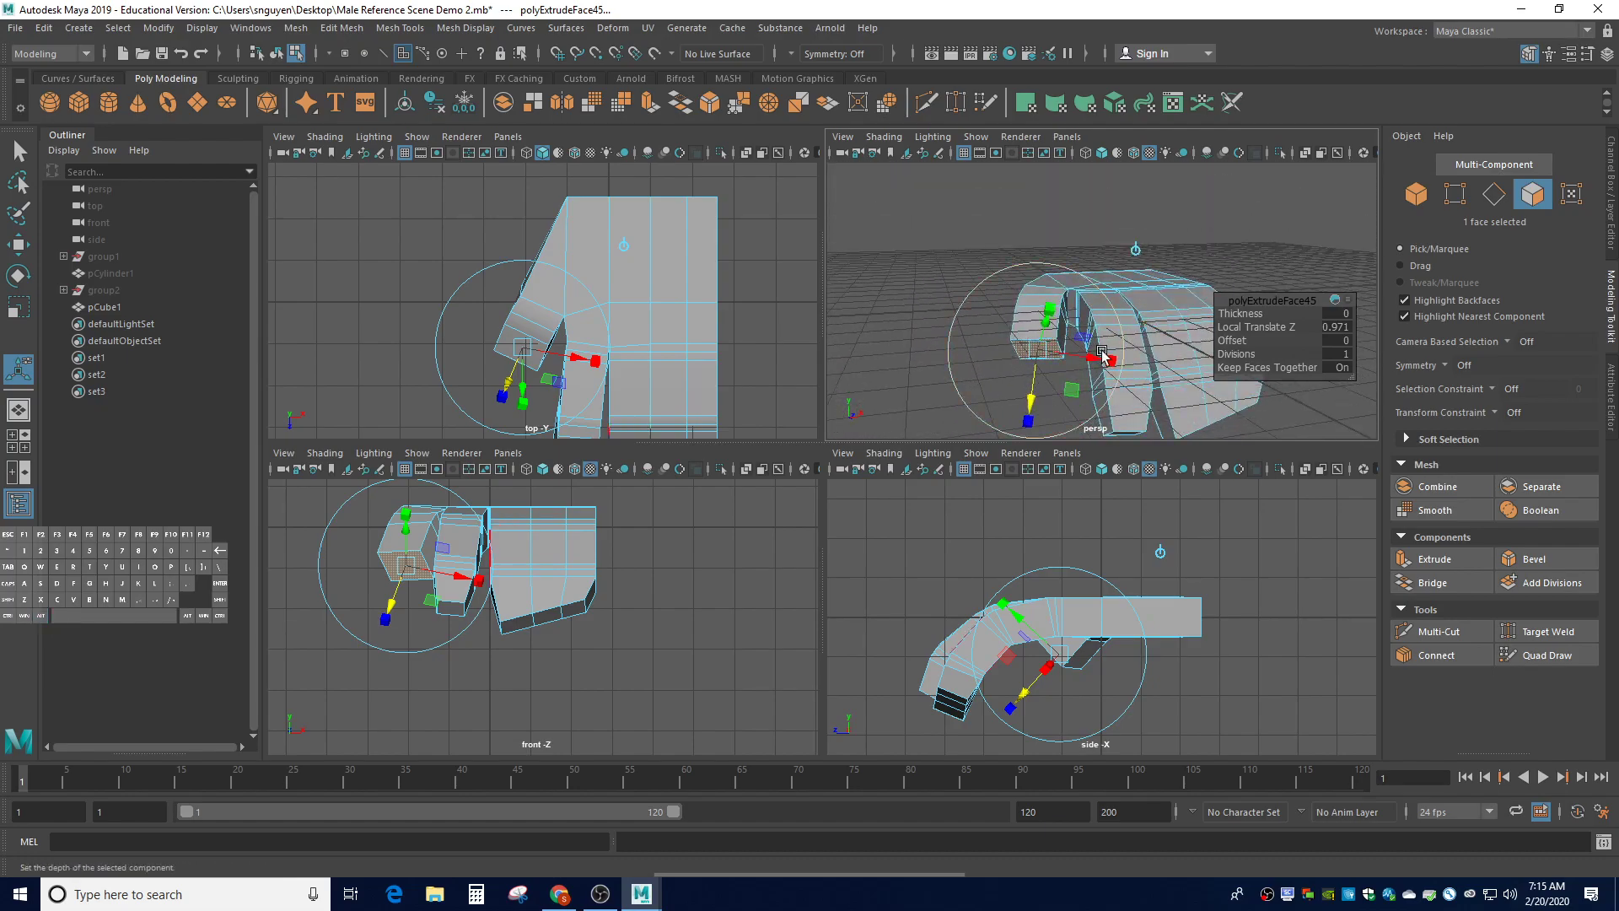
click(1036, 391)
drag(1036, 398, 1125, 305)
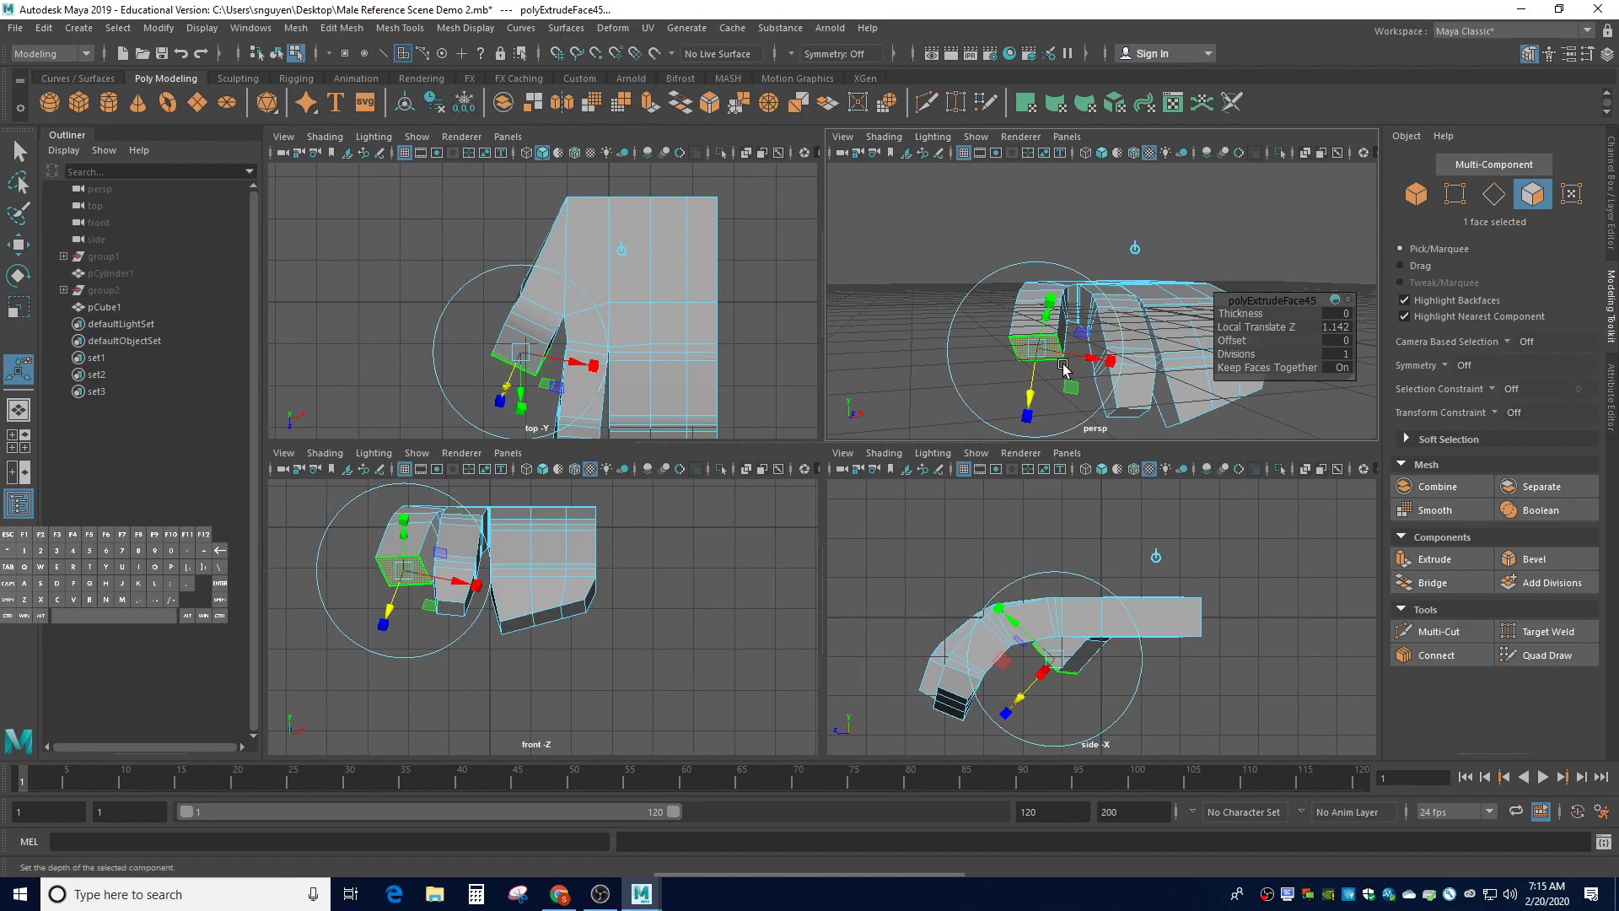
Rotate the longer thumb segment's end face slightly about the Z and Y axes
key(e)
drag(1043, 367, 1052, 365)
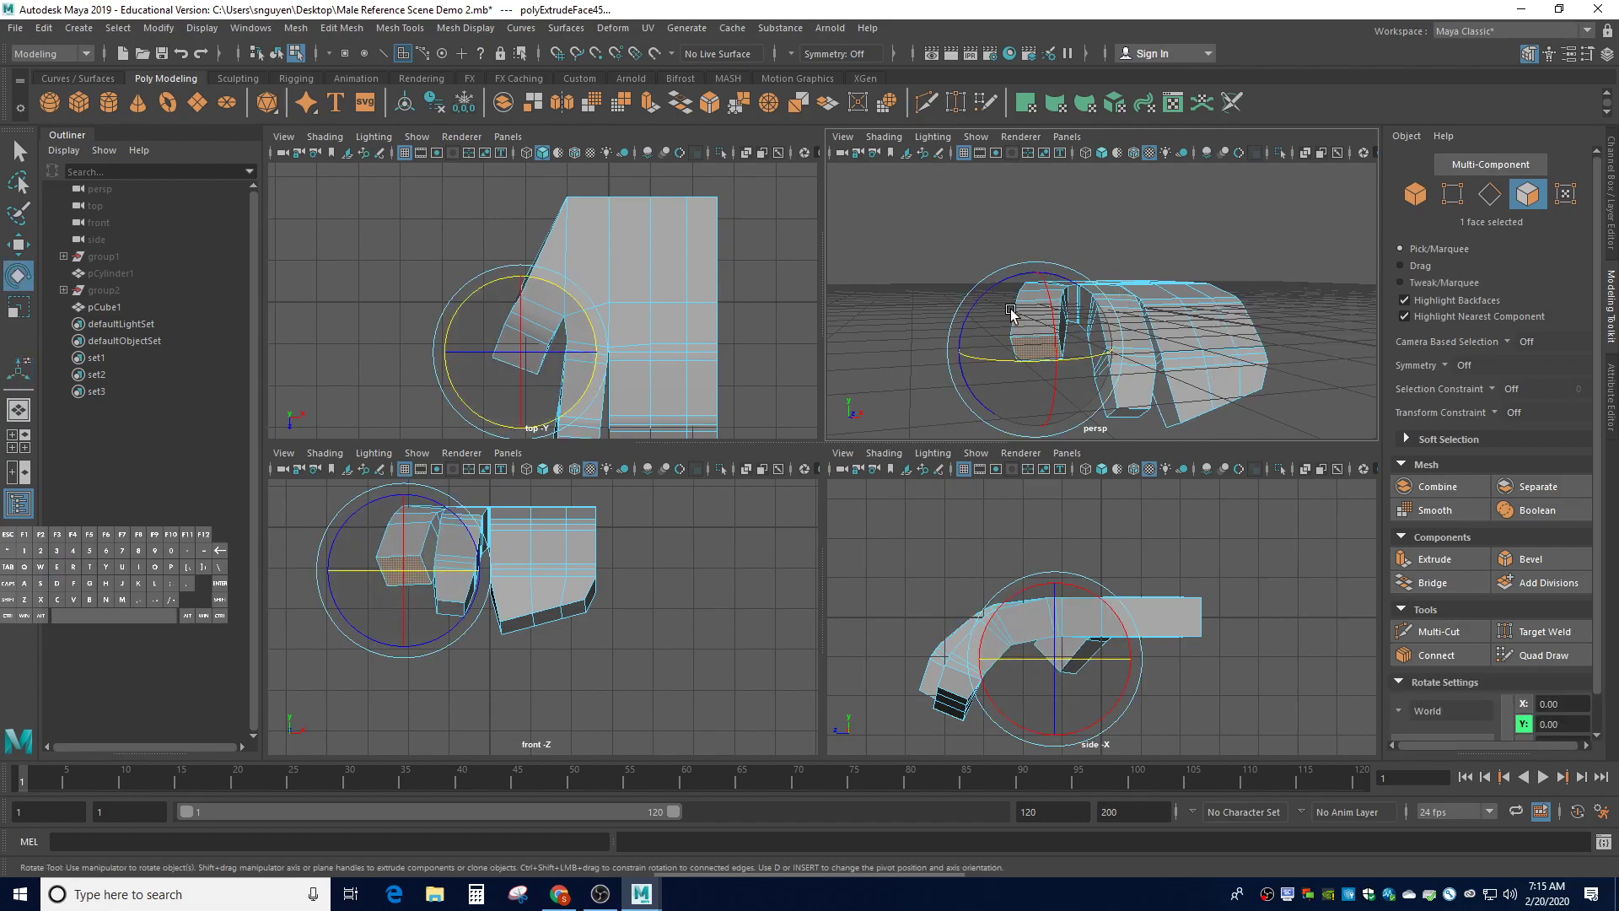
drag(995, 300, 983, 304)
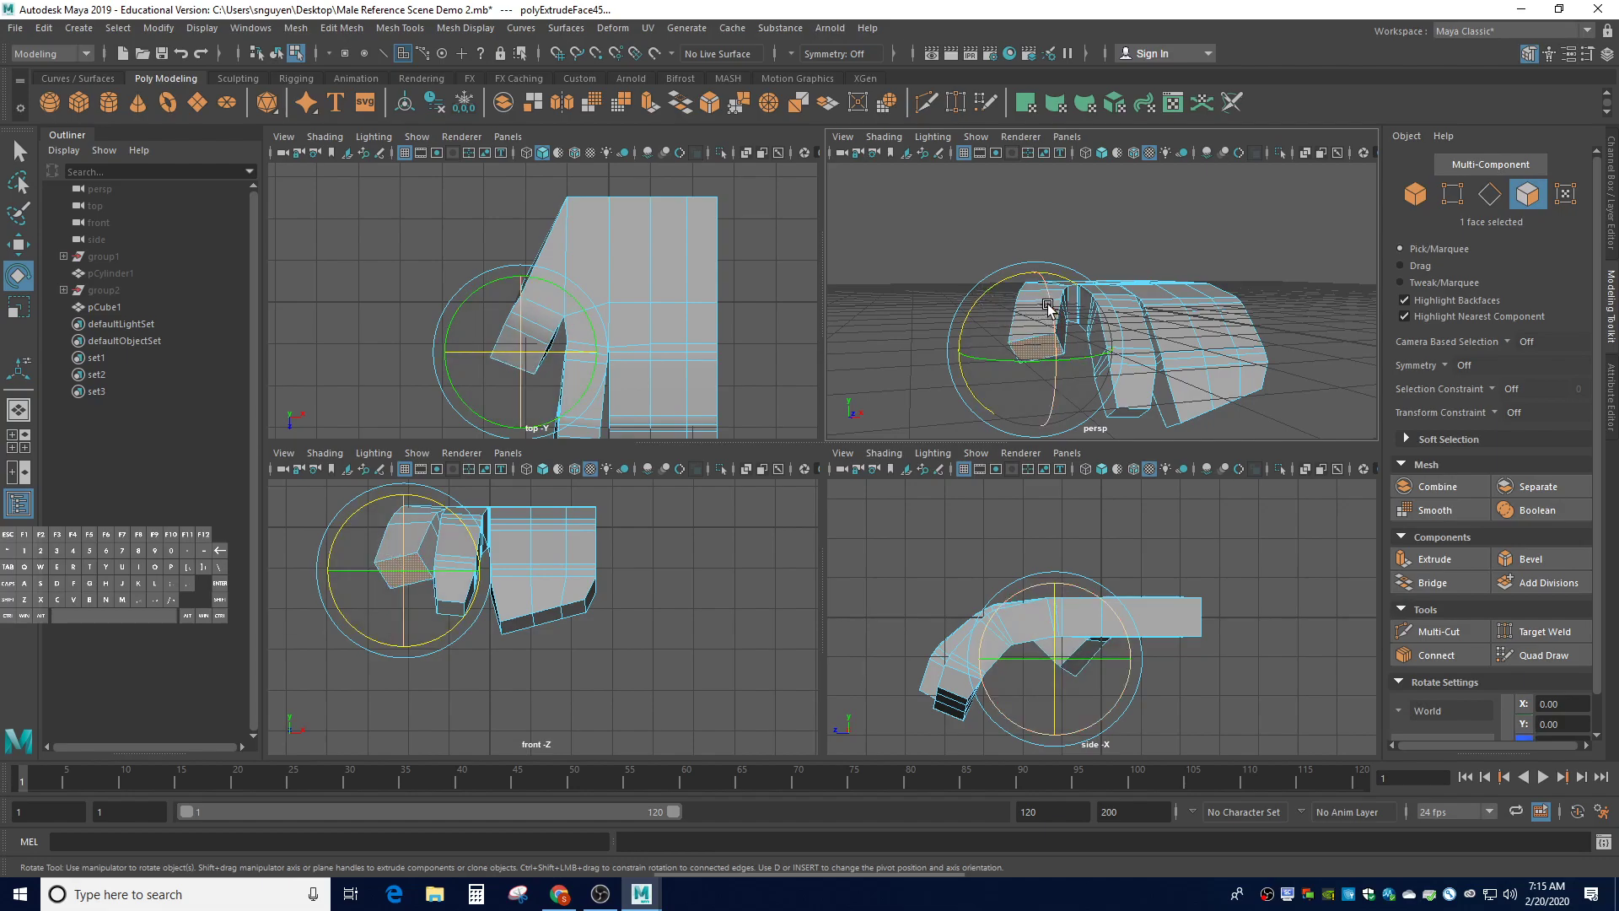
drag(1067, 364, 1039, 365)
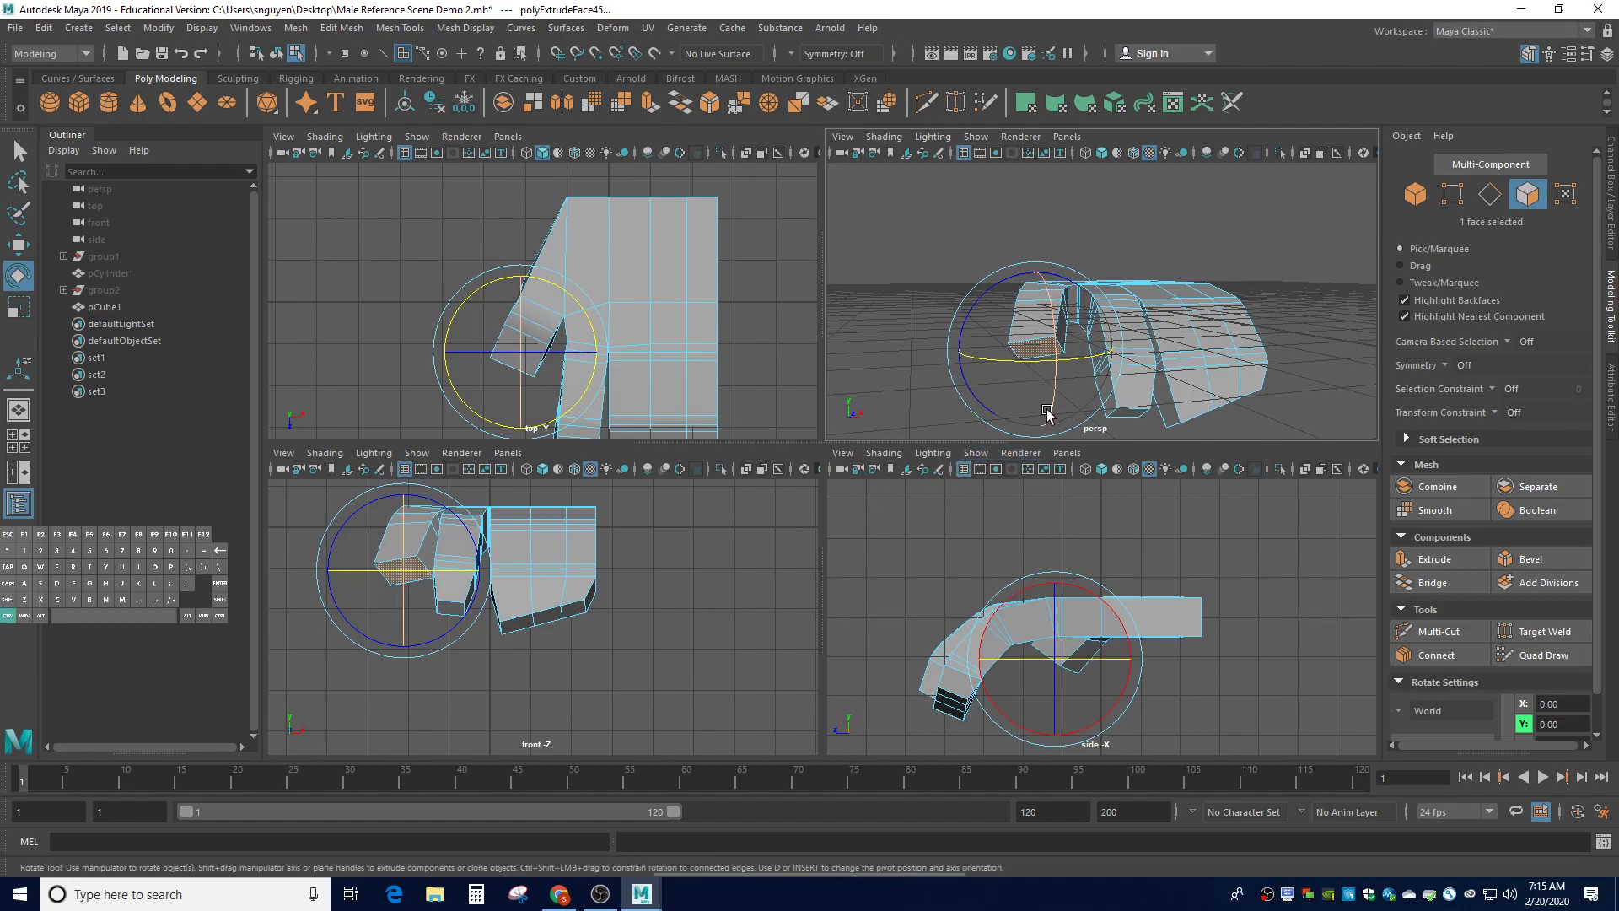
Extrude a short knuckle segment from the thumb's end face and rotate its end inward toward the finger
key(ctrl+e)
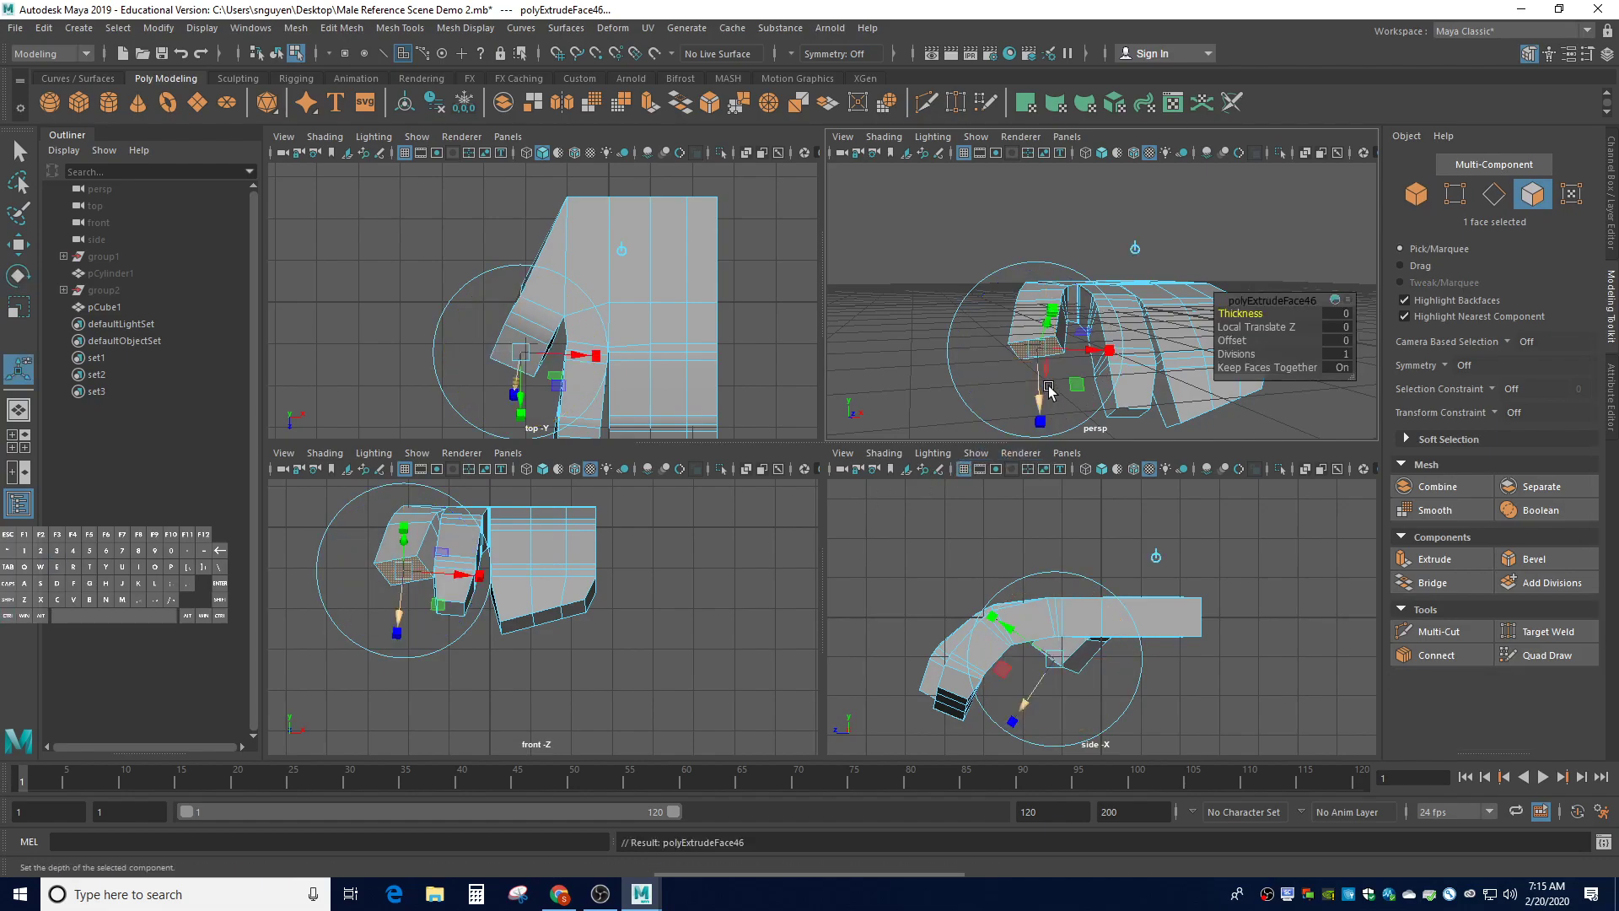
drag(1040, 390, 1045, 399)
key(e)
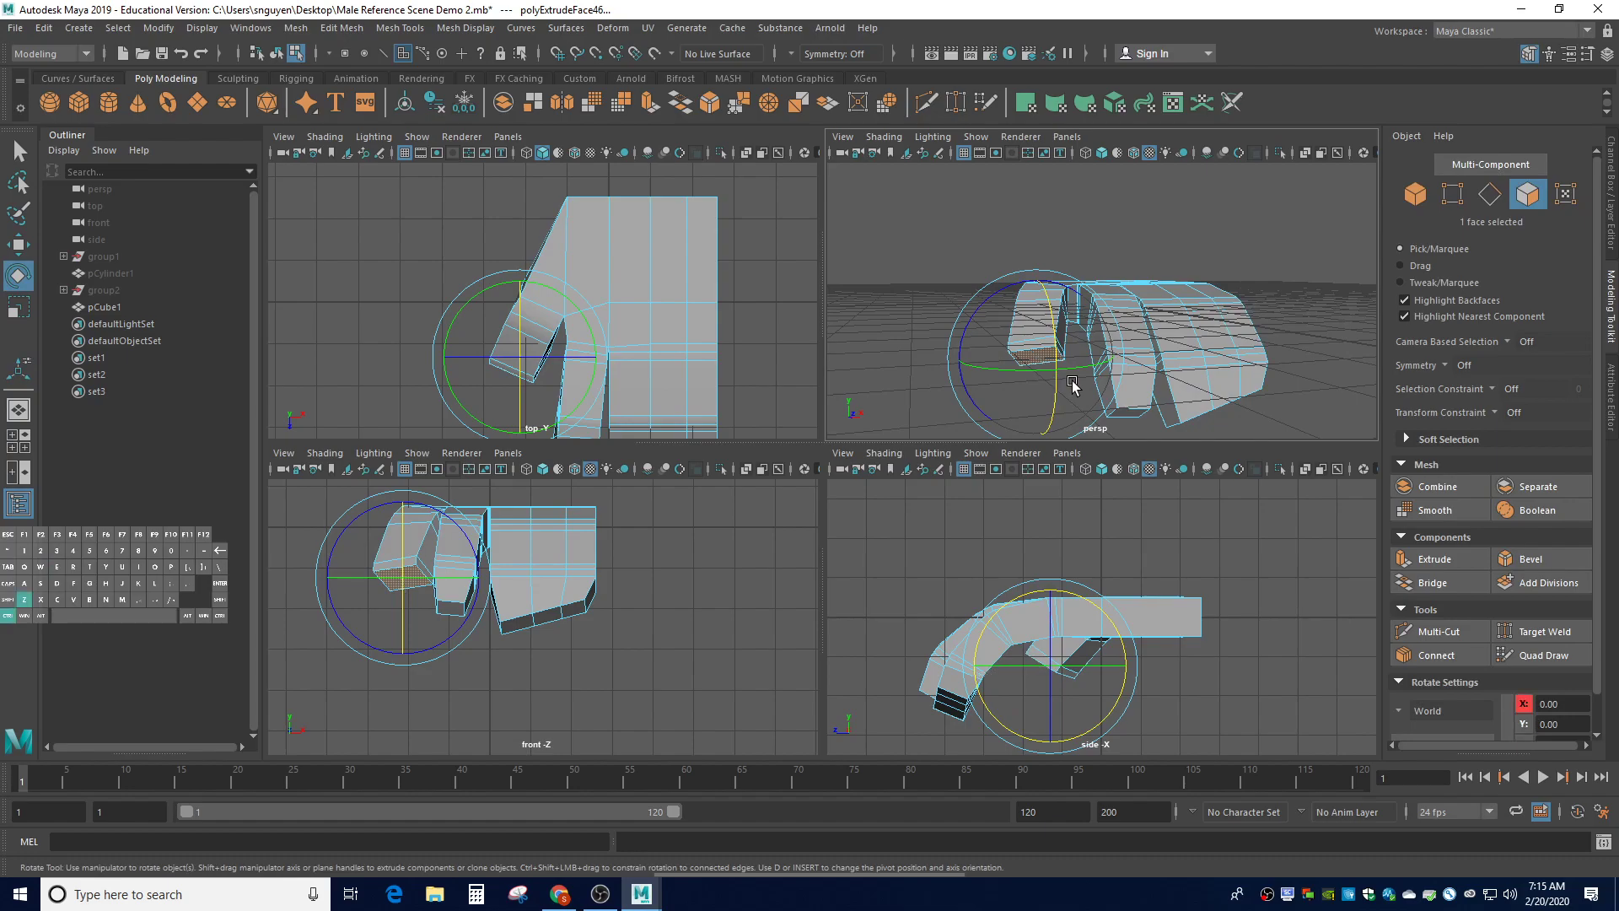
key(ctrl+z)
drag(978, 369, 1132, 404)
click(1059, 393)
Extrude the thumb's end face by a Local Translate Z of about 0.23 and rotate it further inward
key(ctrl+e)
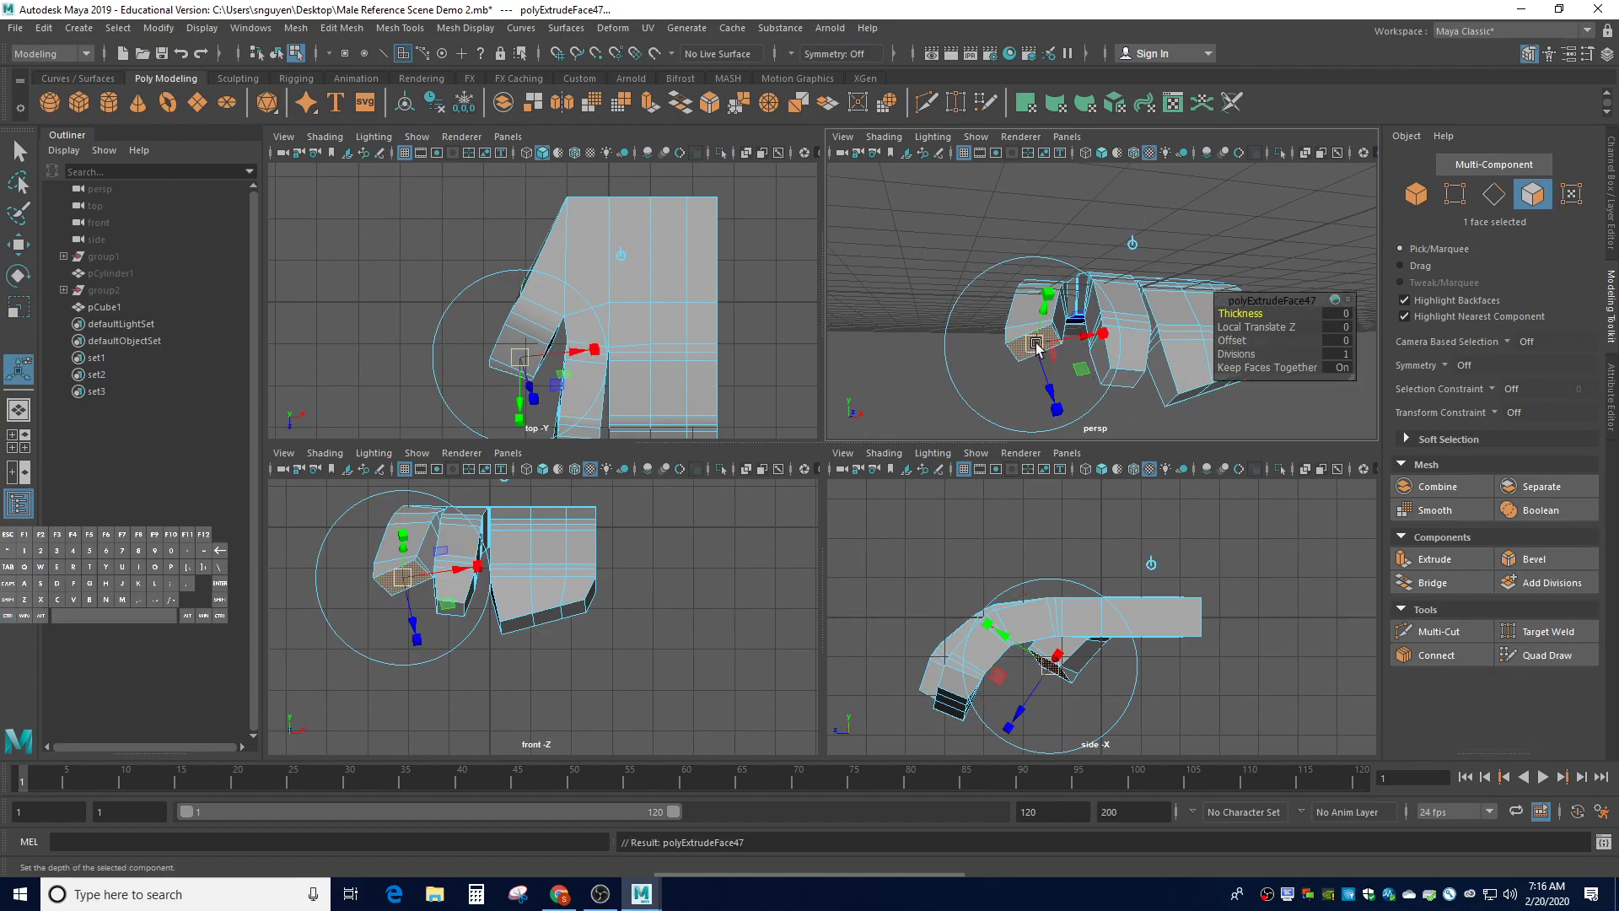
drag(1042, 368, 1051, 390)
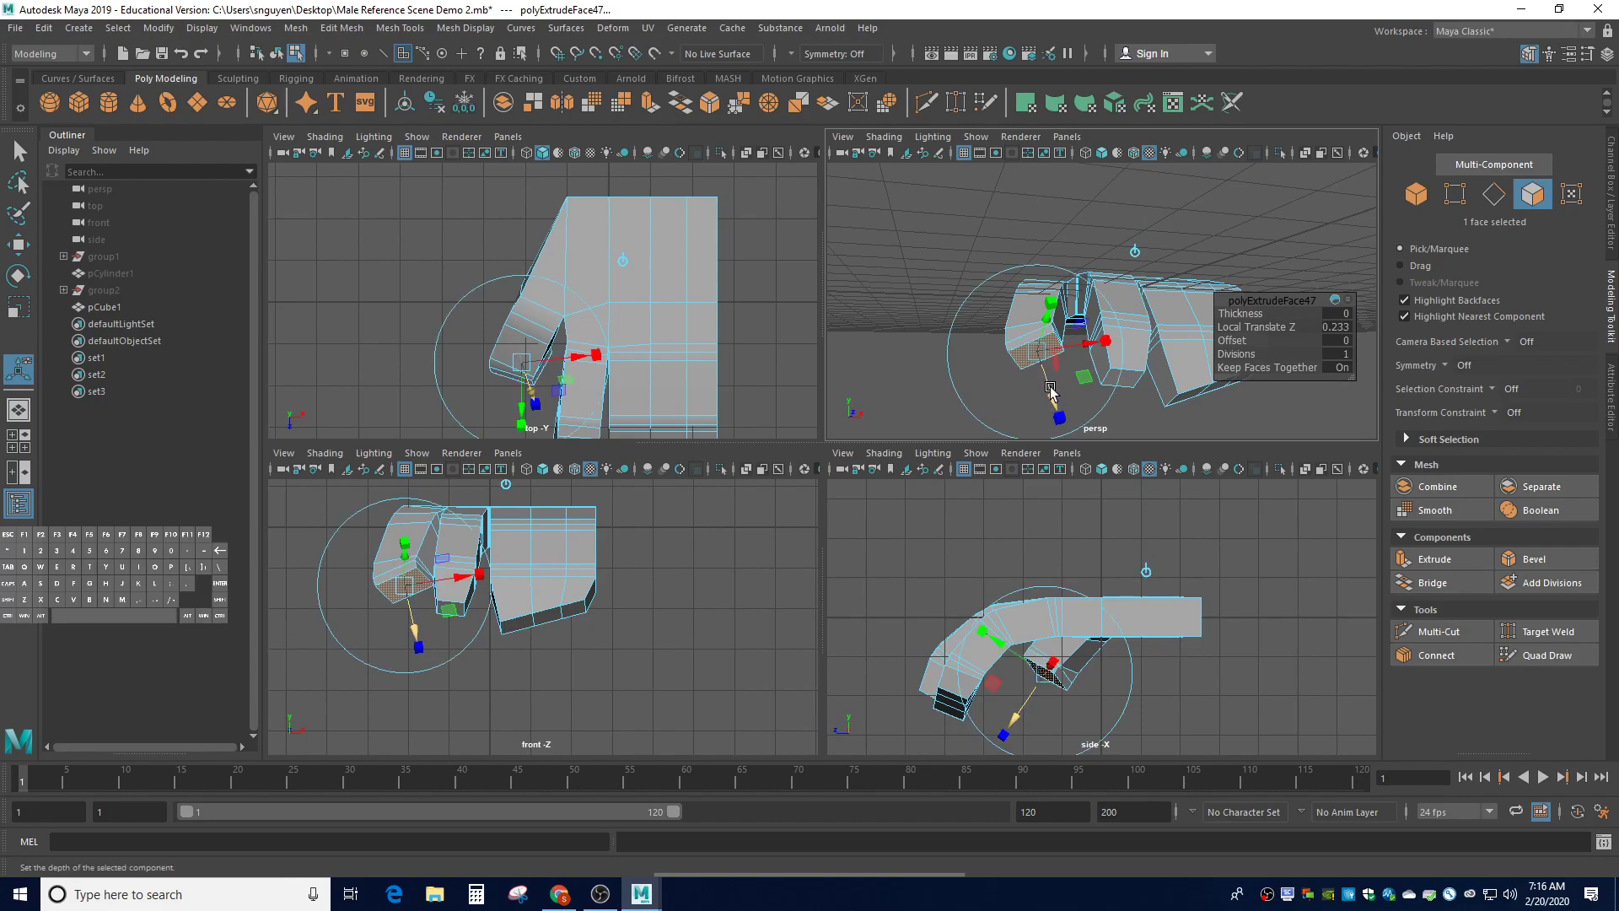
key(e)
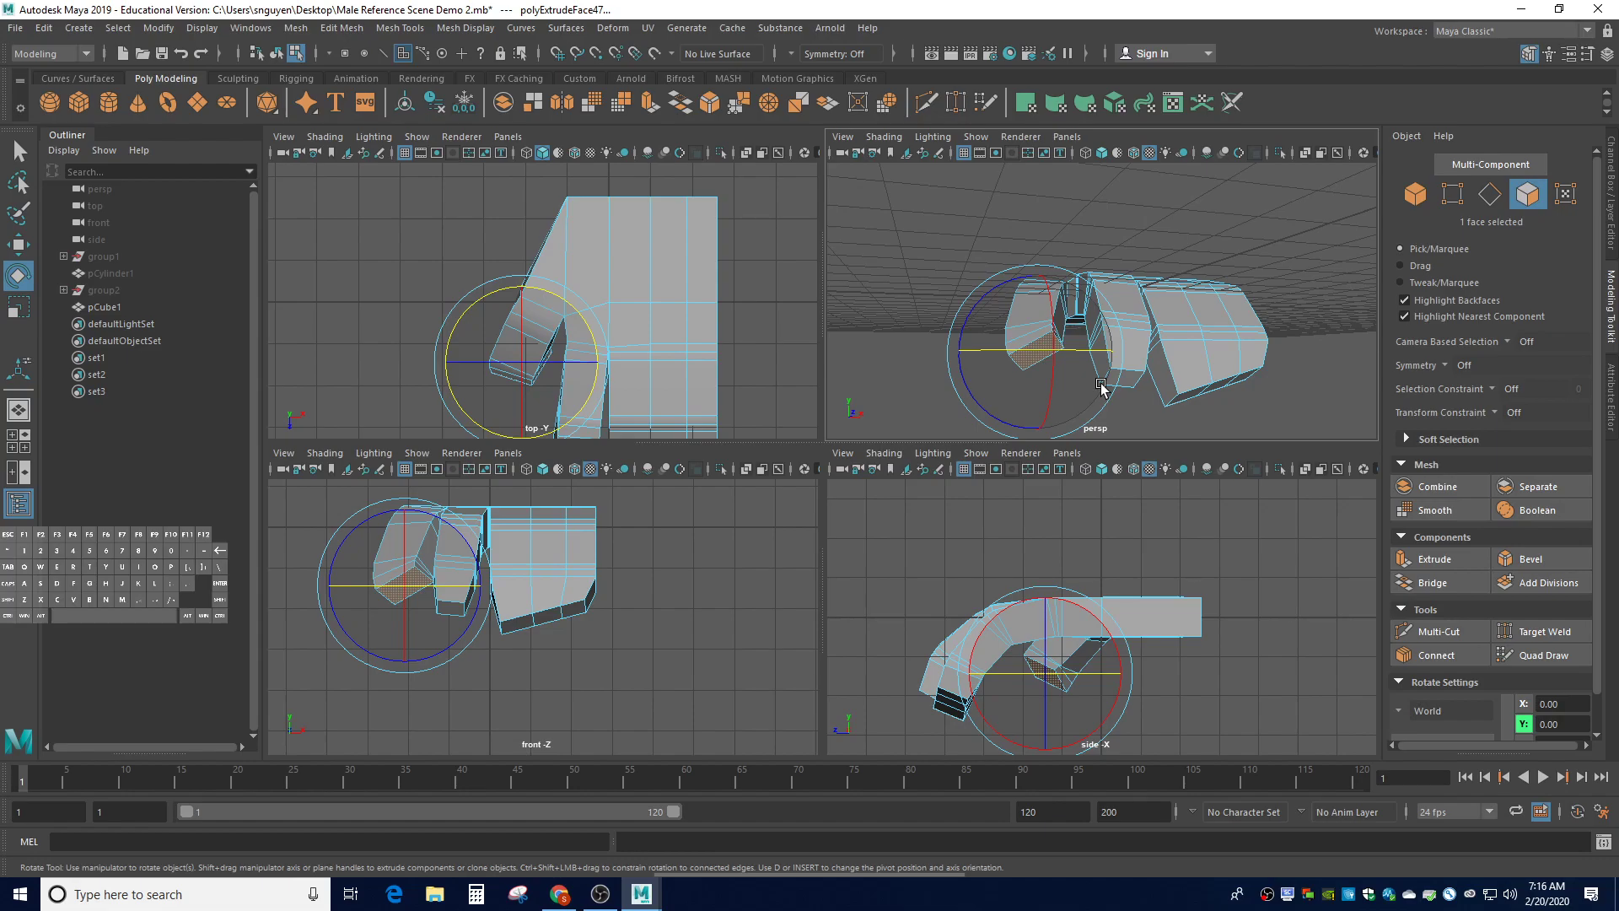
Extrude the thumb's tip segment with a Local Translate Z of about 0.90 and scale its end face down to taper it
key(ctrl+e)
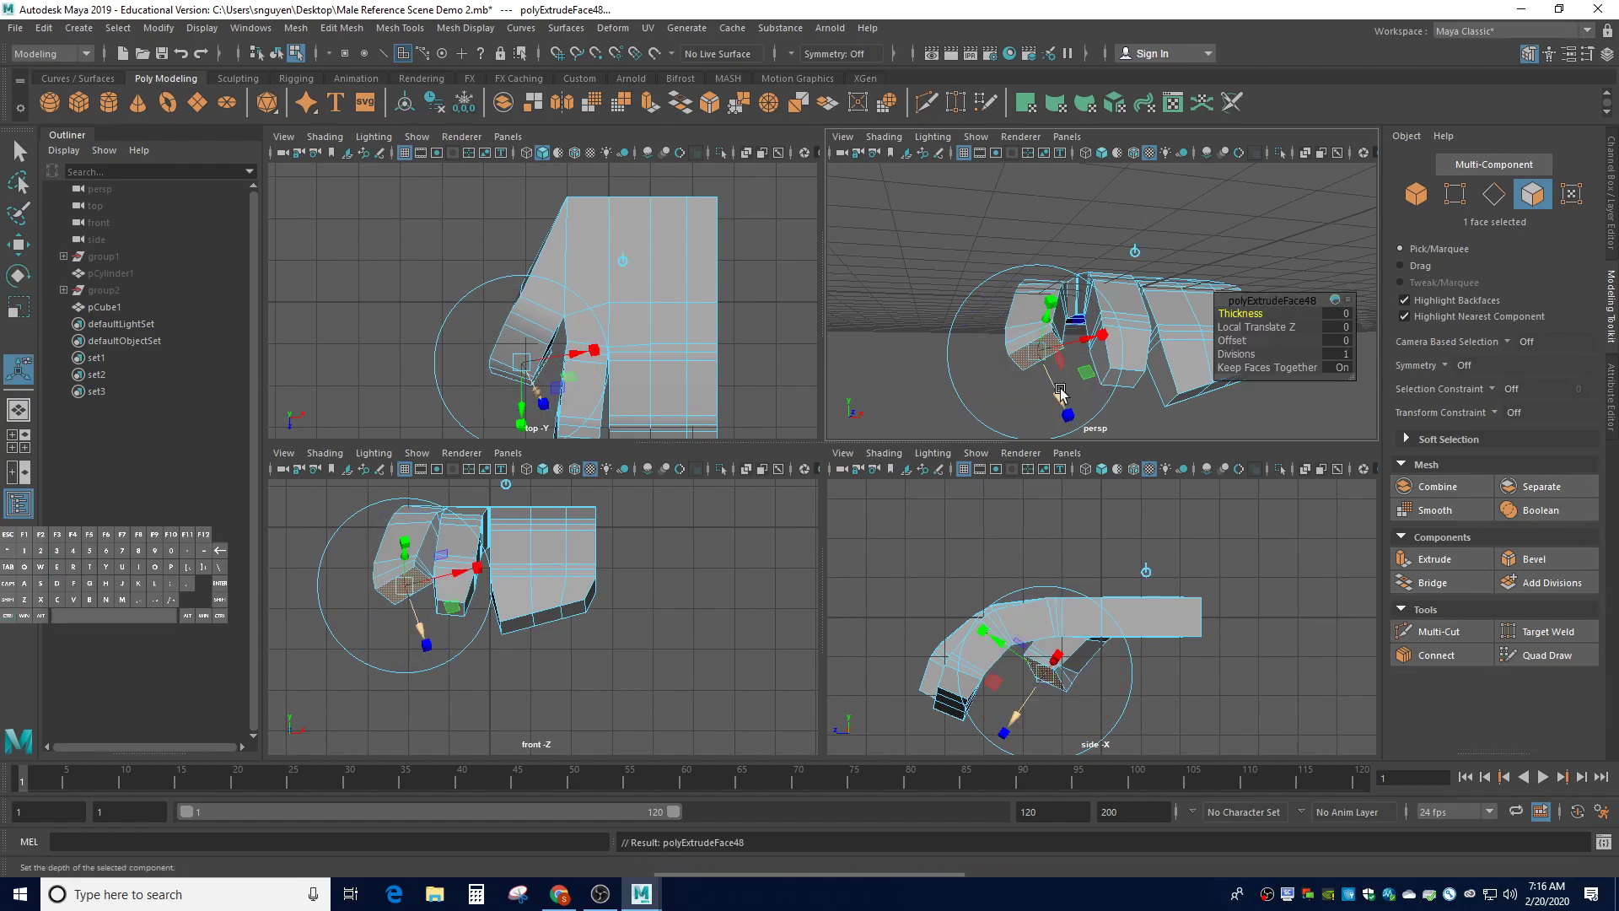
drag(1057, 393, 1080, 413)
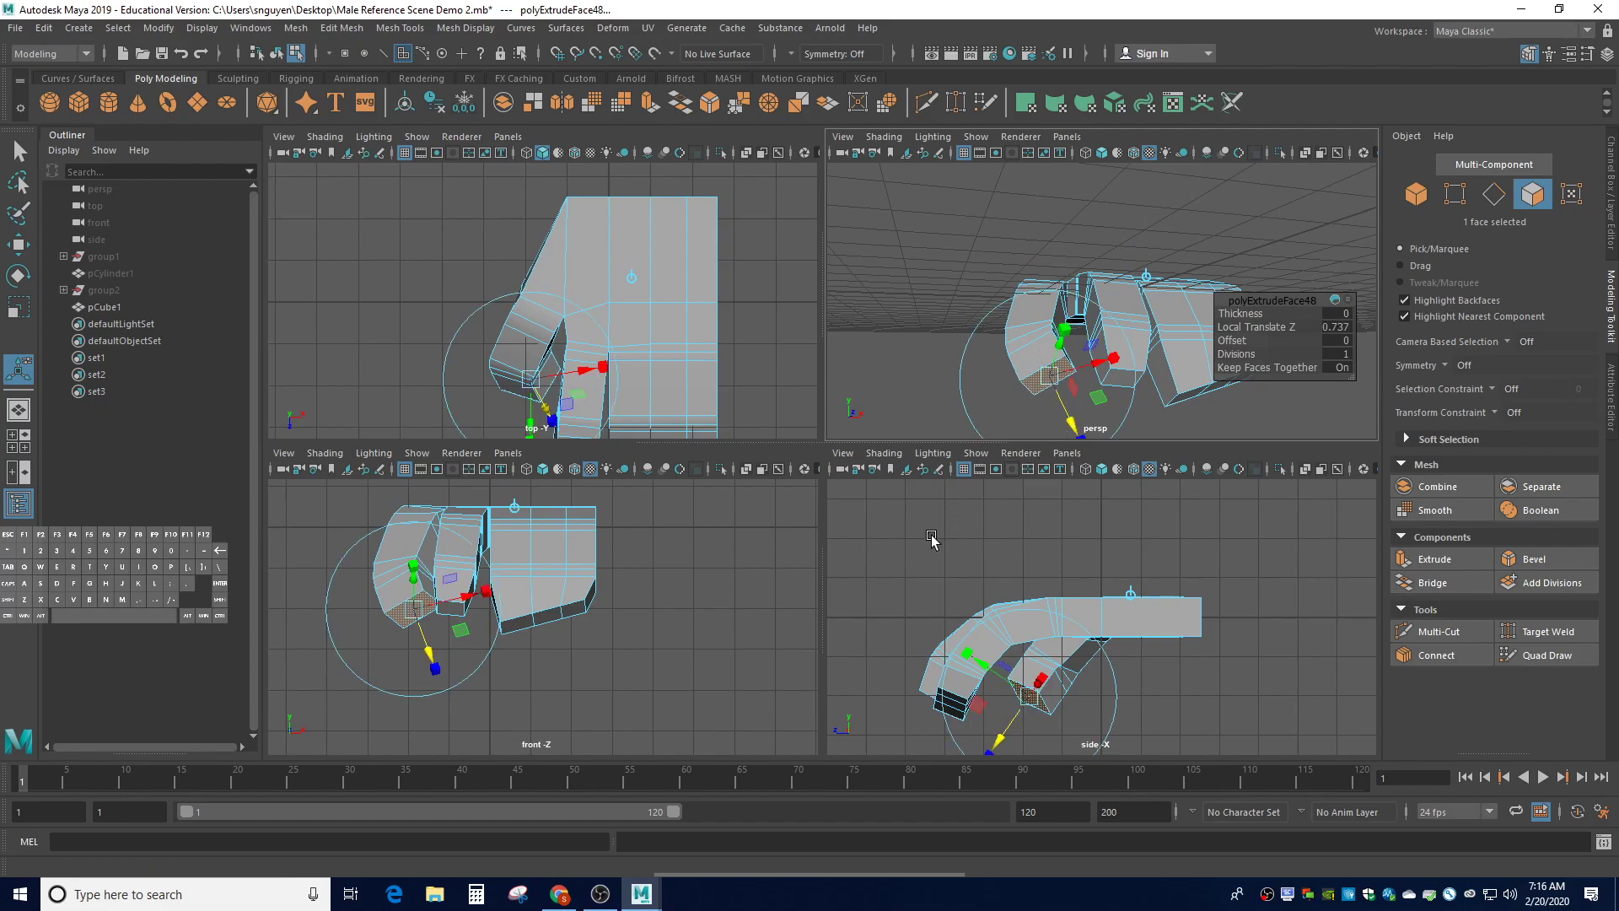
alt+drag(1088, 397, 1073, 364)
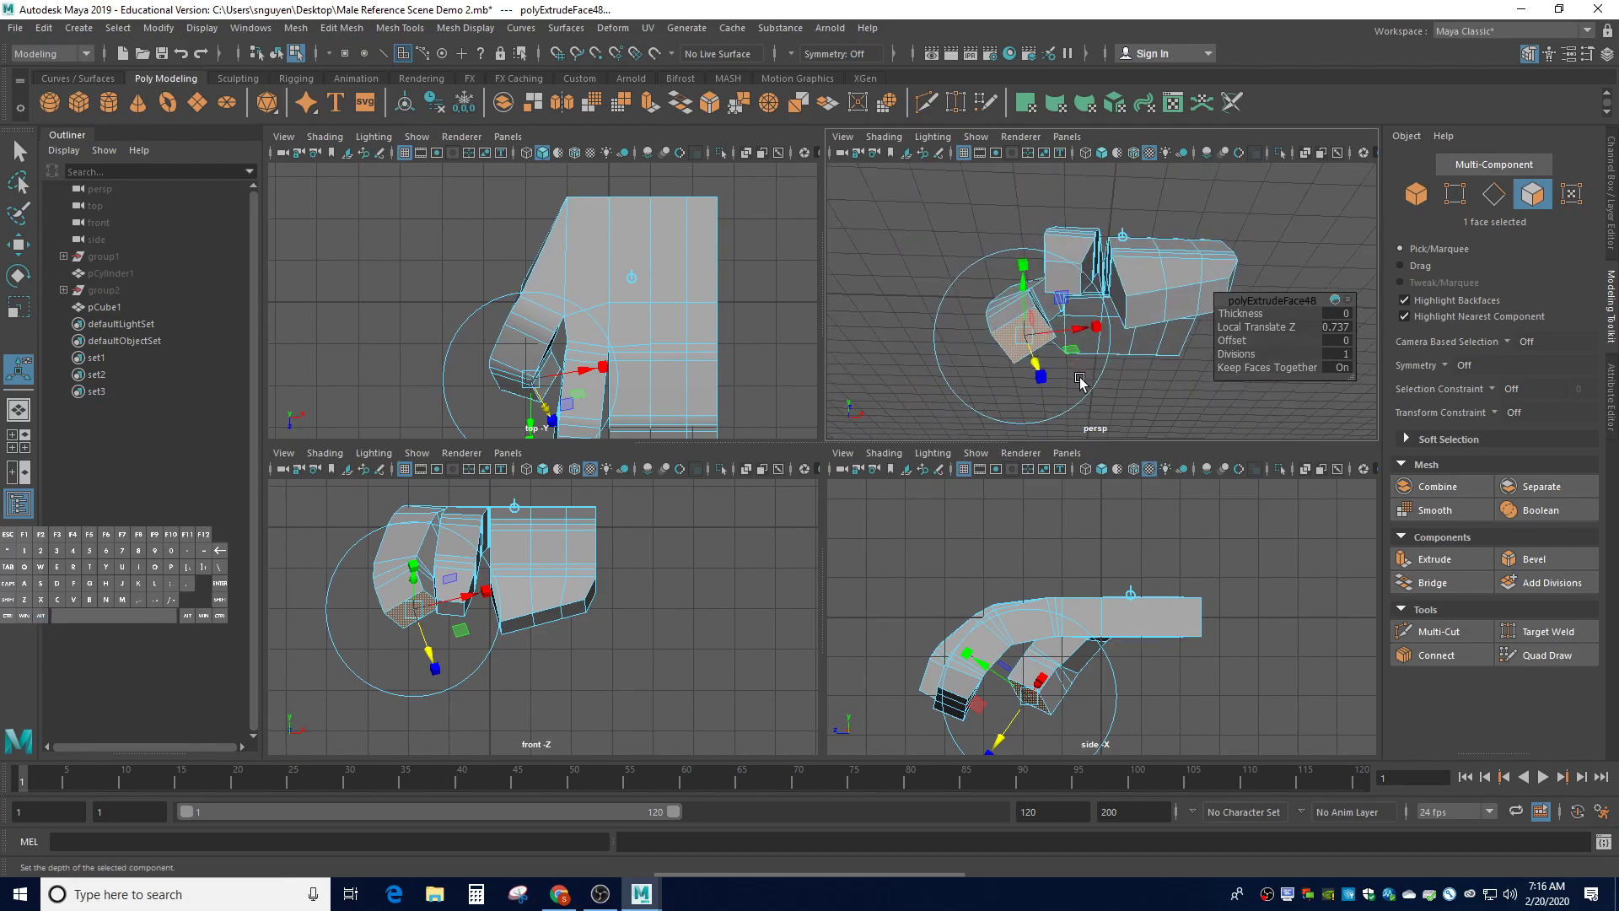
drag(1035, 364, 1050, 362)
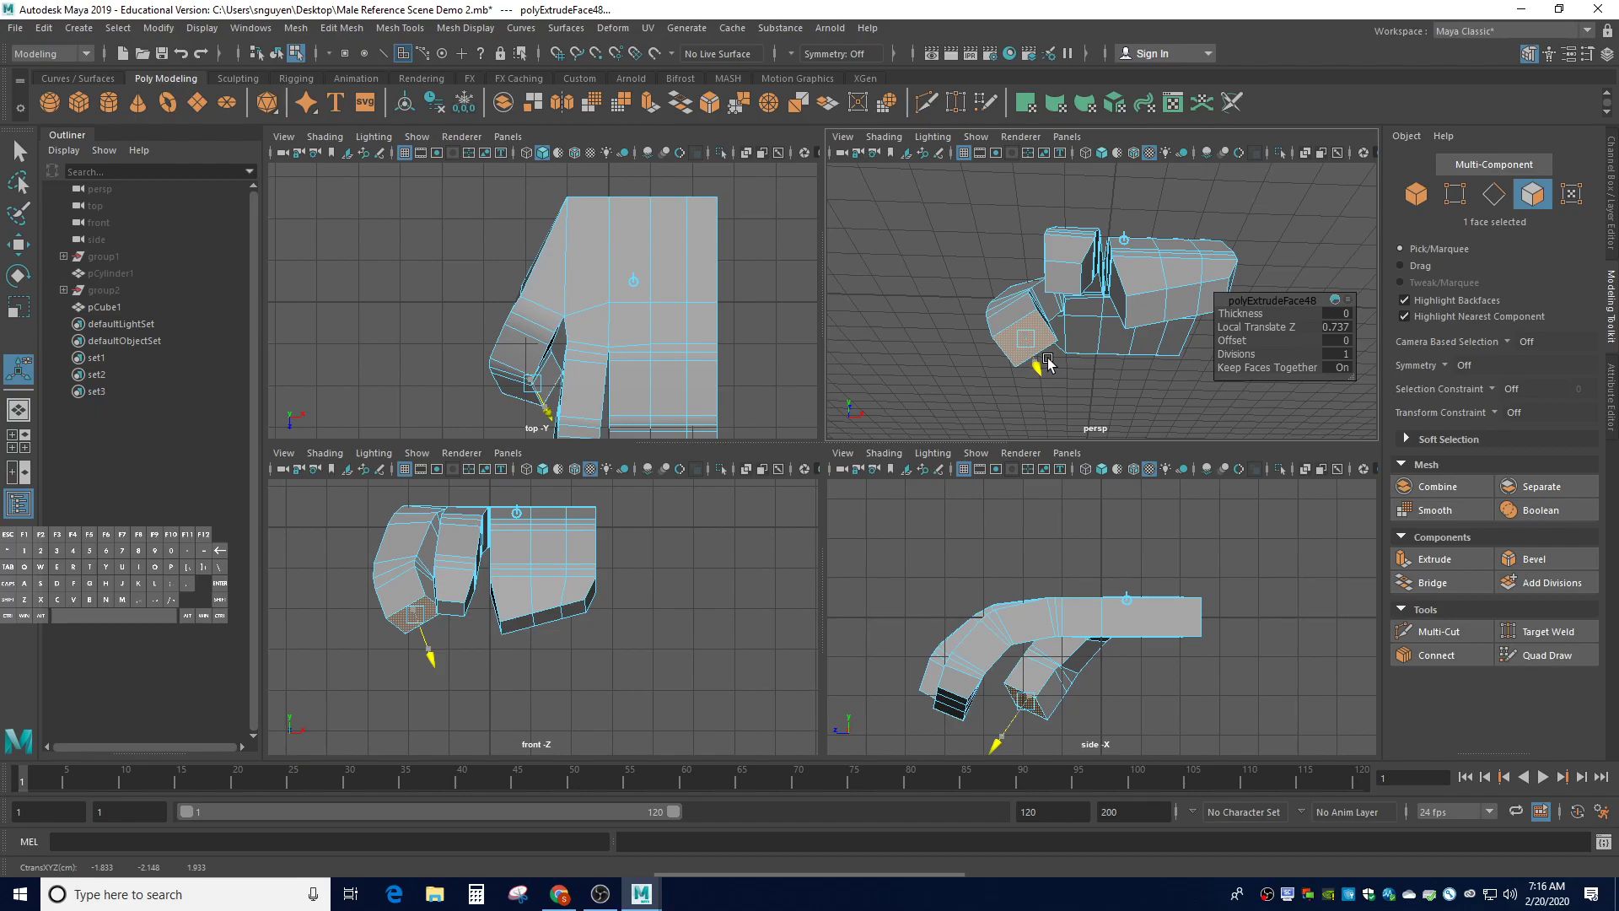
click(1049, 361)
alt+drag(1050, 363, 1097, 385)
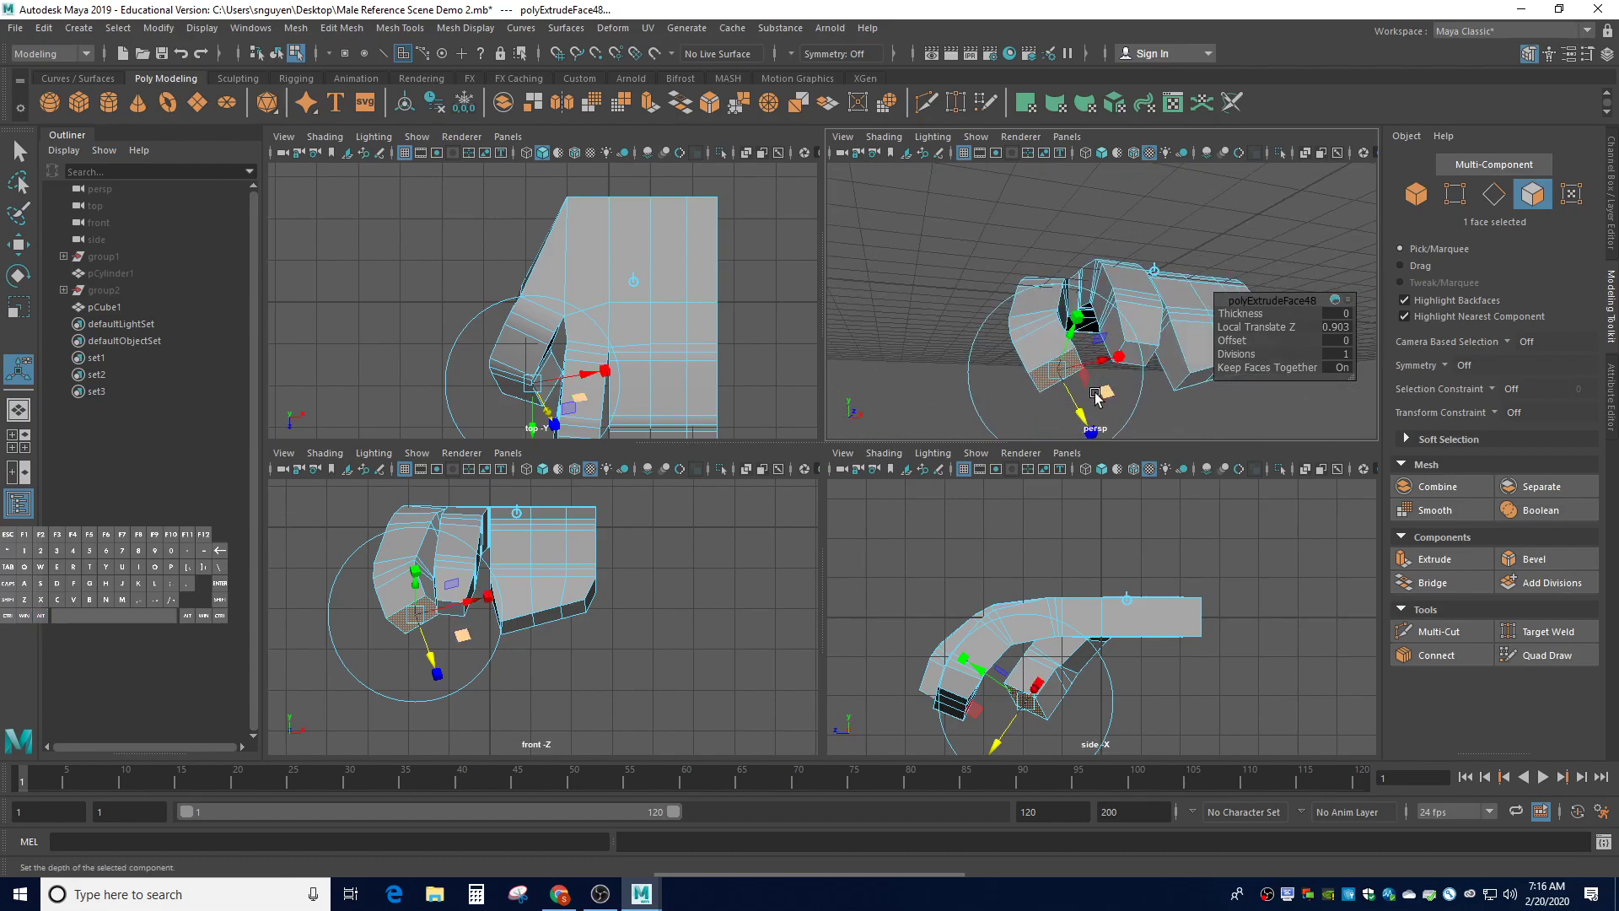
key(r)
drag(1054, 374, 1226, 376)
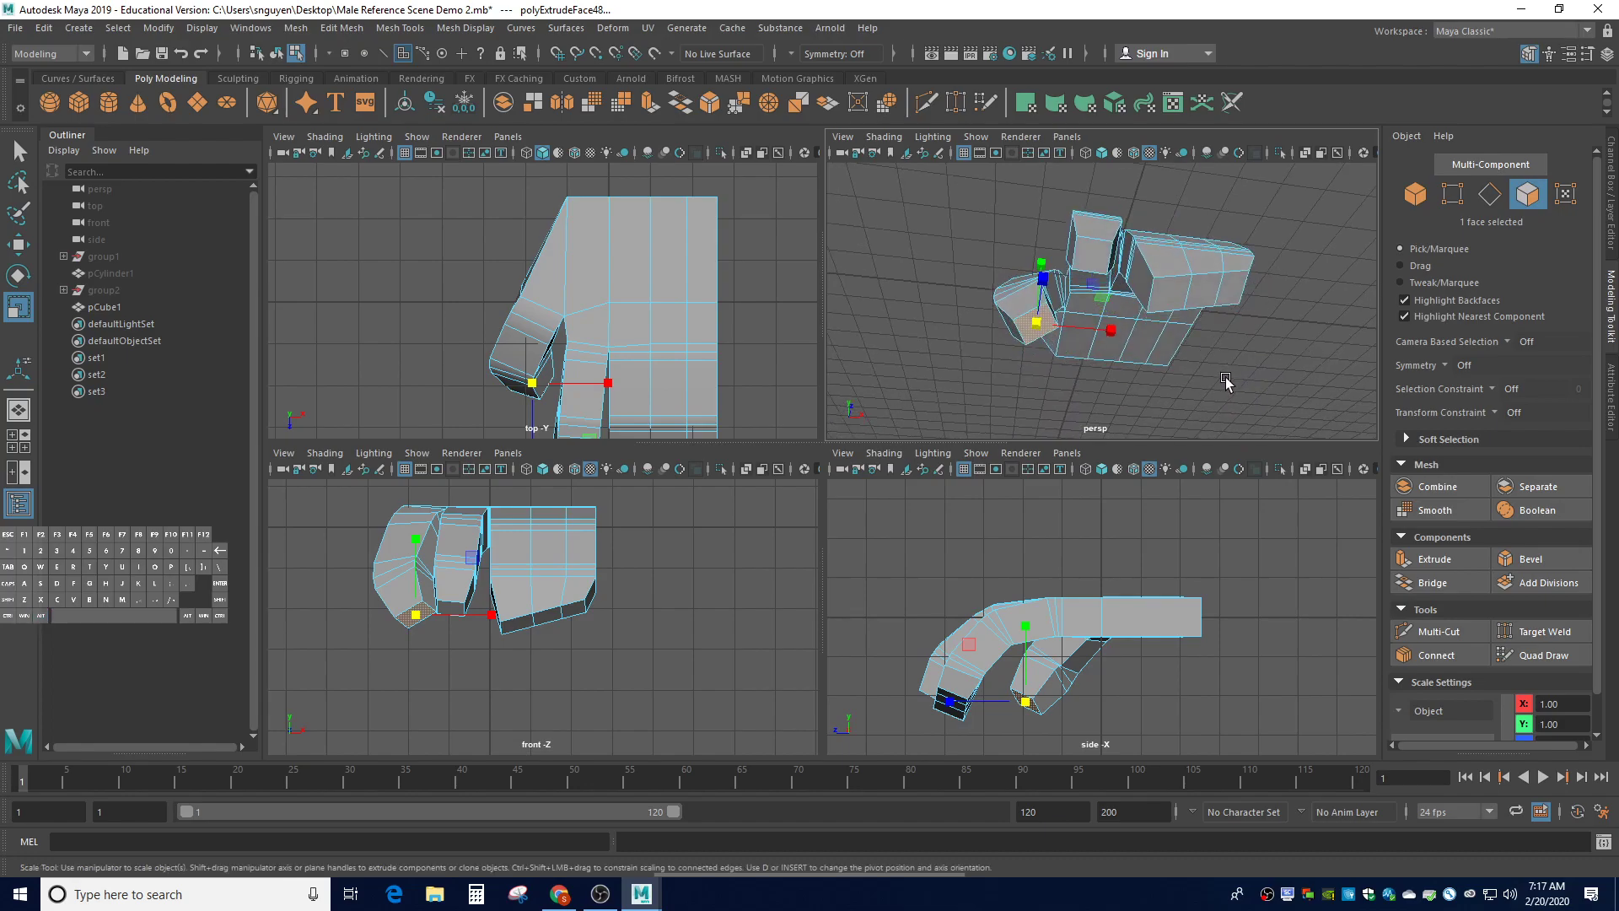
Switch pCube1 to smooth mesh preview with shaded display and inspect the rounded hand shape in the perspective view
key(4)
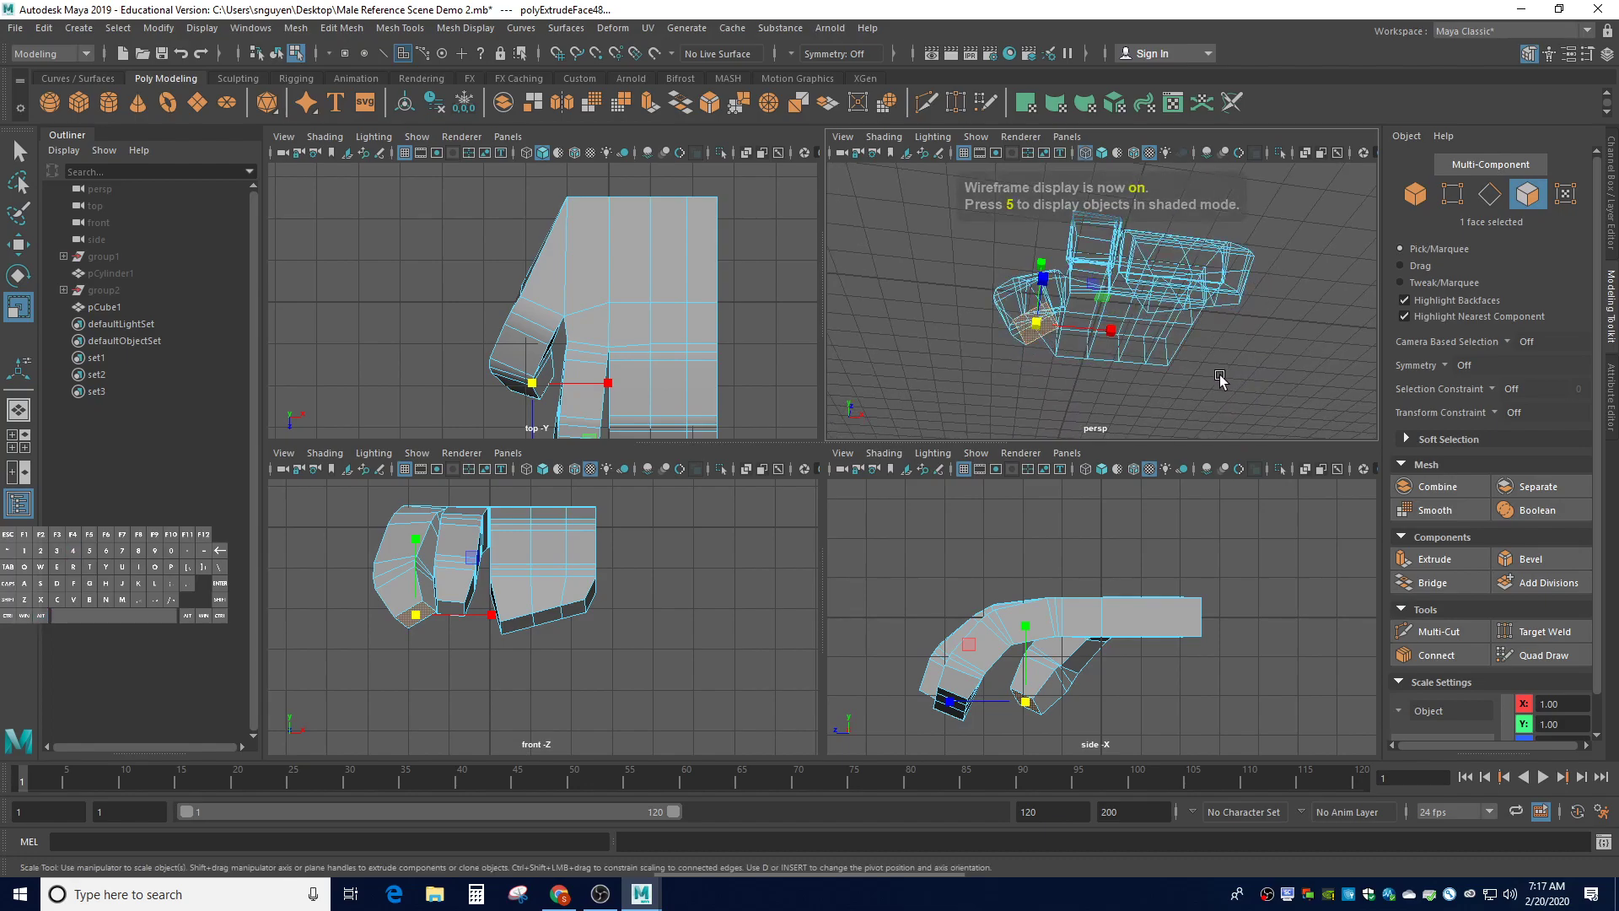
key(3)
key(2)
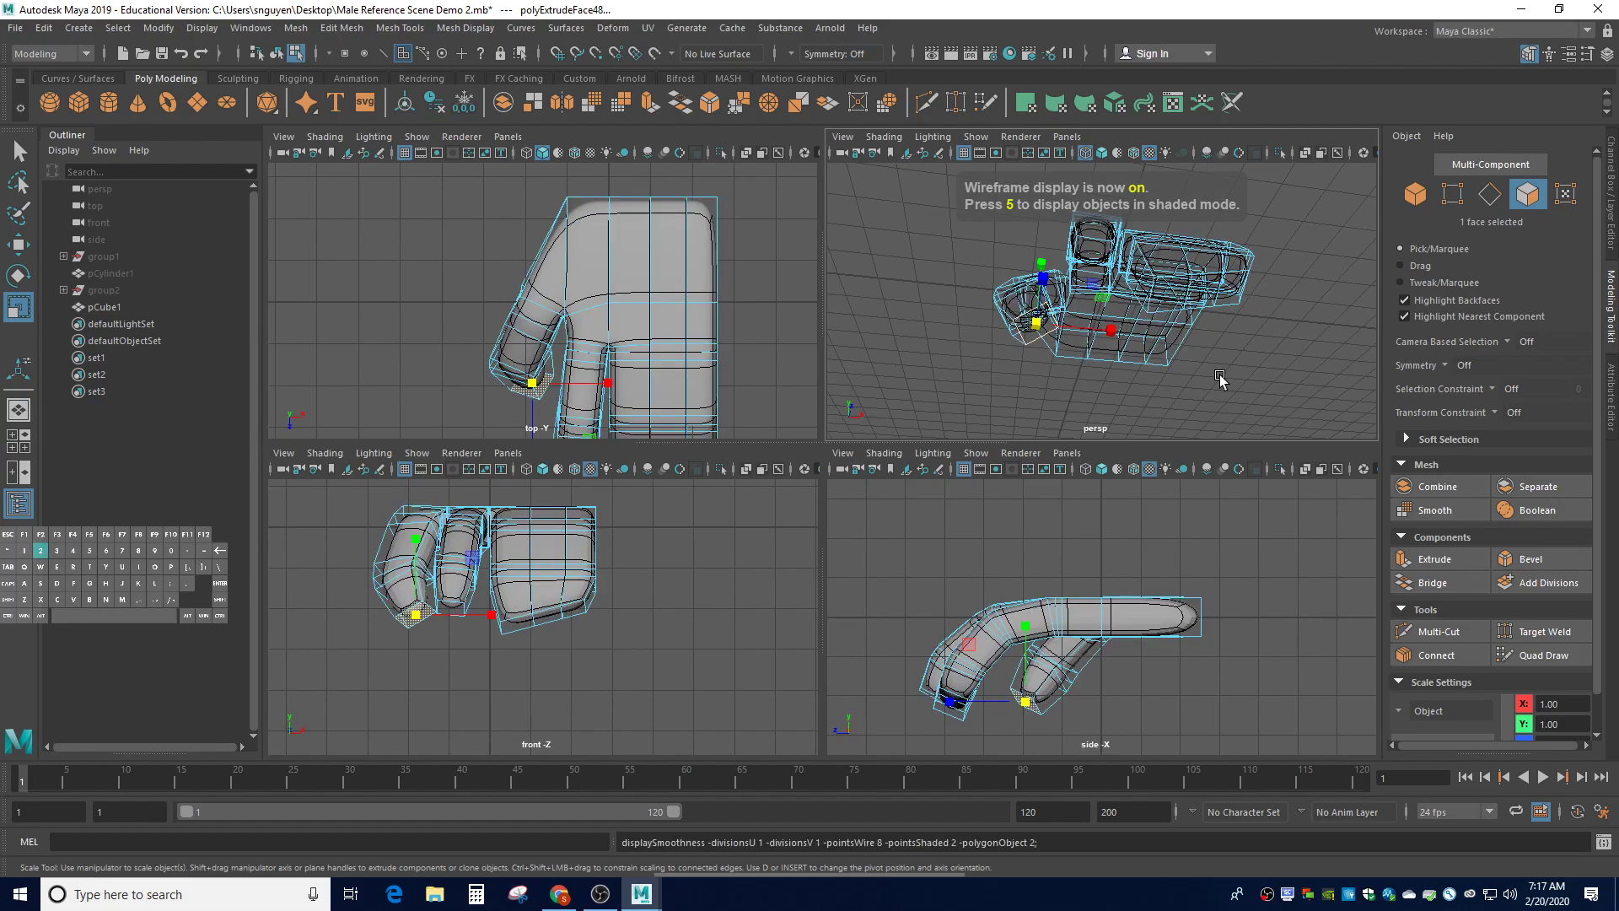
key(5)
key(4)
key(5)
key(4)
key(3)
key(5)
alt+drag(1220, 374, 1198, 433)
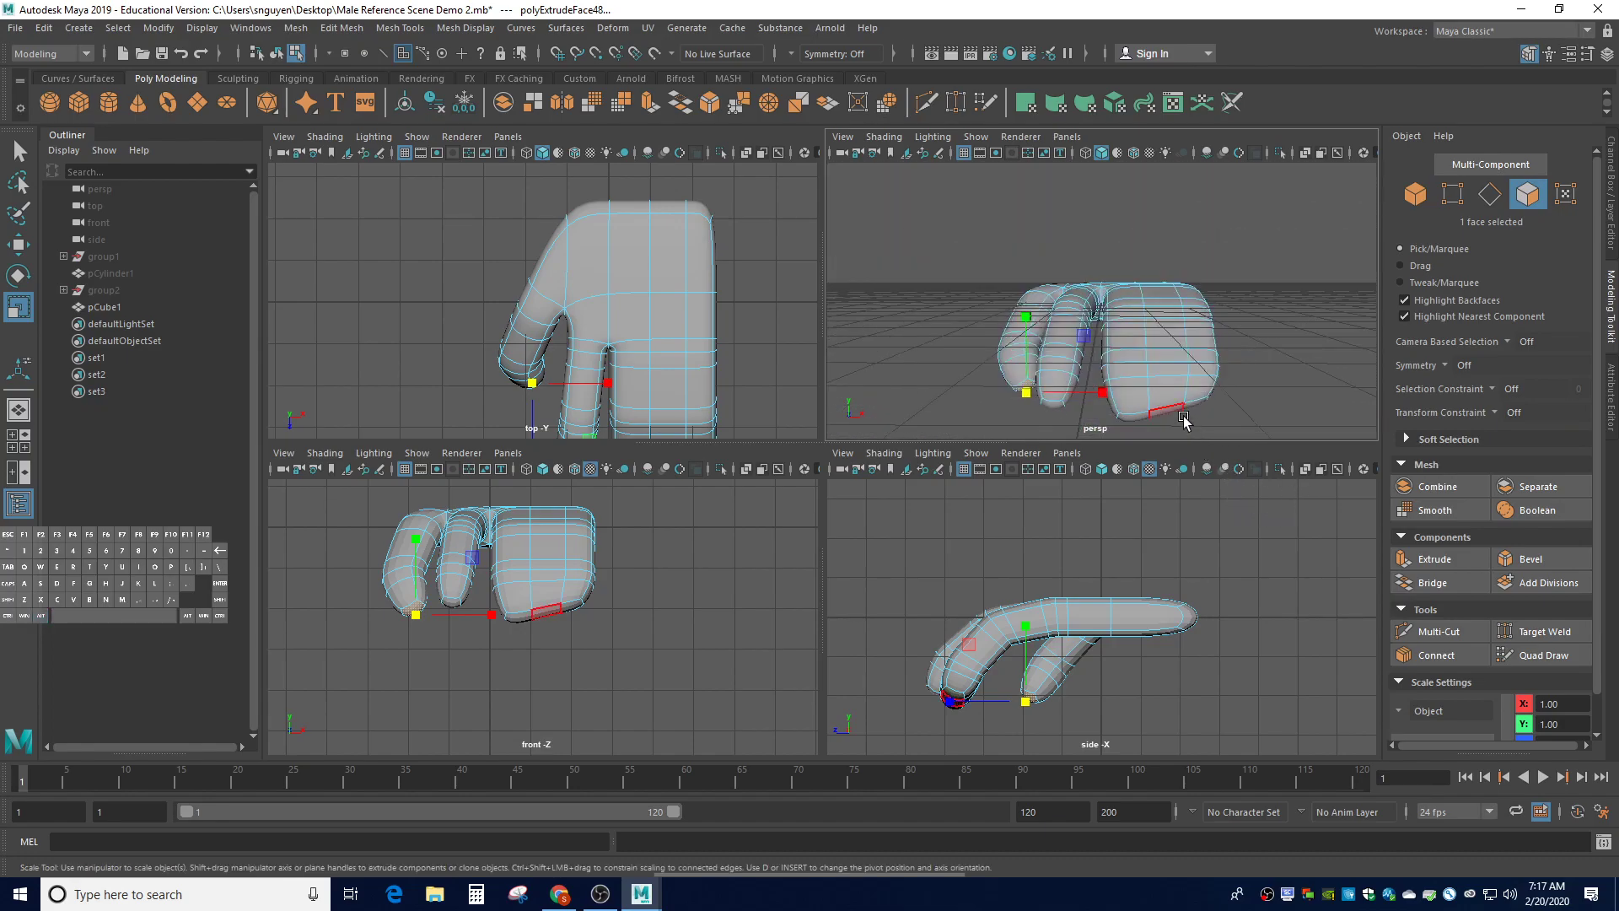